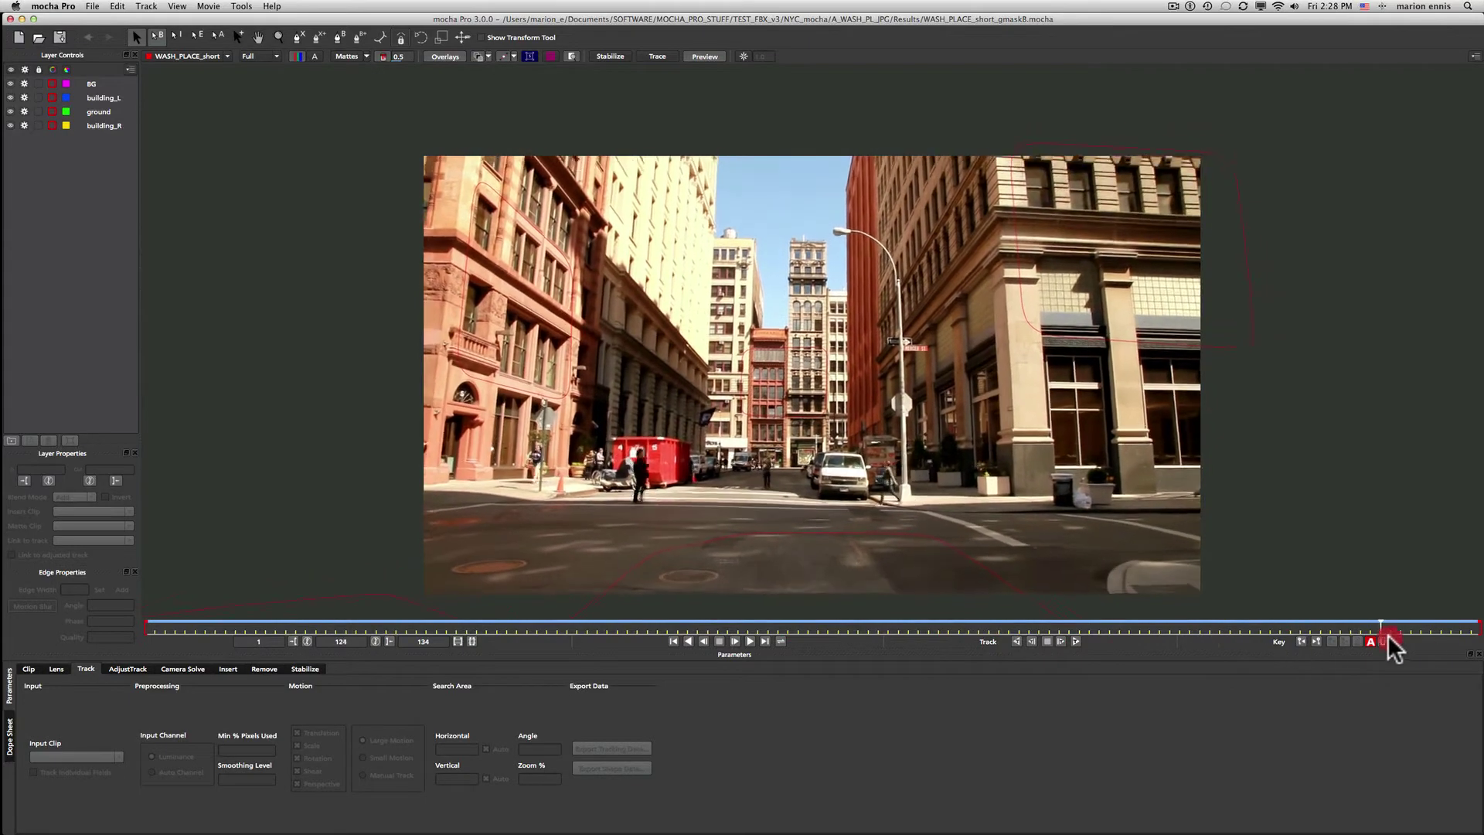
# Examine how the ground layer's matte and surface grid track the street across the clip, starting from the first frame
pyautogui.click(674, 641)
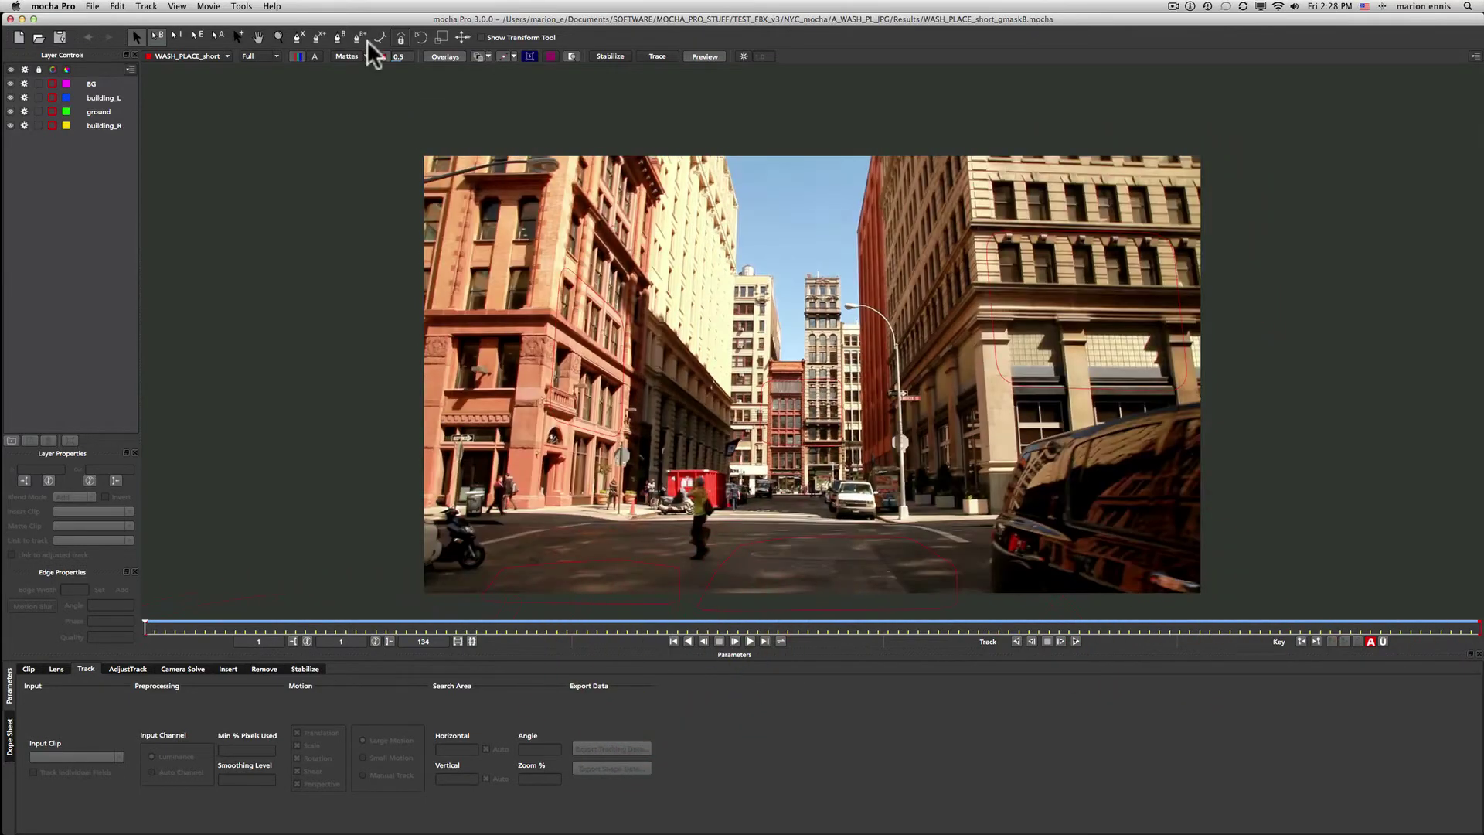
pyautogui.click(349, 59)
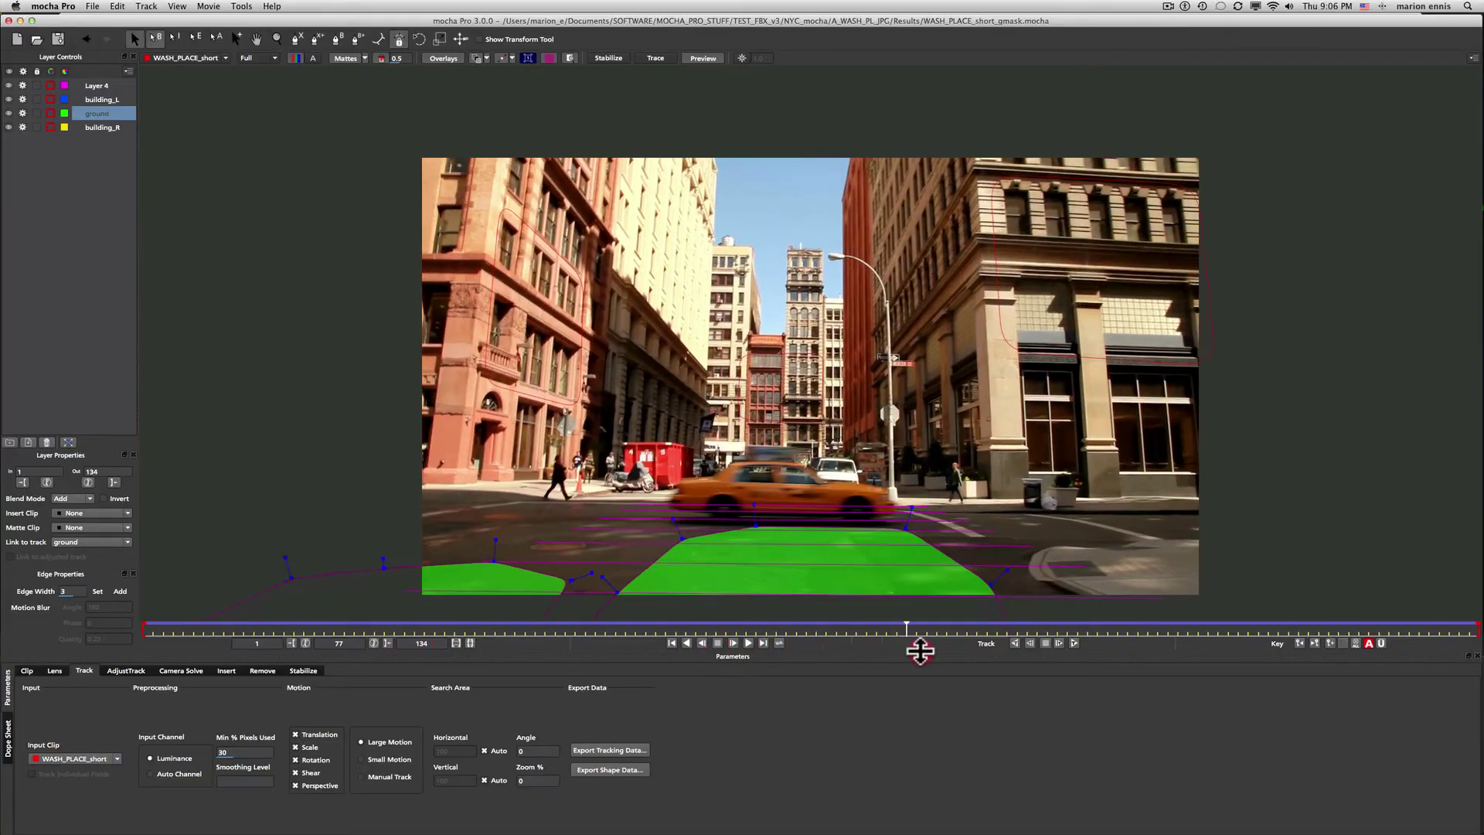
pyautogui.click(1031, 642)
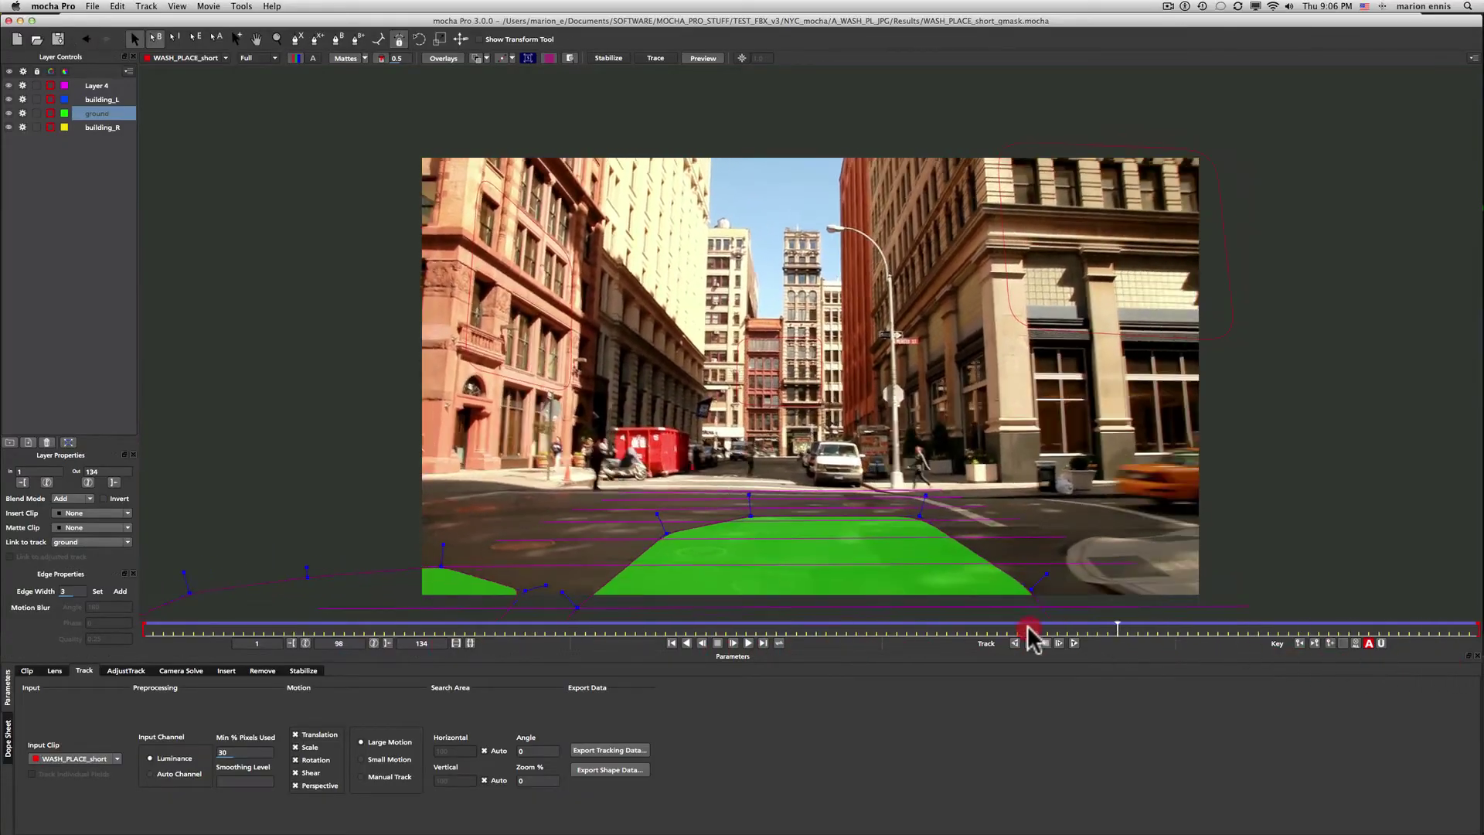
pyautogui.moveTo(456, 618); pyautogui.dragTo(93, 618)
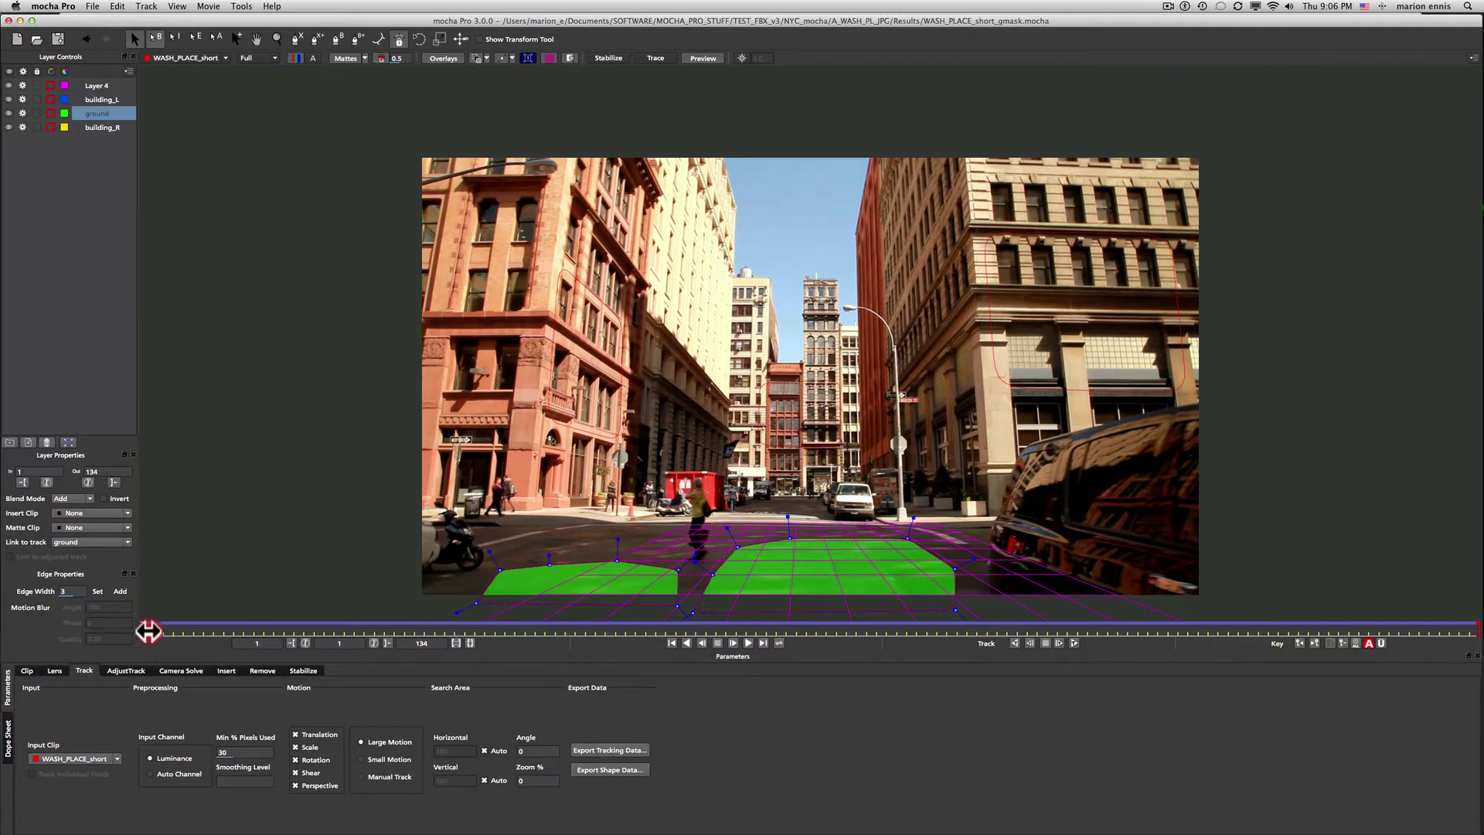
pyautogui.moveTo(149, 631); pyautogui.dragTo(234, 651)
pyautogui.moveTo(671, 658); pyautogui.dragTo(835, 646)
pyautogui.moveTo(550, 636); pyautogui.dragTo(143, 618)
# Check the building_R, building_L and ground layers in turn, examining each layer's shape and planar surface grid
pyautogui.click(99, 129)
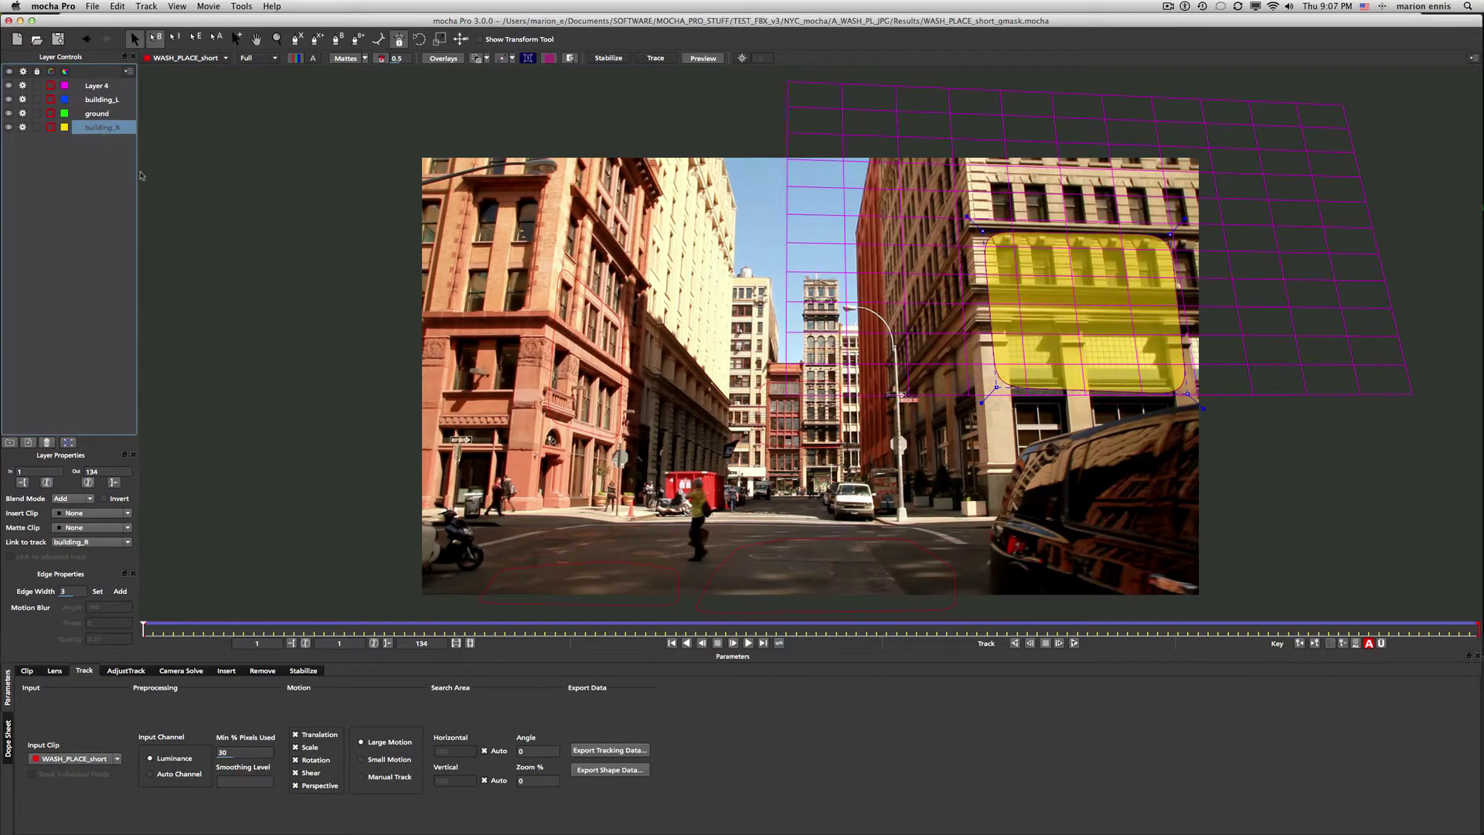
pyautogui.moveTo(143, 628); pyautogui.dragTo(114, 537)
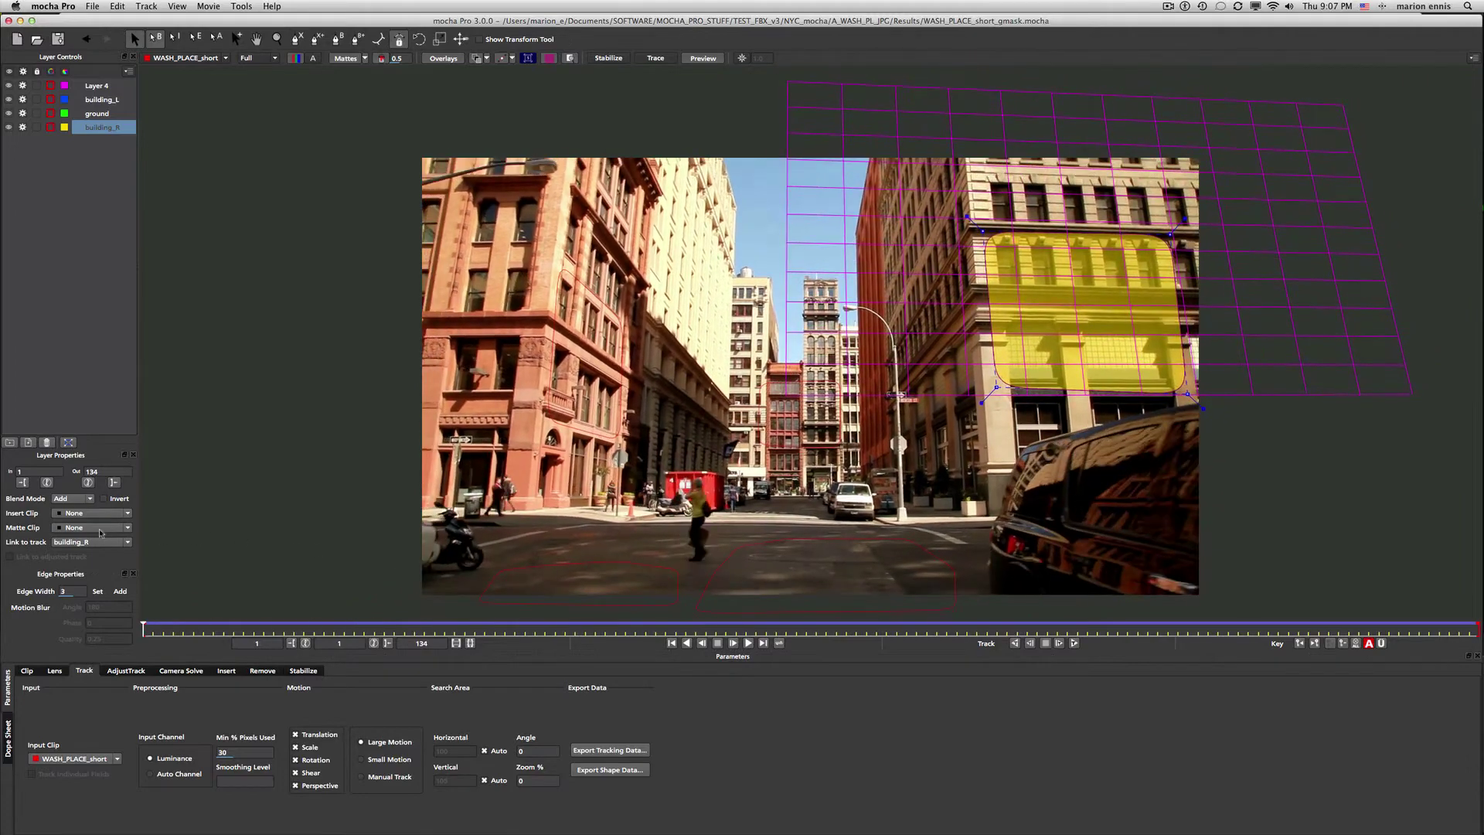
pyautogui.click(100, 99)
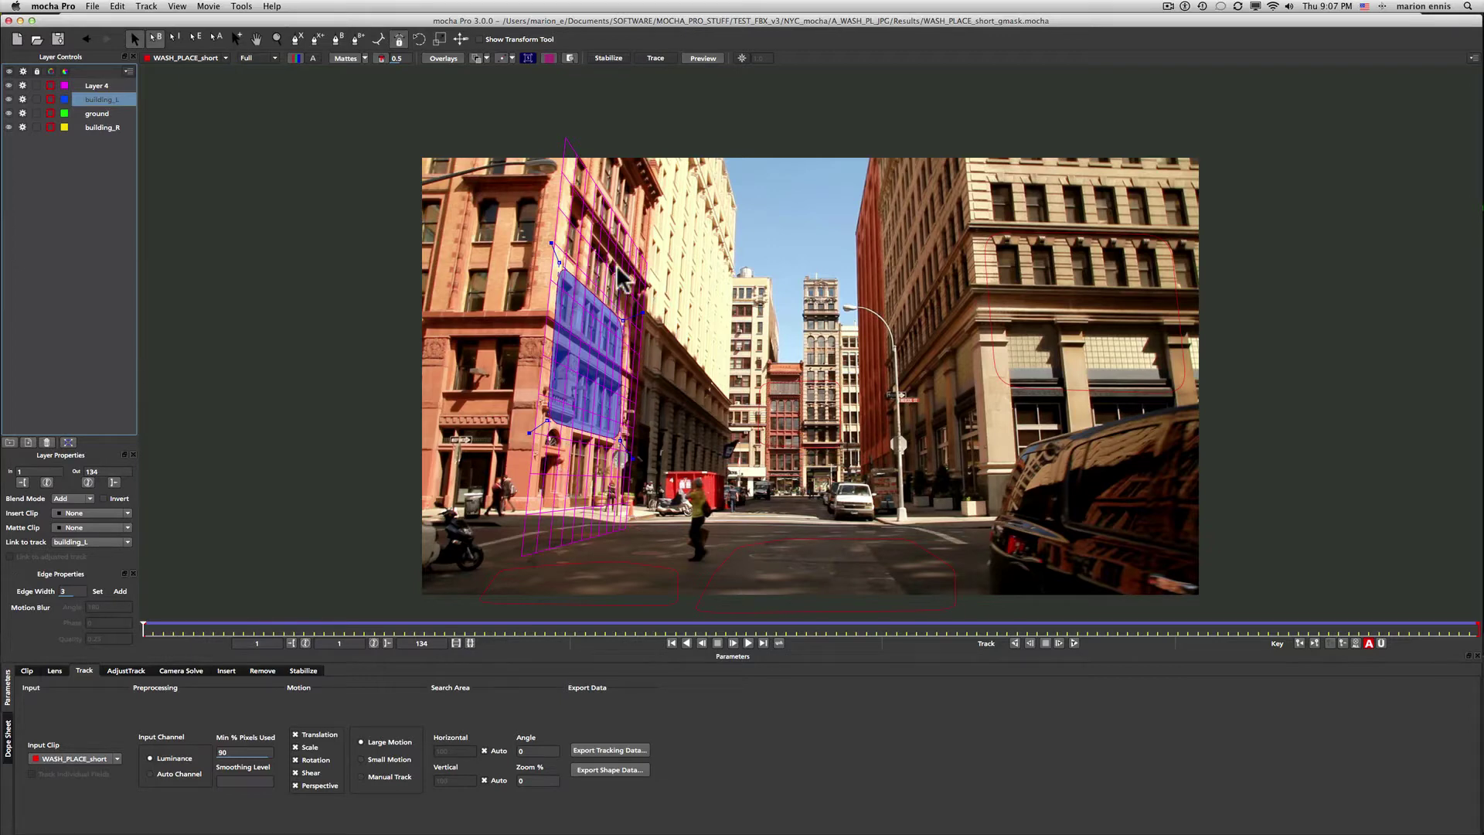
pyautogui.click(109, 126)
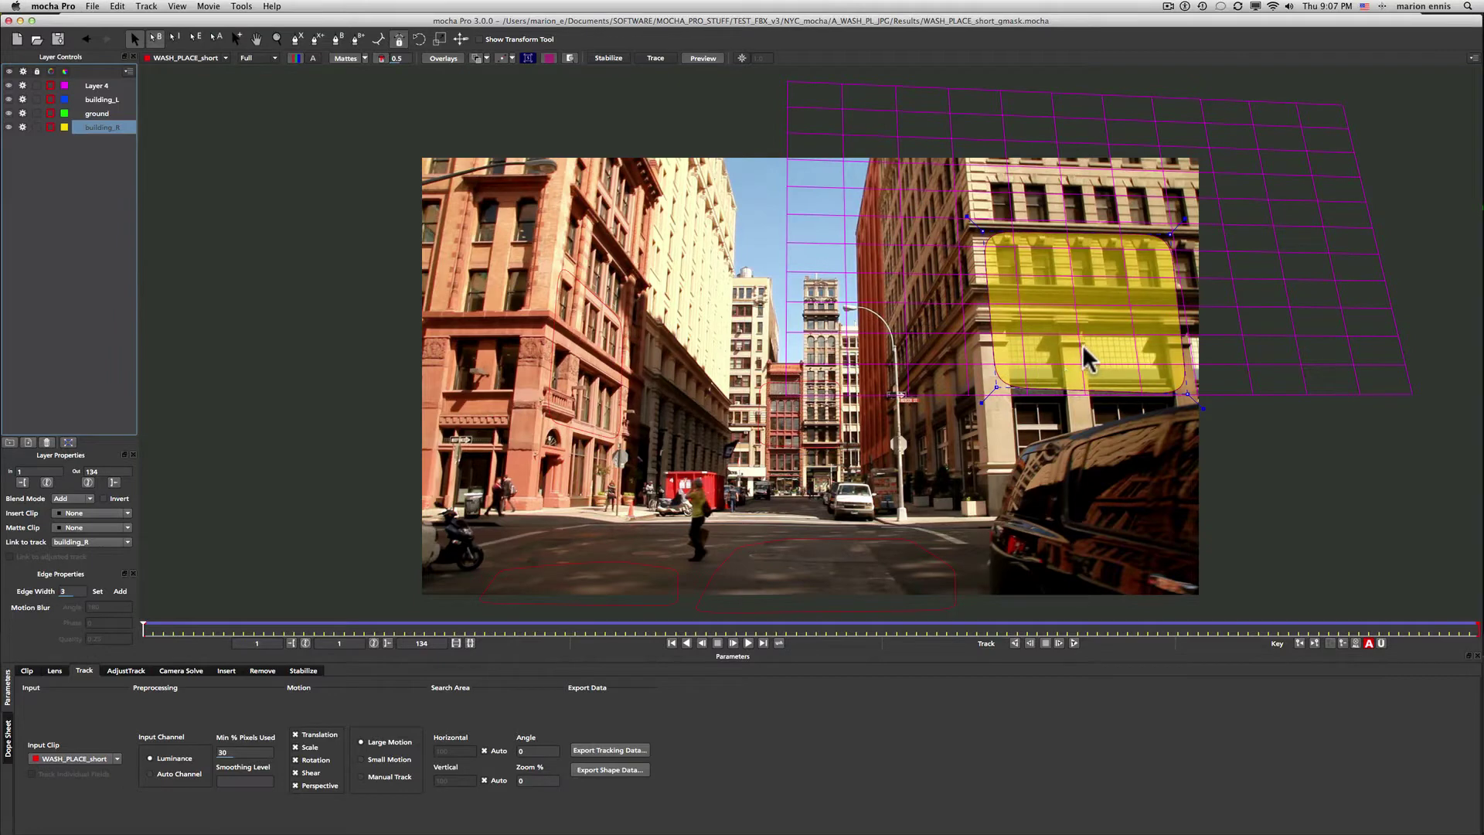
pyautogui.click(96, 113)
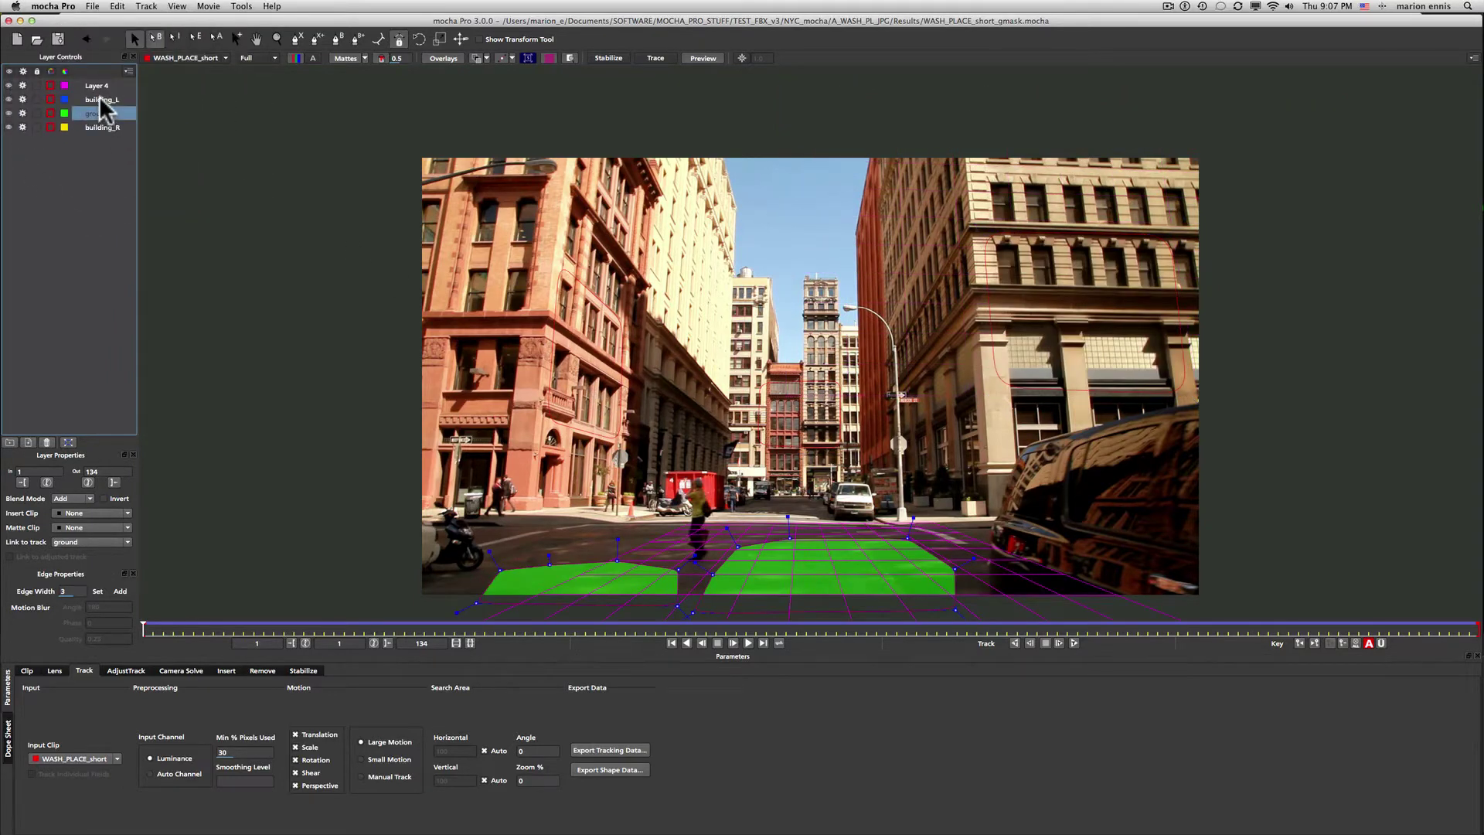
pyautogui.click(100, 99)
pyautogui.moveTo(142, 630)
pyautogui.mouseDown()
pyautogui.moveTo(937, 652)
pyautogui.moveTo(143, 634)
pyautogui.mouseUp()
# Rename Layer 4 as BG and check its track on the distant buildings through the clip
pyautogui.click(97, 85)
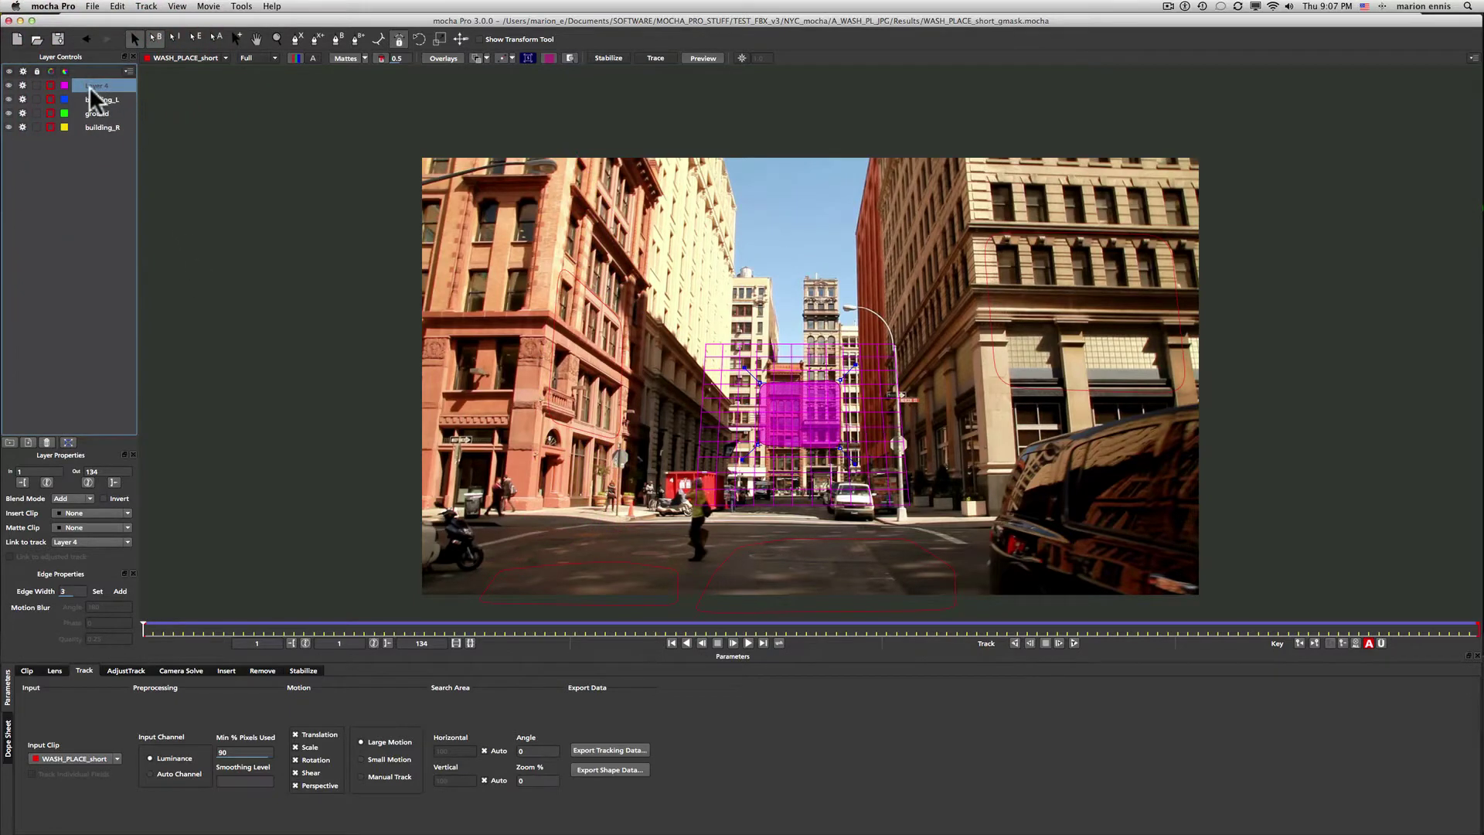
pyautogui.doubleClick(97, 85)
pyautogui.write('BG')
pyautogui.click(97, 87)
pyautogui.moveTo(144, 632)
pyautogui.mouseDown()
pyautogui.moveTo(1425, 665)
pyautogui.moveTo(1206, 653)
pyautogui.mouseUp()
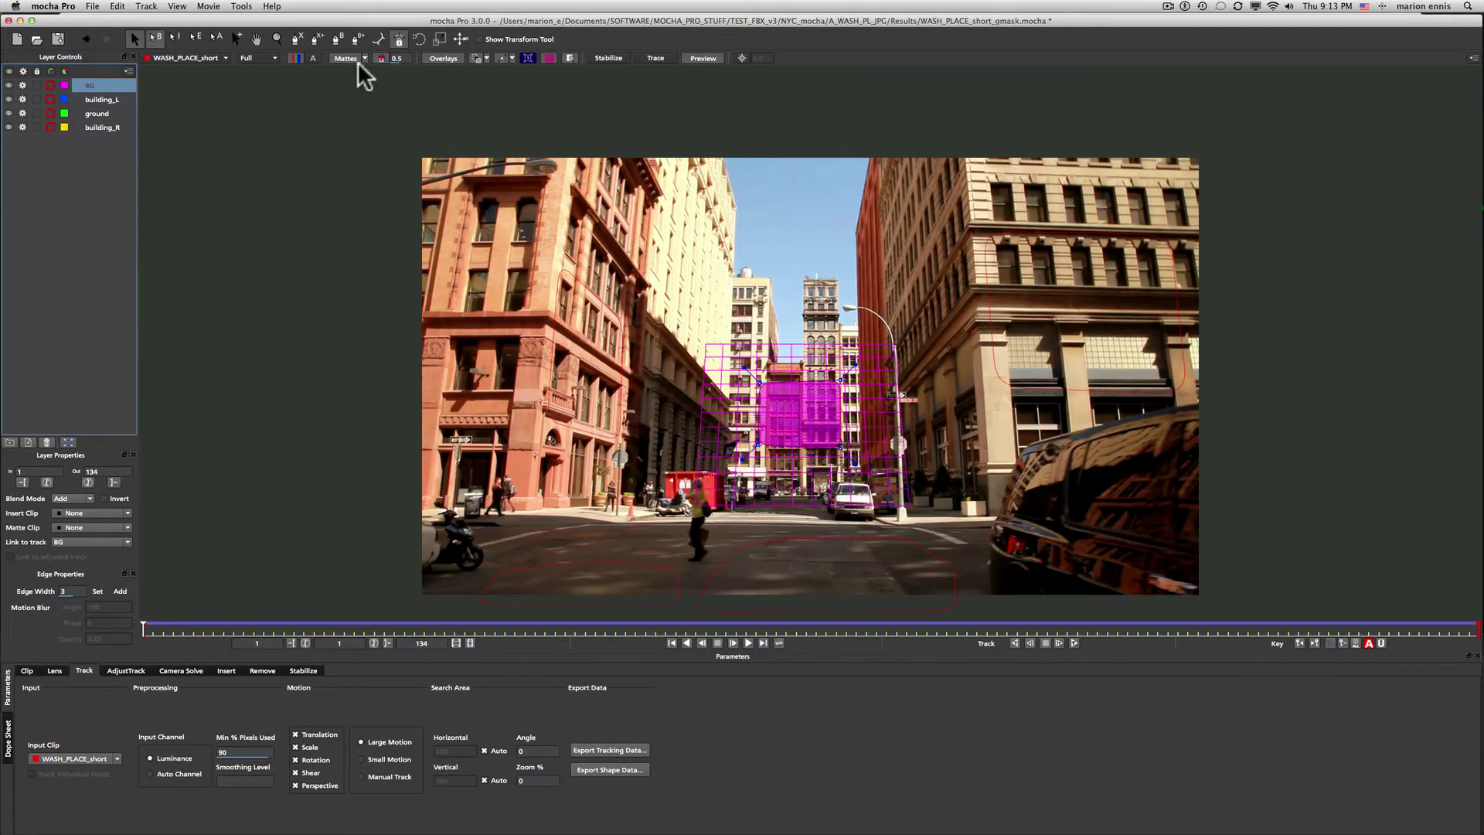
# Show the mattes of all layers, check the tracks through the clip and return to the first frame
pyautogui.click(364, 58)
pyautogui.click(361, 75)
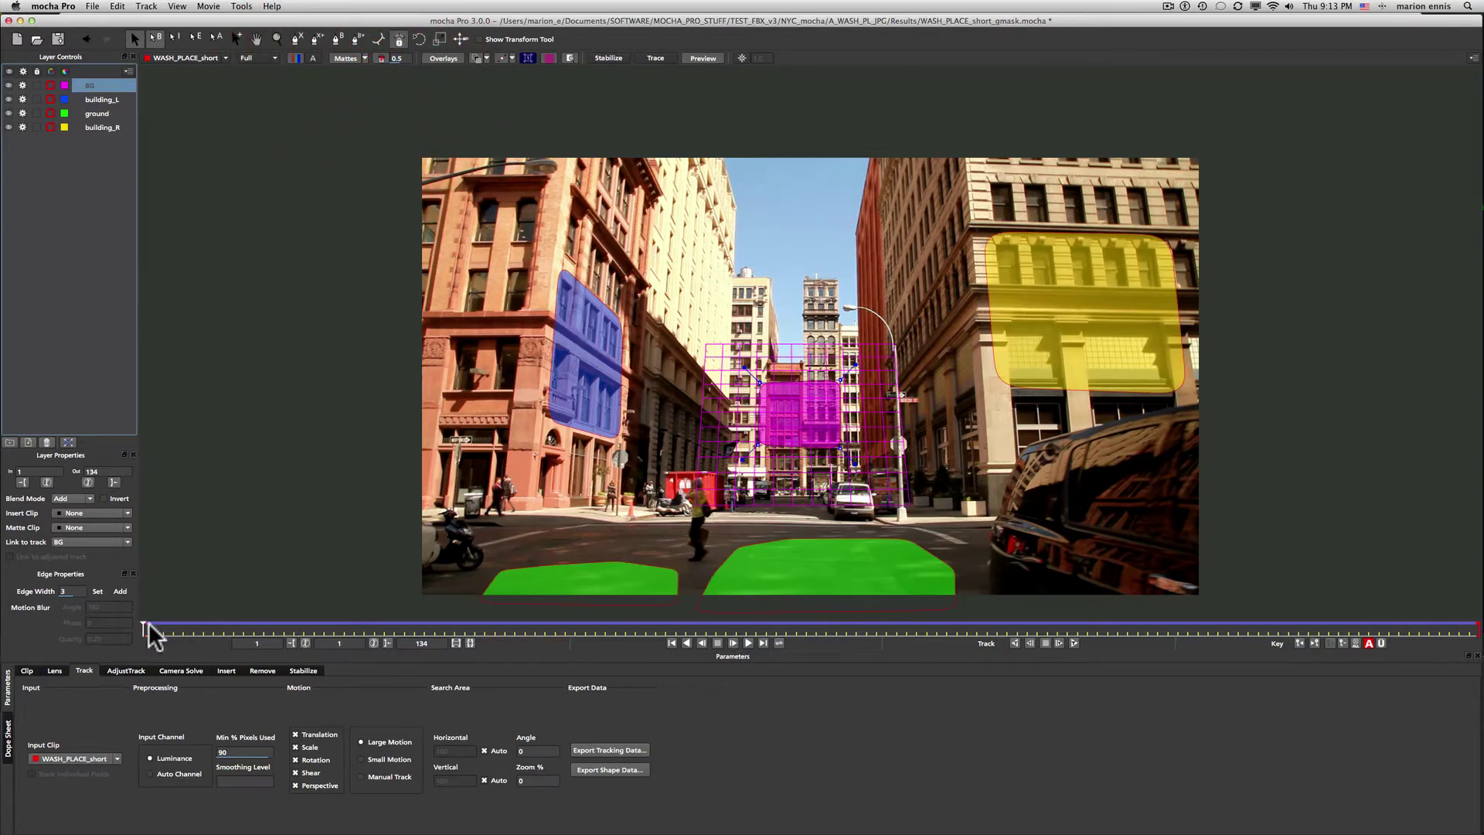
pyautogui.moveTo(143, 630); pyautogui.dragTo(670, 648)
pyautogui.click(671, 642)
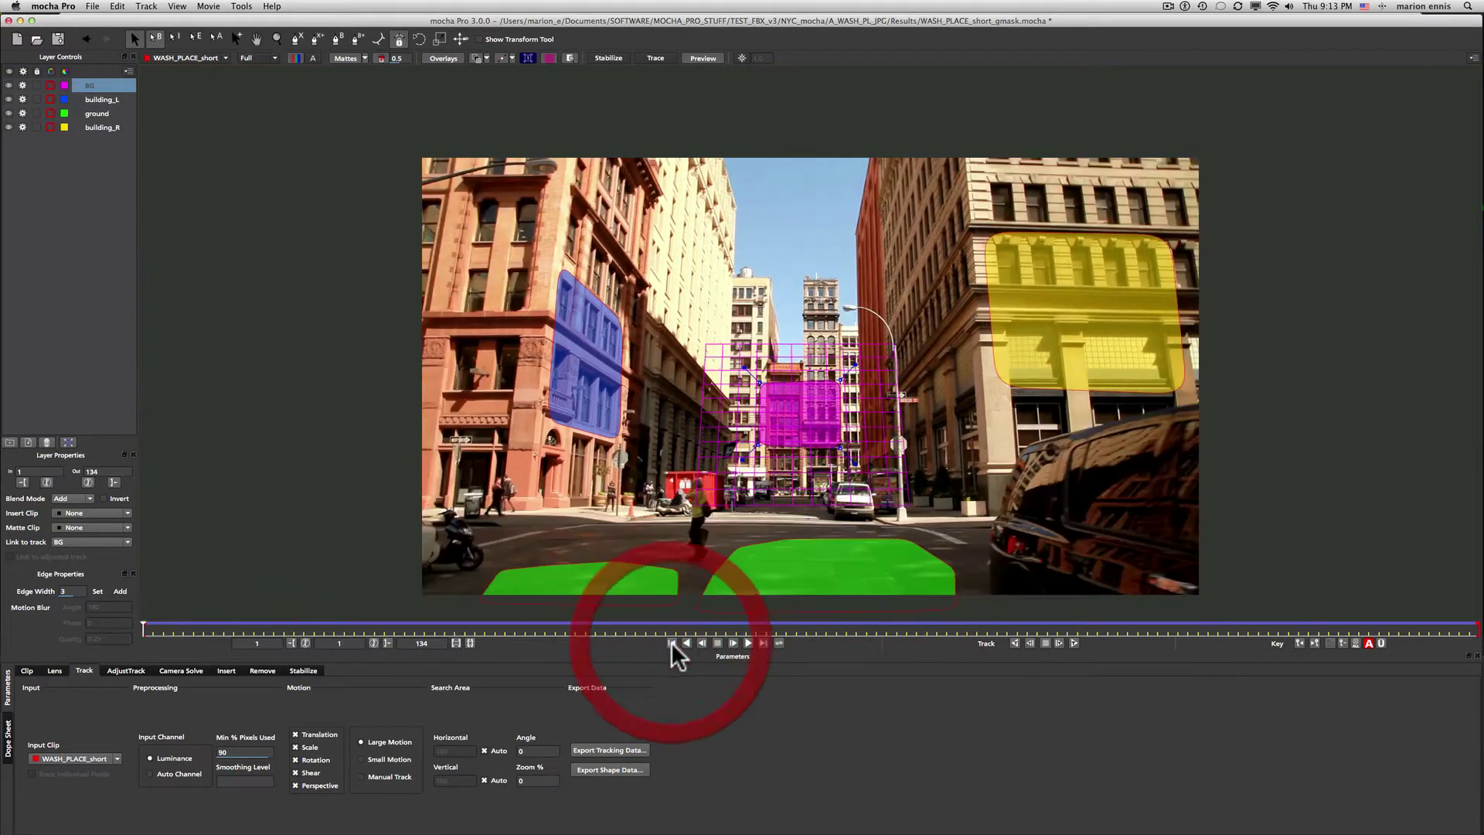
# Run a camera solve on the BG, building_L, ground and building_R layers using Large Parallax Change
pyautogui.click(182, 671)
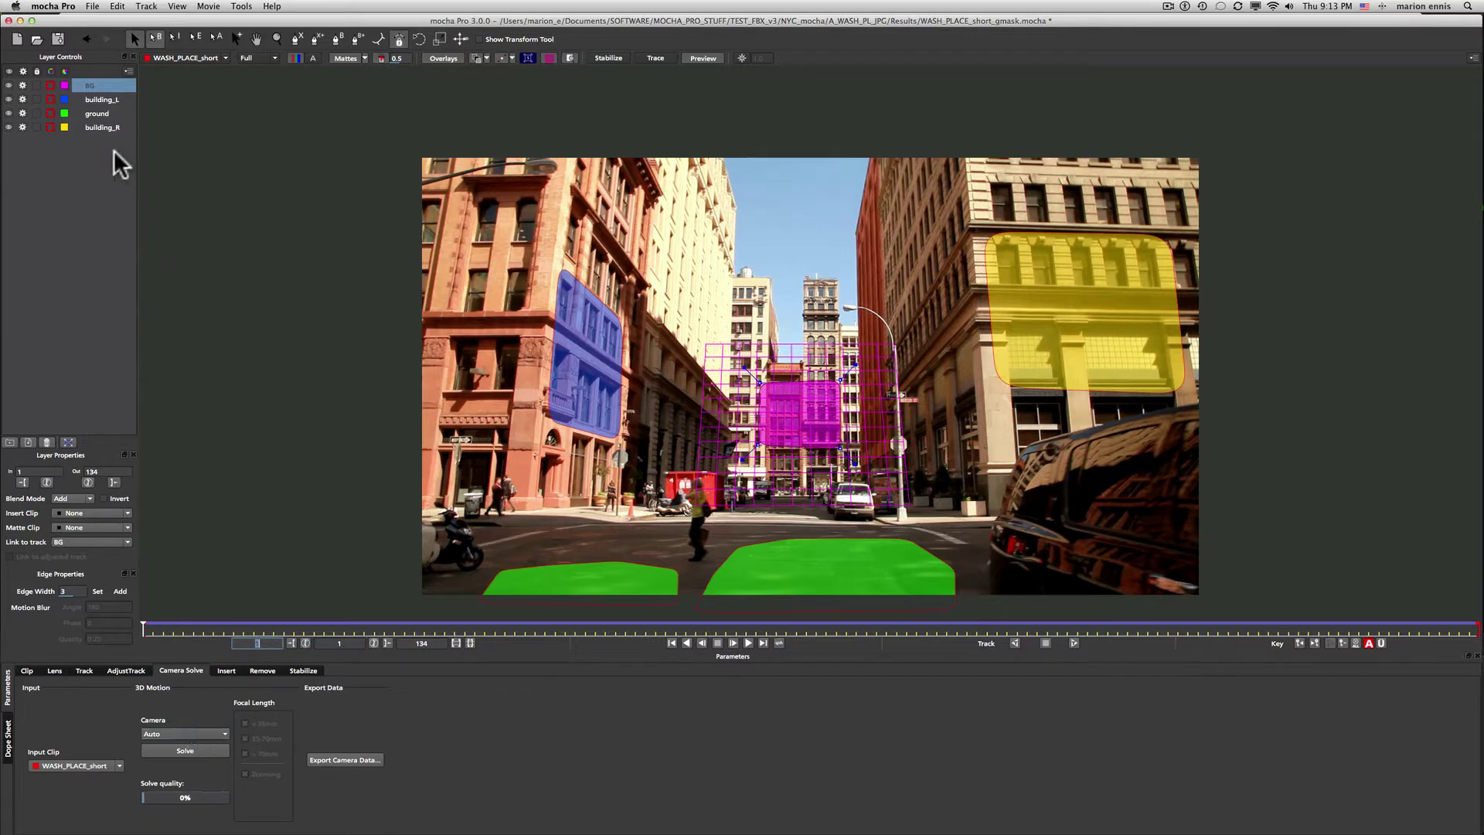
pyautogui.keyDown('shift'); pyautogui.click(98, 123); pyautogui.keyUp('shift')
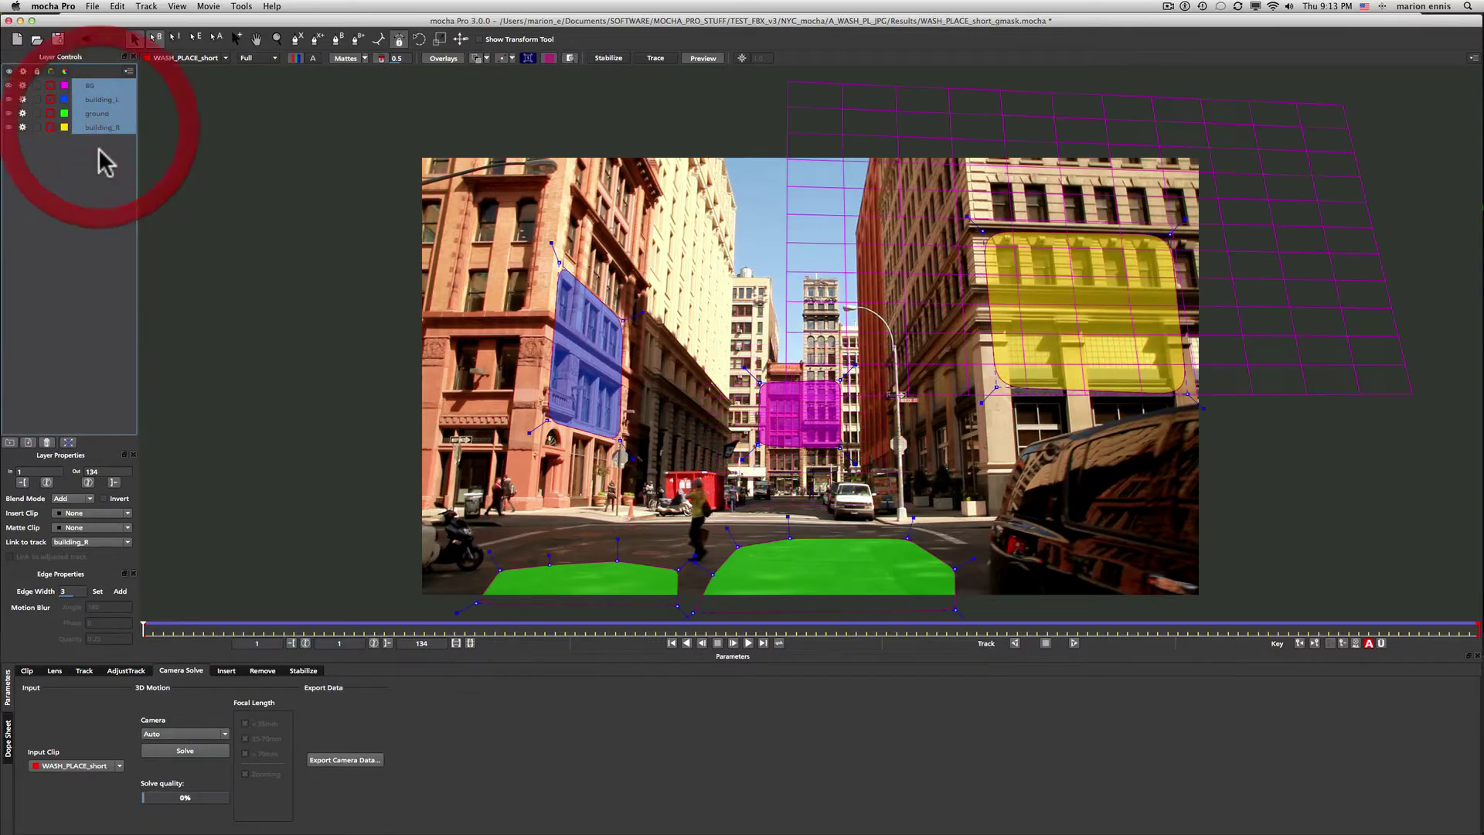
pyautogui.click(184, 734)
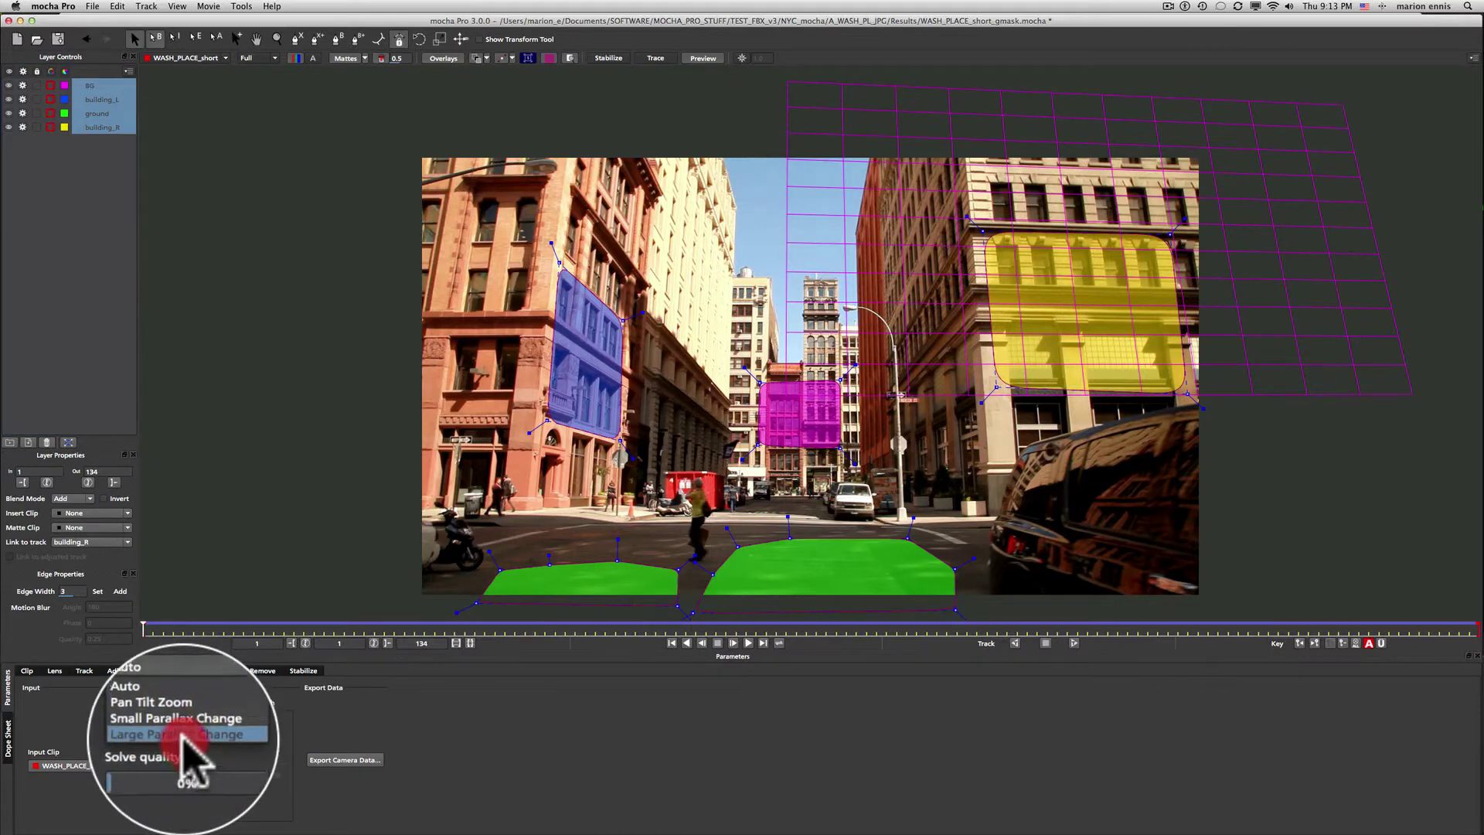
pyautogui.click(185, 735)
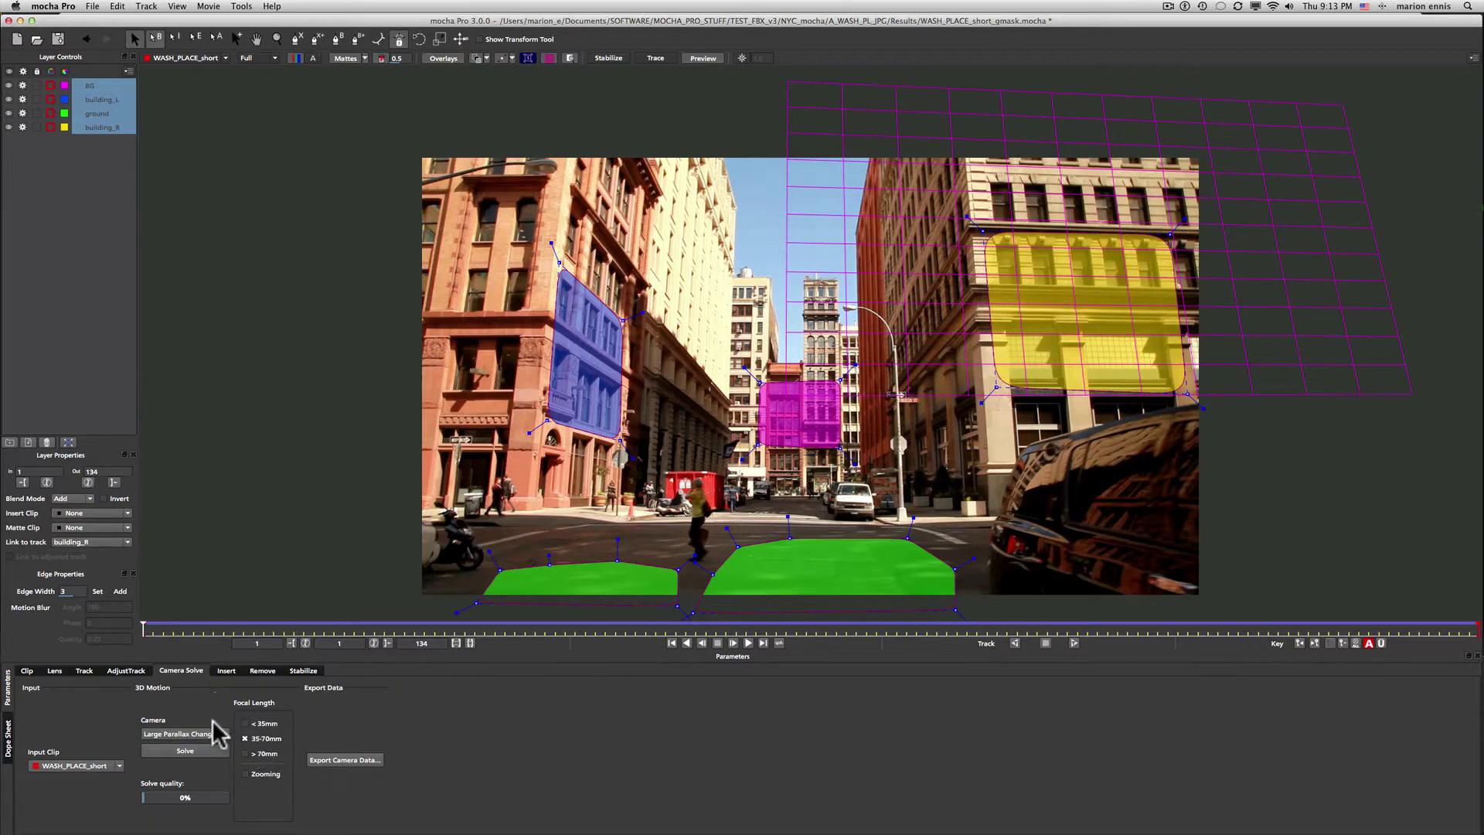
pyautogui.click(184, 752)
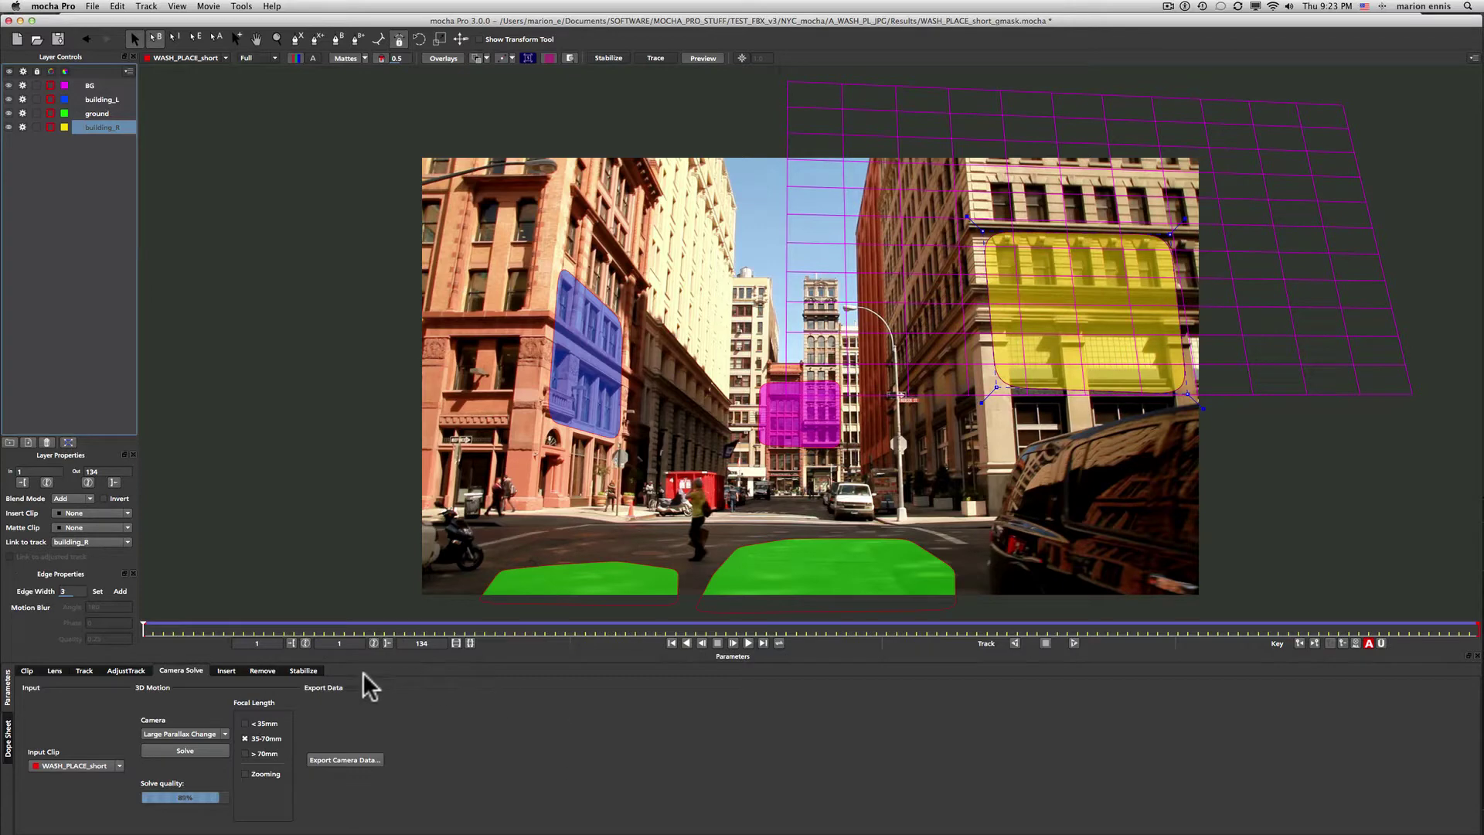
# Export the camera solve as FBX 6.1.0 3D Data (*.fbx), saved as FBX_89 in the A_WASH_PL_JPG folder
pyautogui.click(345, 733)
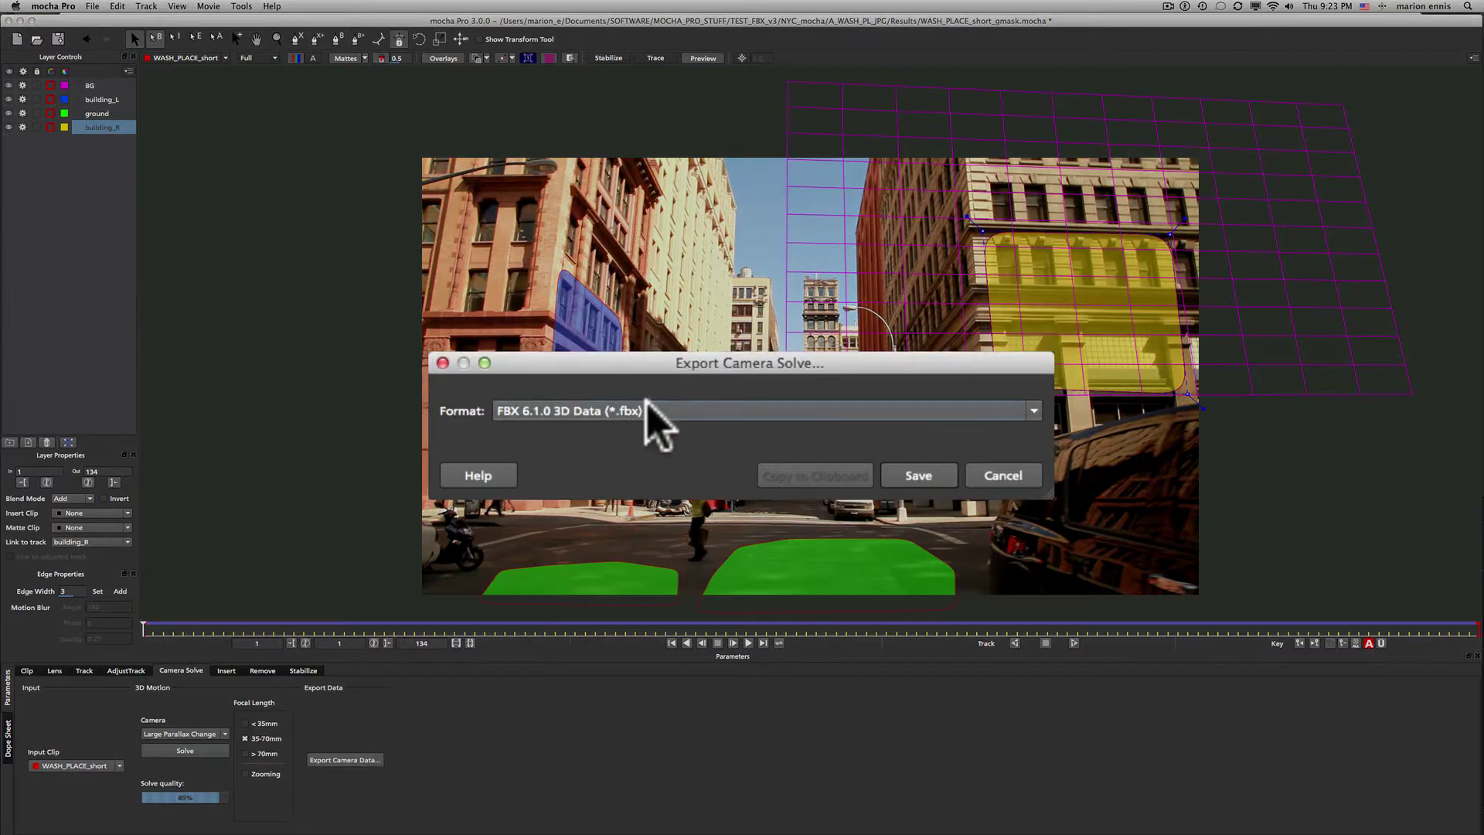
pyautogui.click(653, 419)
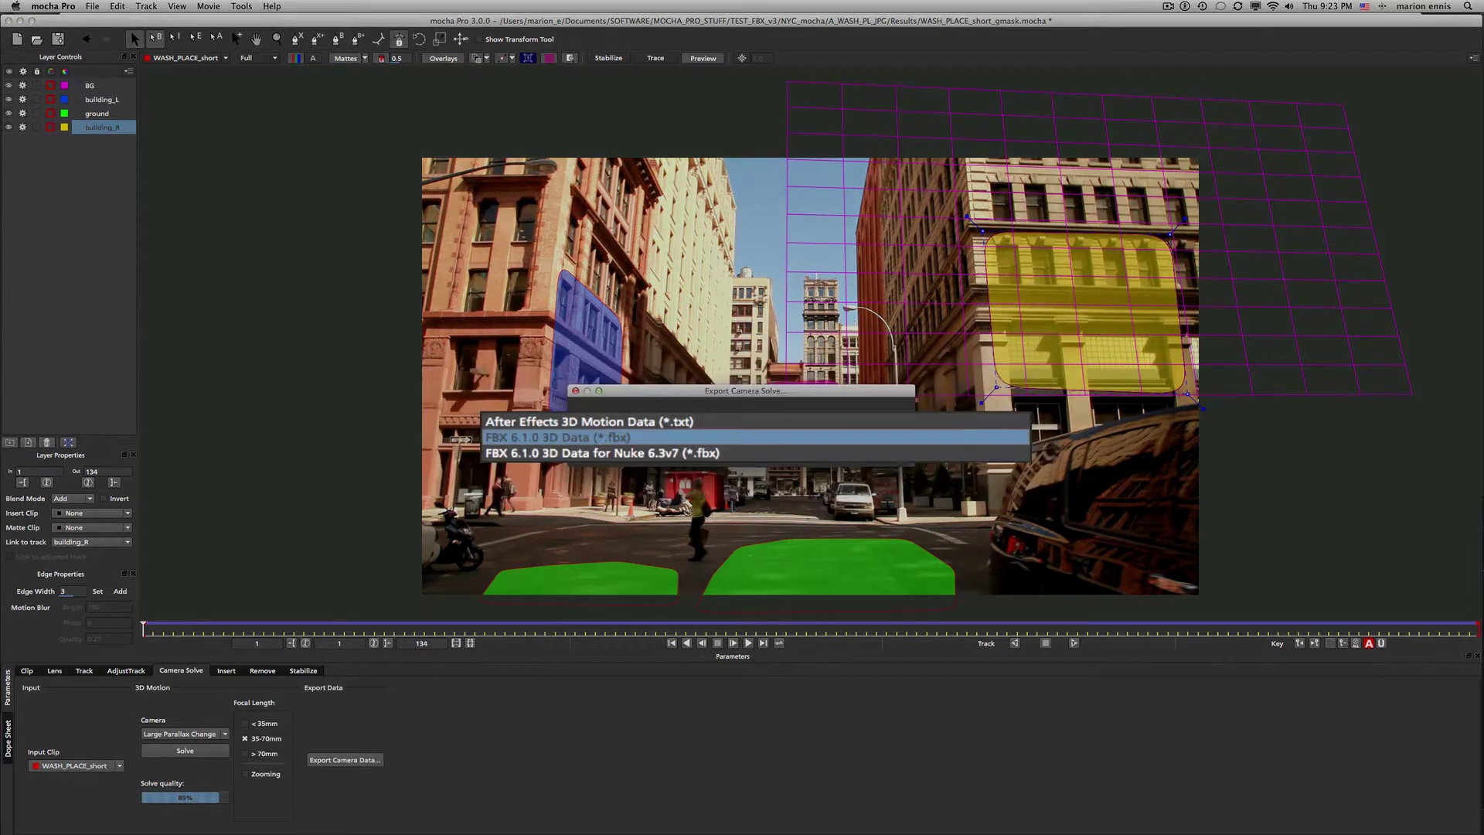
pyautogui.click(652, 437)
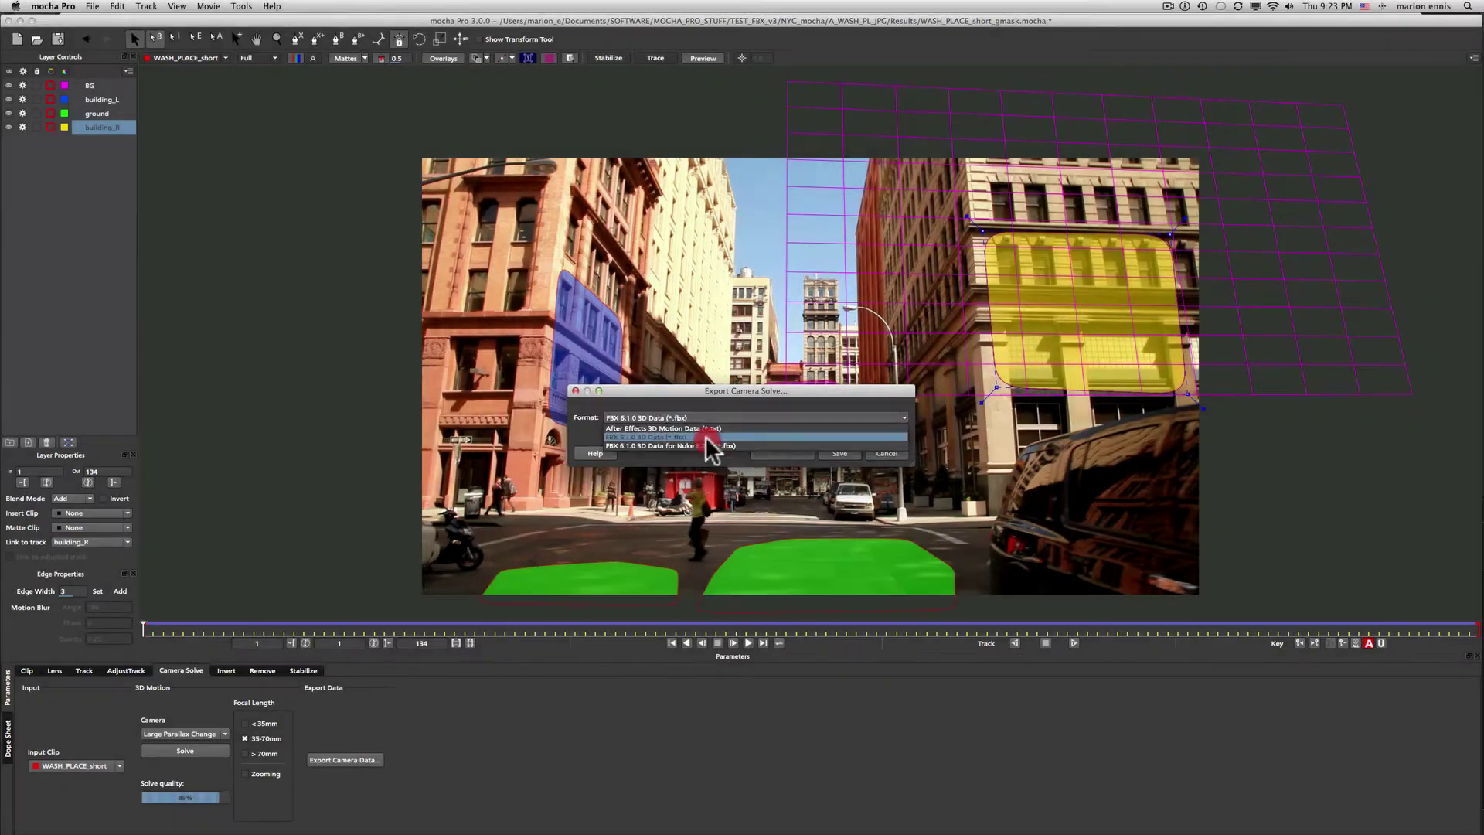
pyautogui.click(705, 436)
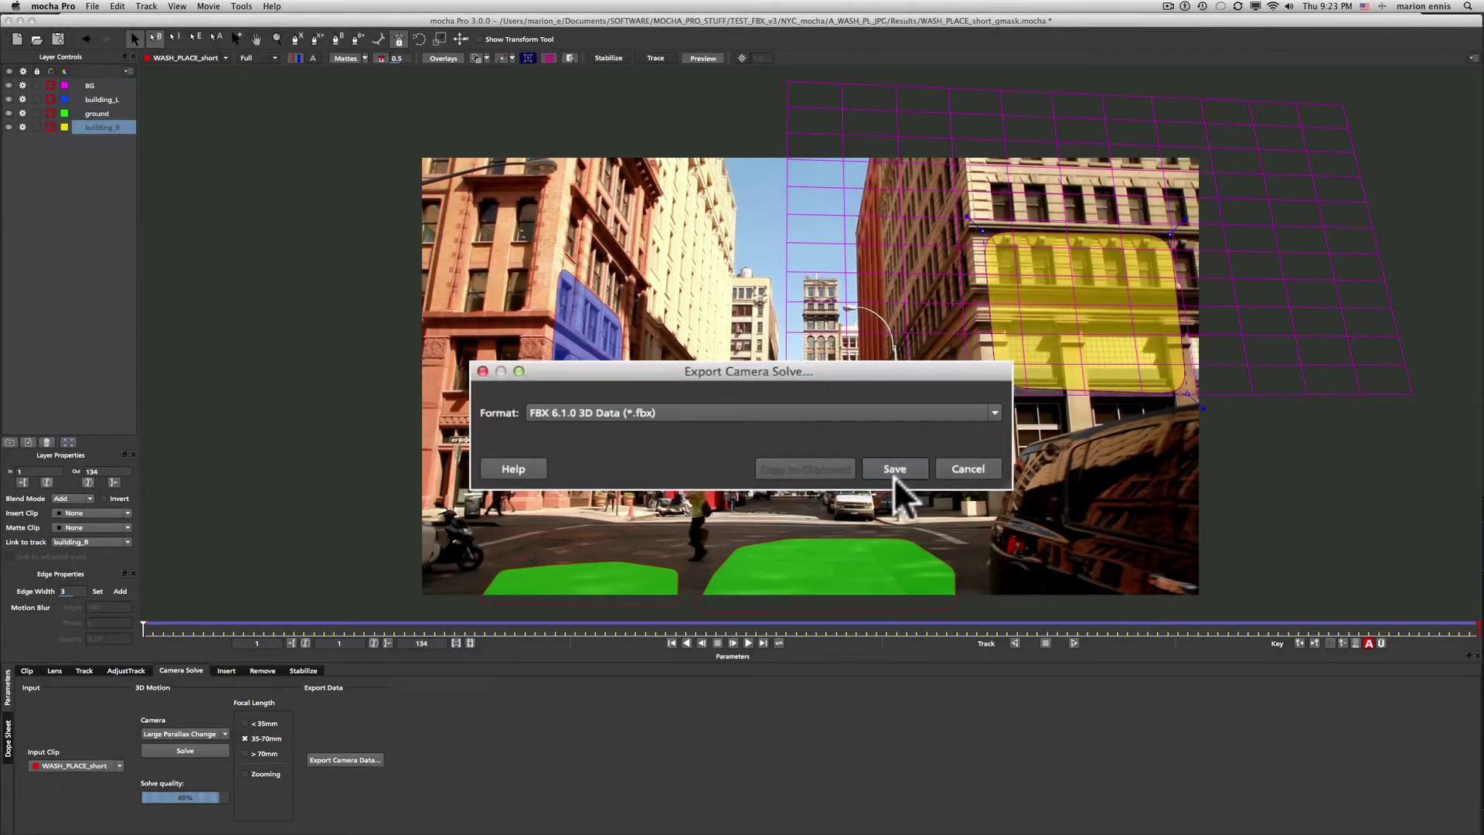
pyautogui.click(894, 473)
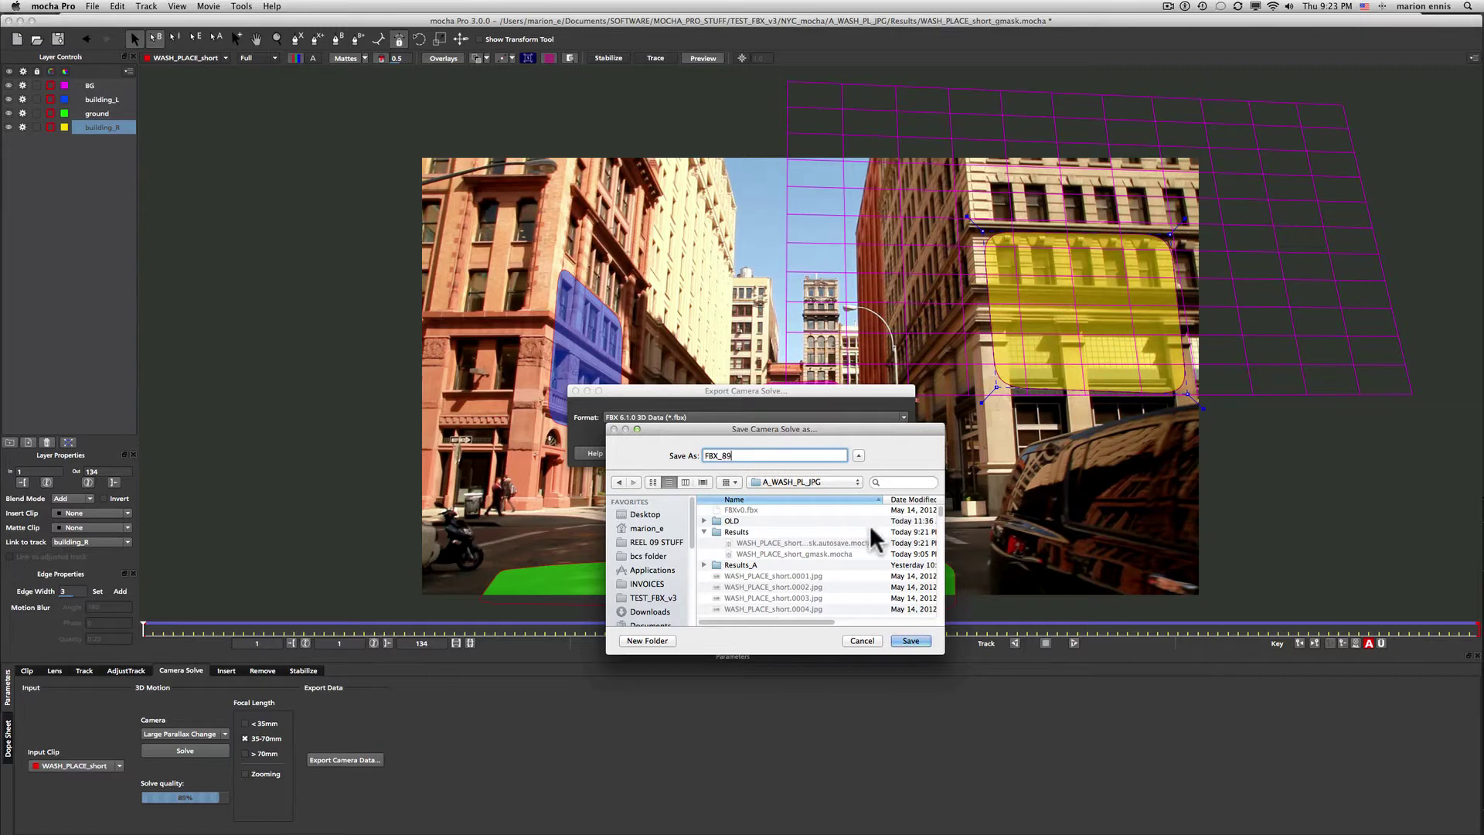
pyautogui.click(911, 641)
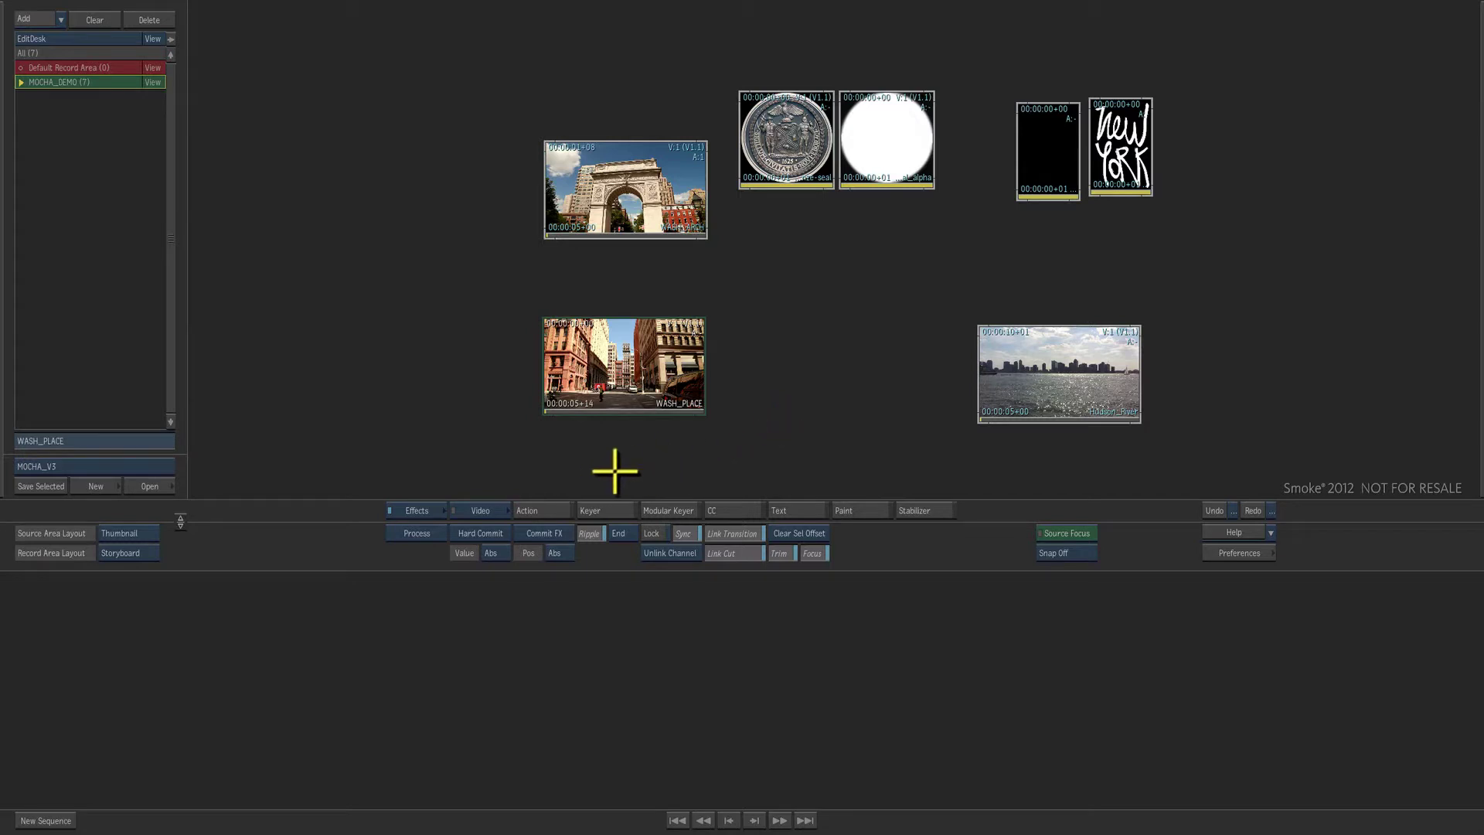
# Switch to Smoke, load the WASH_PLACE clip into Action and scrub through its opening frames
pyautogui.click(533, 510)
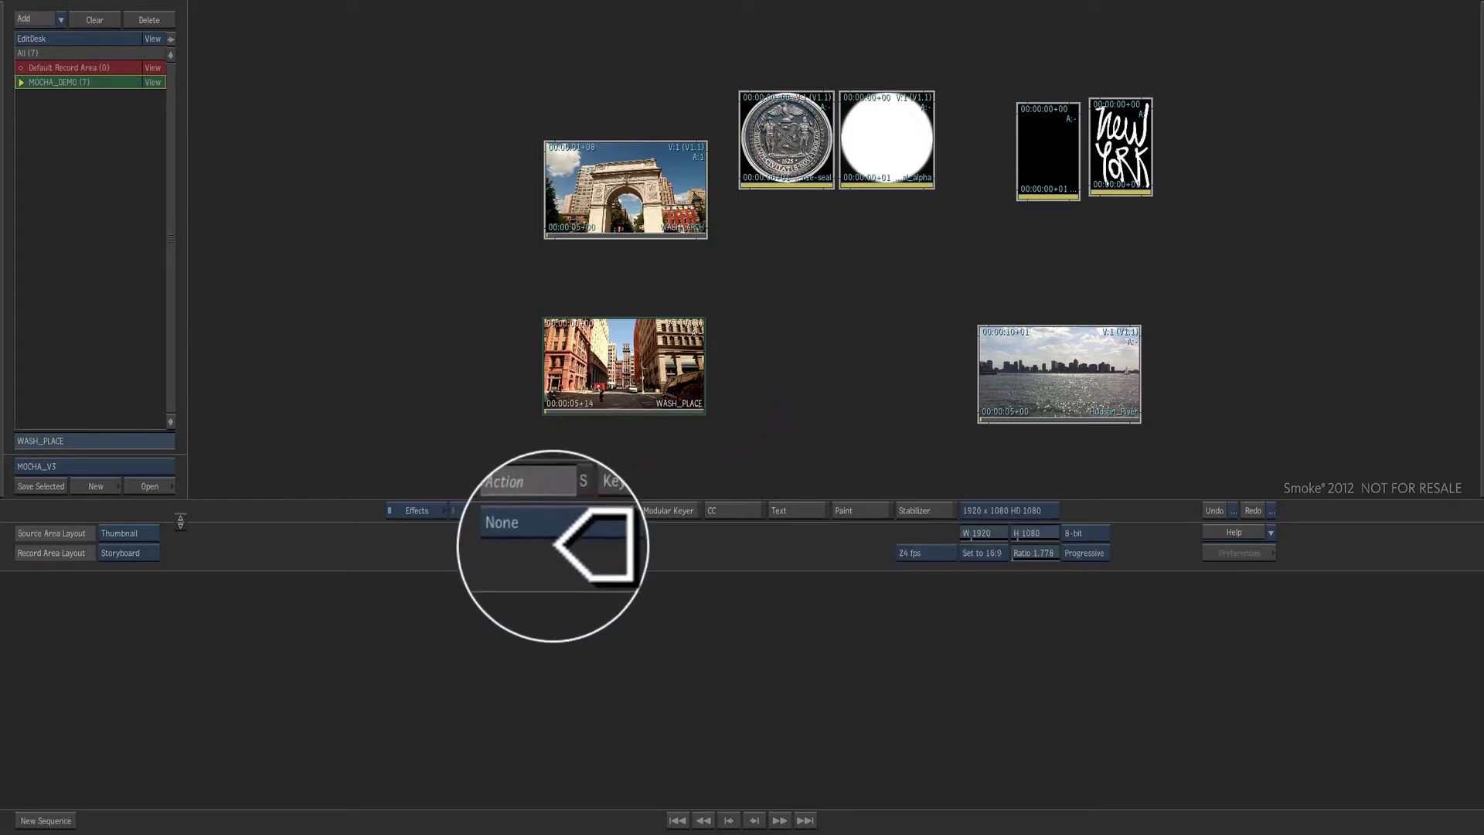
pyautogui.click(545, 545)
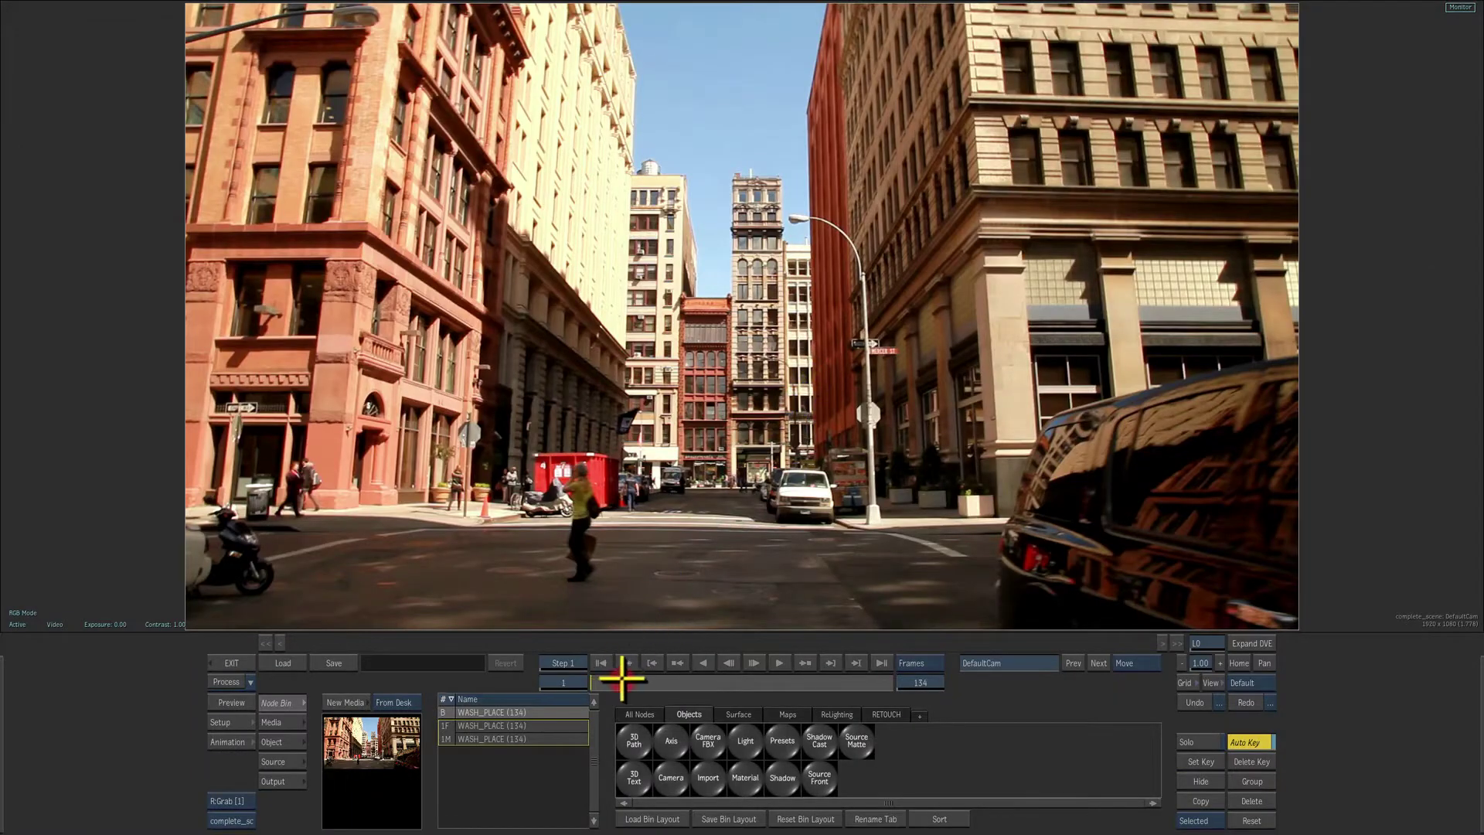
pyautogui.moveTo(616, 675); pyautogui.dragTo(537, 665)
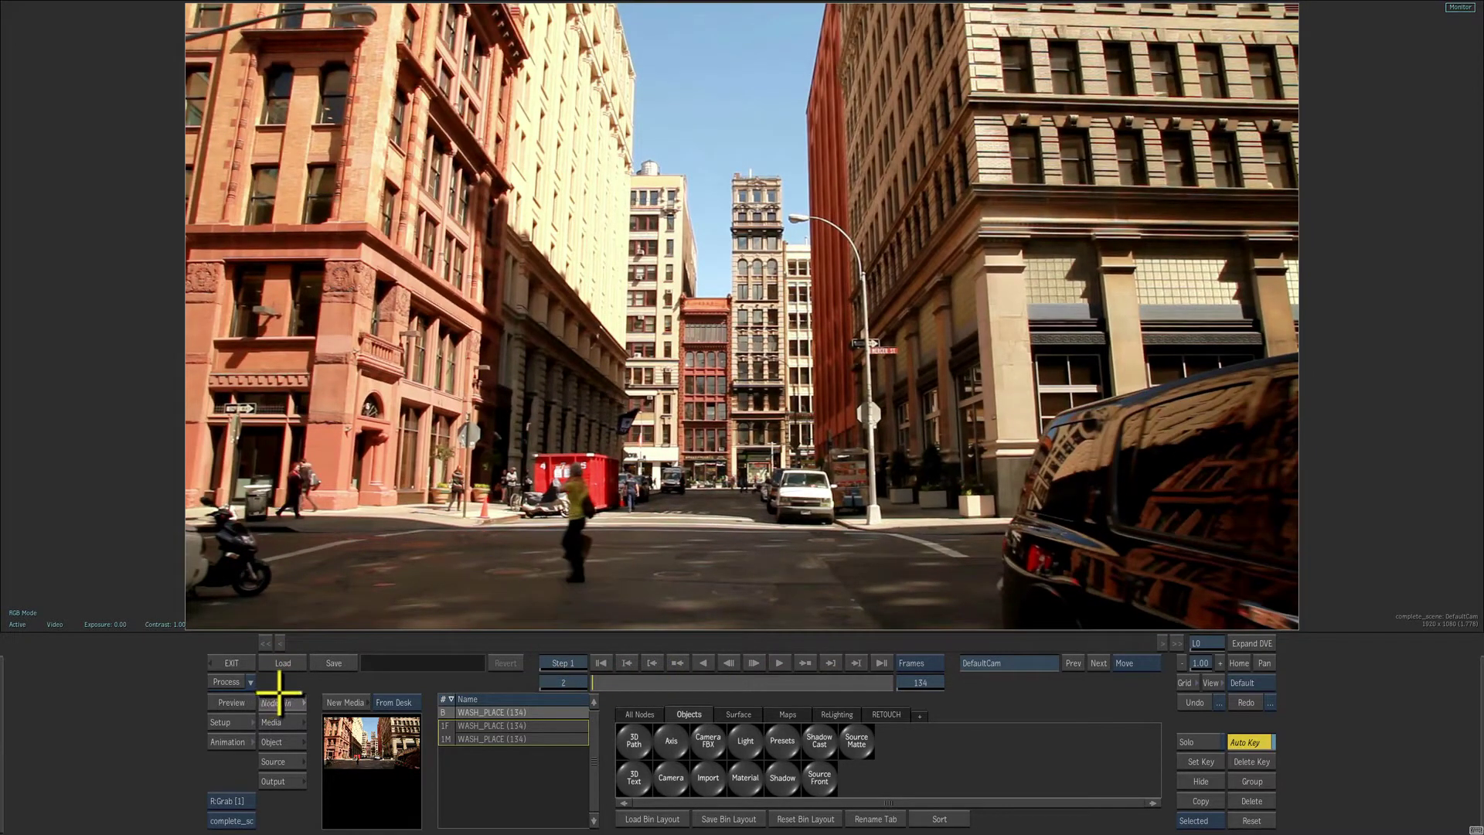
# Set up a two-view layout with the schematic beside the scene, and move the default camera node aside
pyautogui.hotkey('alt', '2')
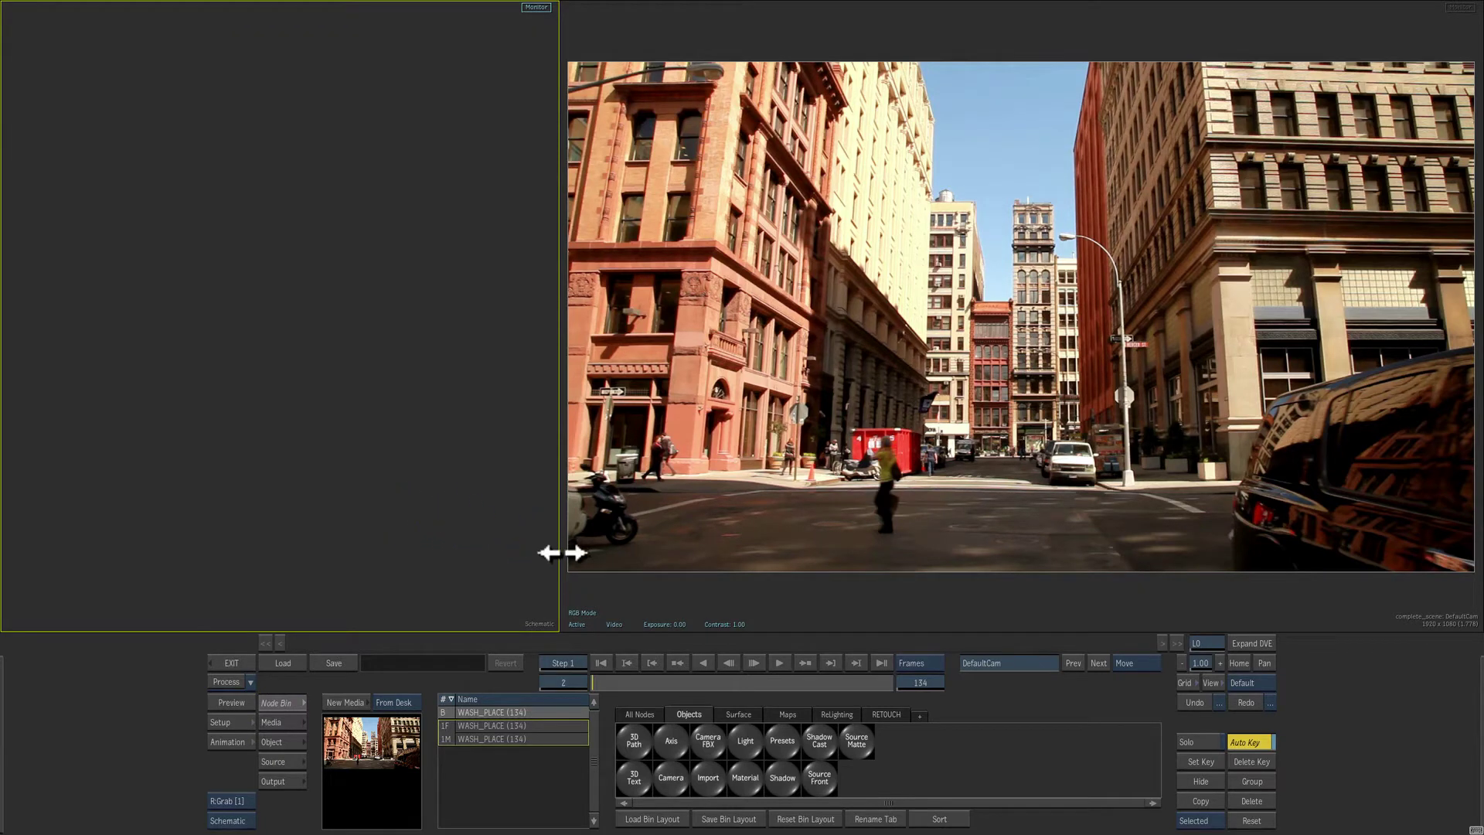
pyautogui.moveTo(561, 552); pyautogui.dragTo(558, 552)
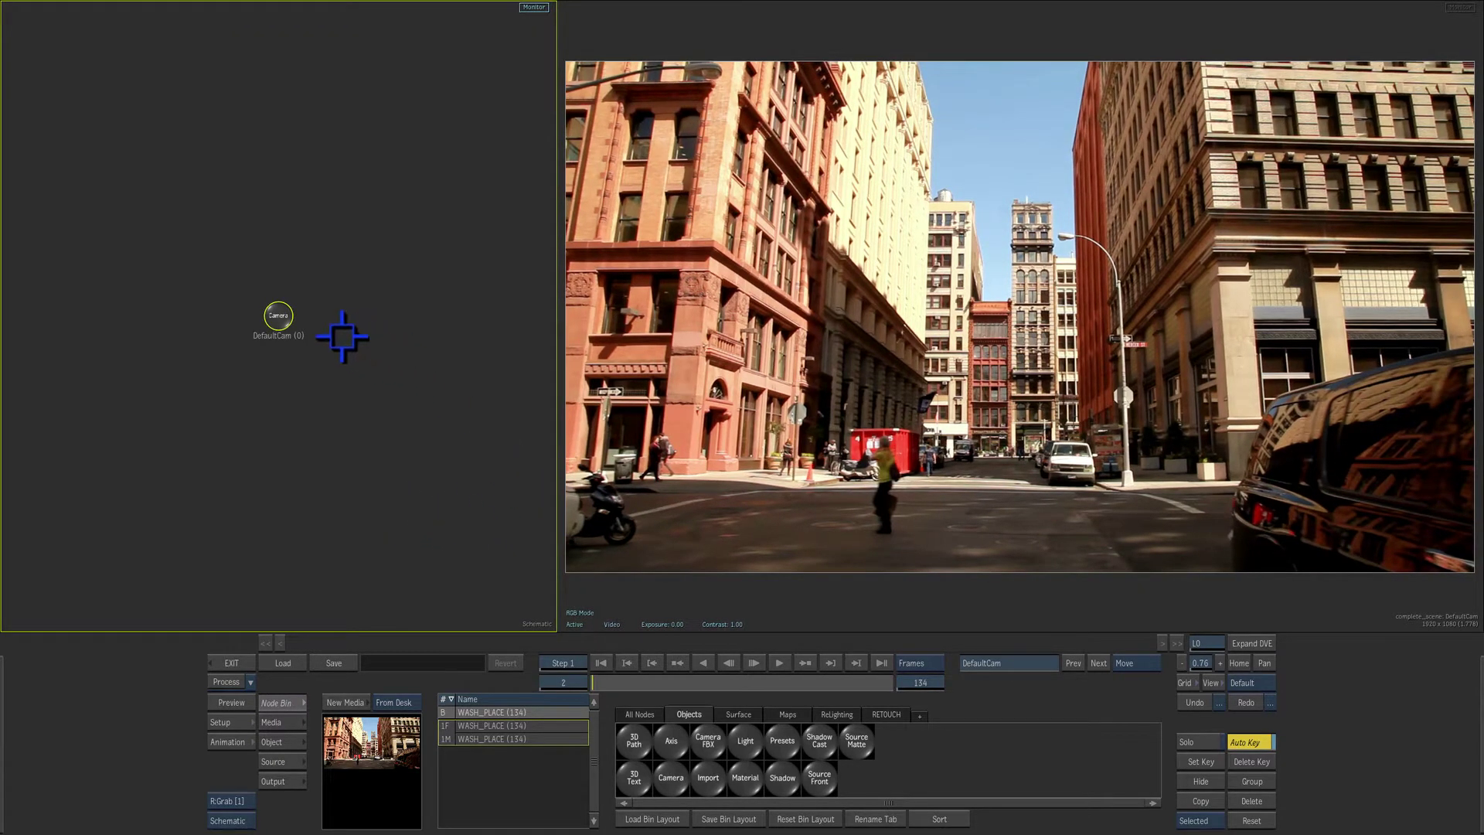
pyautogui.moveTo(281, 318); pyautogui.dragTo(153, 323)
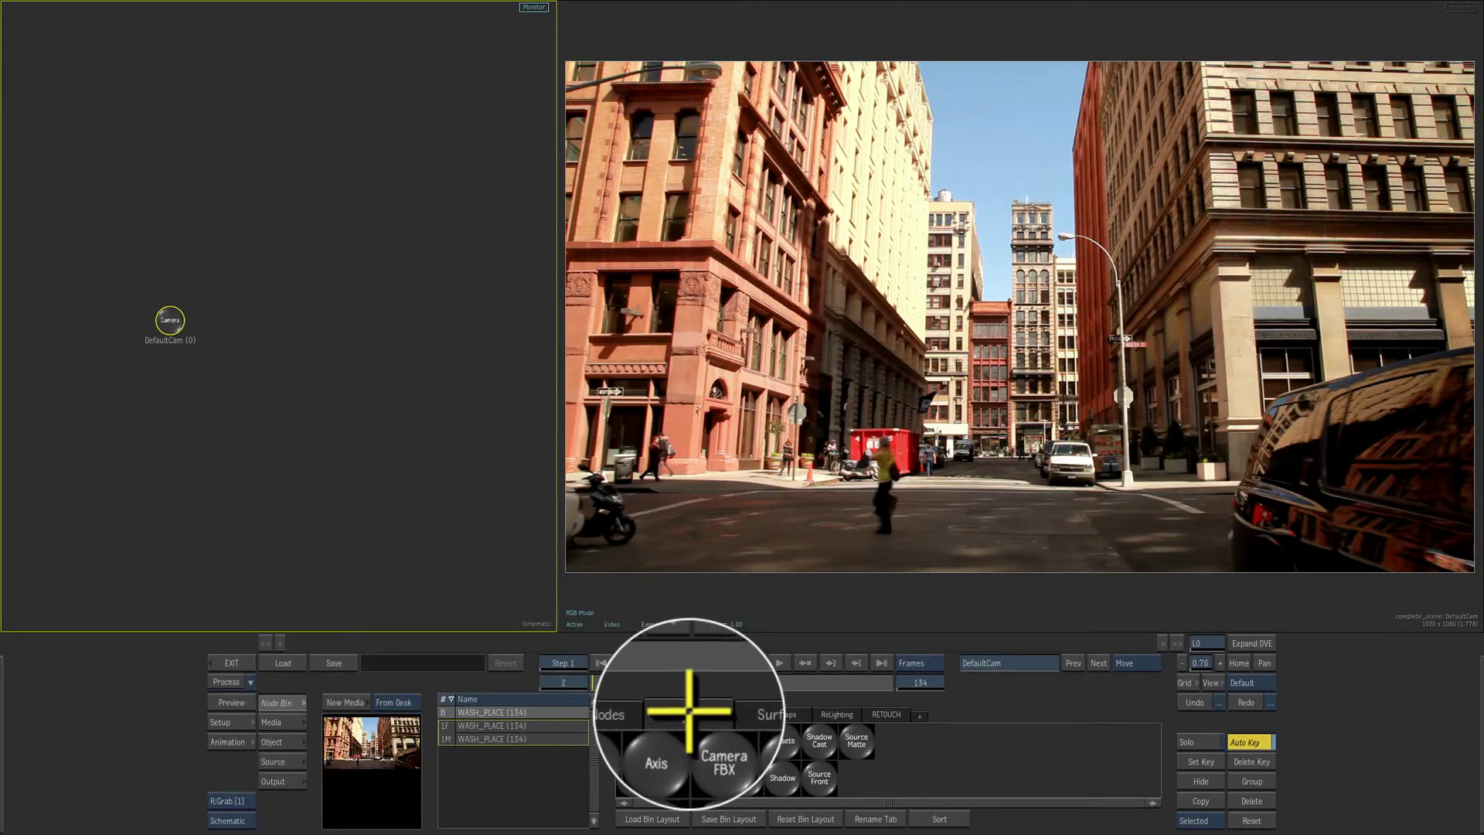
# Add a Camera FBX node and import the mocha camera solve, with FBX as the file format
pyautogui.click(711, 734)
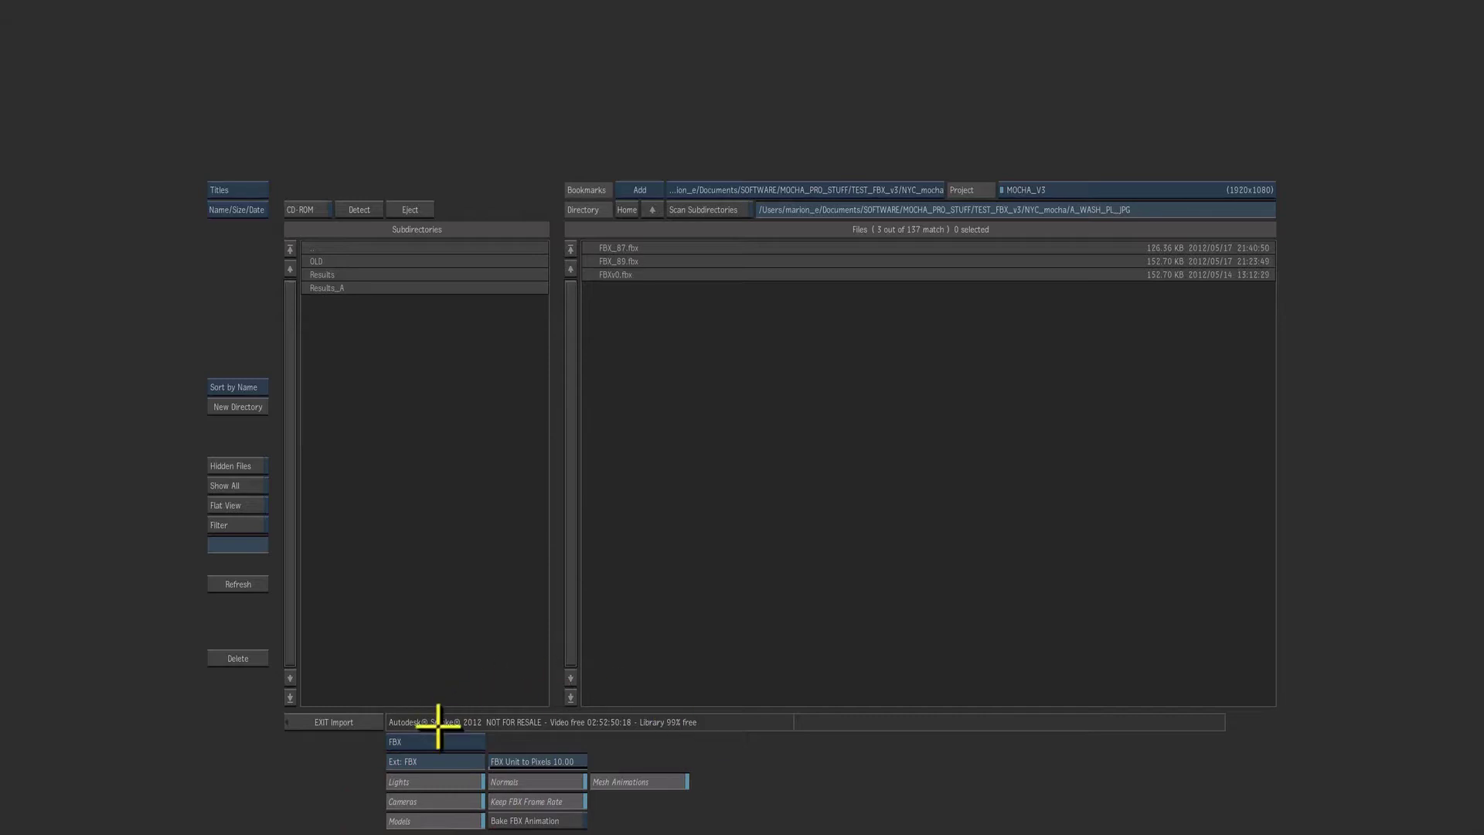
pyautogui.click(423, 659)
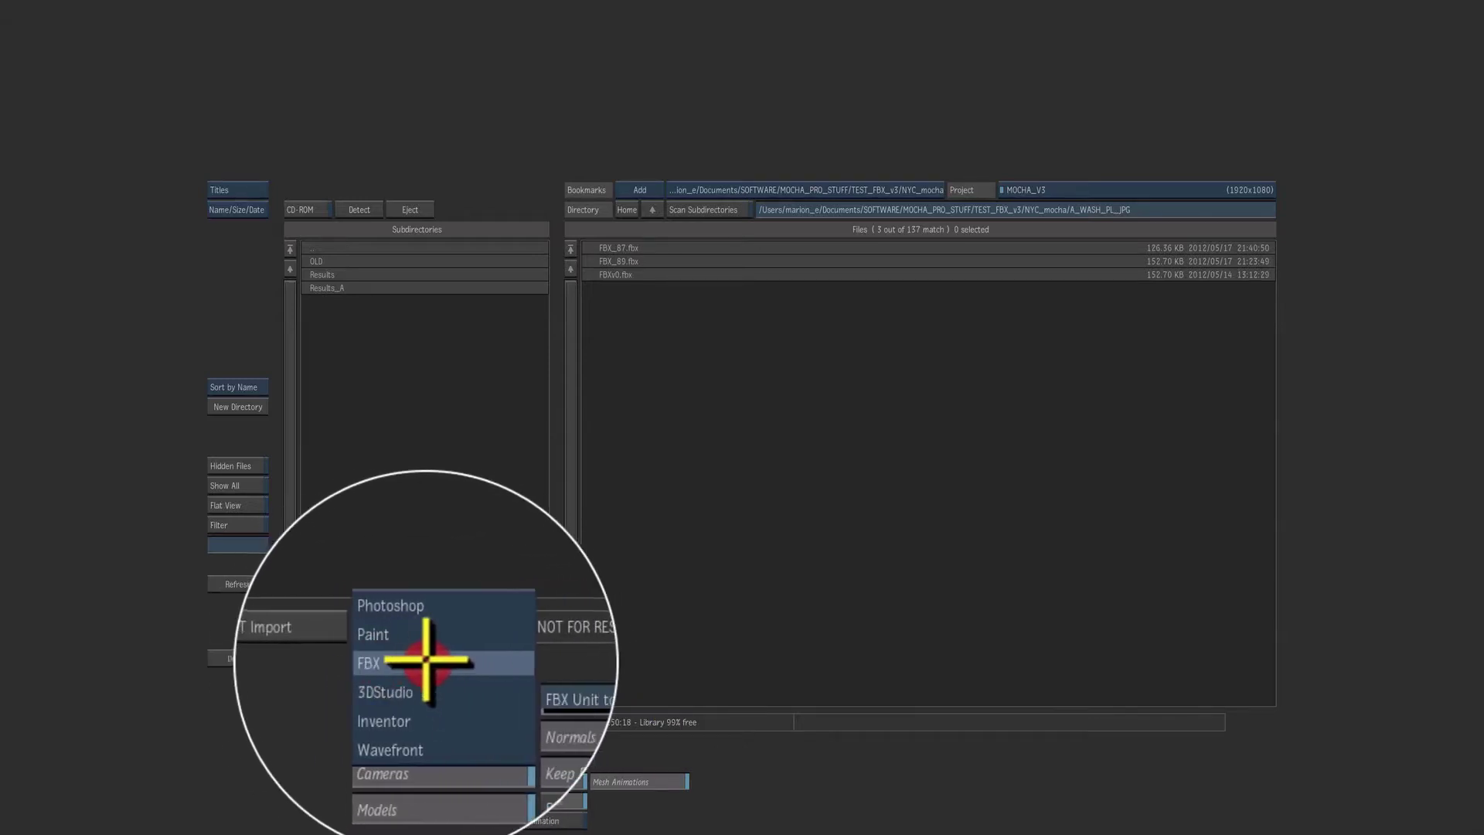
pyautogui.click(437, 741)
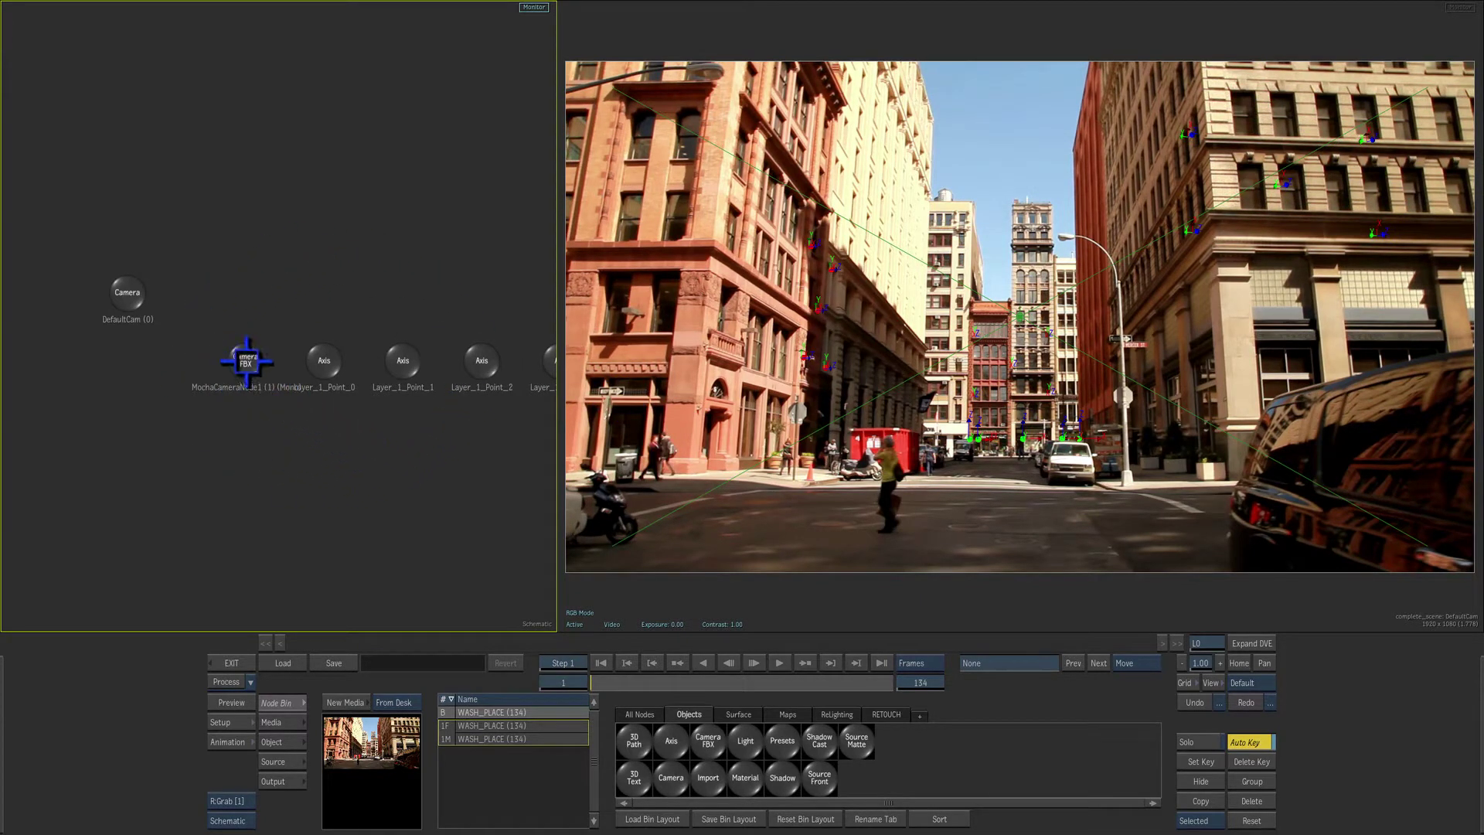
# Move the imported mocha FBX camera node above the axis row, set MochaCameraNode1 as the result camera and scrub the opening frames
pyautogui.moveTo(246, 360); pyautogui.dragTo(260, 299)
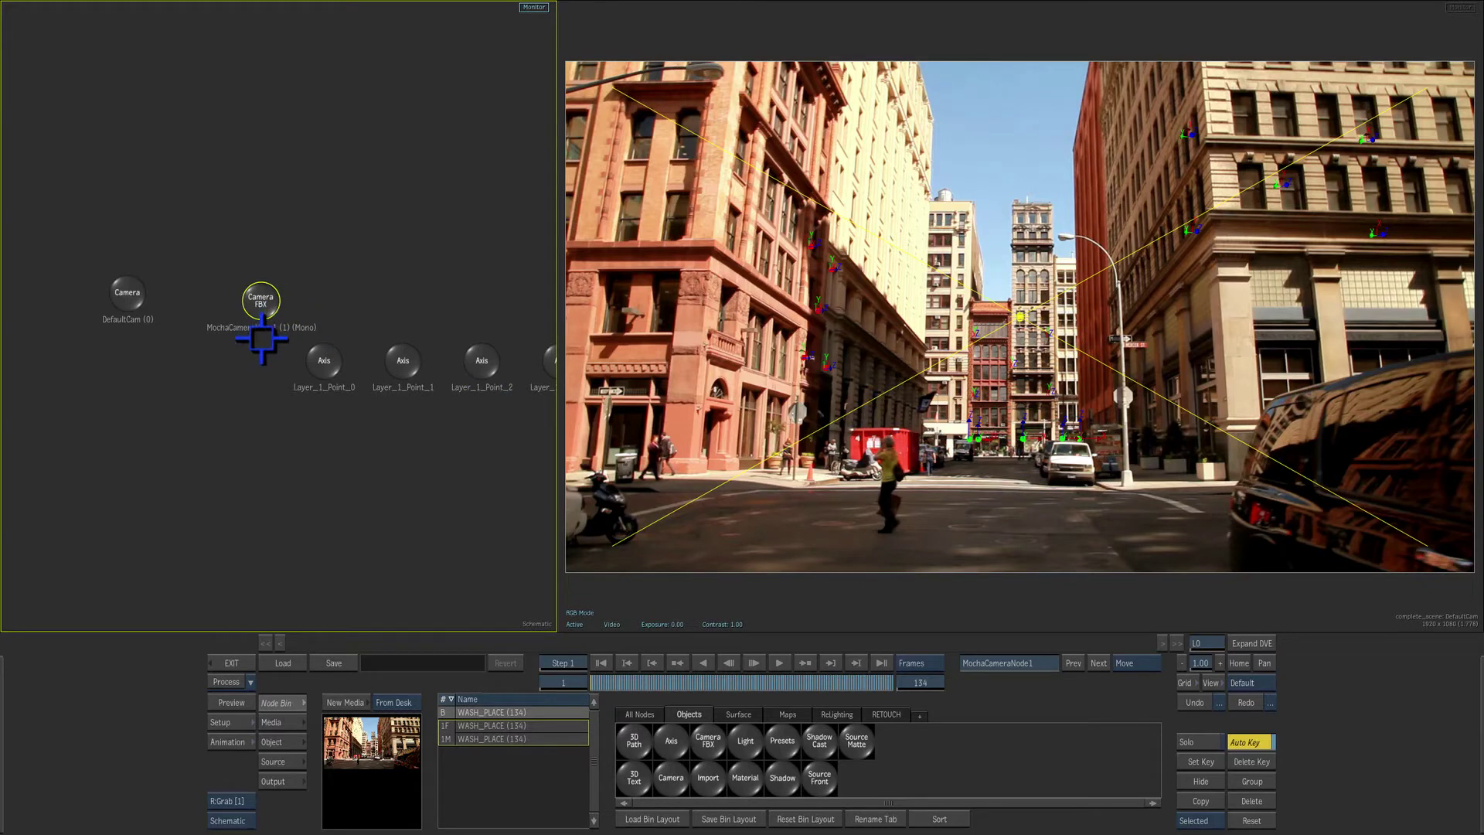
pyautogui.click(121, 301)
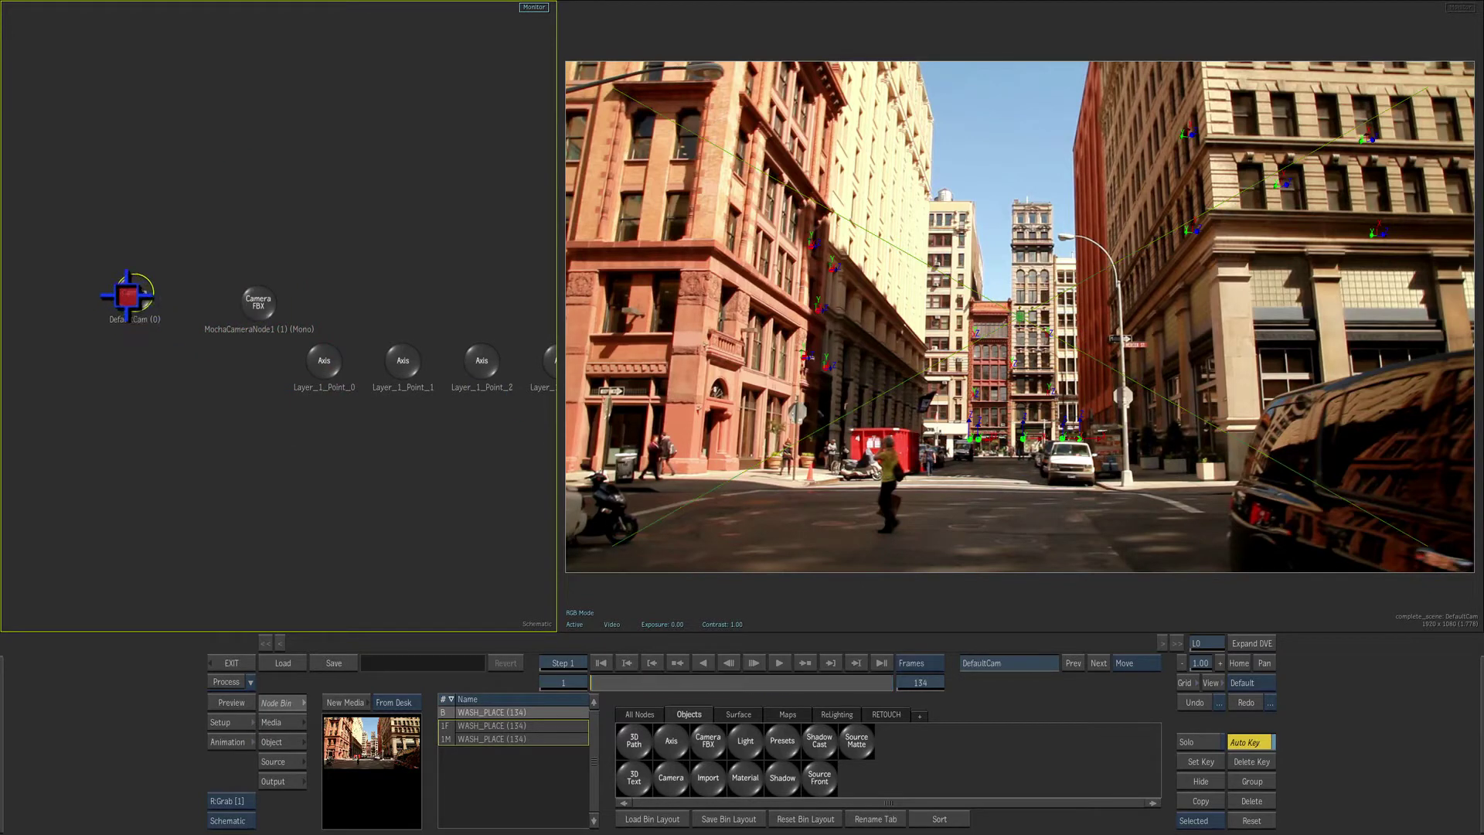
pyautogui.click(262, 304)
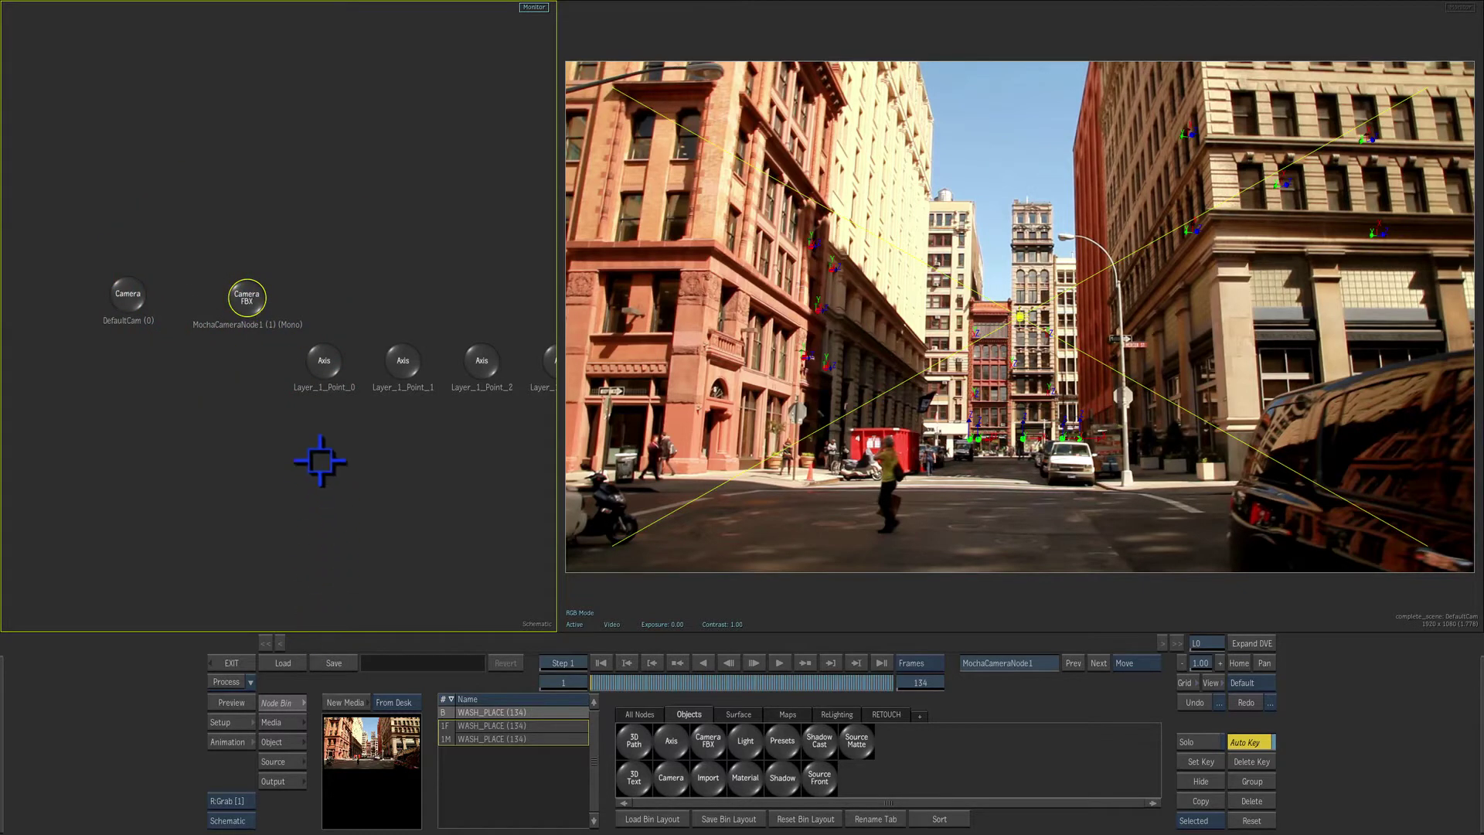
pyautogui.click(277, 740)
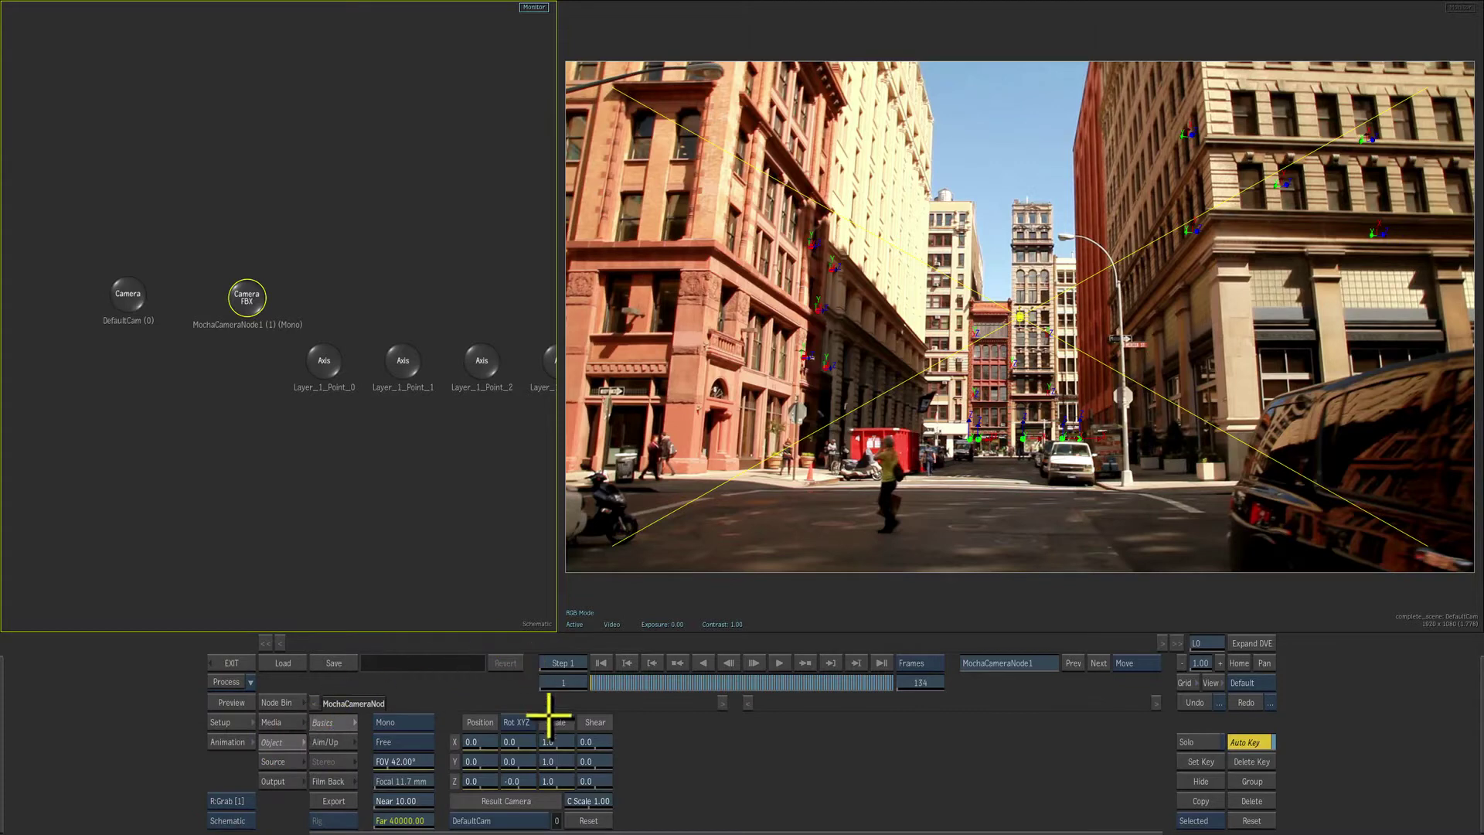
pyautogui.click(522, 808)
pyautogui.moveTo(522, 809)
pyautogui.mouseDown()
pyautogui.moveTo(523, 773)
pyautogui.moveTo(526, 800)
pyautogui.mouseUp()
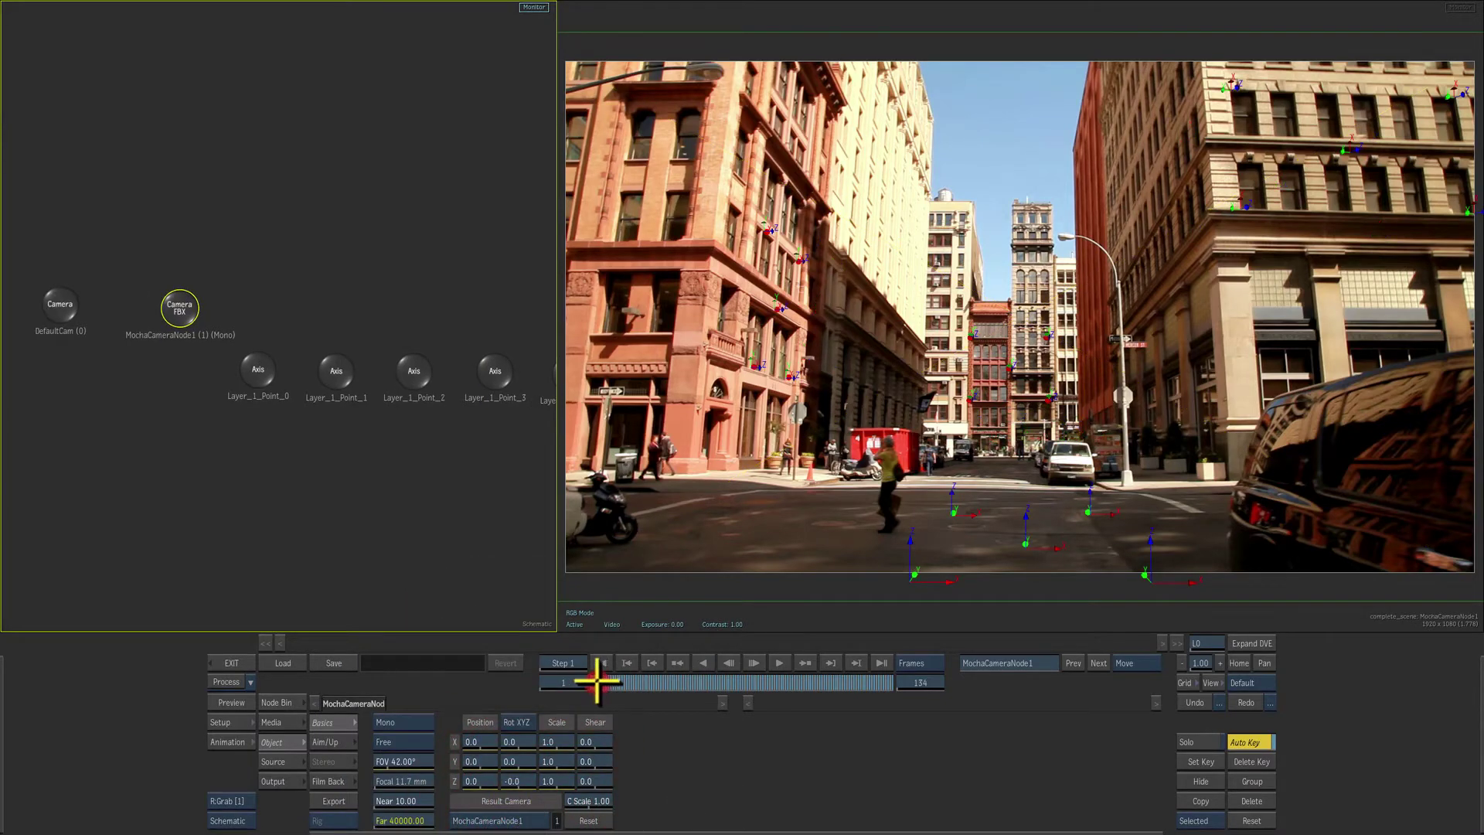
pyautogui.moveTo(597, 682); pyautogui.dragTo(528, 688)
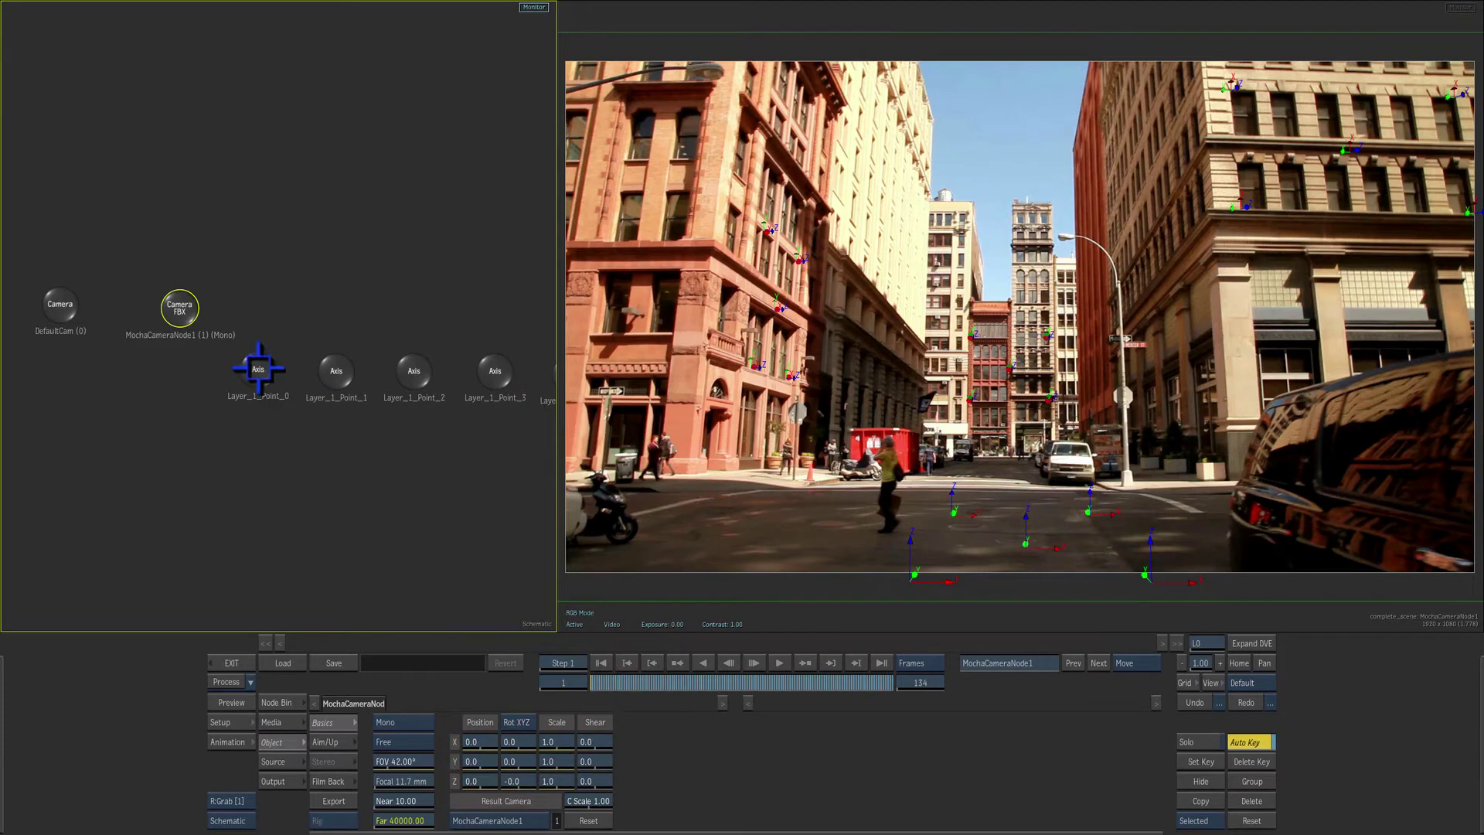
# Separate the Layer_2_Point axis nodes from the main row in the schematic and scrub the clip to check the axes' tracking
pyautogui.click(259, 368)
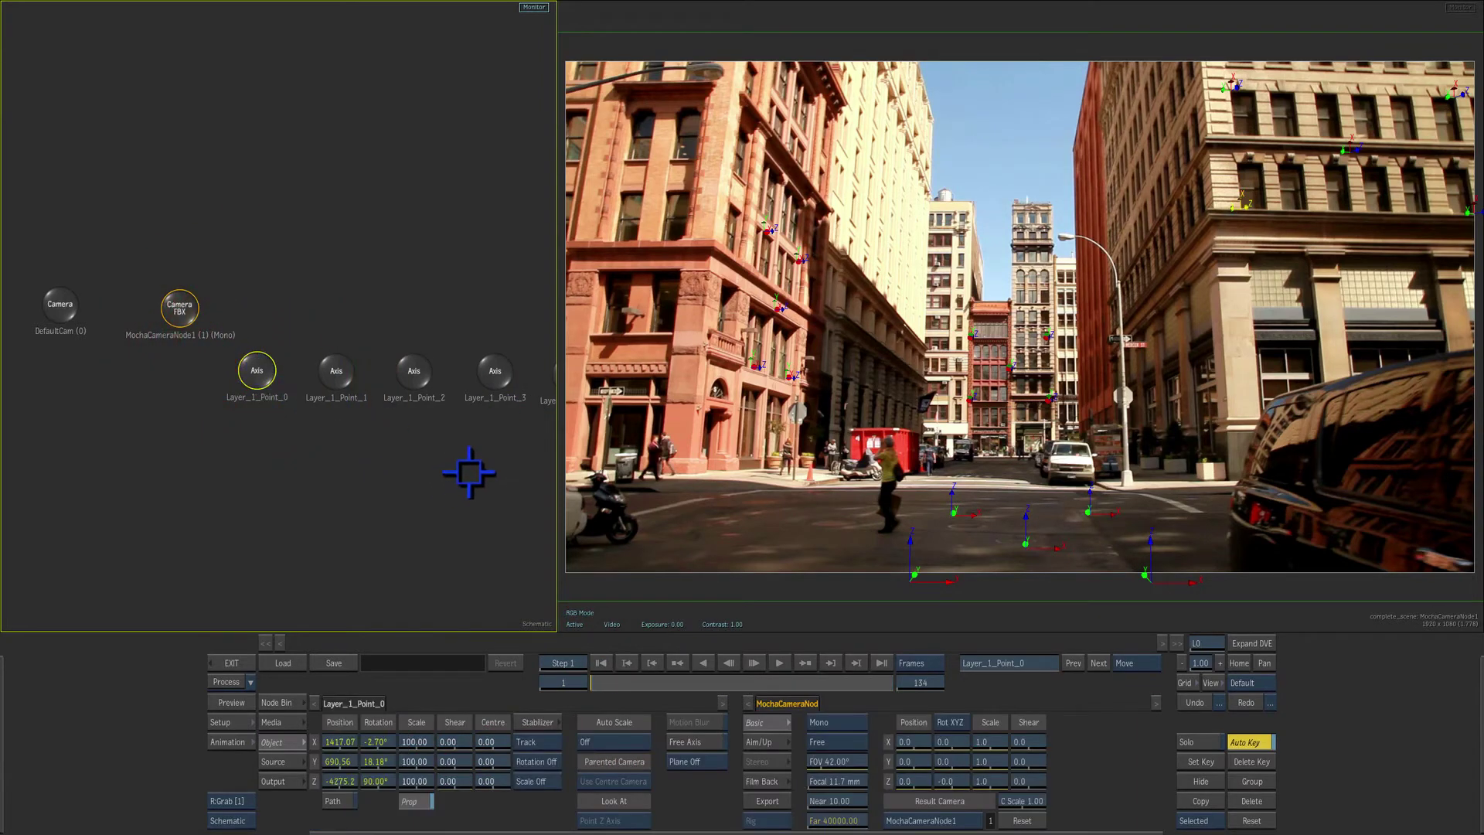
pyautogui.moveTo(554, 474); pyautogui.dragTo(551, 474)
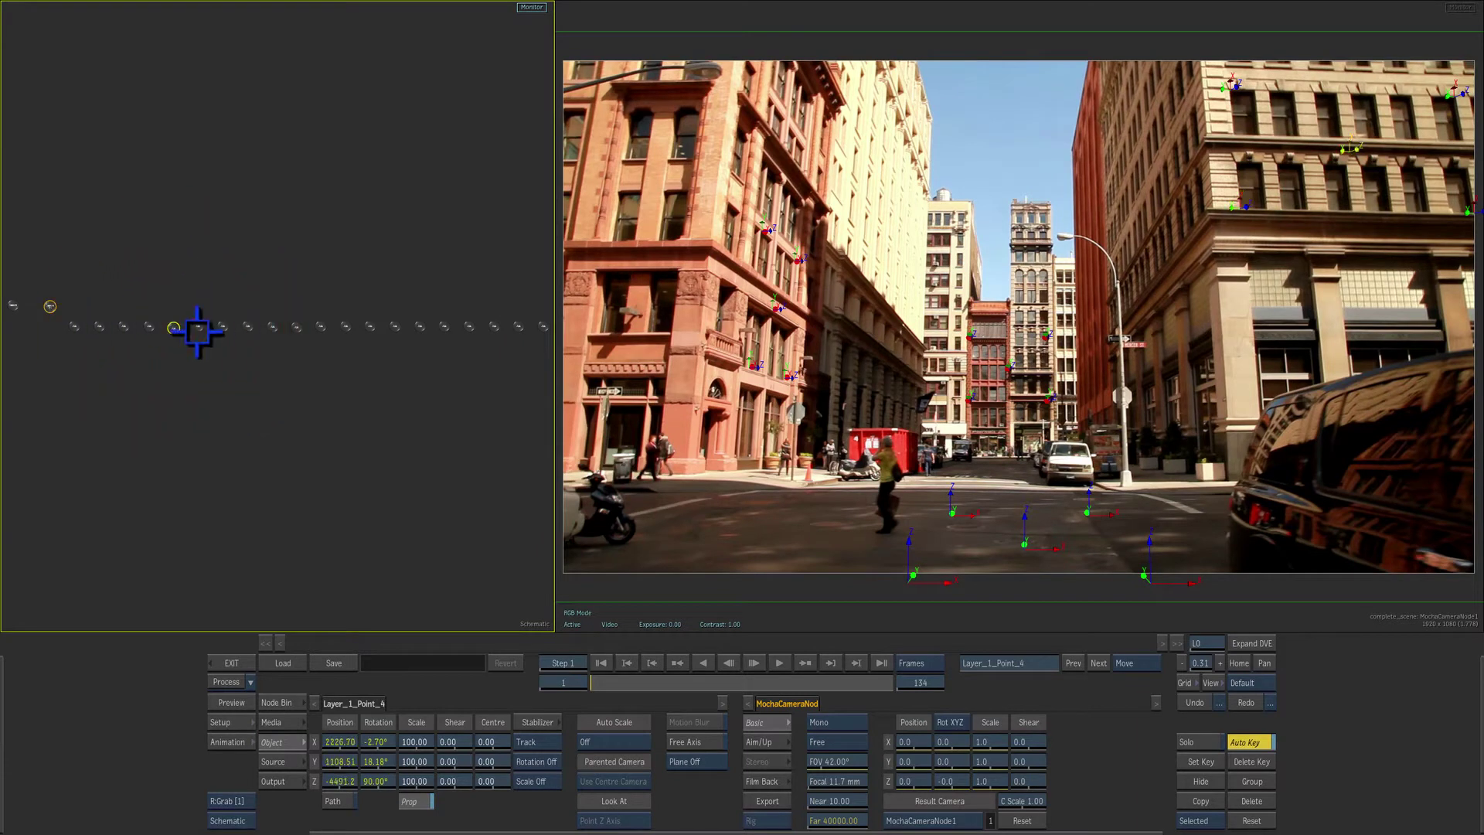
pyautogui.moveTo(197, 331); pyautogui.dragTo(239, 305)
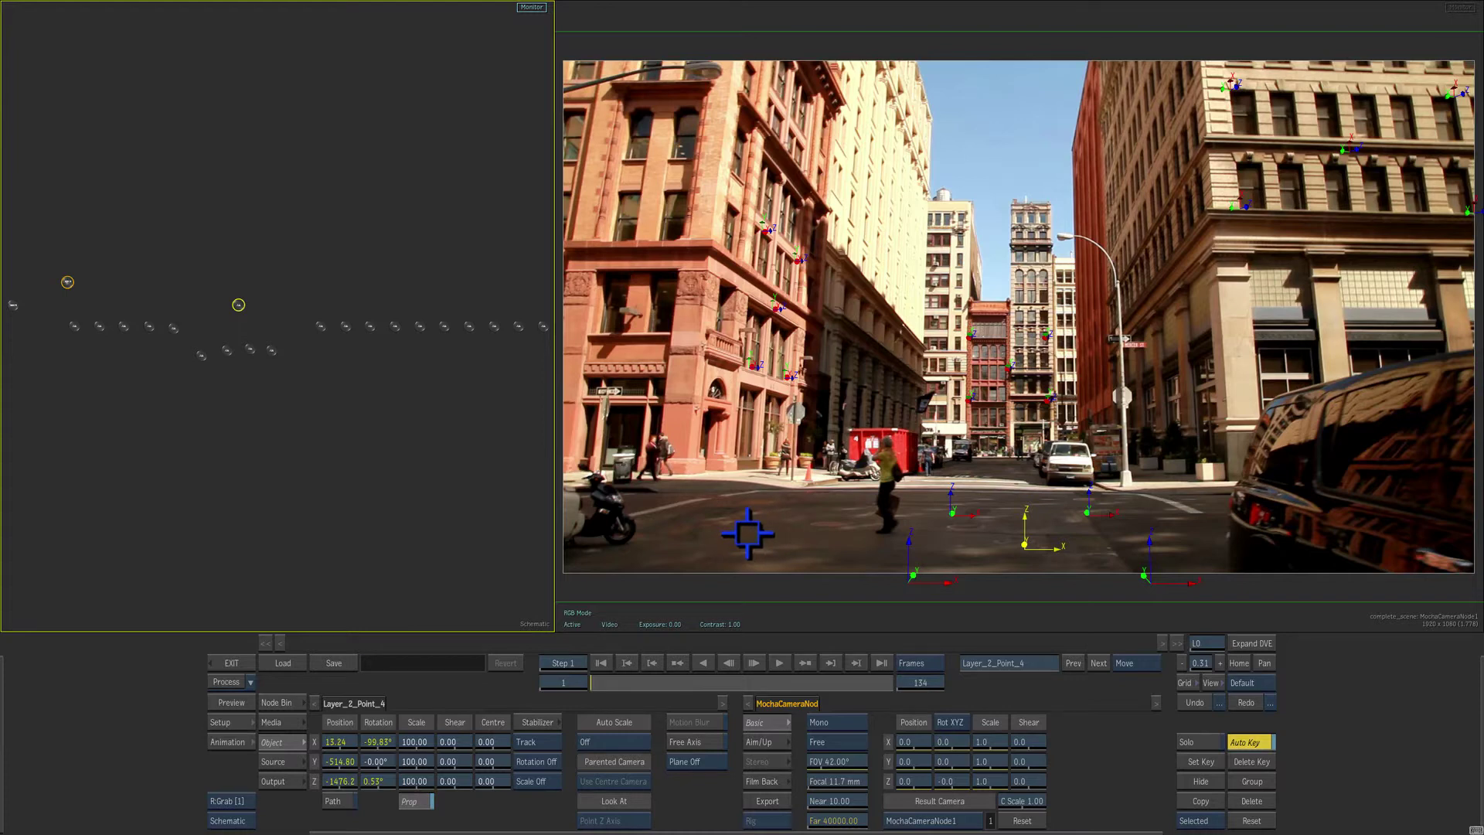
pyautogui.moveTo(606, 676); pyautogui.dragTo(570, 665)
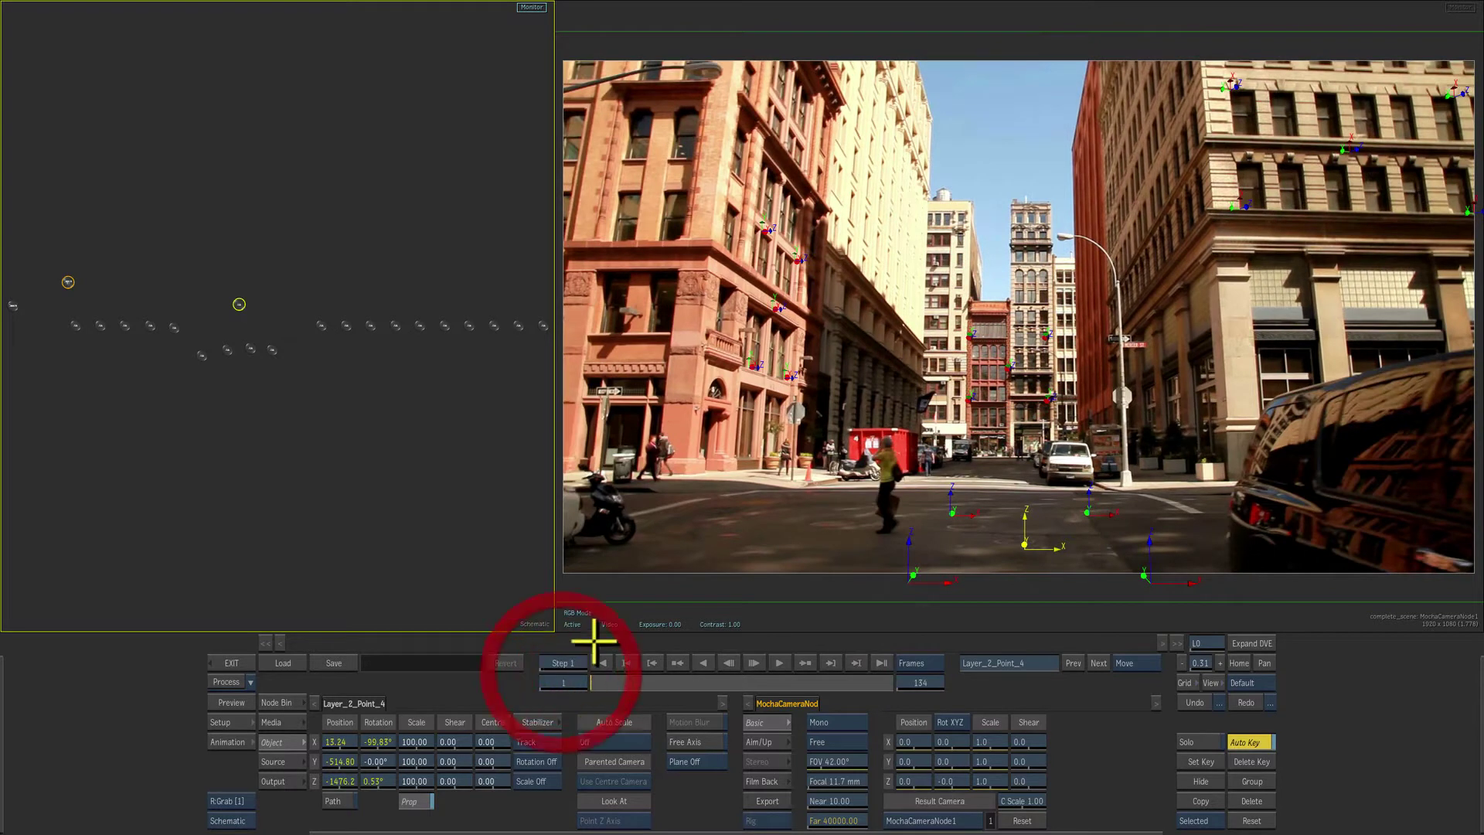
# Inspect the mocha camera's motion around the tracked points from the Top view with the back clip turned off
pyautogui.click(68, 282)
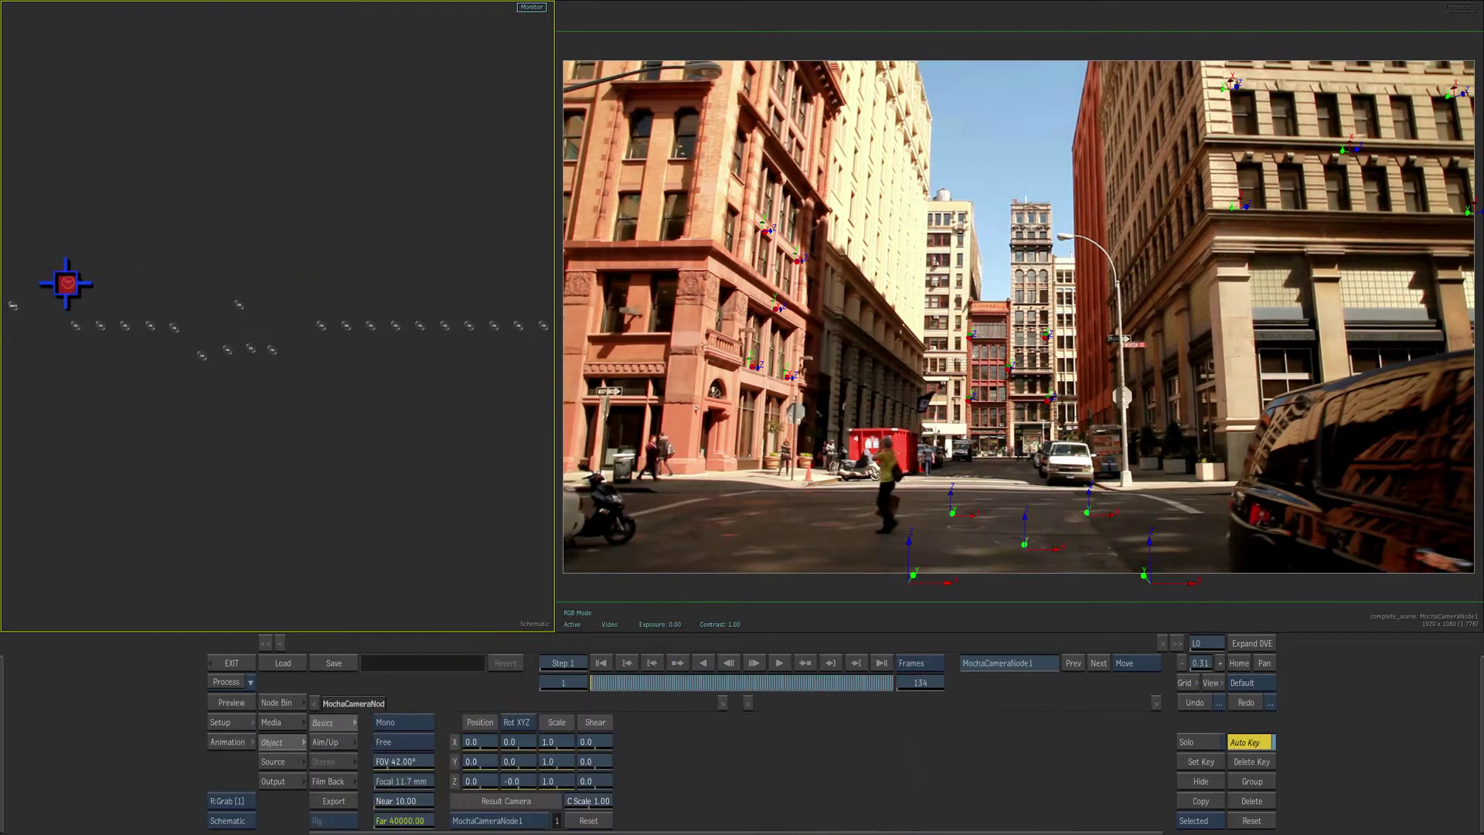
pyautogui.click(795, 598)
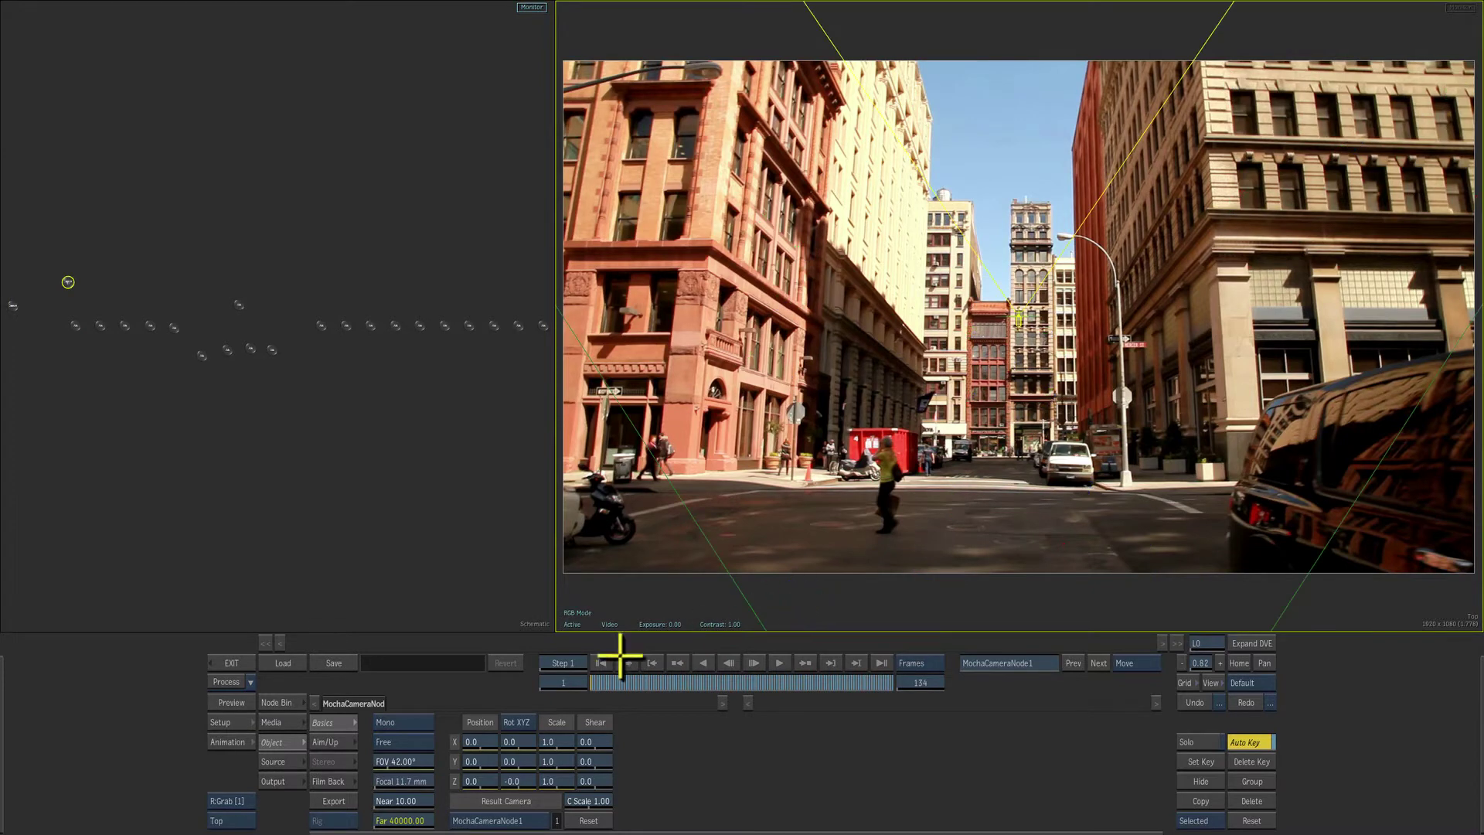
pyautogui.click(280, 722)
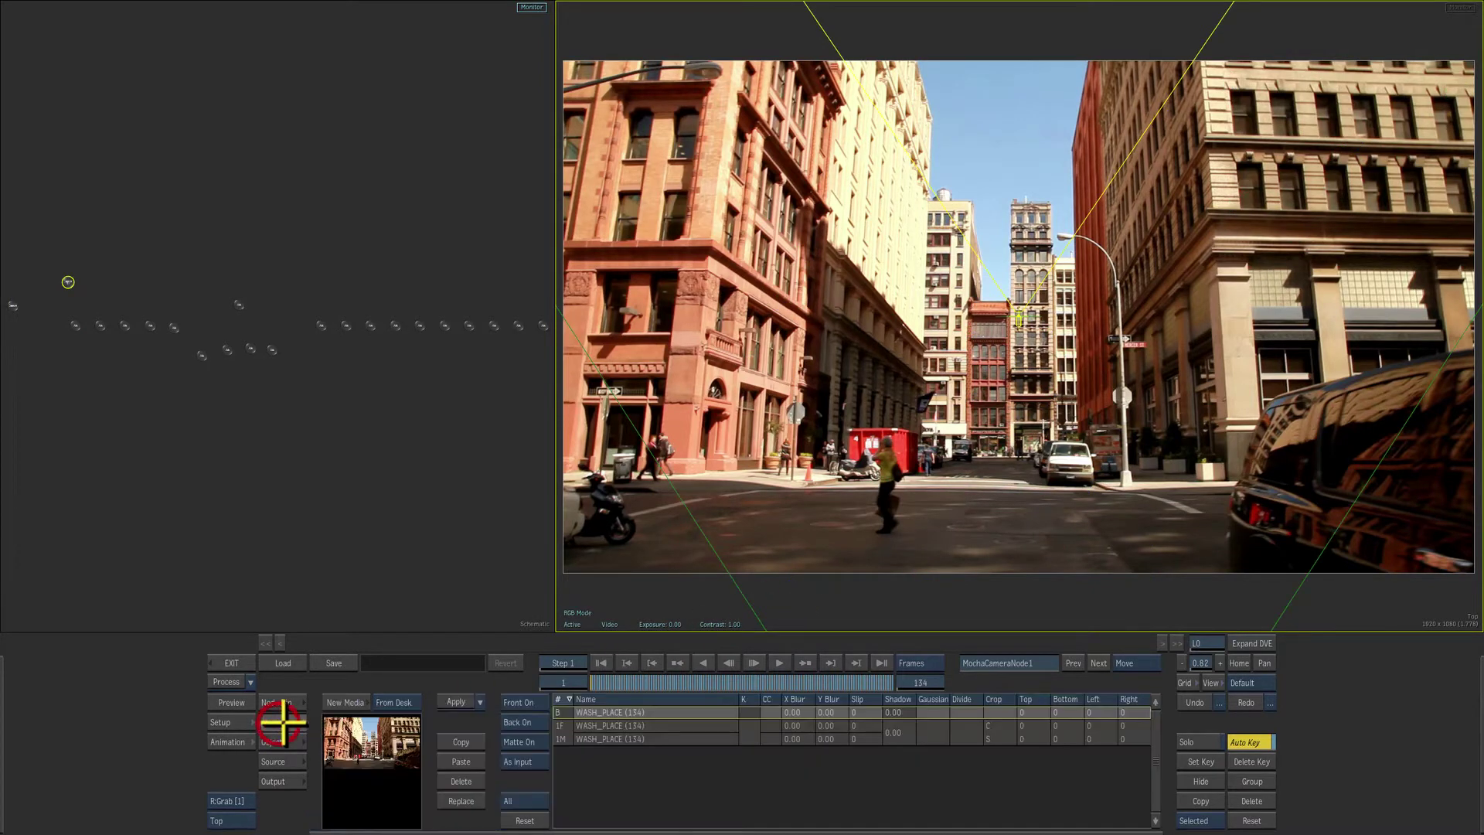
pyautogui.click(532, 722)
pyautogui.scroll(-3, 1059, 410)
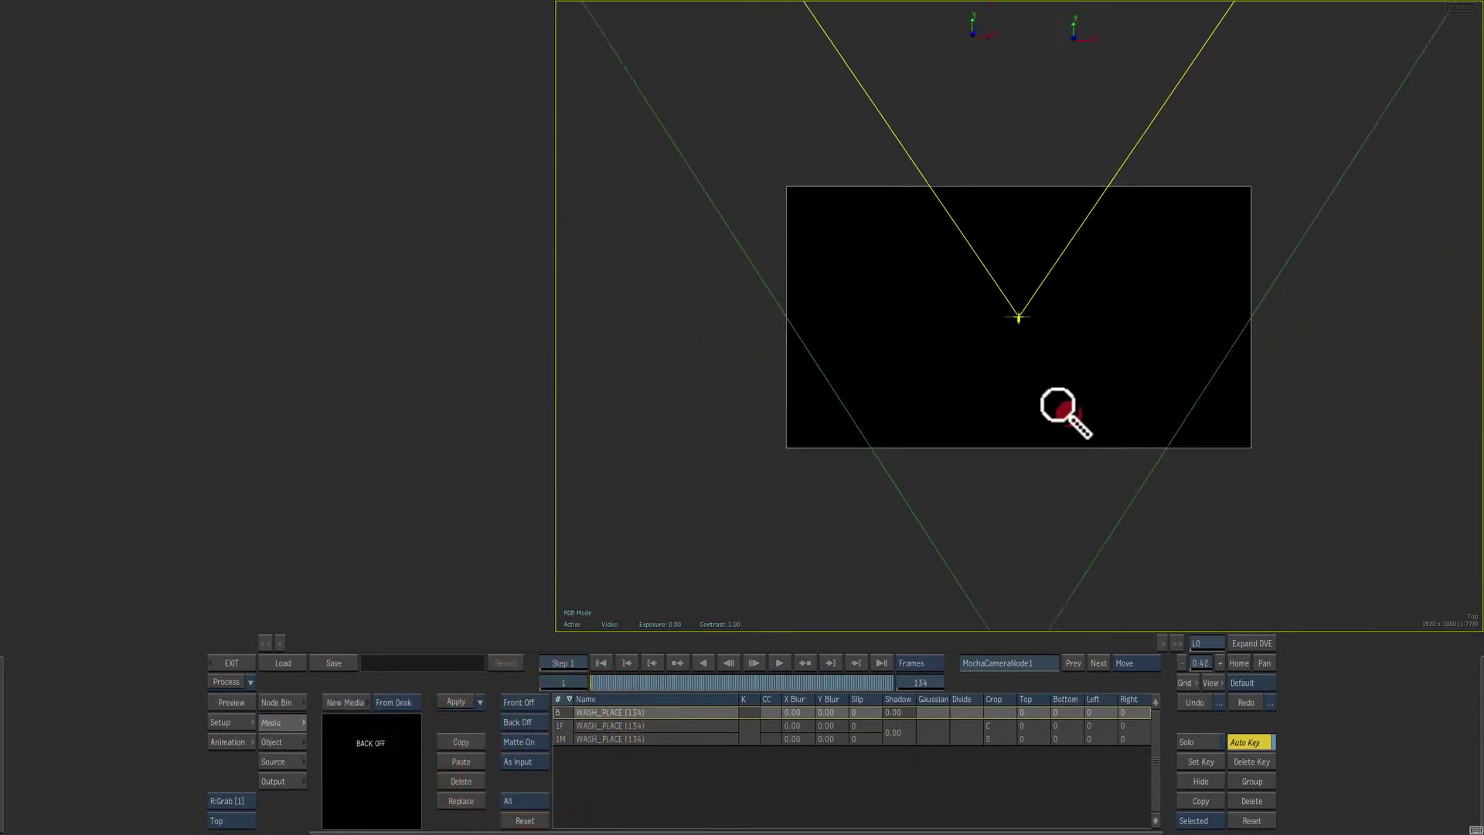
pyautogui.scroll(-3, 1059, 409)
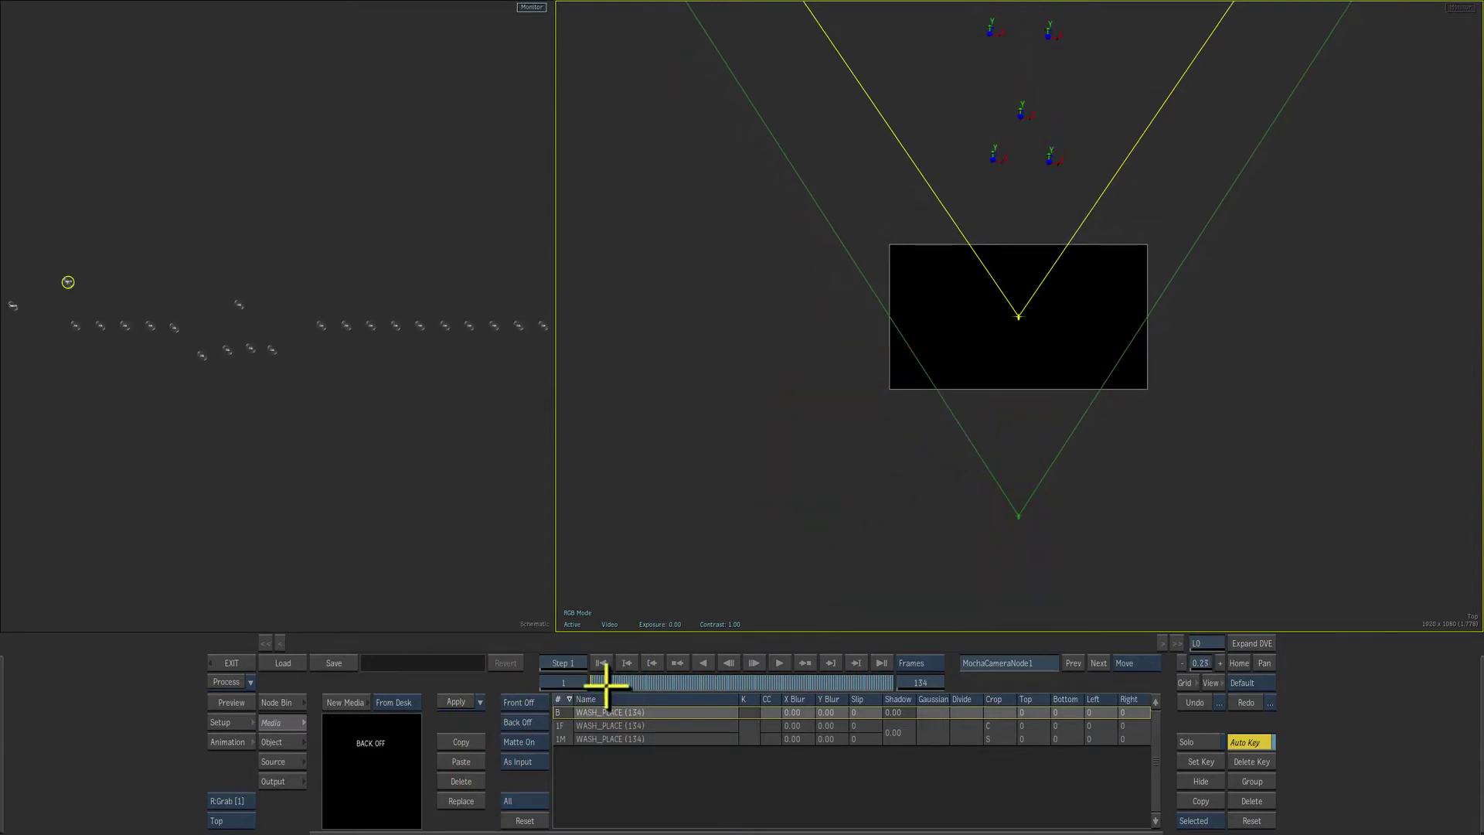
pyautogui.moveTo(606, 684); pyautogui.dragTo(509, 666)
pyautogui.moveTo(1110, 116); pyautogui.dragTo(1036, 247)
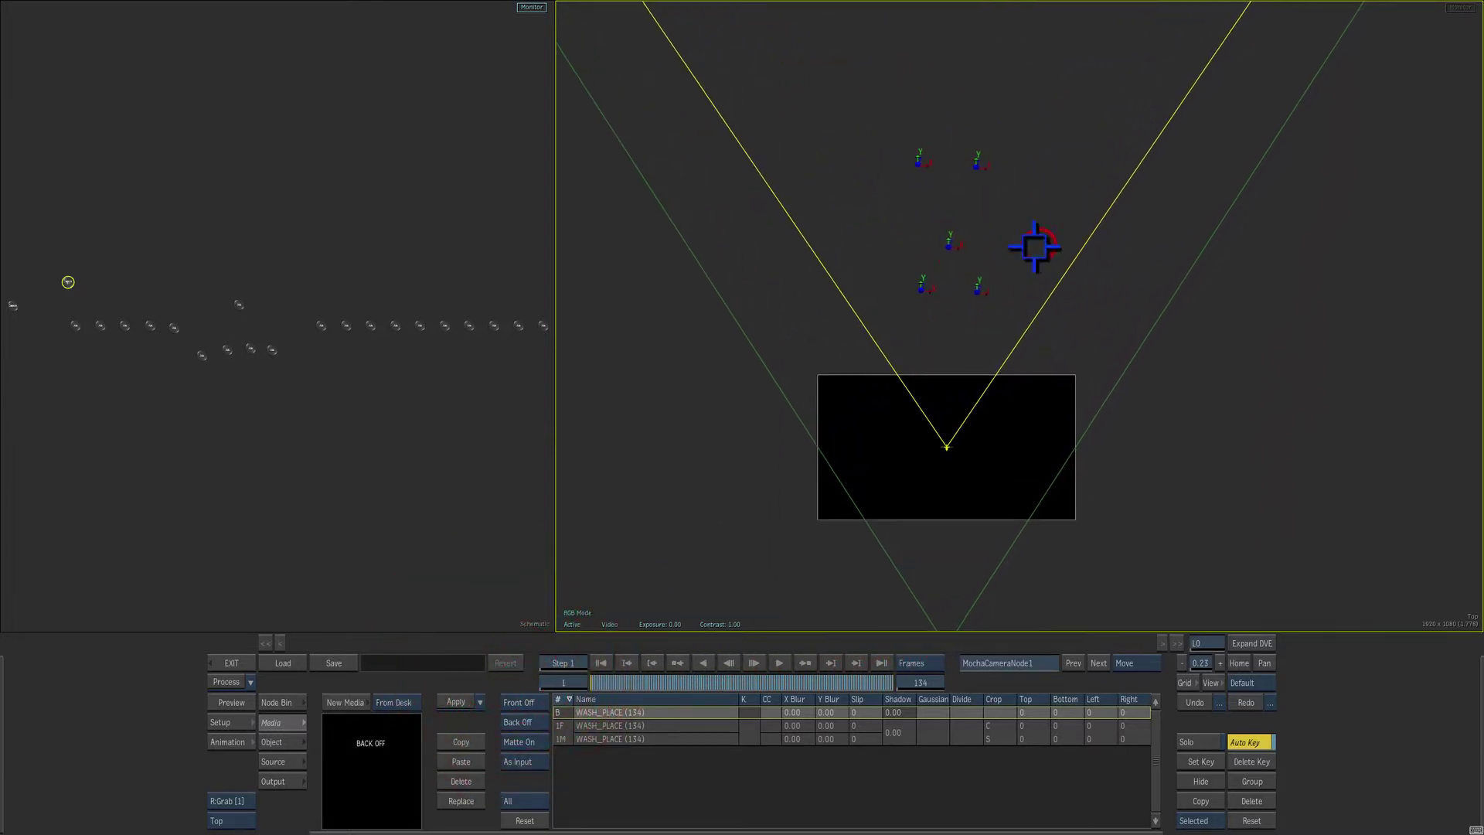
pyautogui.moveTo(596, 676); pyautogui.dragTo(513, 642)
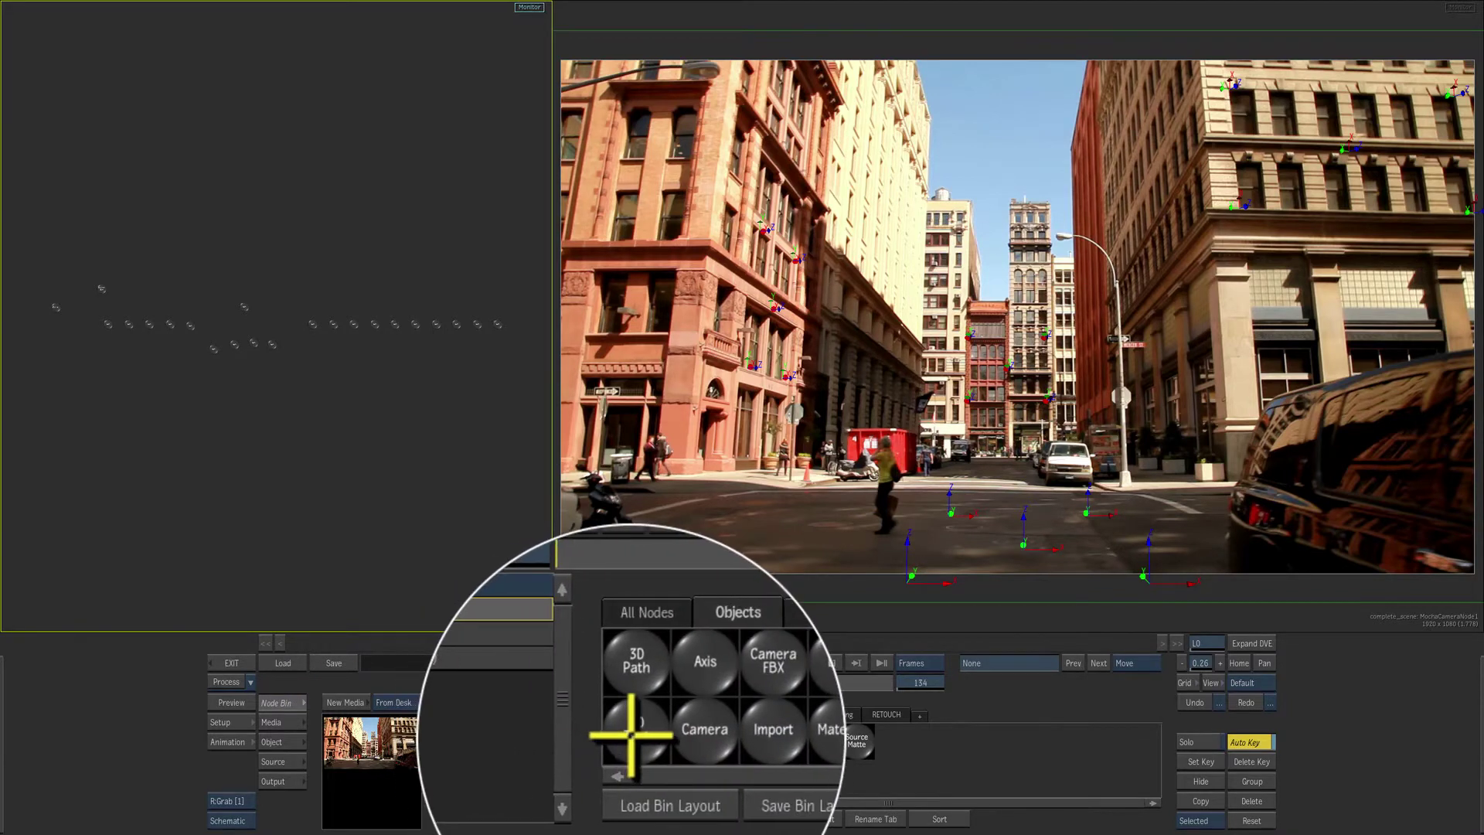
# Add a 3D Text node to the scene, frame it in the schematic and select its parent axis
pyautogui.click(634, 777)
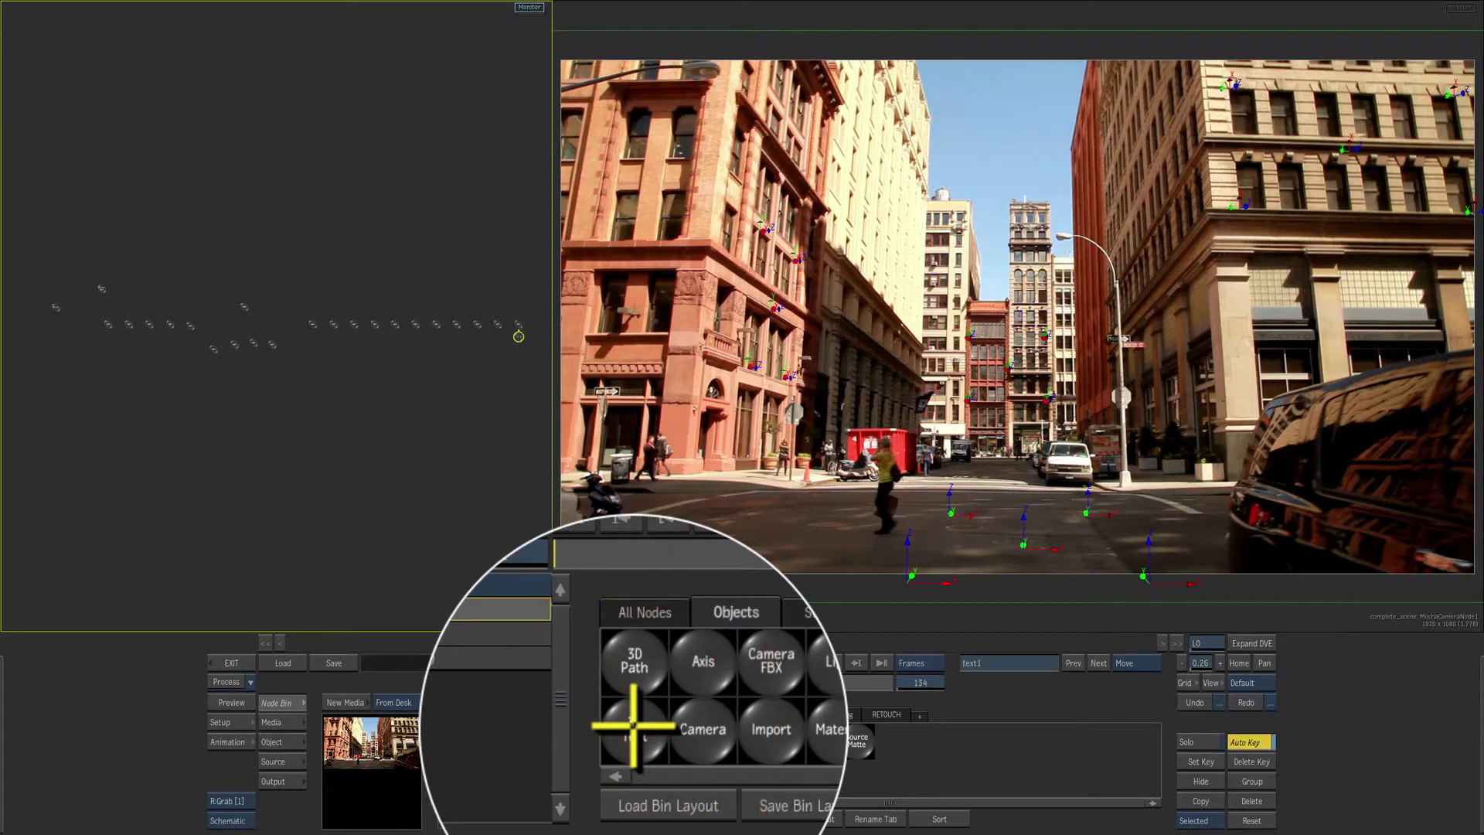
pyautogui.click(603, 348)
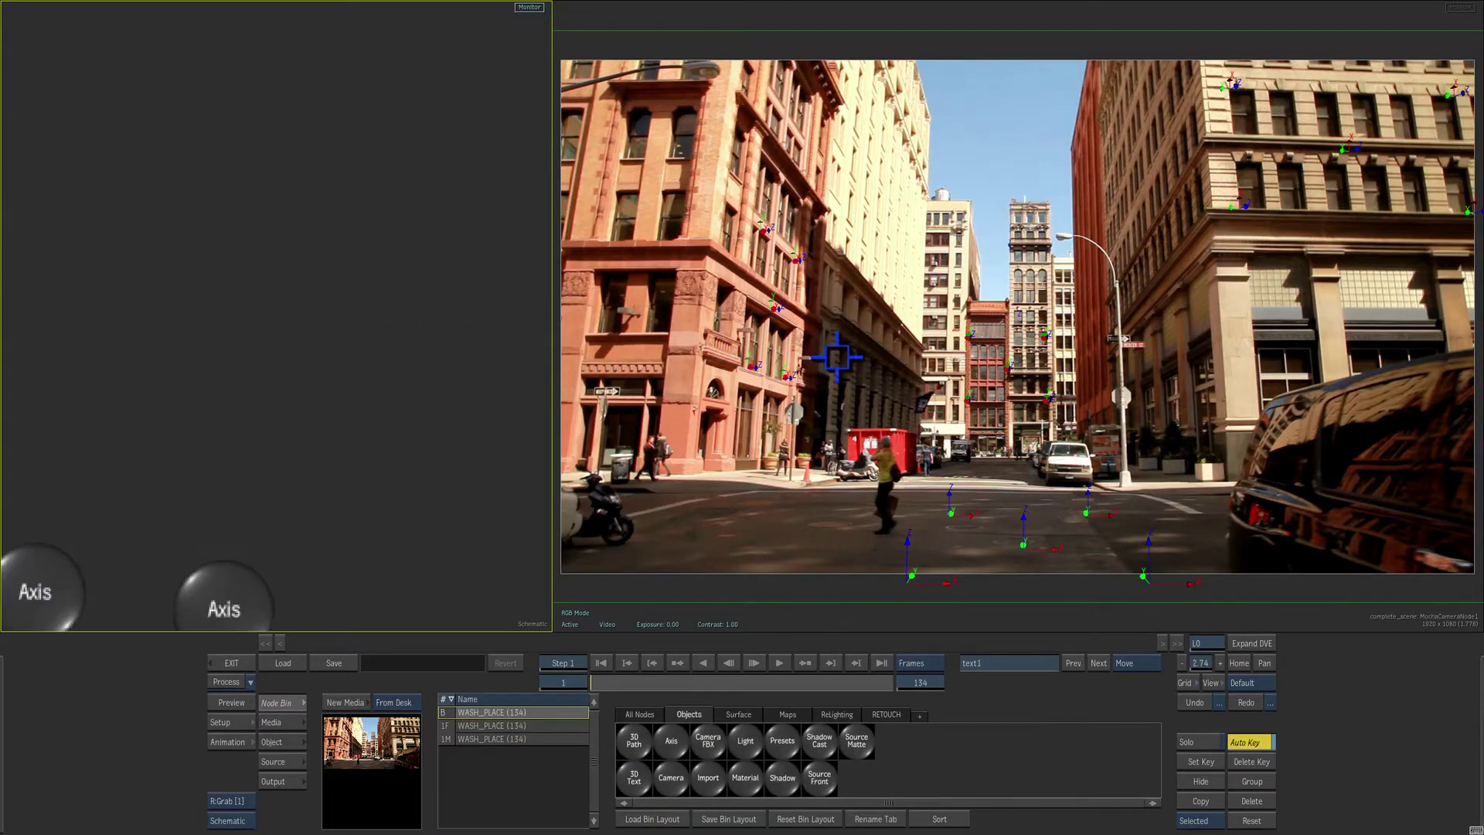
pyautogui.moveTo(409, 384); pyautogui.dragTo(361, 368)
pyautogui.moveTo(464, 414); pyautogui.dragTo(139, 420)
pyautogui.moveTo(307, 377); pyautogui.dragTo(470, 381)
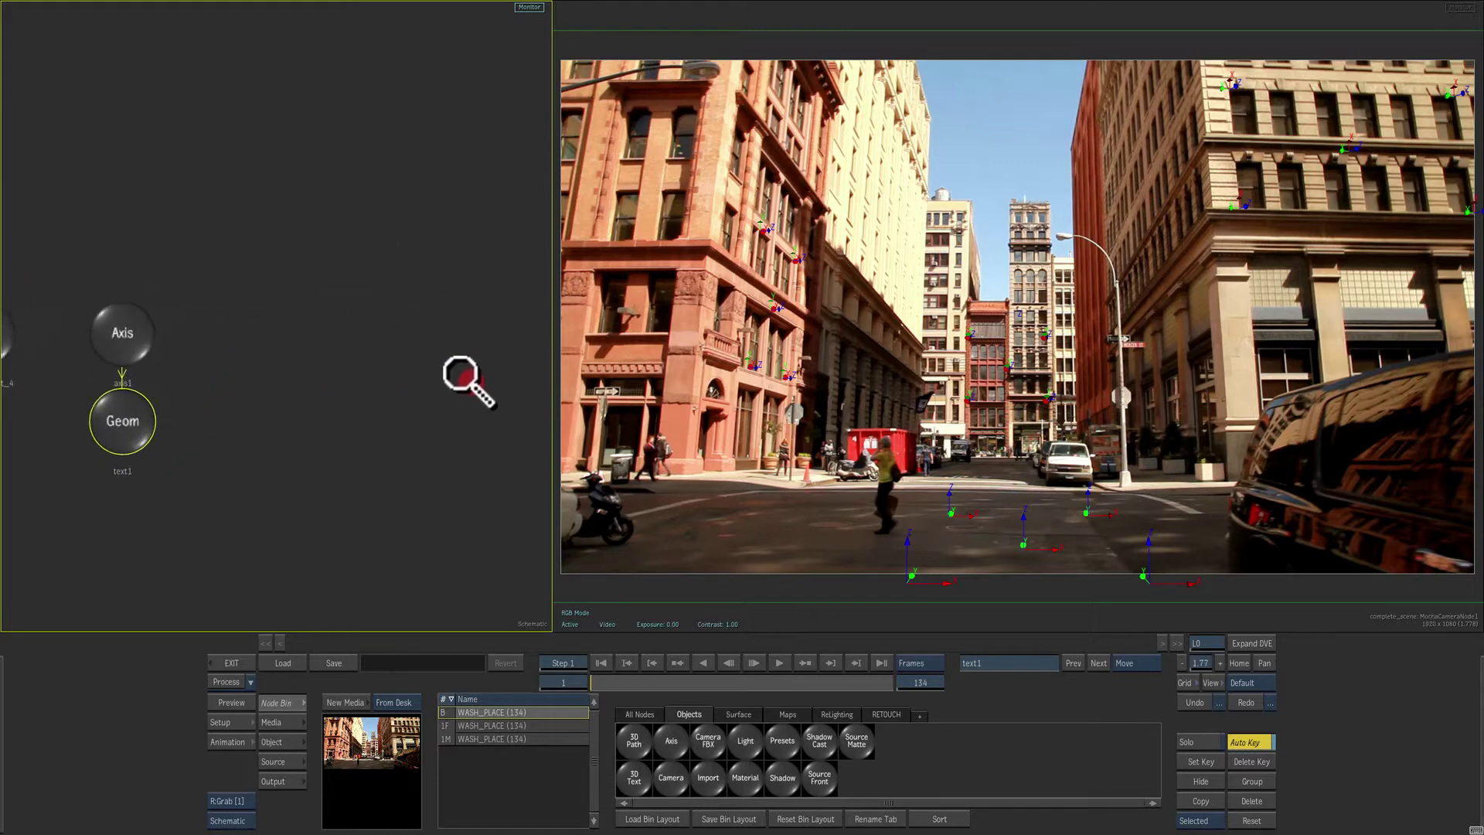
pyautogui.click(126, 323)
# Place the text's axis at about X -339 and Z -3377, using the Side view, and enlarge the text to about size 539
pyautogui.click(285, 739)
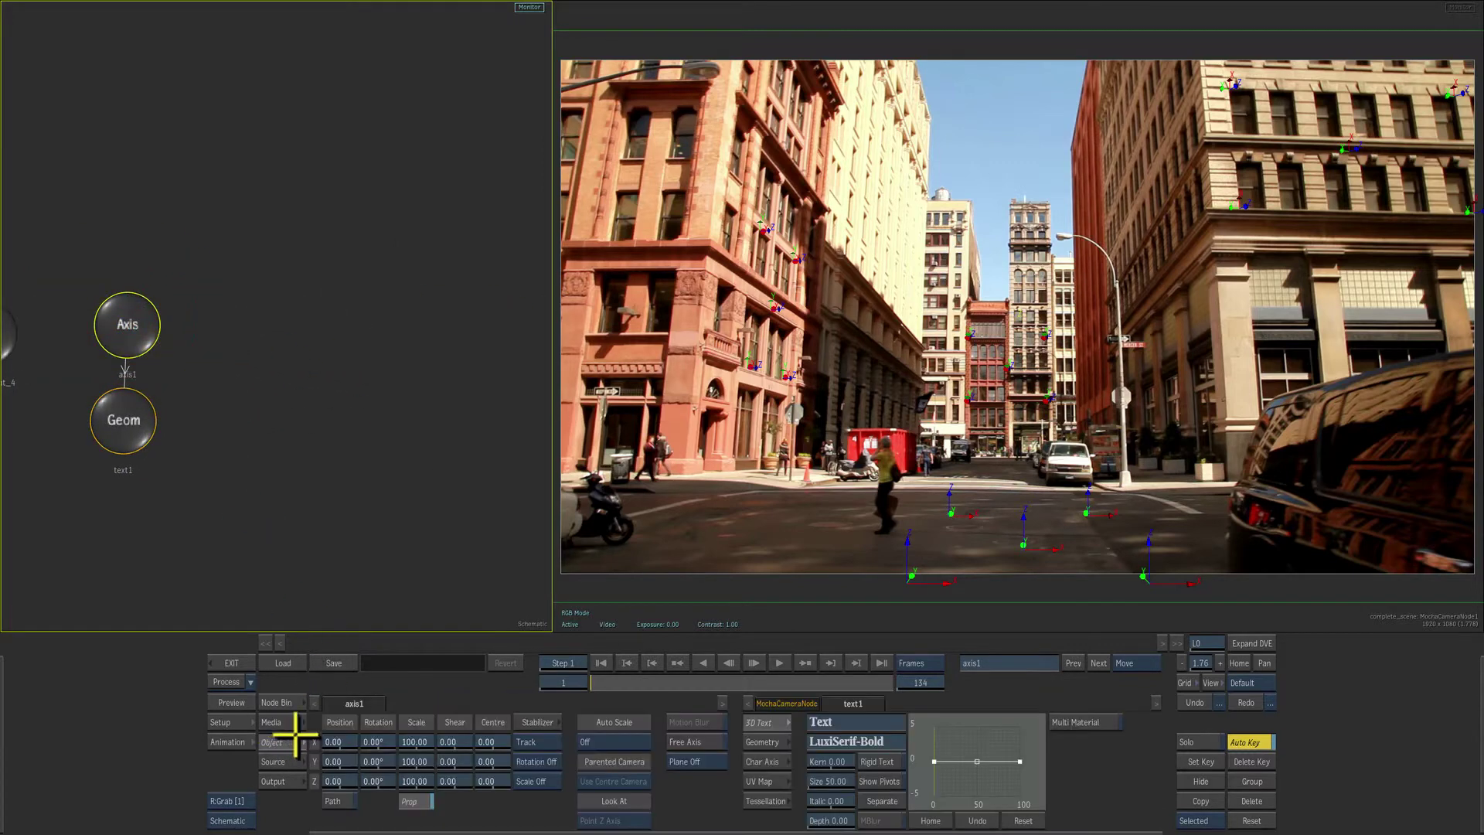
pyautogui.moveTo(354, 788); pyautogui.dragTo(297, 771)
pyautogui.moveTo(298, 719); pyautogui.dragTo(295, 510)
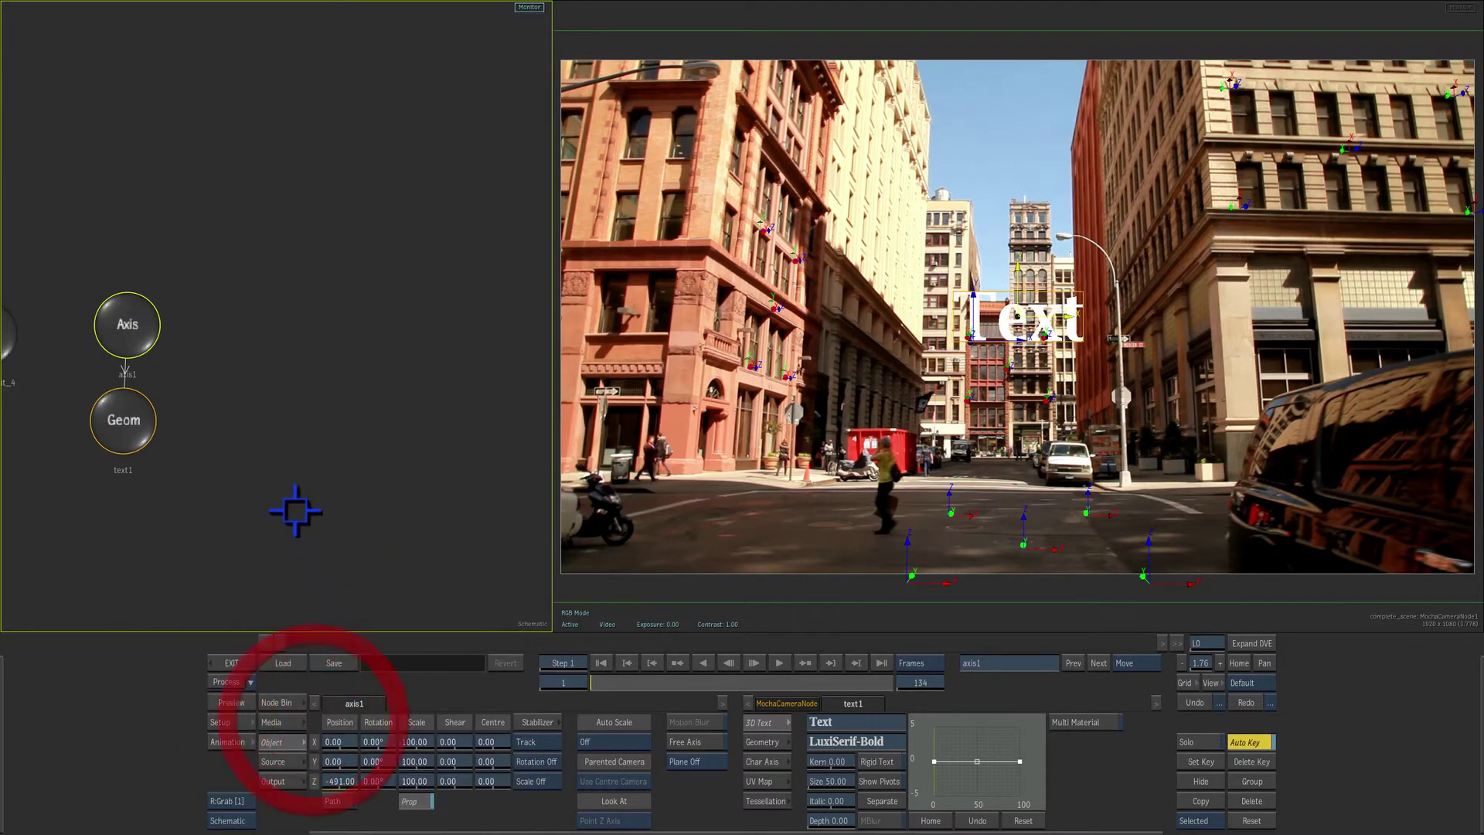
pyautogui.press('F3')
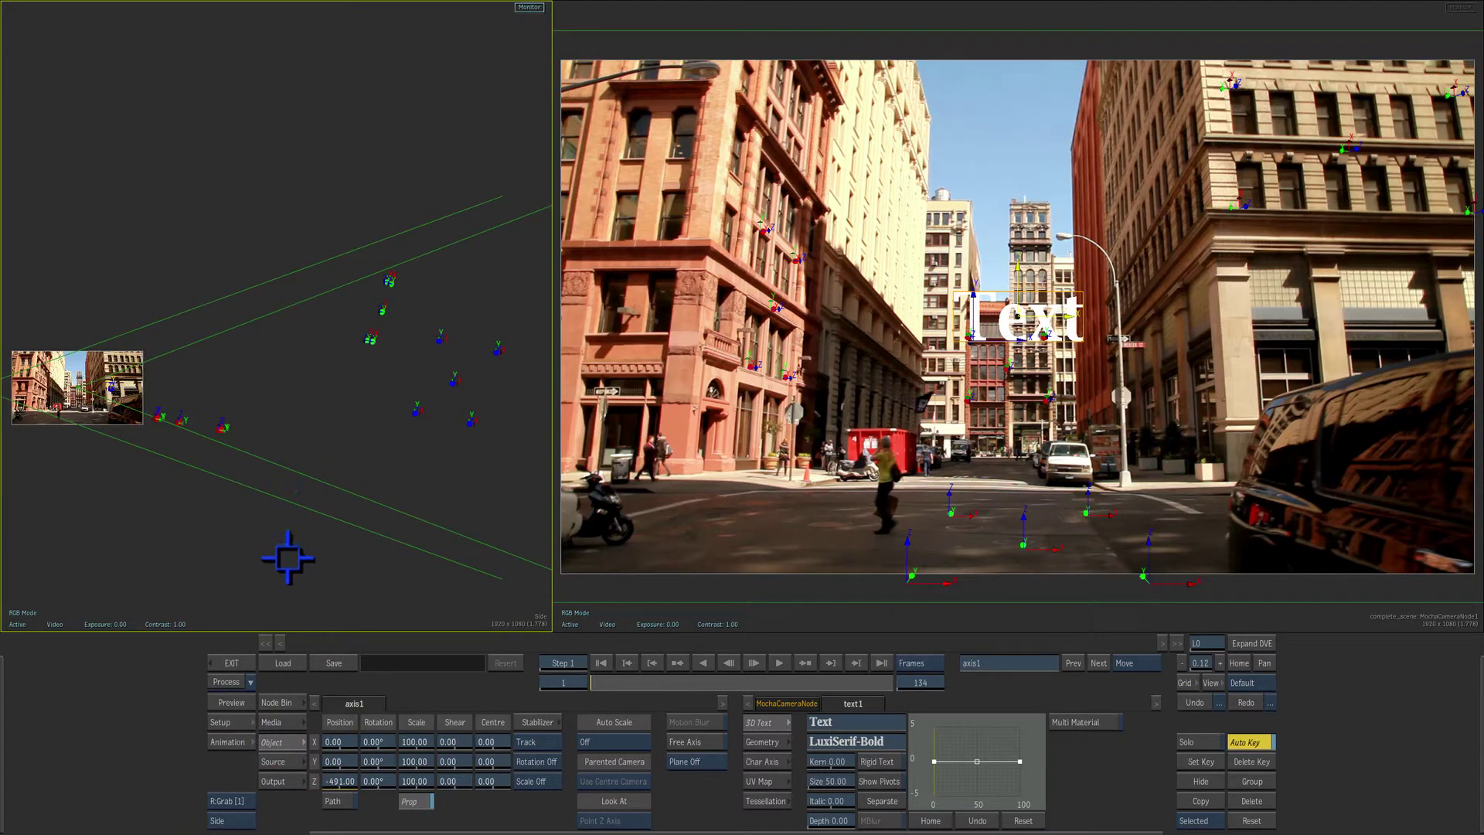
pyautogui.moveTo(341, 772); pyautogui.dragTo(203, 734)
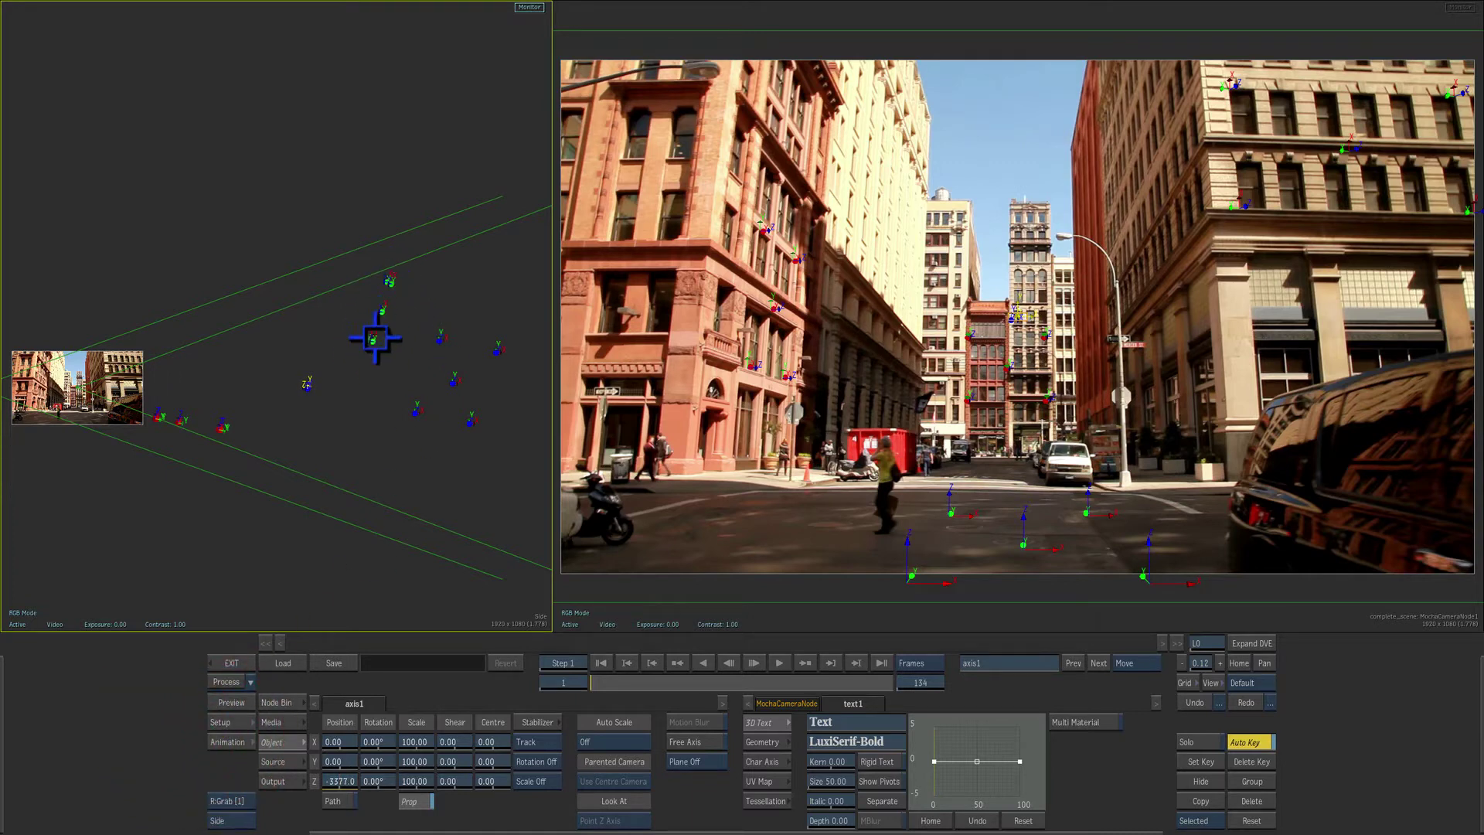
pyautogui.moveTo(834, 781); pyautogui.dragTo(1051, 744)
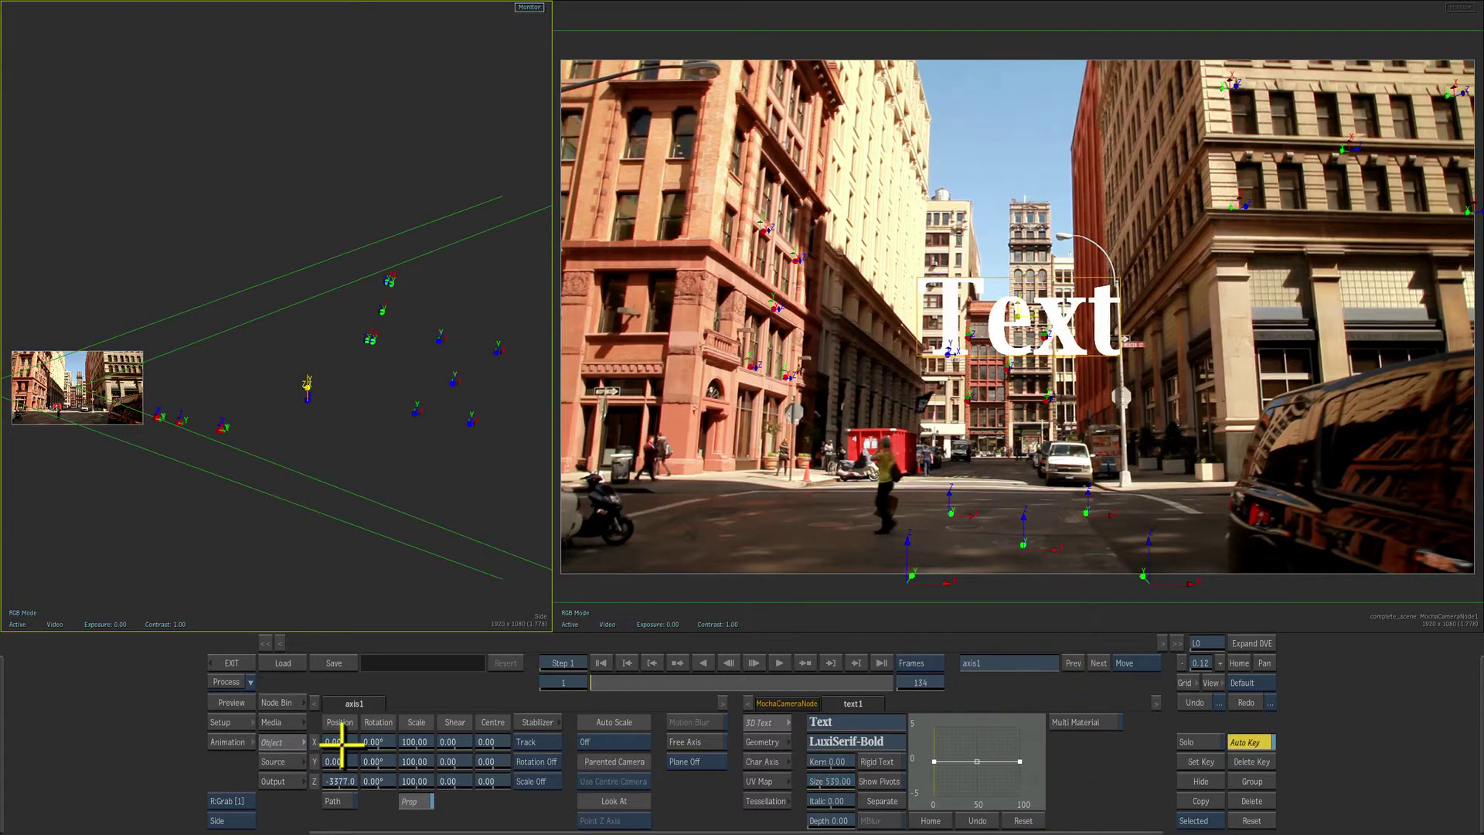
pyautogui.moveTo(339, 741); pyautogui.dragTo(307, 735)
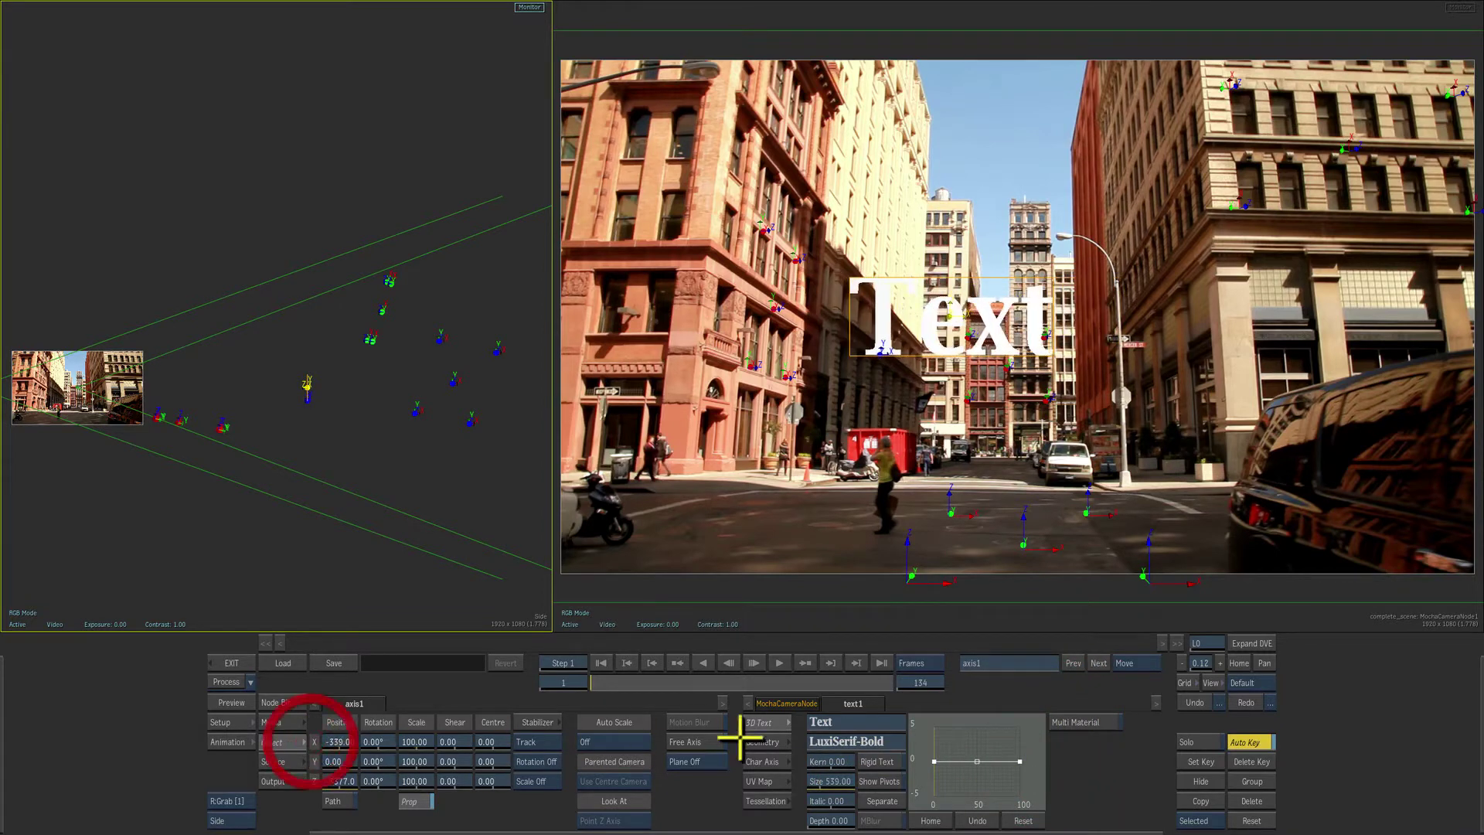
# Change the 3D text to NYC and give it a depth of about 302
pyautogui.click(867, 720)
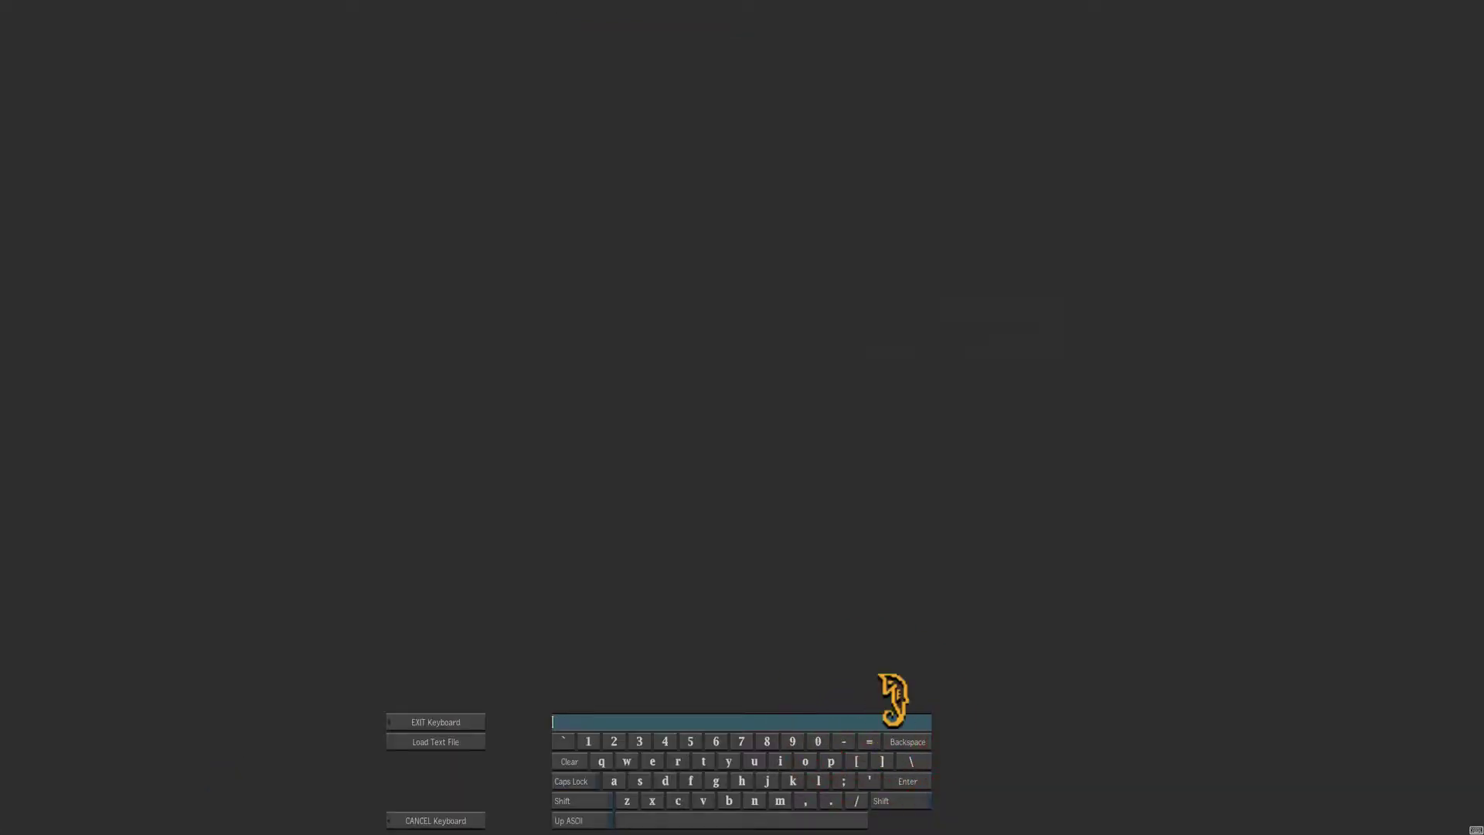
pyautogui.write('NYC')
pyautogui.press('Return')
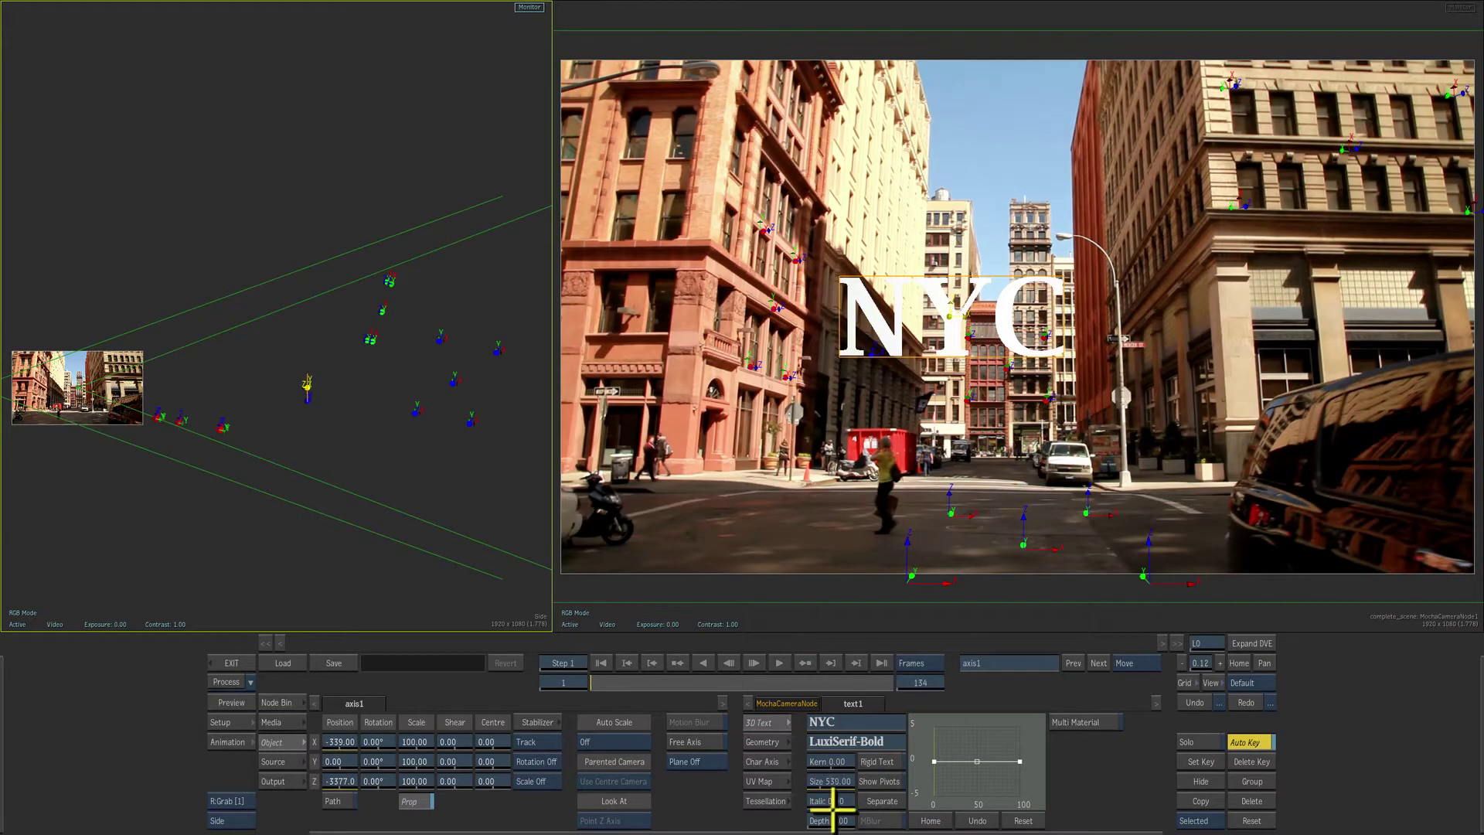
pyautogui.moveTo(828, 816); pyautogui.dragTo(932, 762)
# Rotate the text's axis about -12° in X and scrub the clip to check that the text sticks to the scene
pyautogui.moveTo(377, 742); pyautogui.dragTo(371, 735)
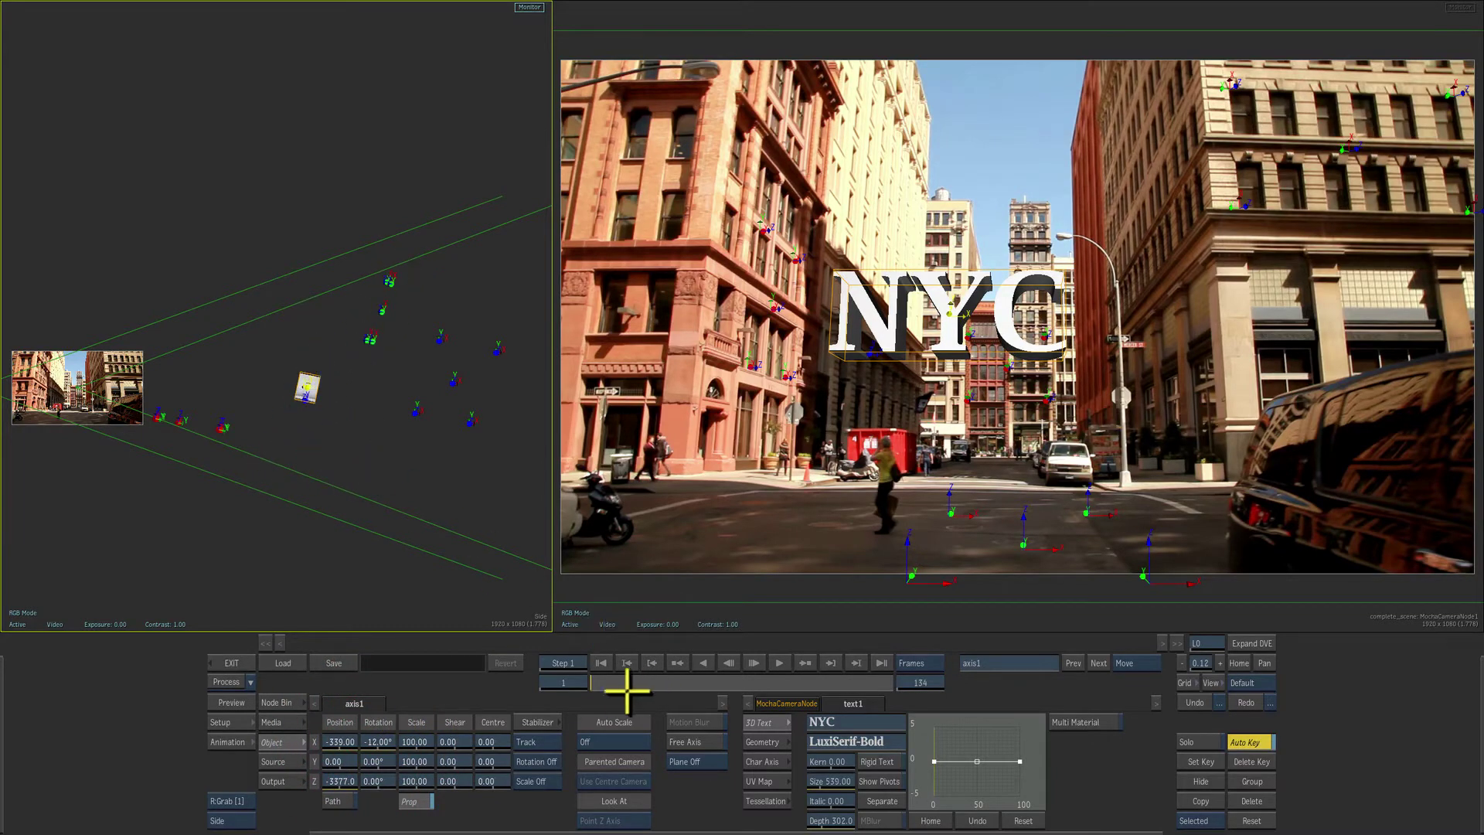
pyautogui.moveTo(609, 680); pyautogui.dragTo(484, 640)
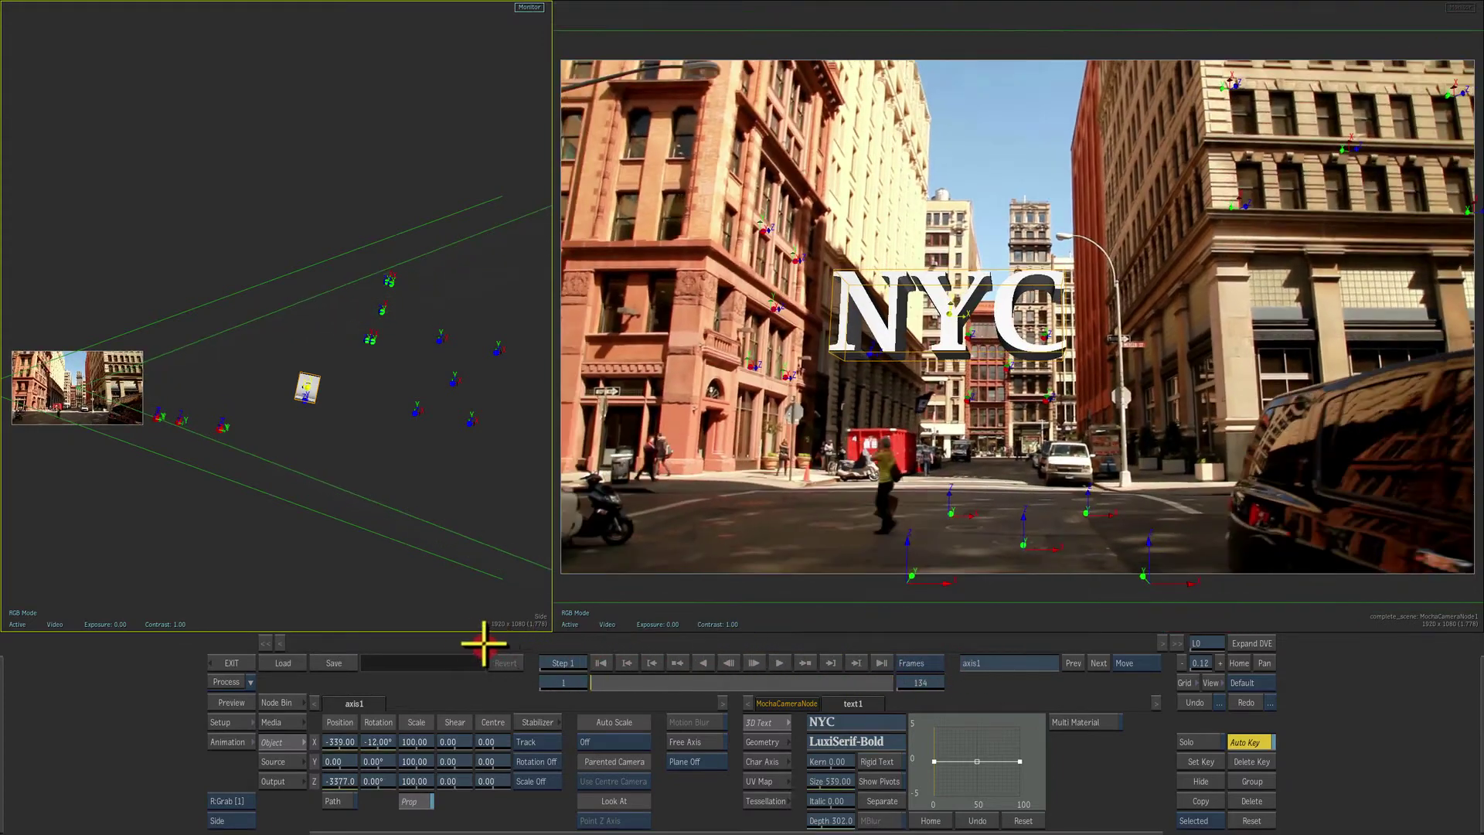
pyautogui.moveTo(614, 648); pyautogui.dragTo(456, 627)
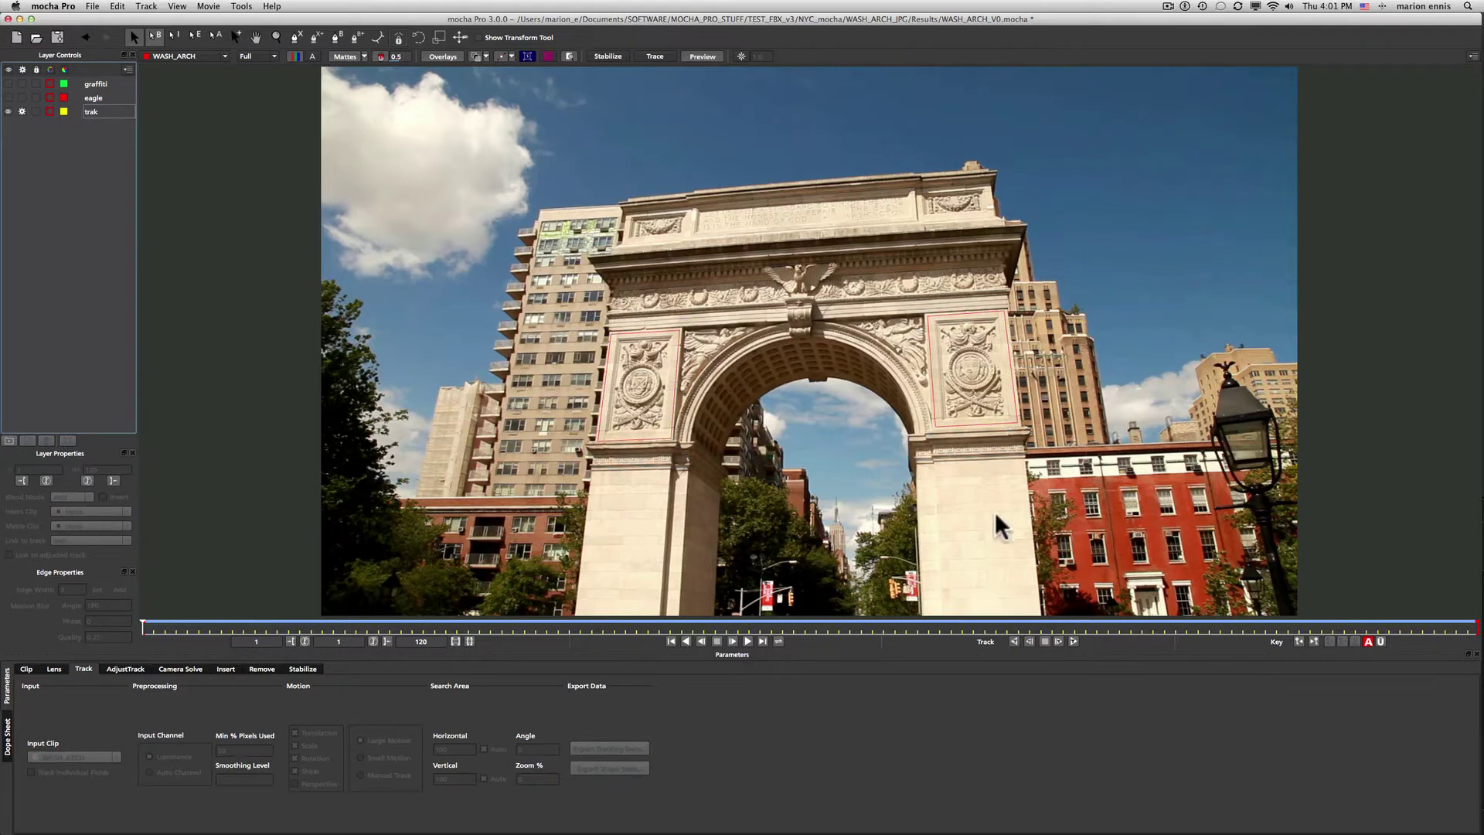
# Switch to mocha Pro, enable processing of the trak layer on WASH_ARCH, turn on Perspective motion and track the layer forward
pyautogui.click(91, 111)
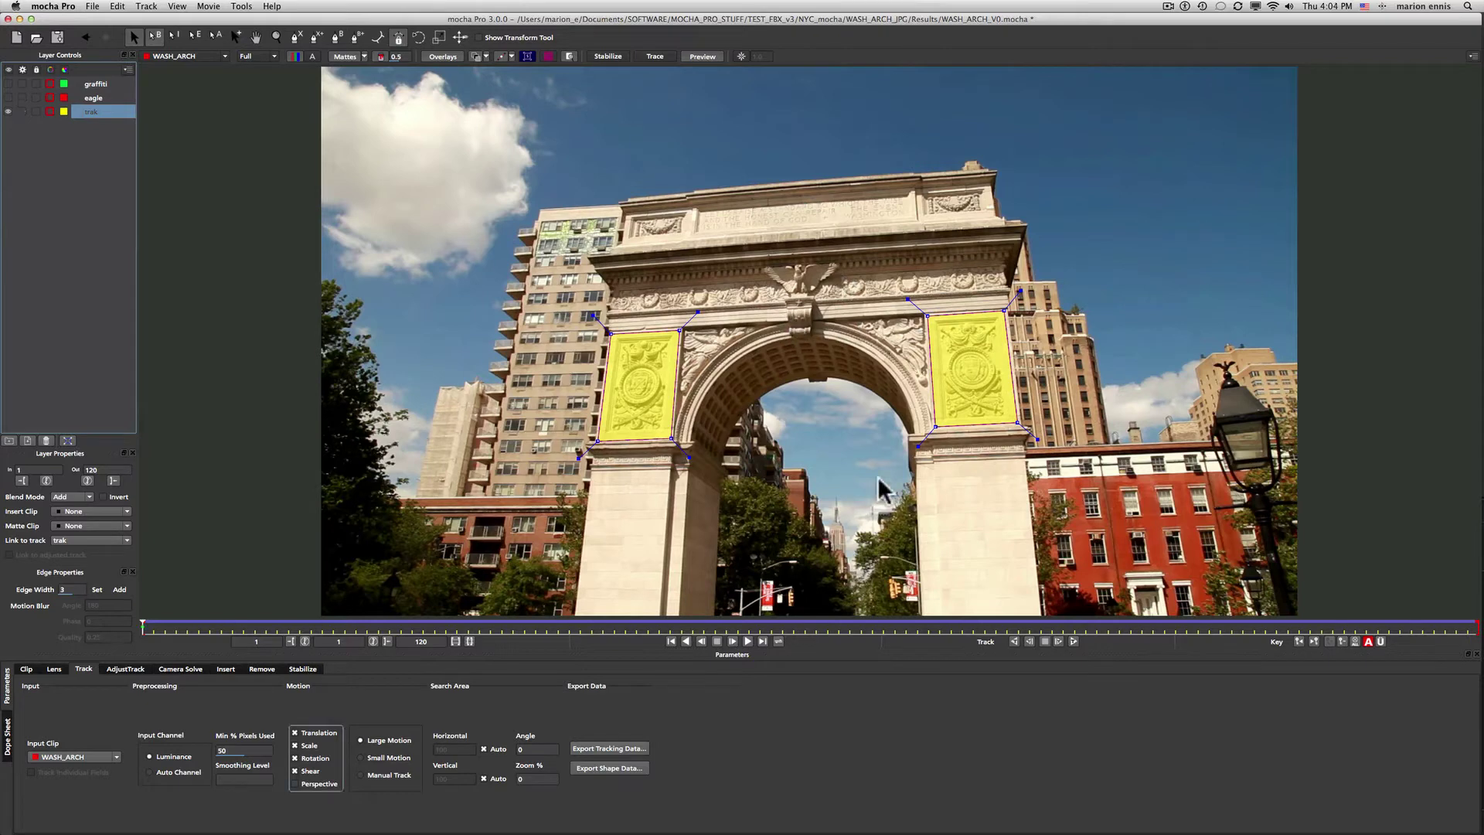
pyautogui.click(22, 112)
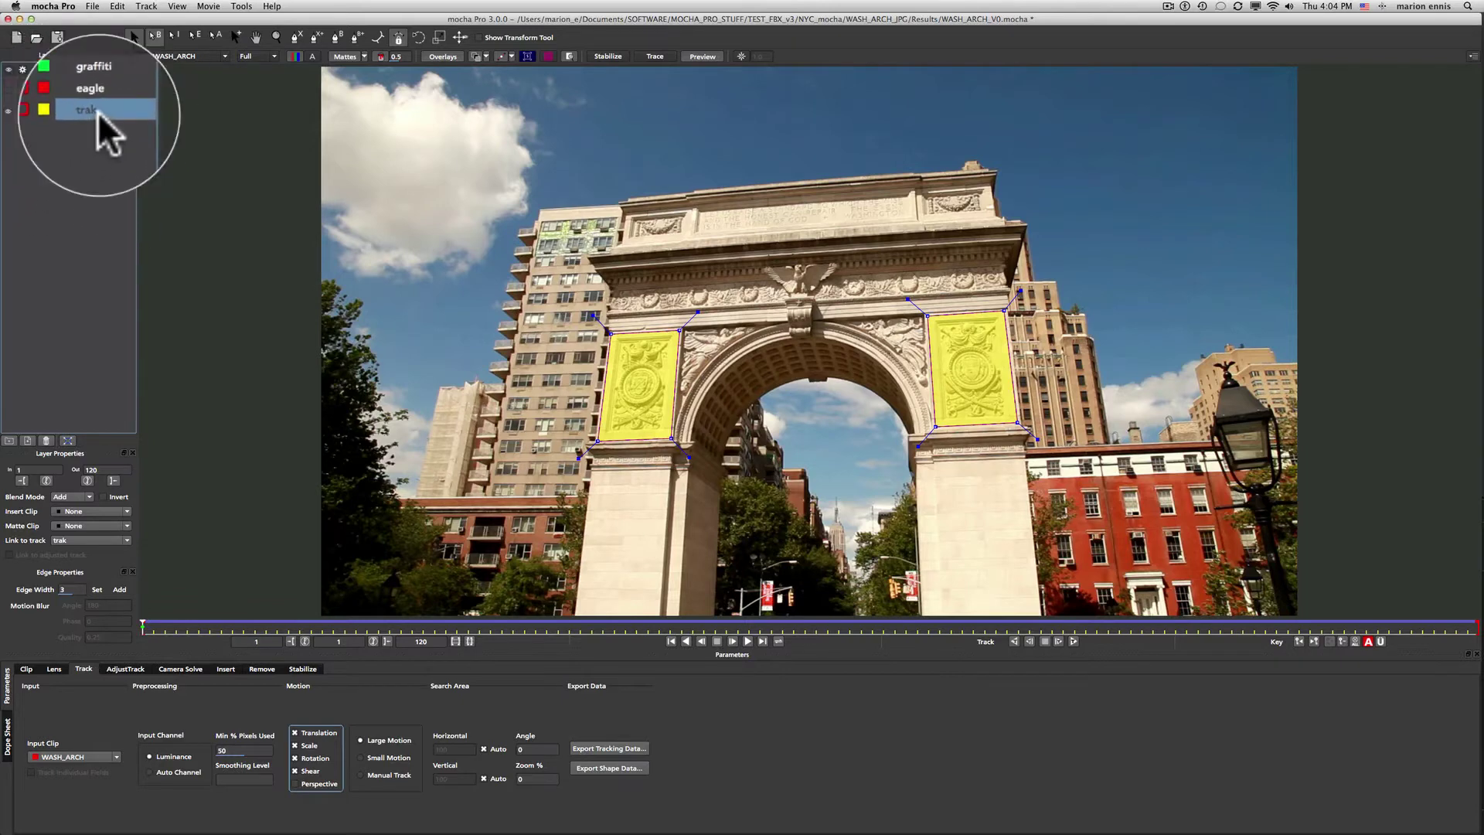
pyautogui.click(295, 783)
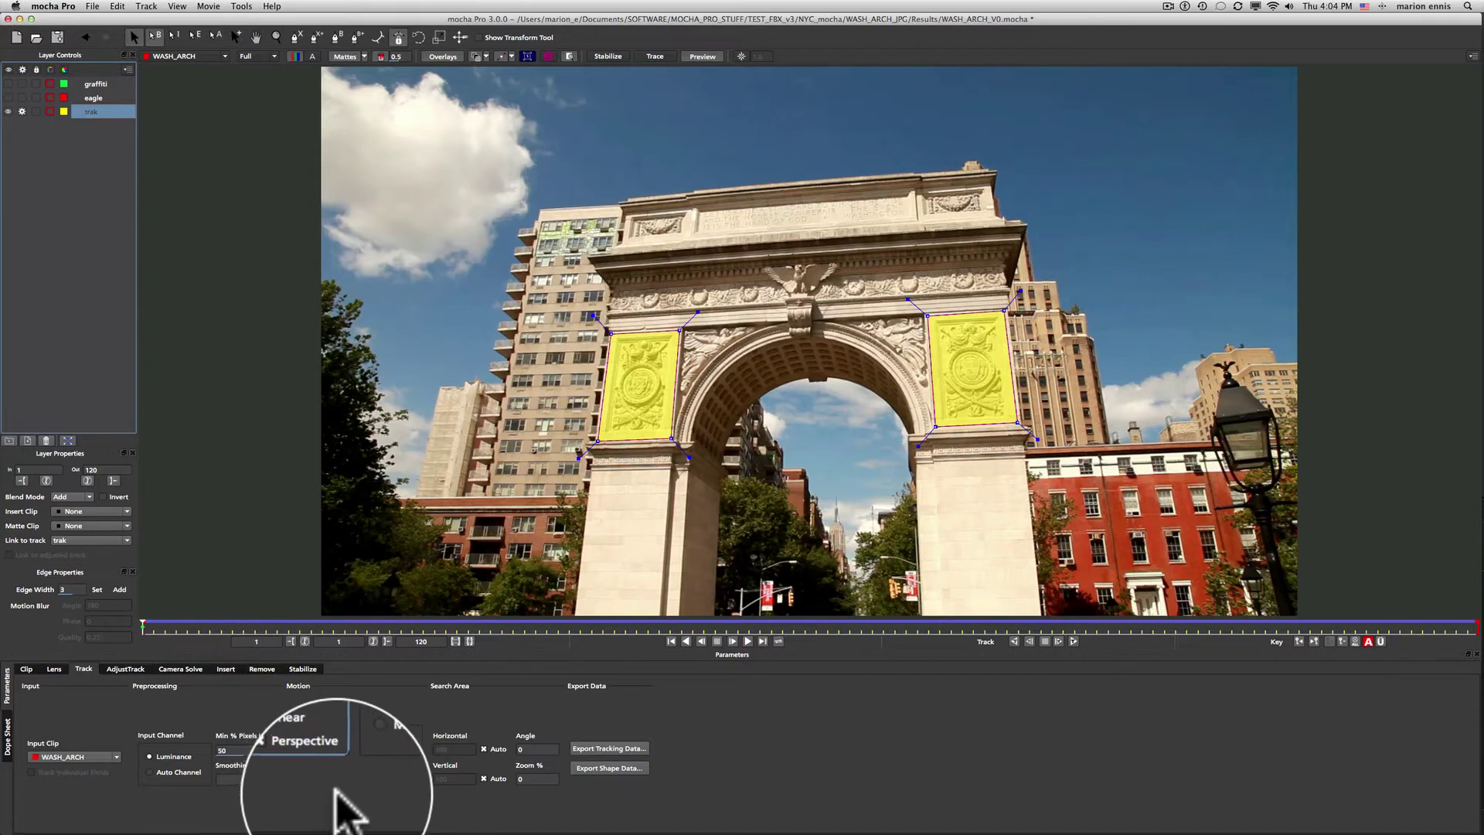
pyautogui.click(1073, 641)
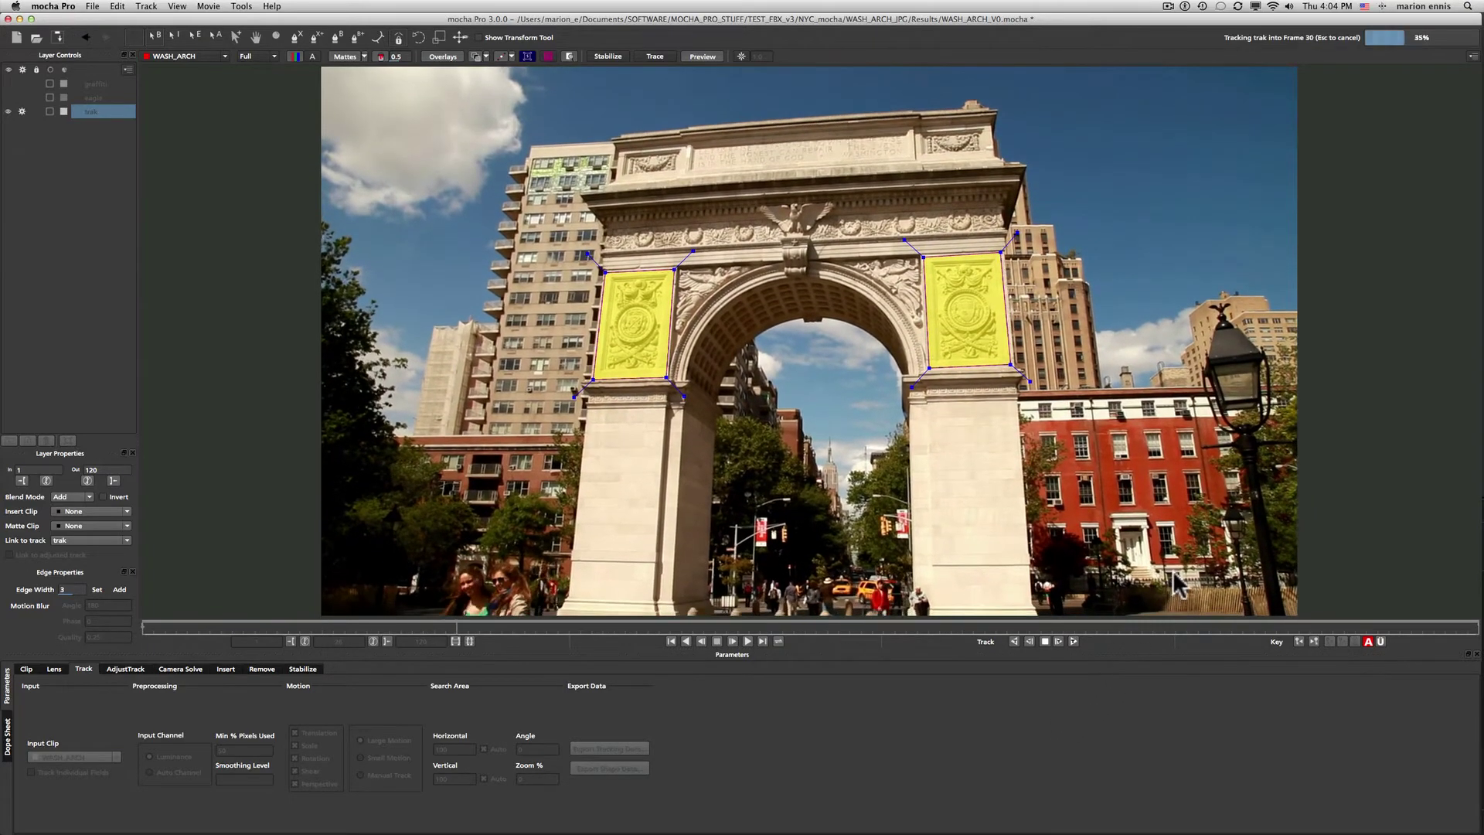
# Show the planar grid on the tracked trak layer, scrub the clip to check that it follows the arch, and hide the grid
pyautogui.click(1045, 641)
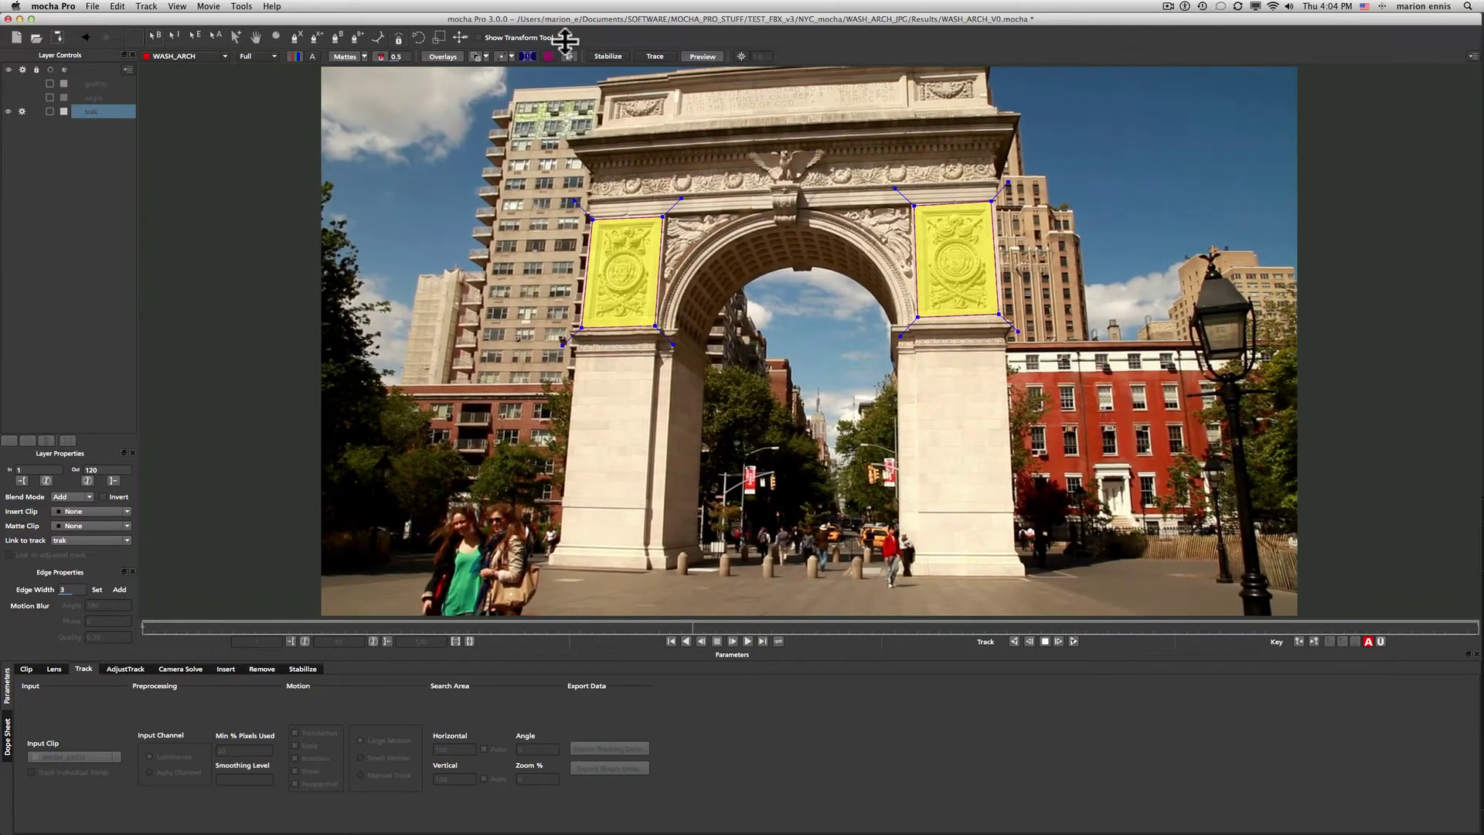
pyautogui.click(547, 55)
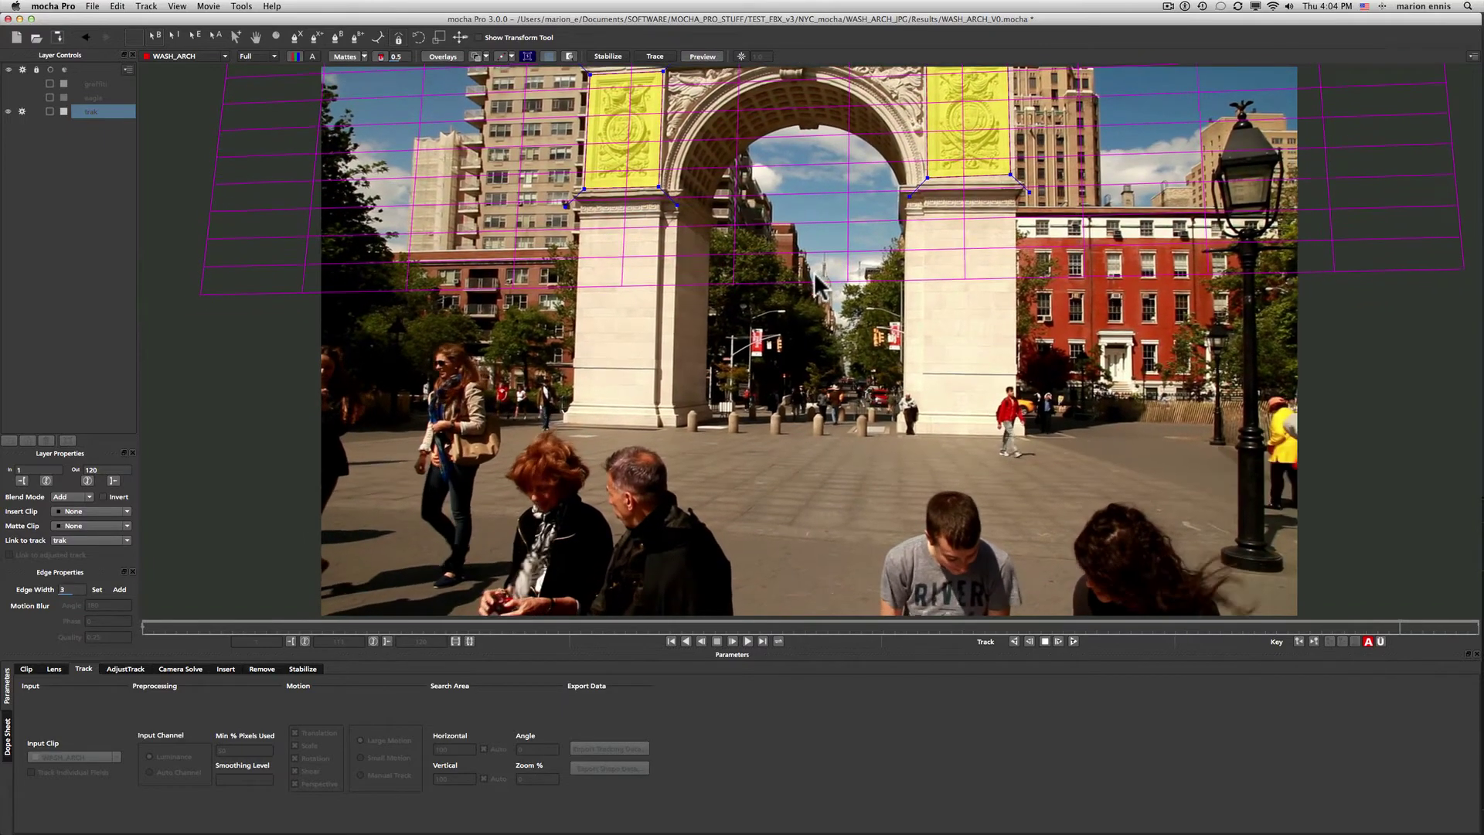
pyautogui.click(670, 641)
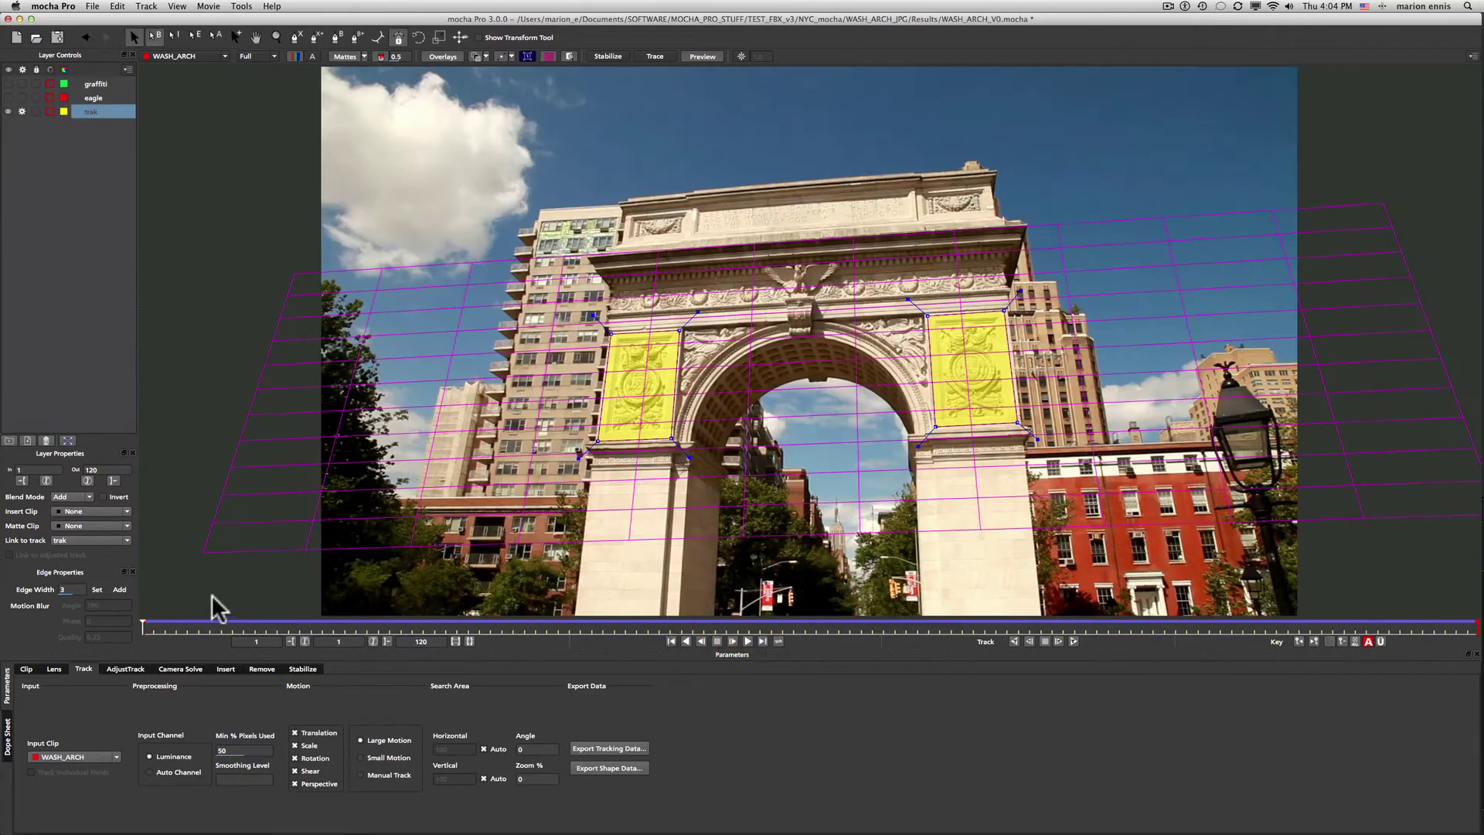
pyautogui.moveTo(141, 628); pyautogui.dragTo(706, 616)
pyautogui.click(670, 640)
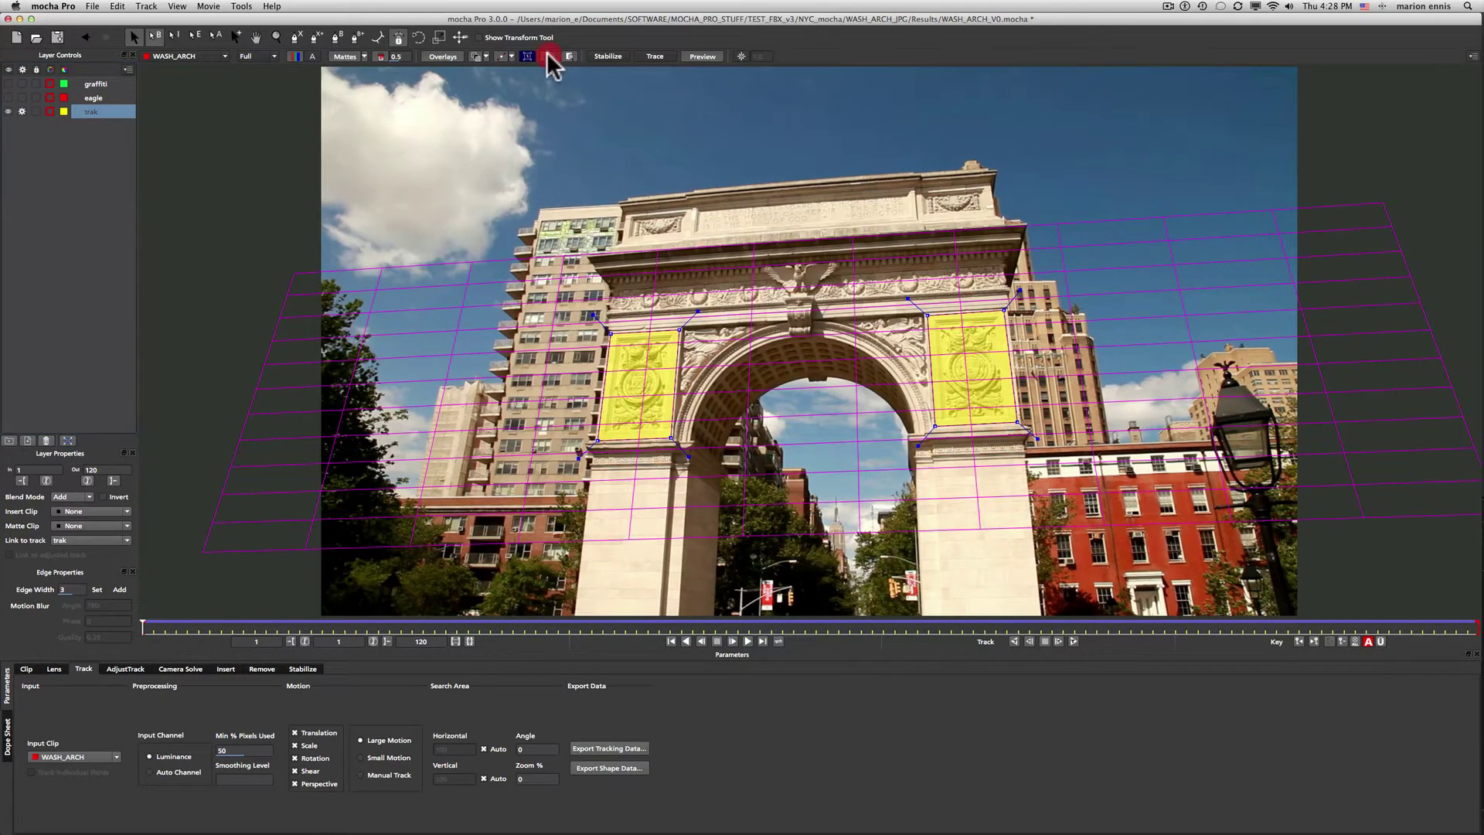
pyautogui.click(568, 57)
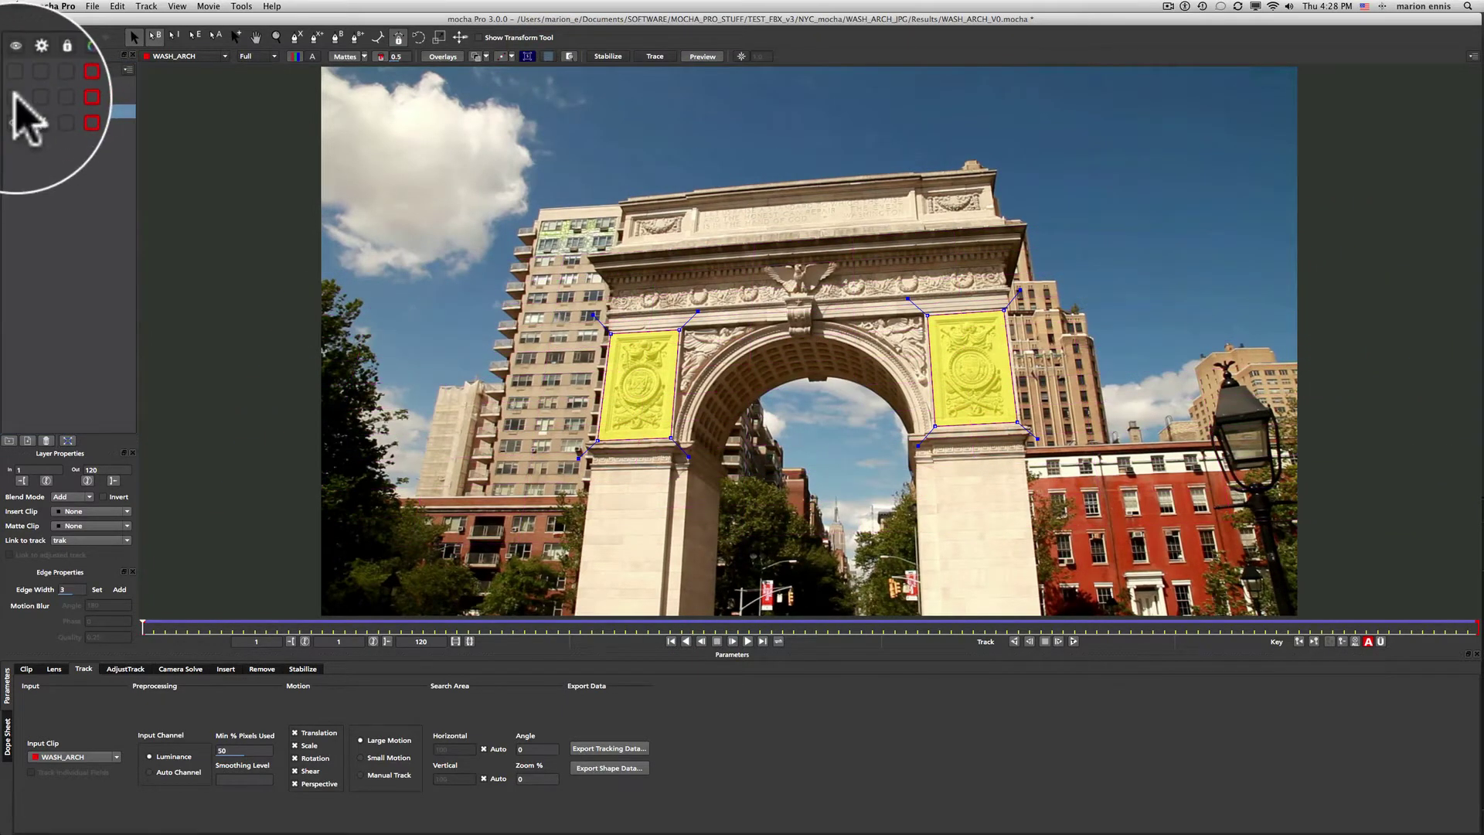
# Select and show the eagle layer, link it to the trak layer's track, and check the start of the clip
pyautogui.click(93, 98)
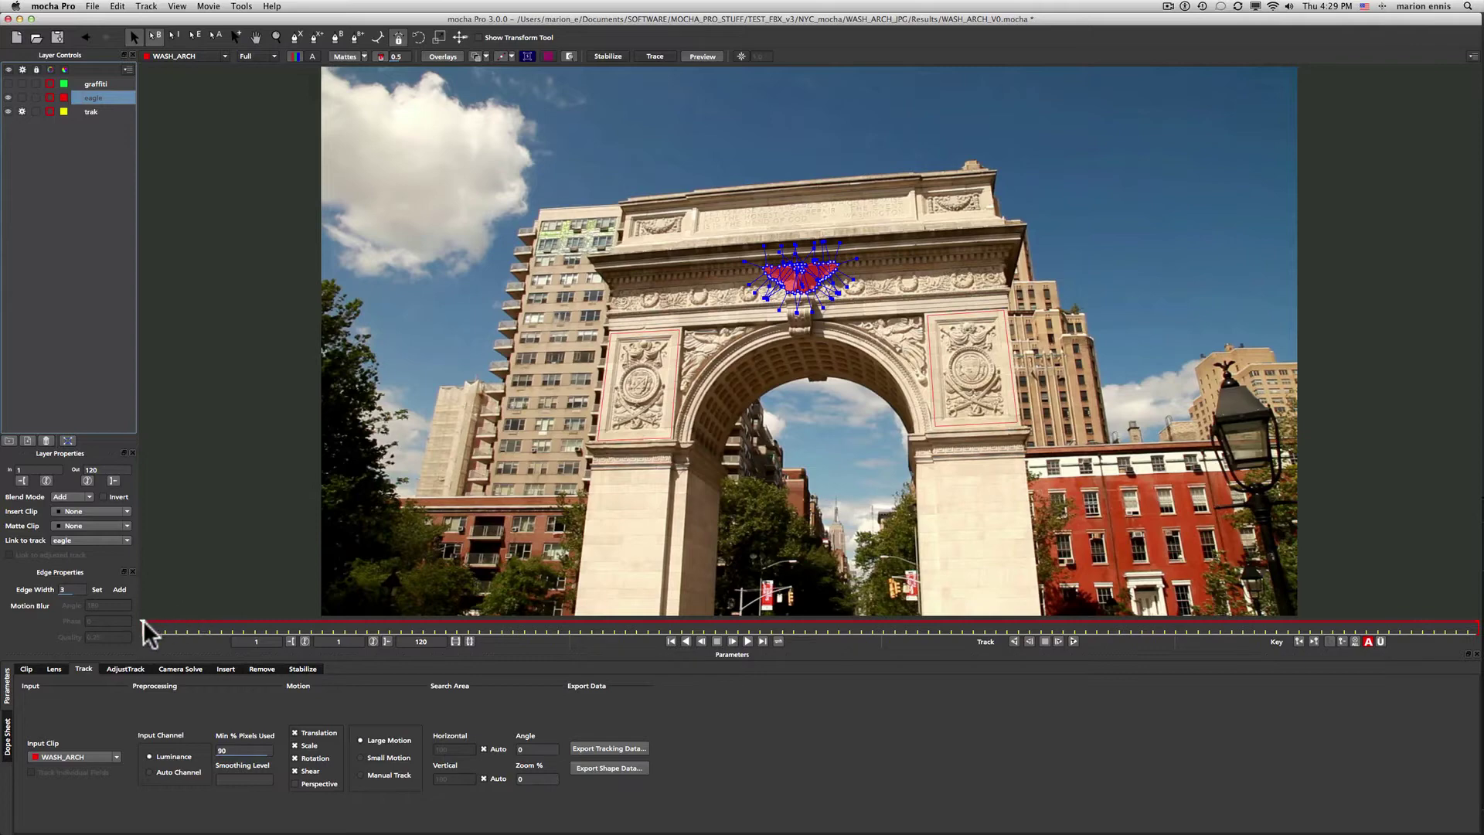
pyautogui.moveTo(150, 627); pyautogui.dragTo(95, 548)
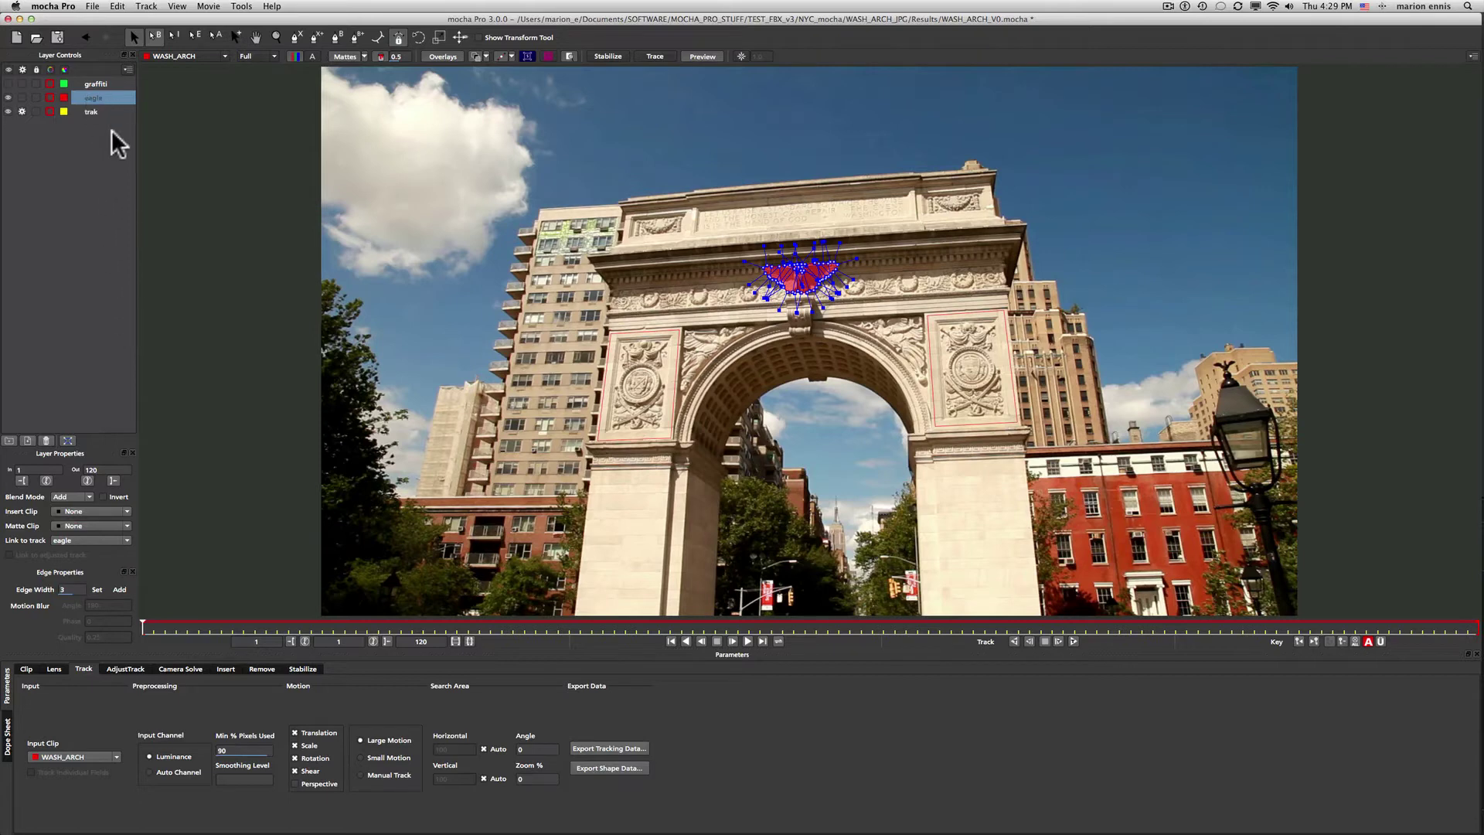
pyautogui.click(94, 538)
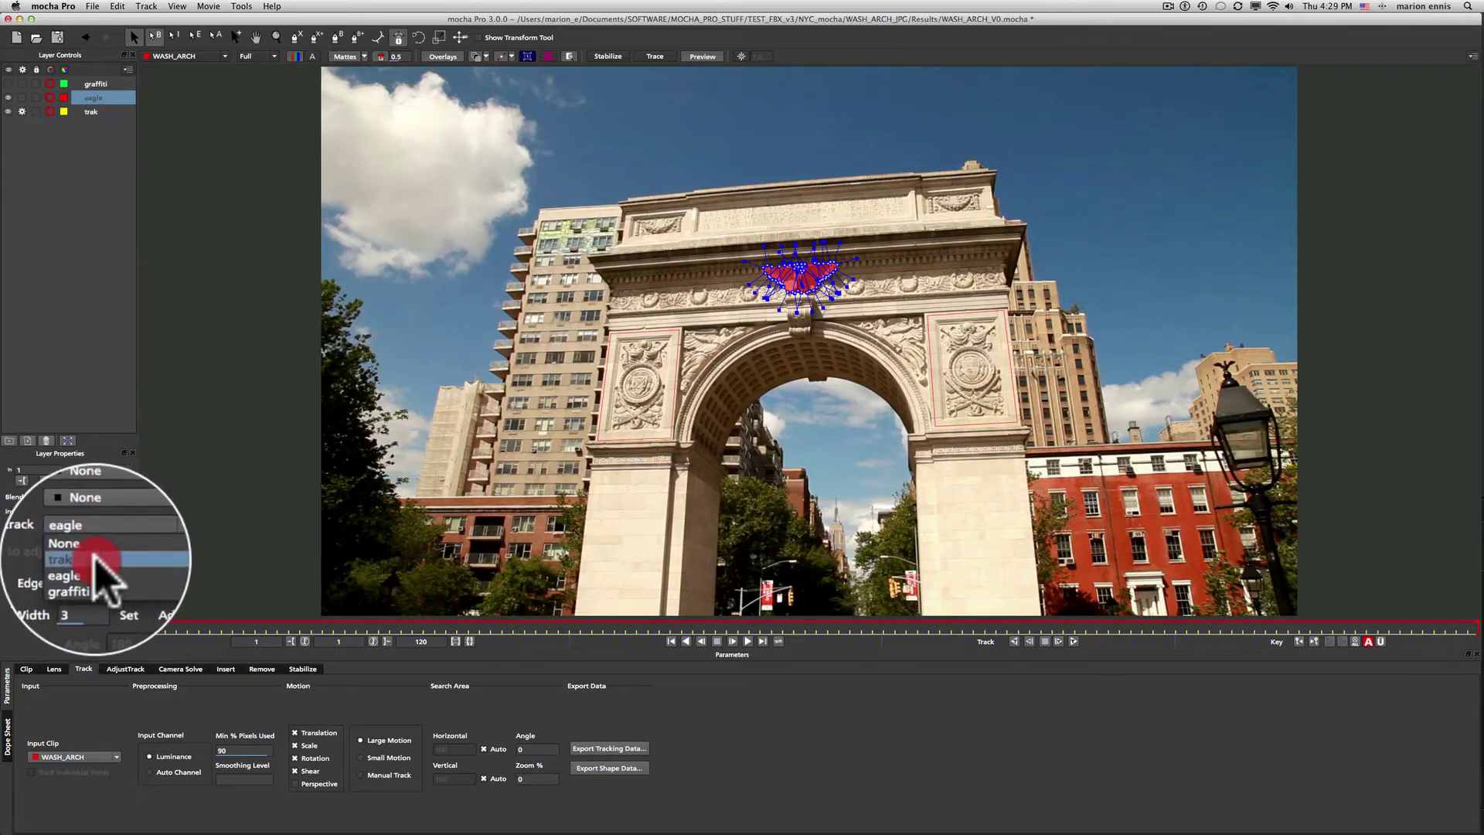
pyautogui.click(93, 555)
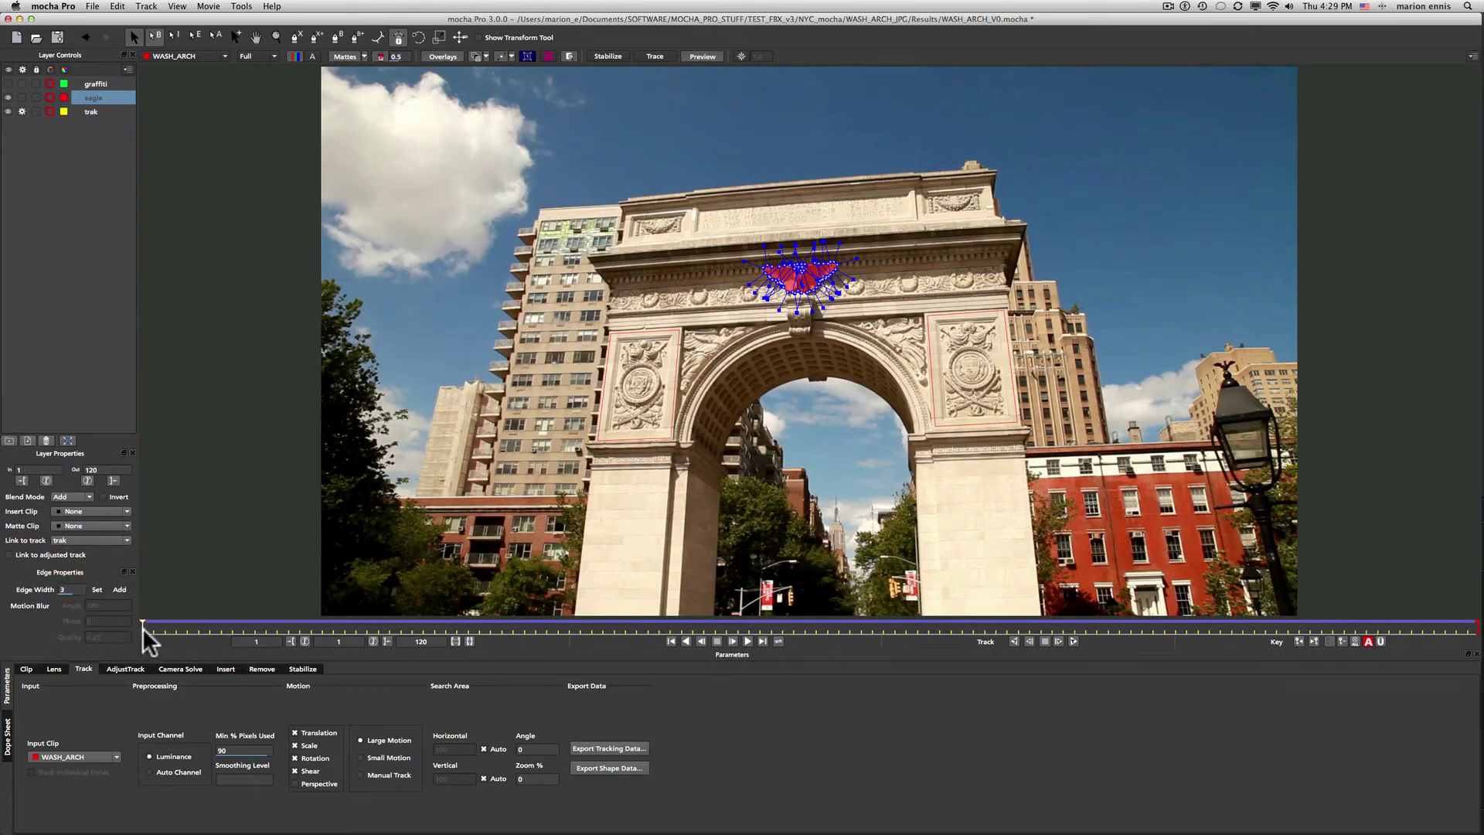
pyautogui.moveTo(141, 629); pyautogui.dragTo(151, 548)
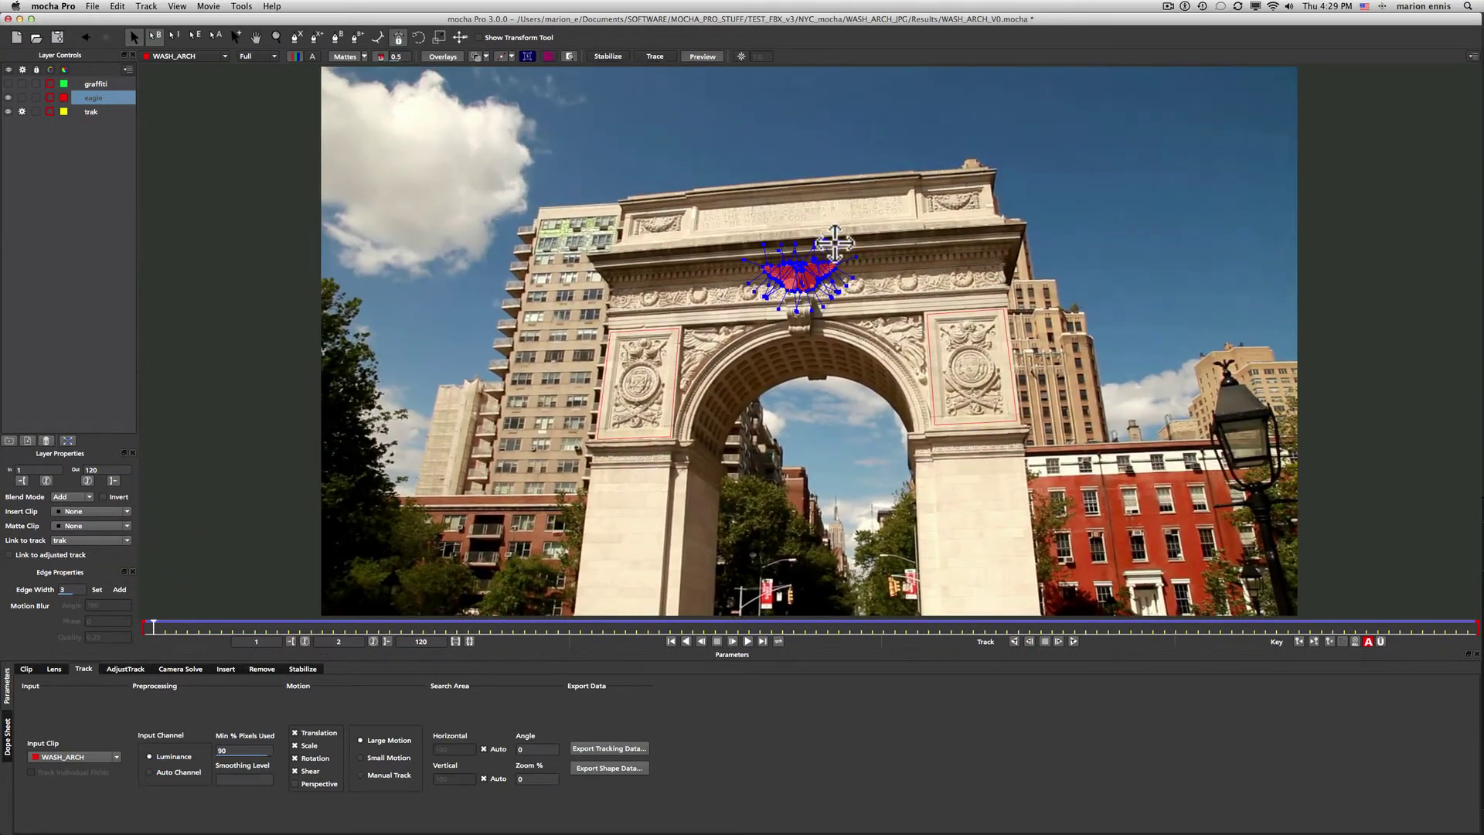
# Adjust the eagle layer's spline around the head and wing to fit the sculpture at frame 33
pyautogui.scroll(8, 852, 216)
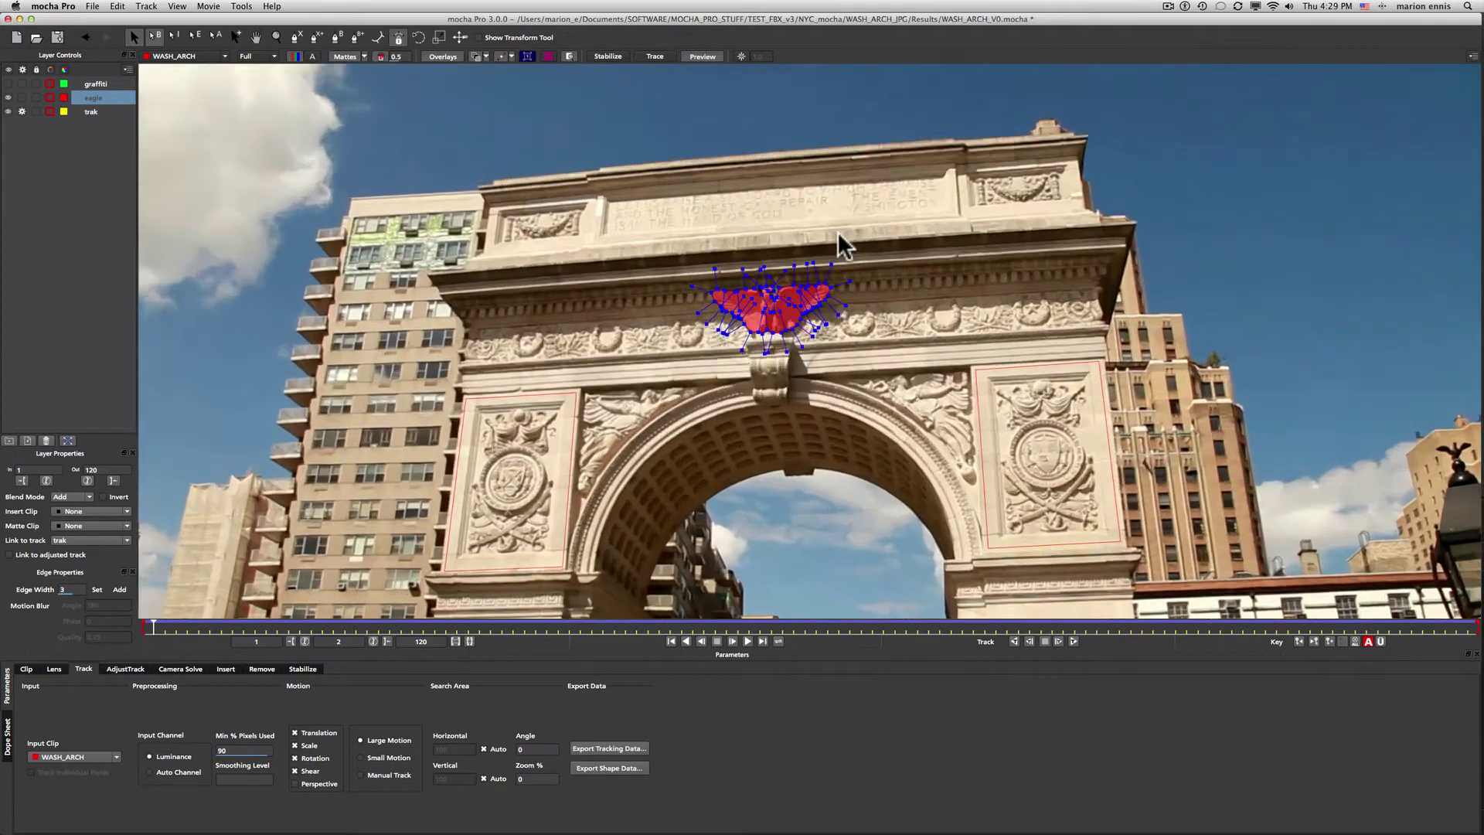
pyautogui.scroll(2, 834, 234)
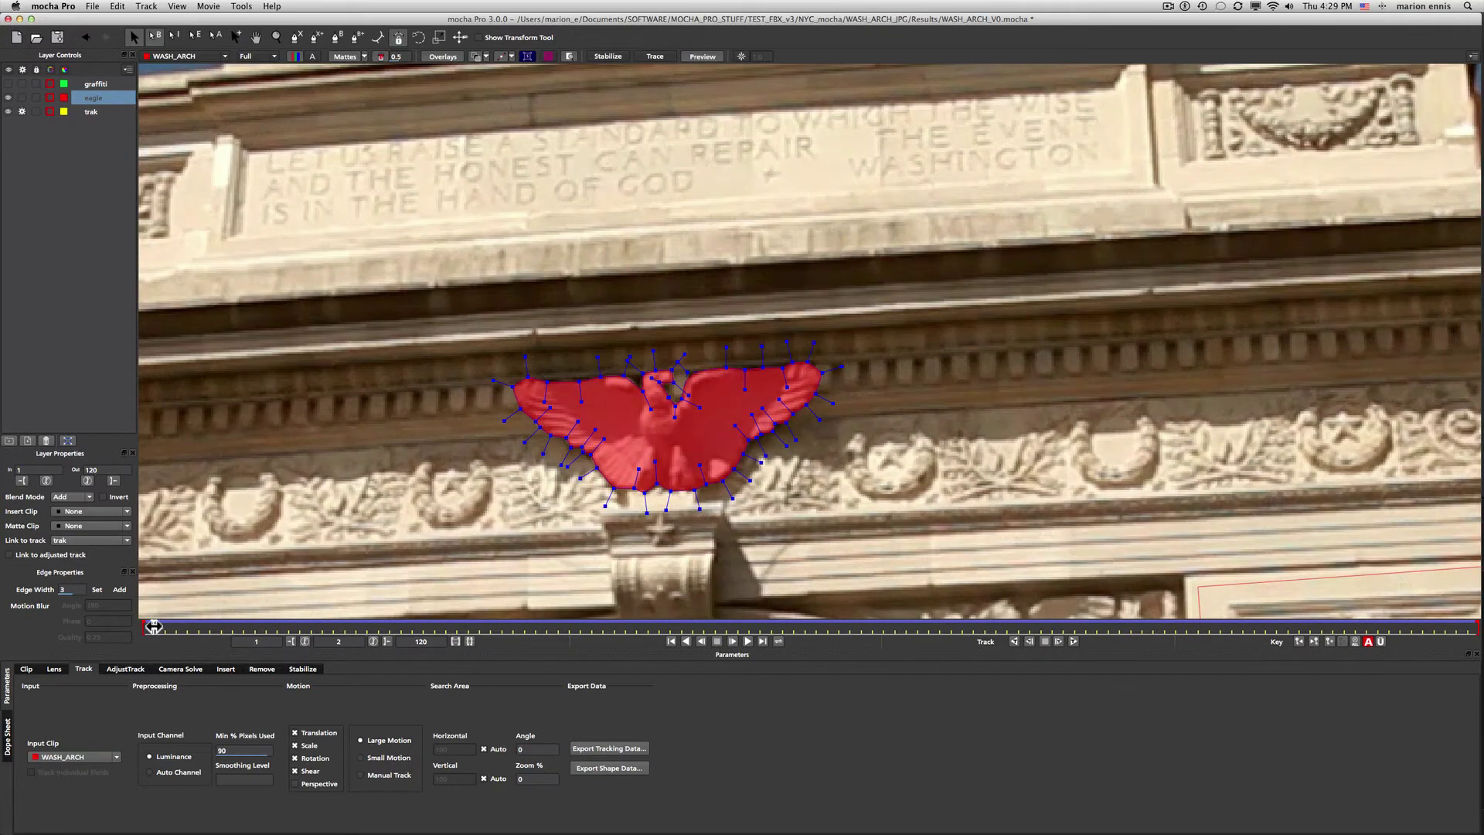
pyautogui.moveTo(154, 626); pyautogui.dragTo(501, 642)
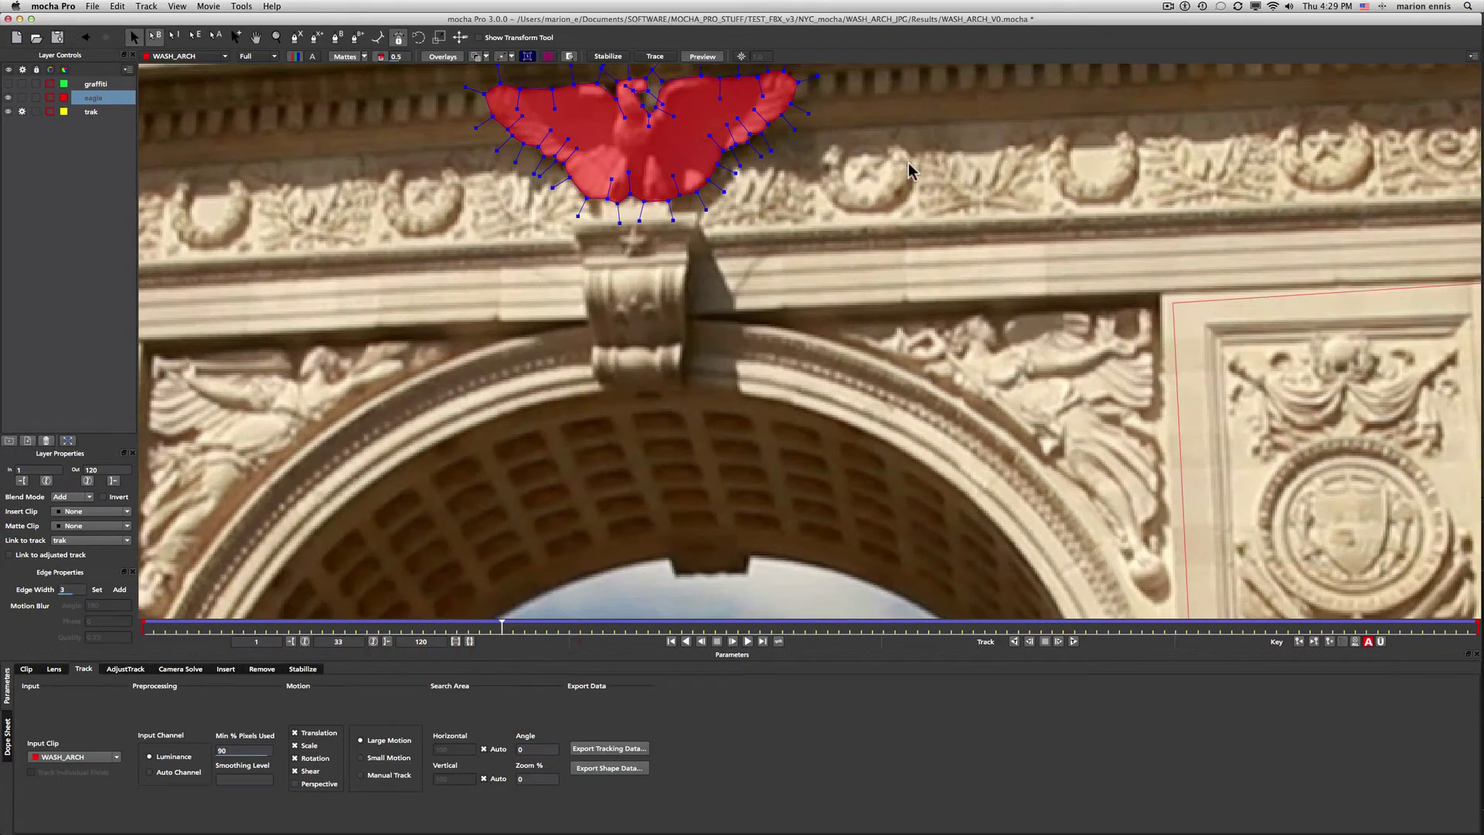
pyautogui.moveTo(908, 162); pyautogui.dragTo(869, 505)
pyautogui.press('s')
pyautogui.moveTo(613, 414); pyautogui.dragTo(575, 418)
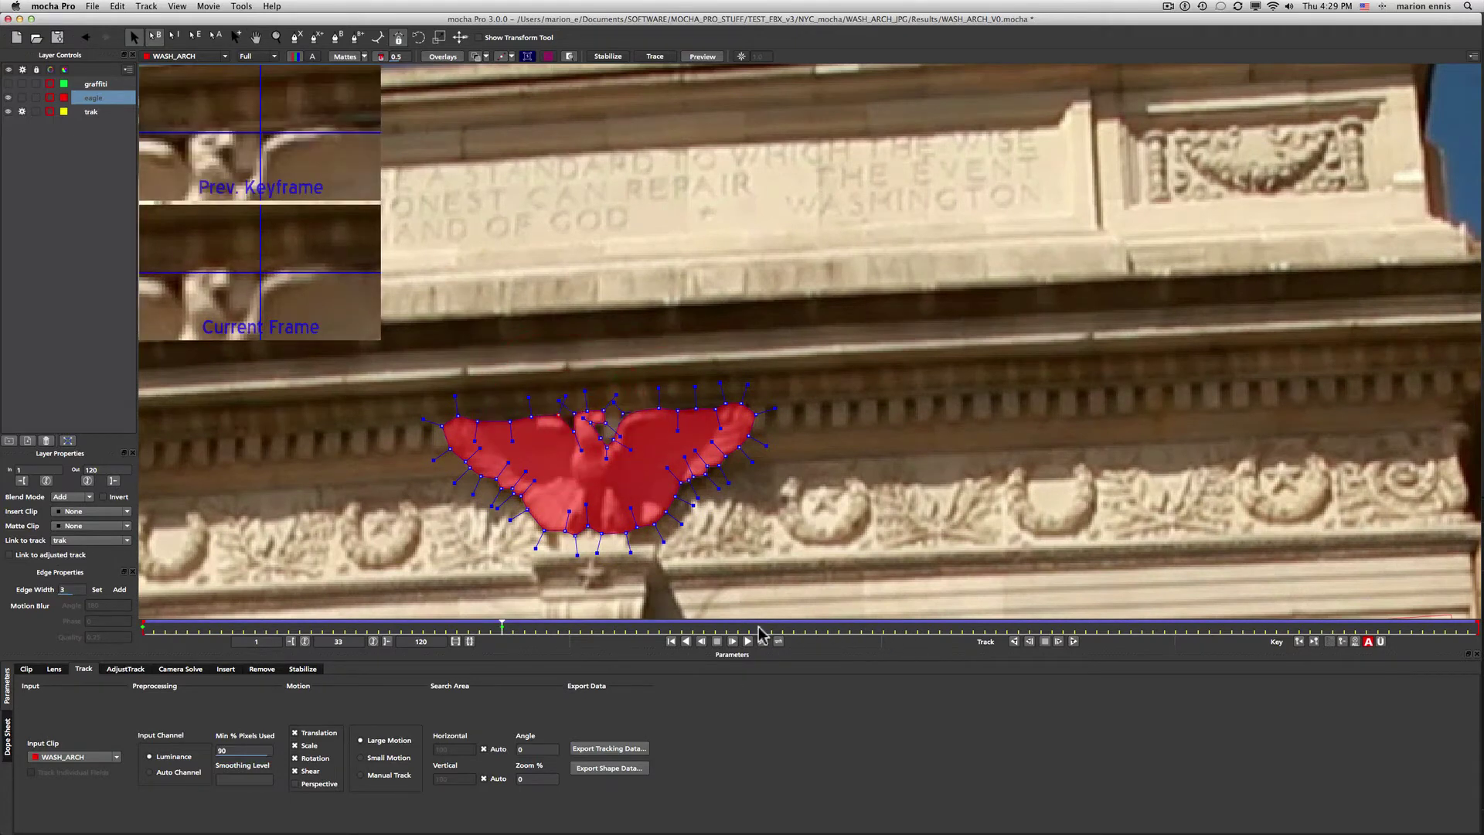
# Refine the eagle layer's spline points against the previous keyframe at frames 62, 82 and 92
pyautogui.moveTo(501, 627); pyautogui.dragTo(826, 640)
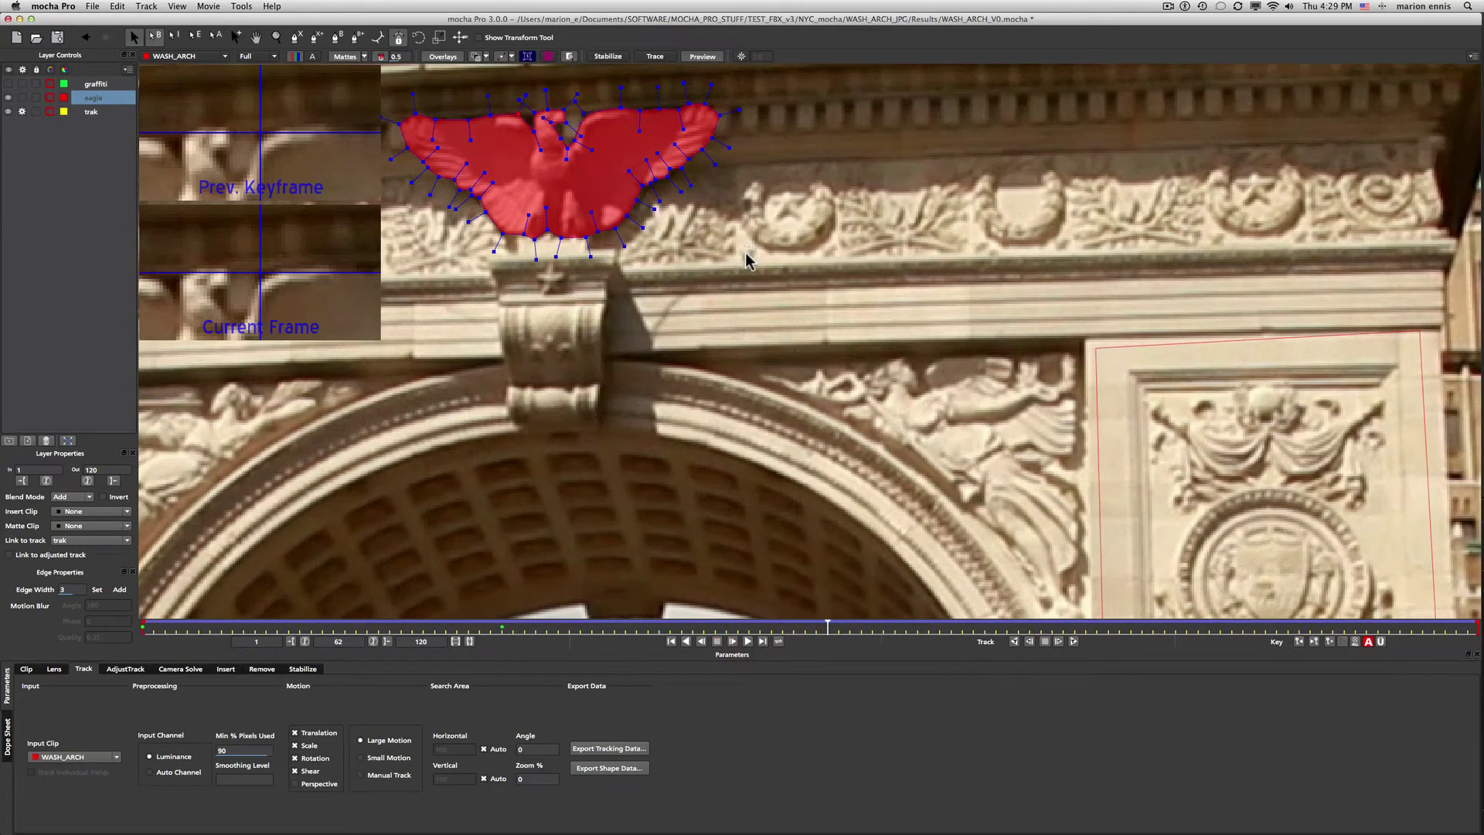
pyautogui.scroll(-3, 795, 305)
pyautogui.scroll(3, 796, 304)
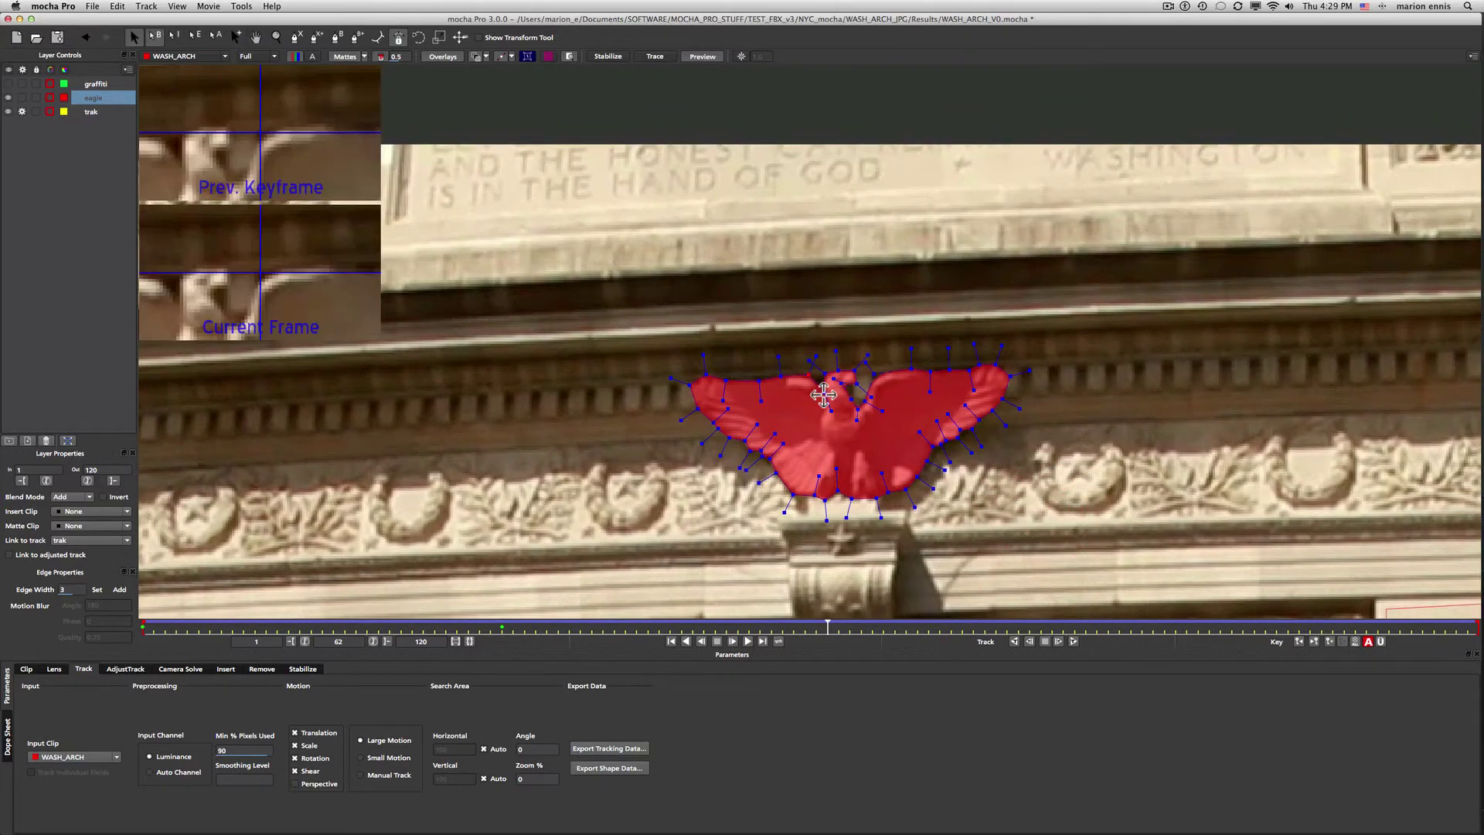
pyautogui.click(803, 377)
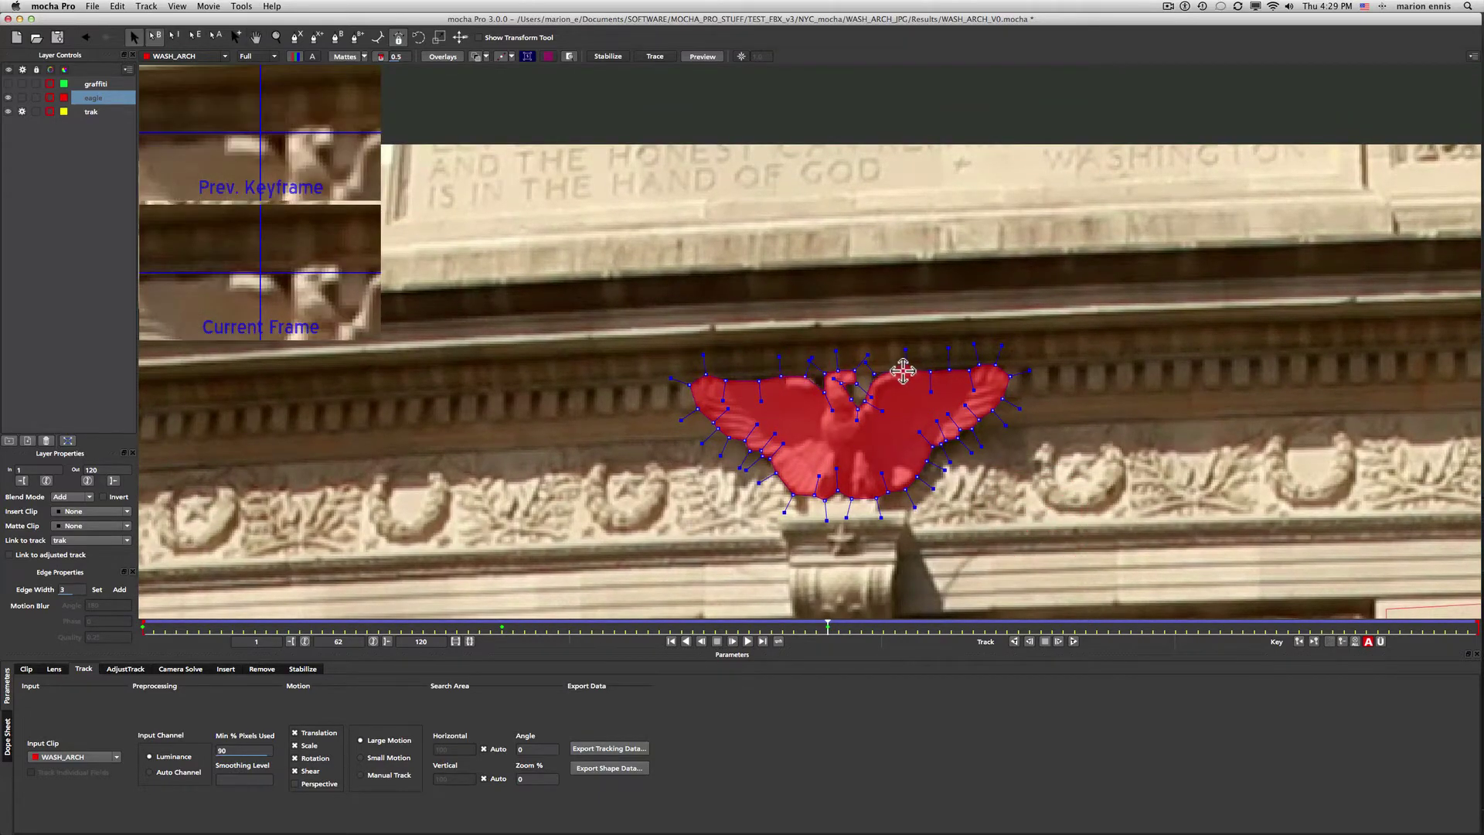
pyautogui.click(902, 371)
pyautogui.click(828, 631)
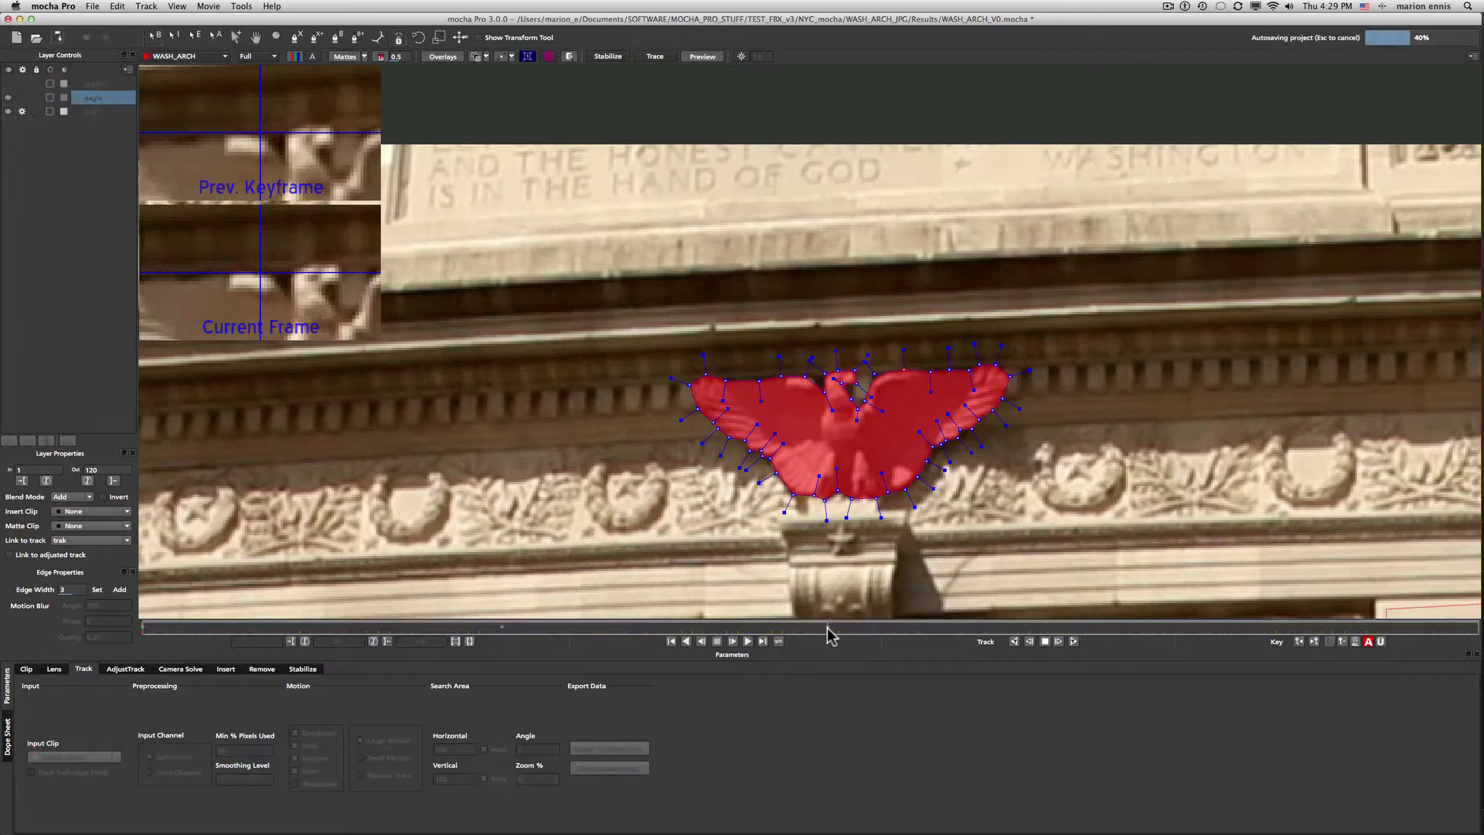
pyautogui.moveTo(828, 629); pyautogui.dragTo(1051, 625)
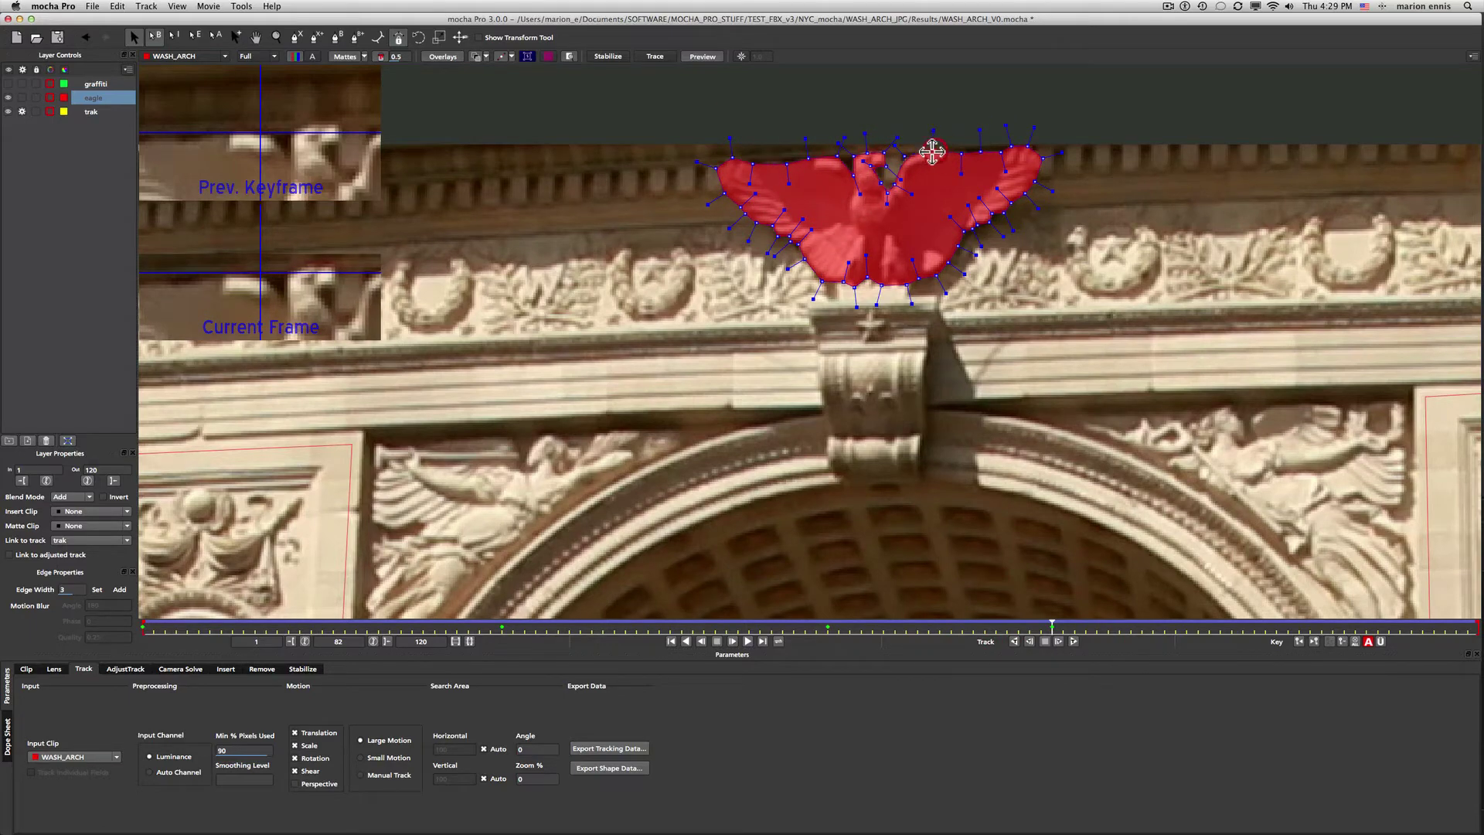
pyautogui.moveTo(1052, 627); pyautogui.dragTo(1164, 620)
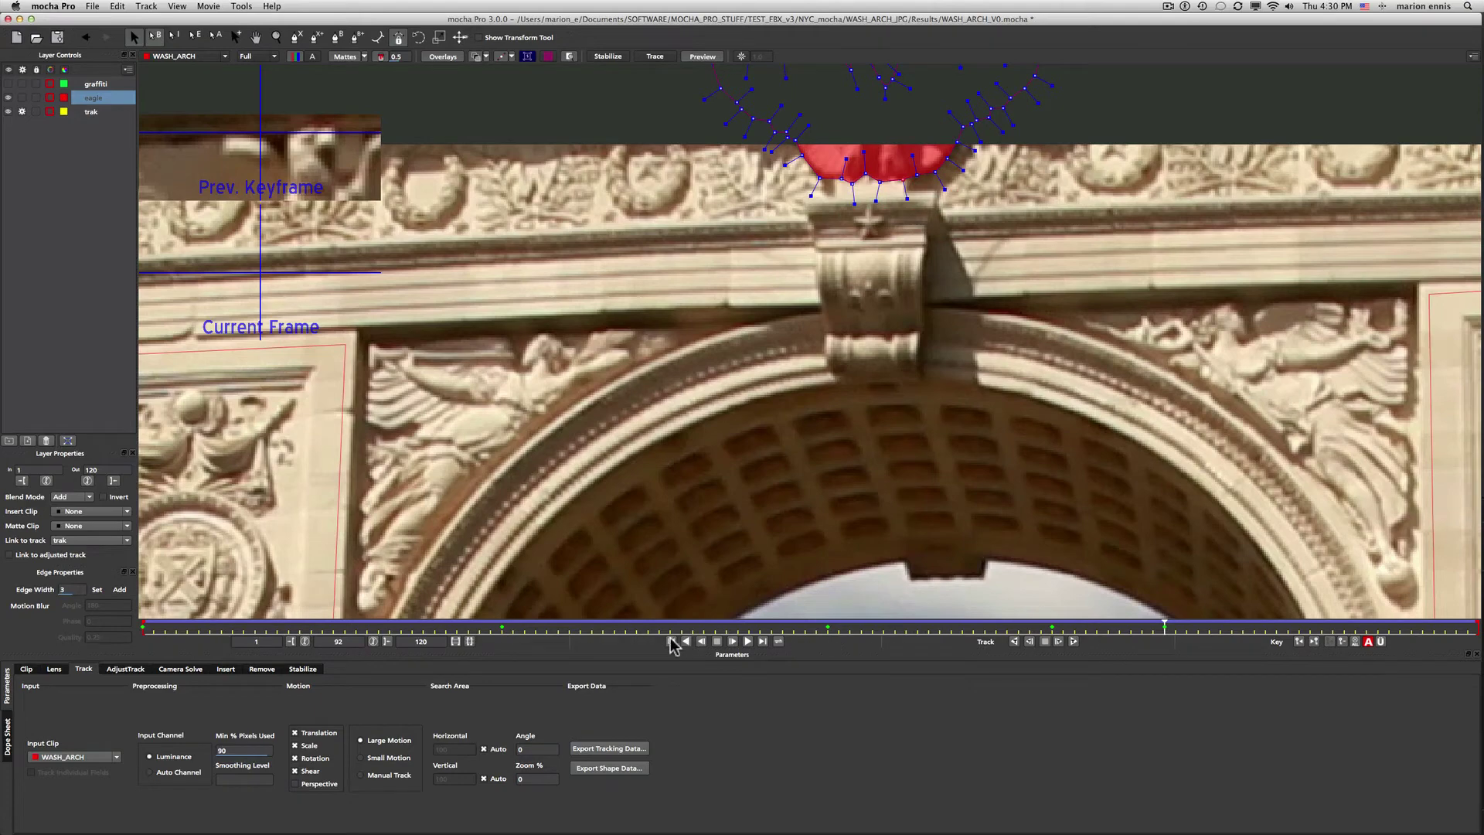
# Return to the first frame, hide the overlays and scrub the clip to check the eagle's matte
pyautogui.click(671, 641)
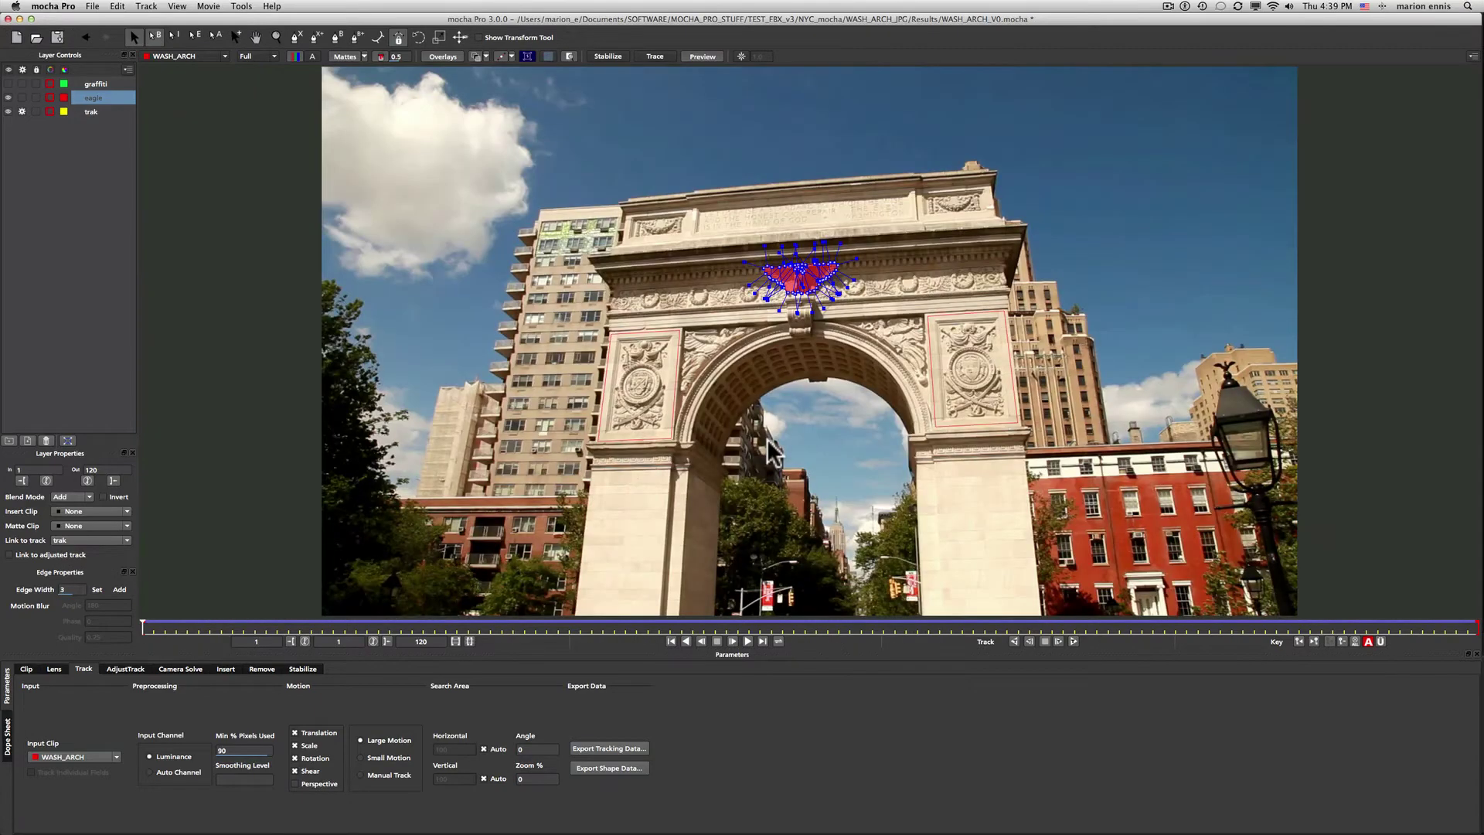
pyautogui.click(446, 56)
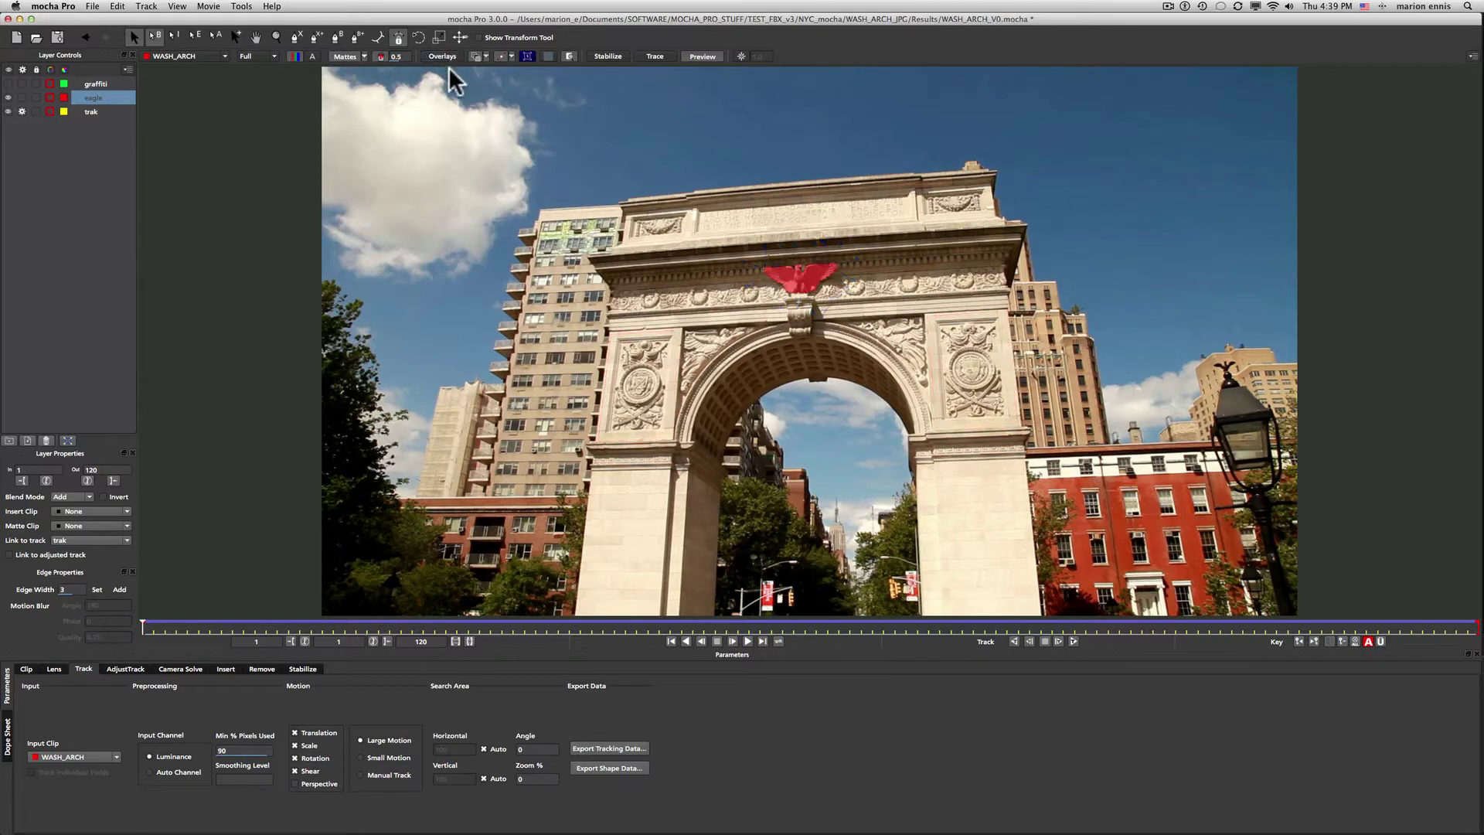
pyautogui.moveTo(143, 626); pyautogui.dragTo(108, 628)
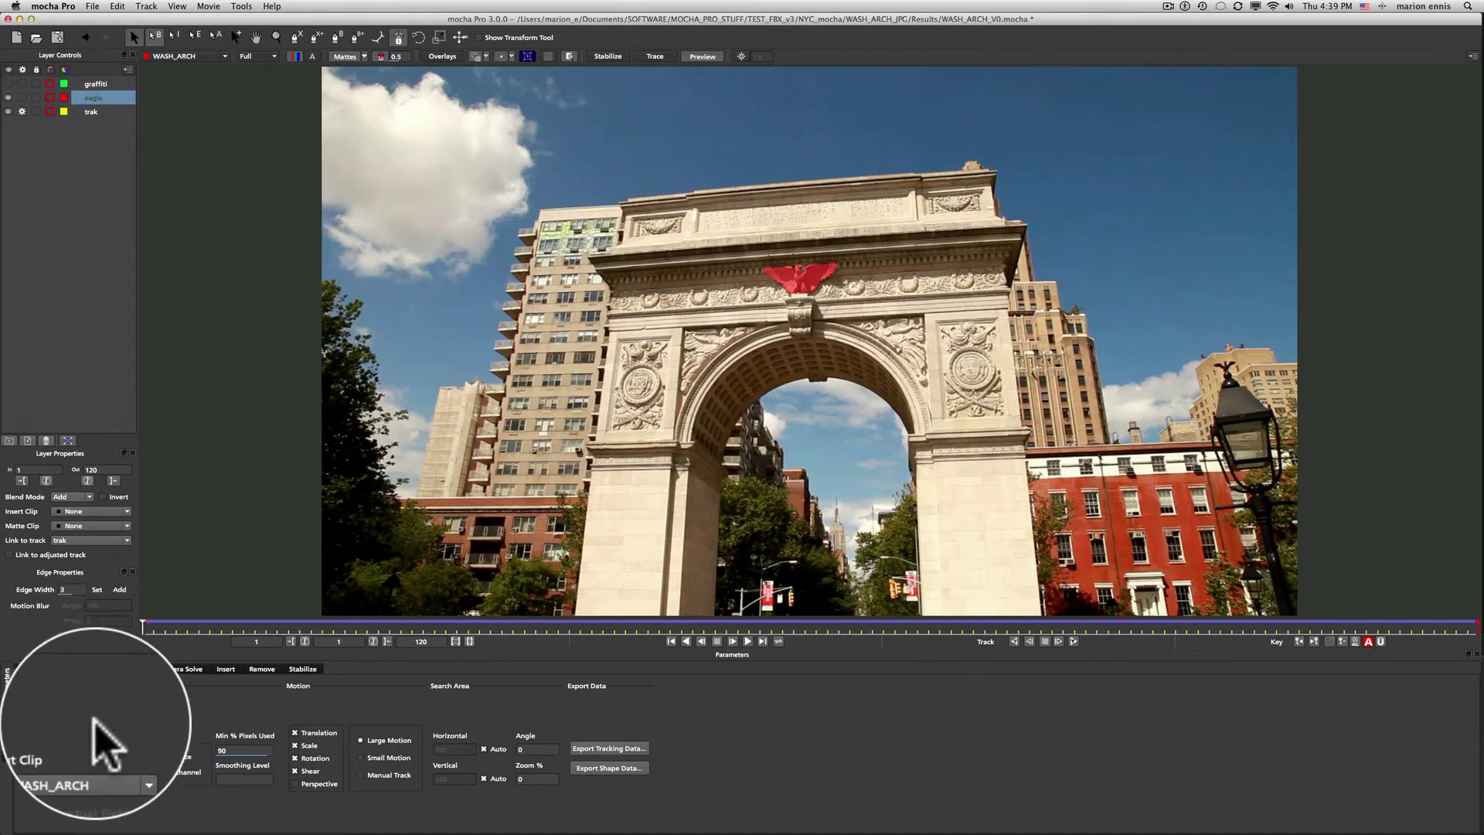
# Export the selected eagle layer's shape data as a Flame GMask Script named eaglev3 in the WASH_ARCH_JPG folder
pyautogui.click(618, 768)
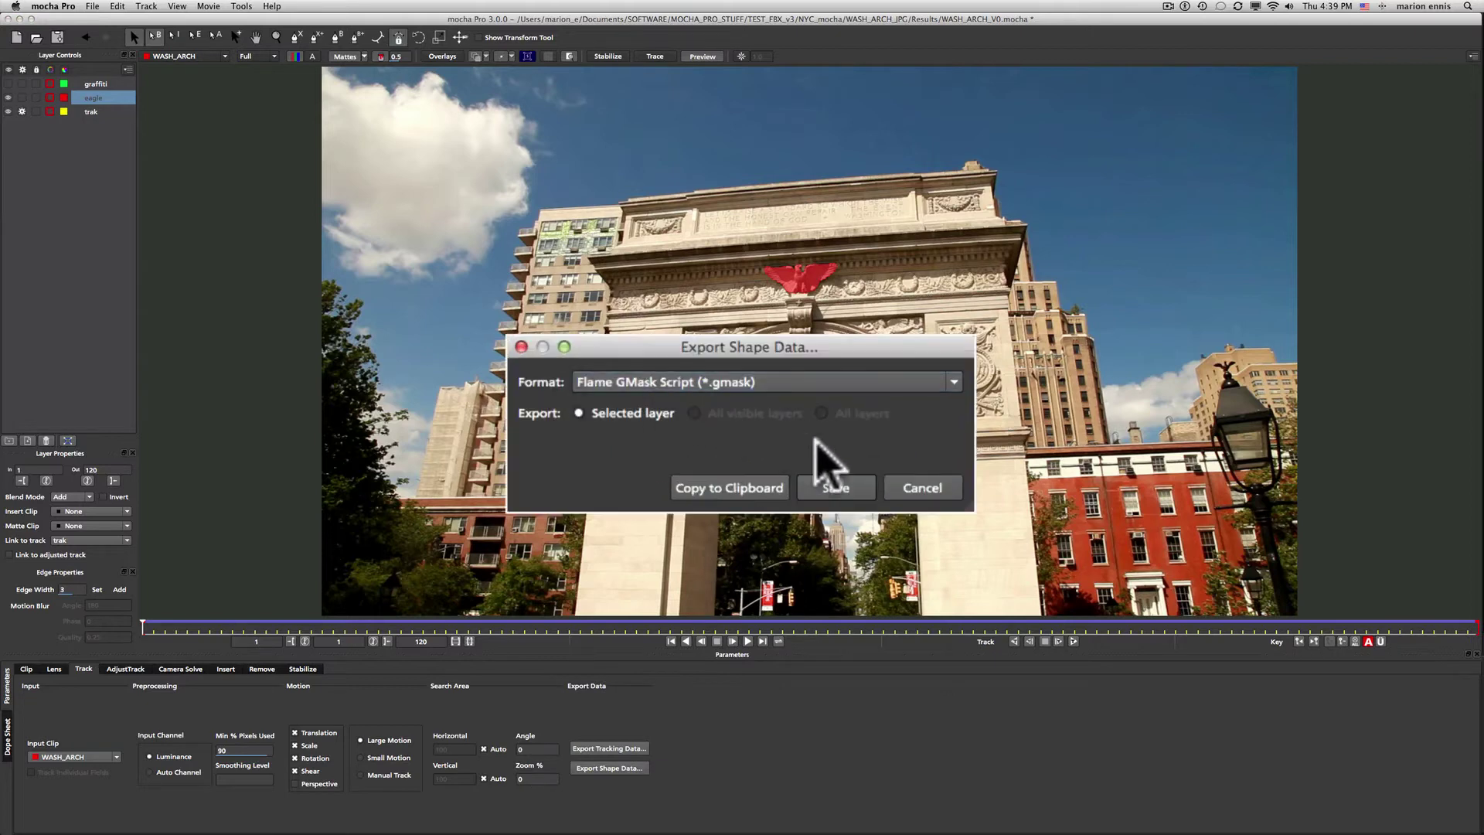
pyautogui.click(792, 458)
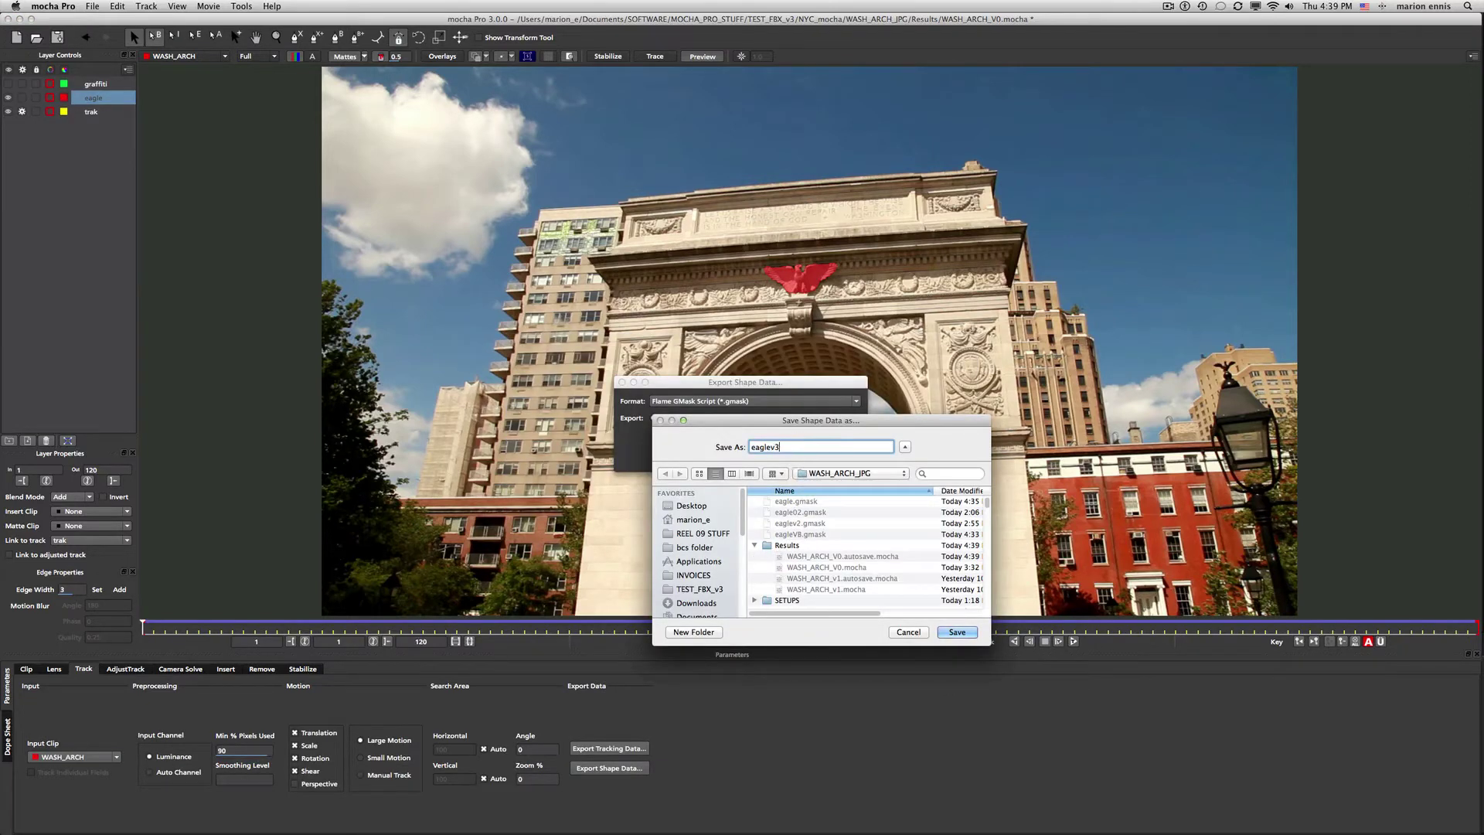
pyautogui.click(953, 631)
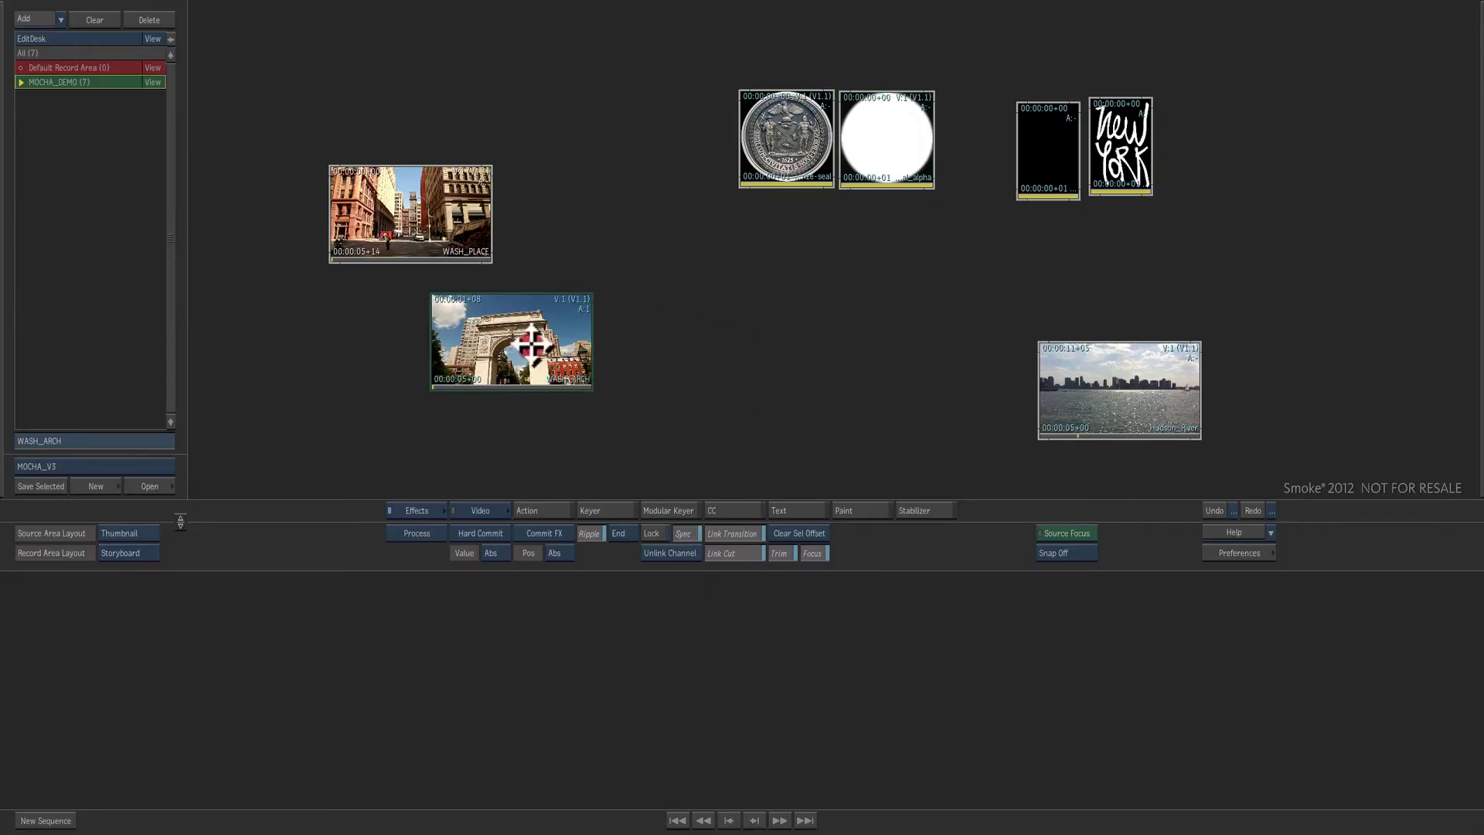
# Switch to Smoke and bring the WASH_ARCH clip into Action
pyautogui.moveTo(516, 334); pyautogui.dragTo(638, 319)
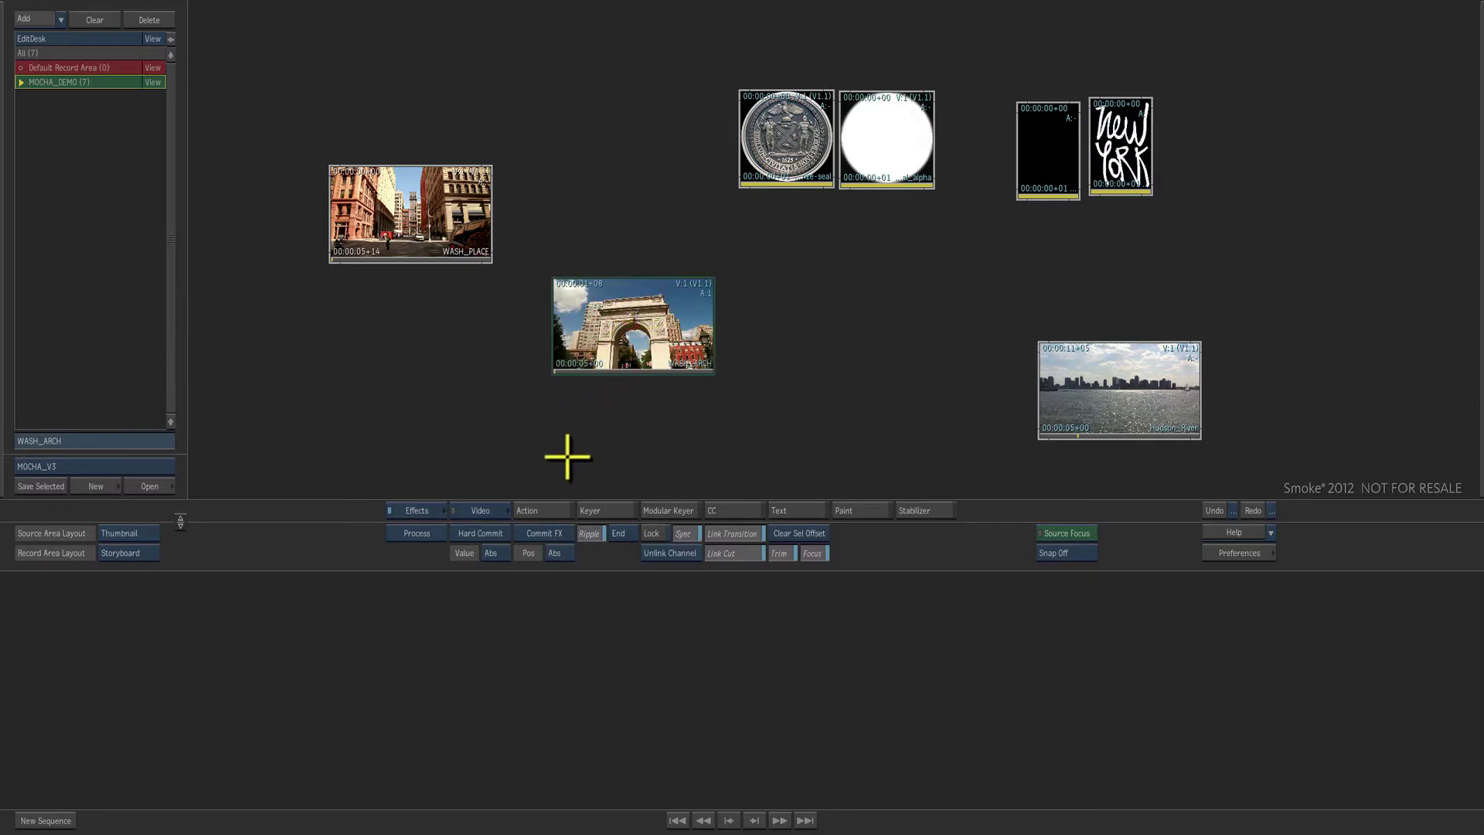
pyautogui.moveTo(539, 509); pyautogui.dragTo(536, 549)
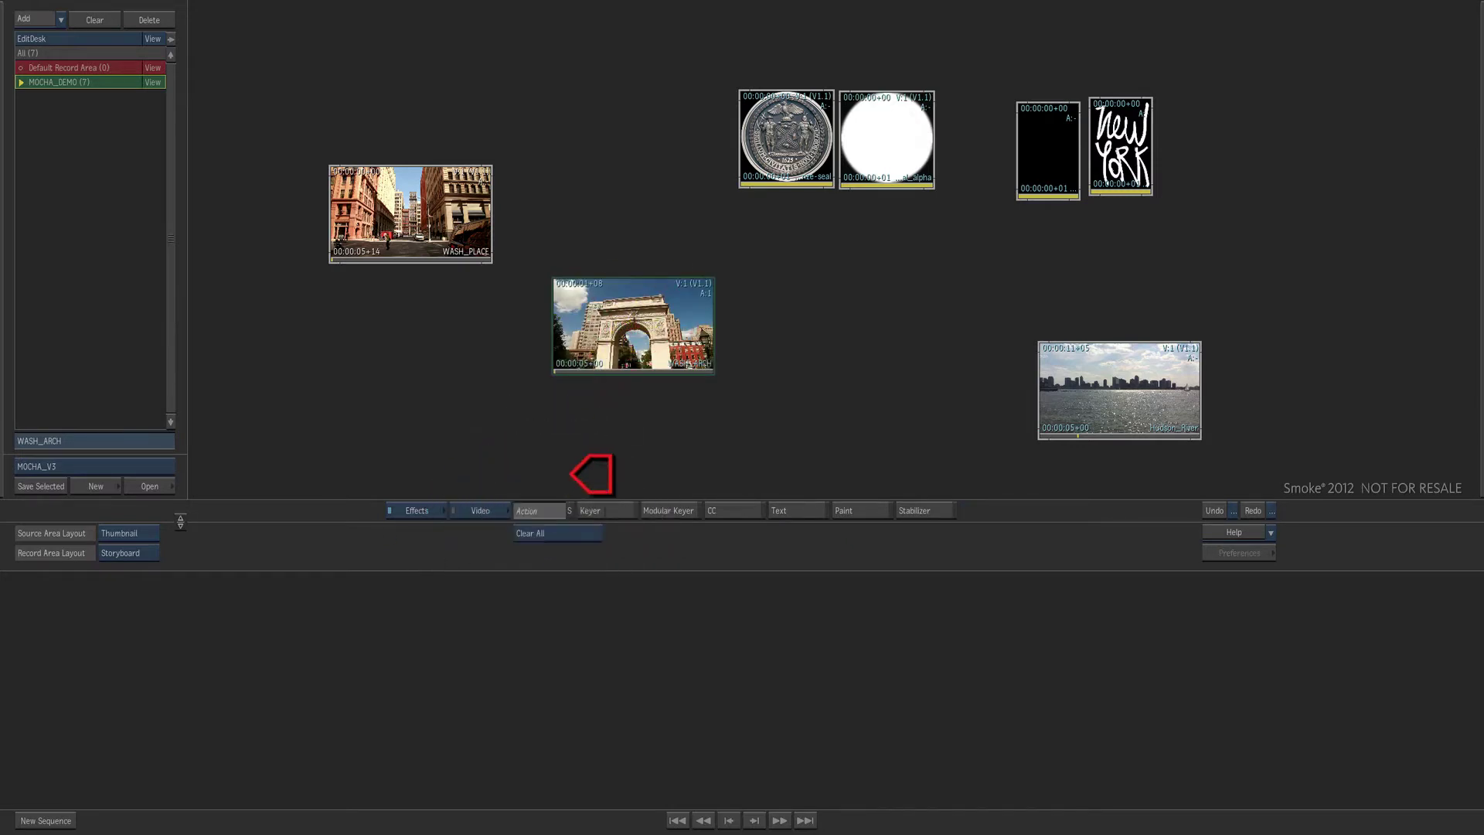
pyautogui.click(580, 287)
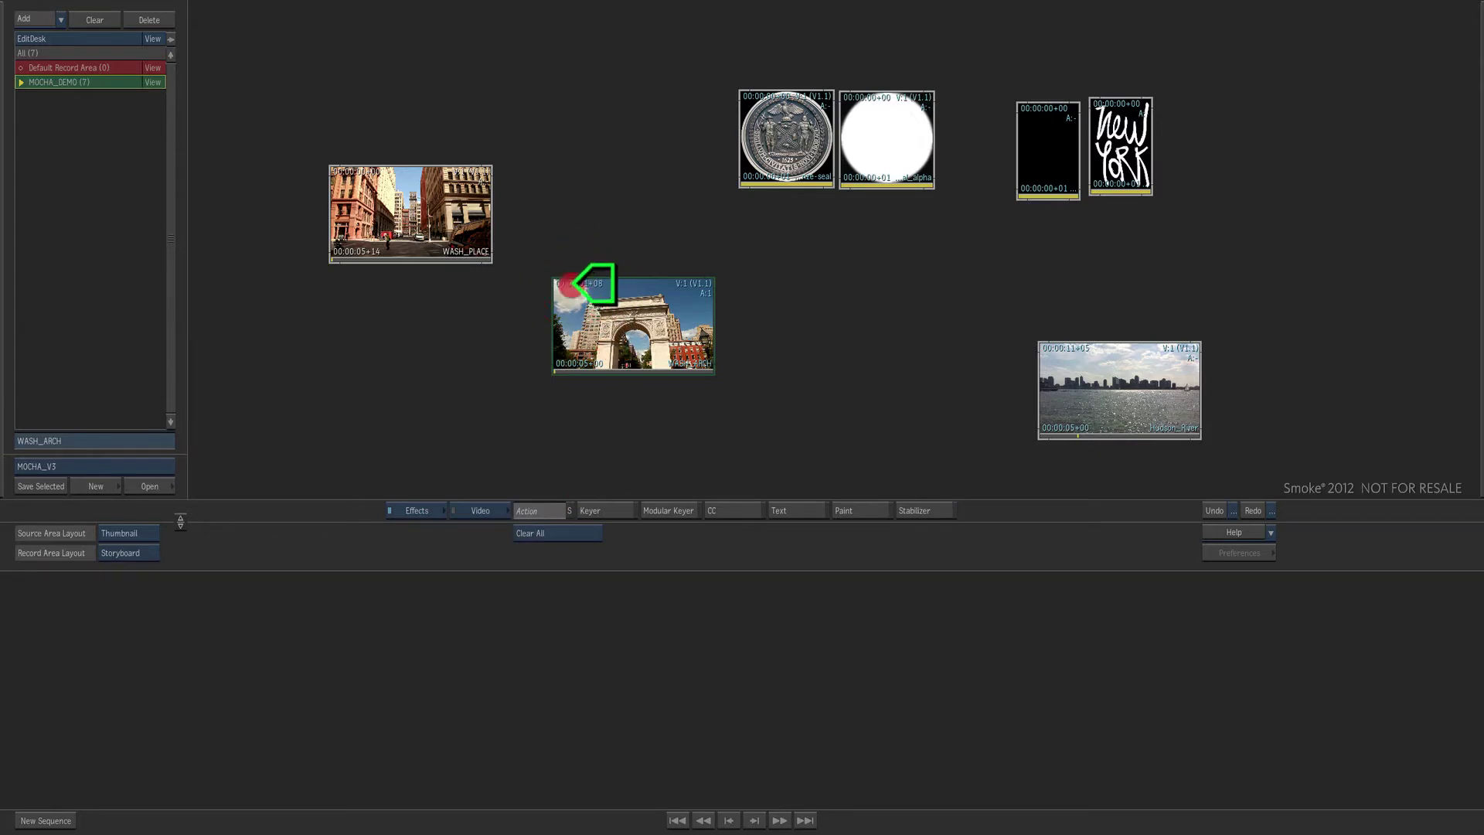
pyautogui.click(676, 407)
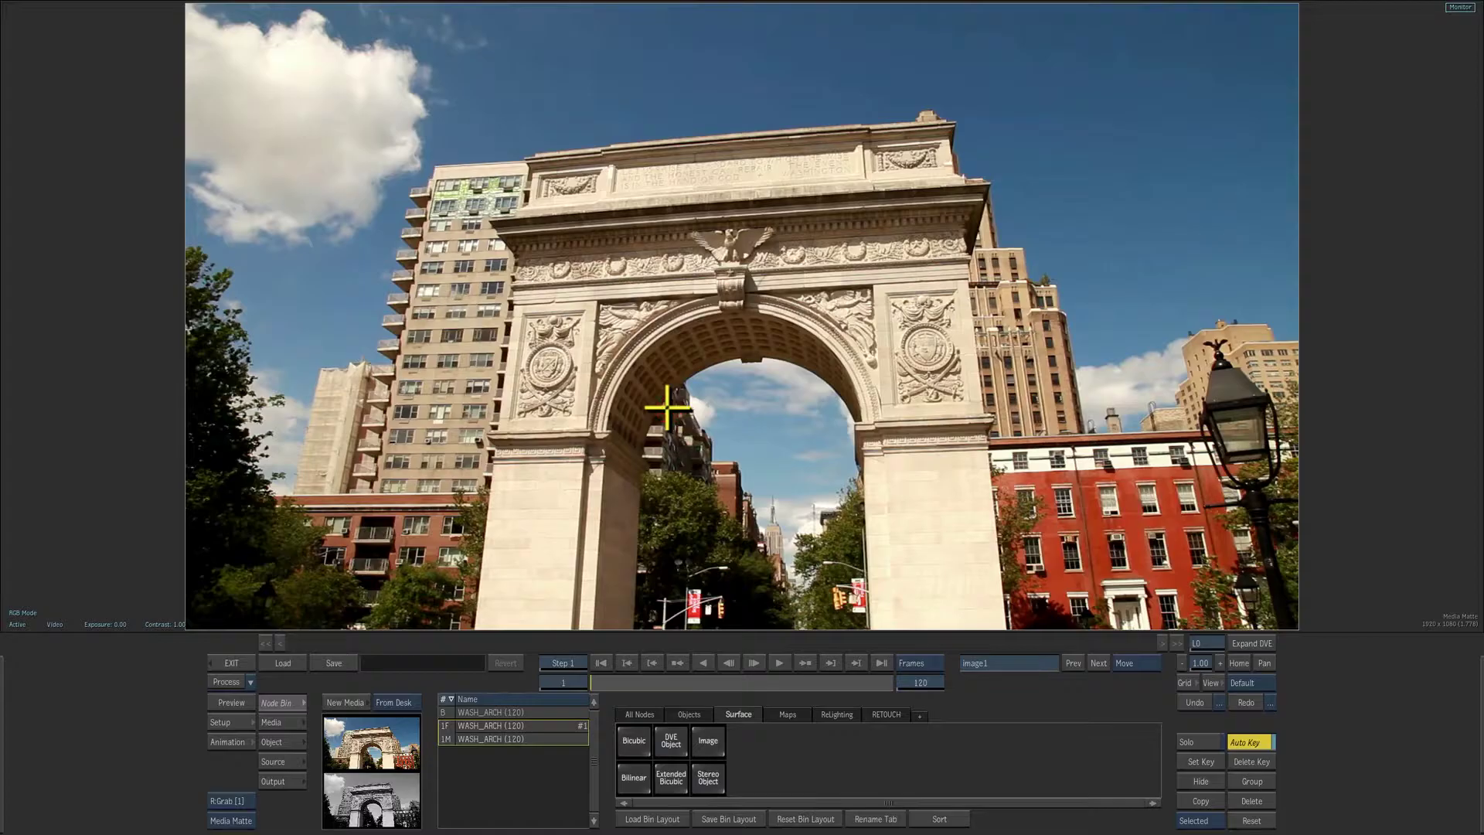
# Open the GMask settings in the WASH_ARCH media's keyer, load eaglev3.gmask, and scrub the clip to check the imported shape
pyautogui.click(448, 727)
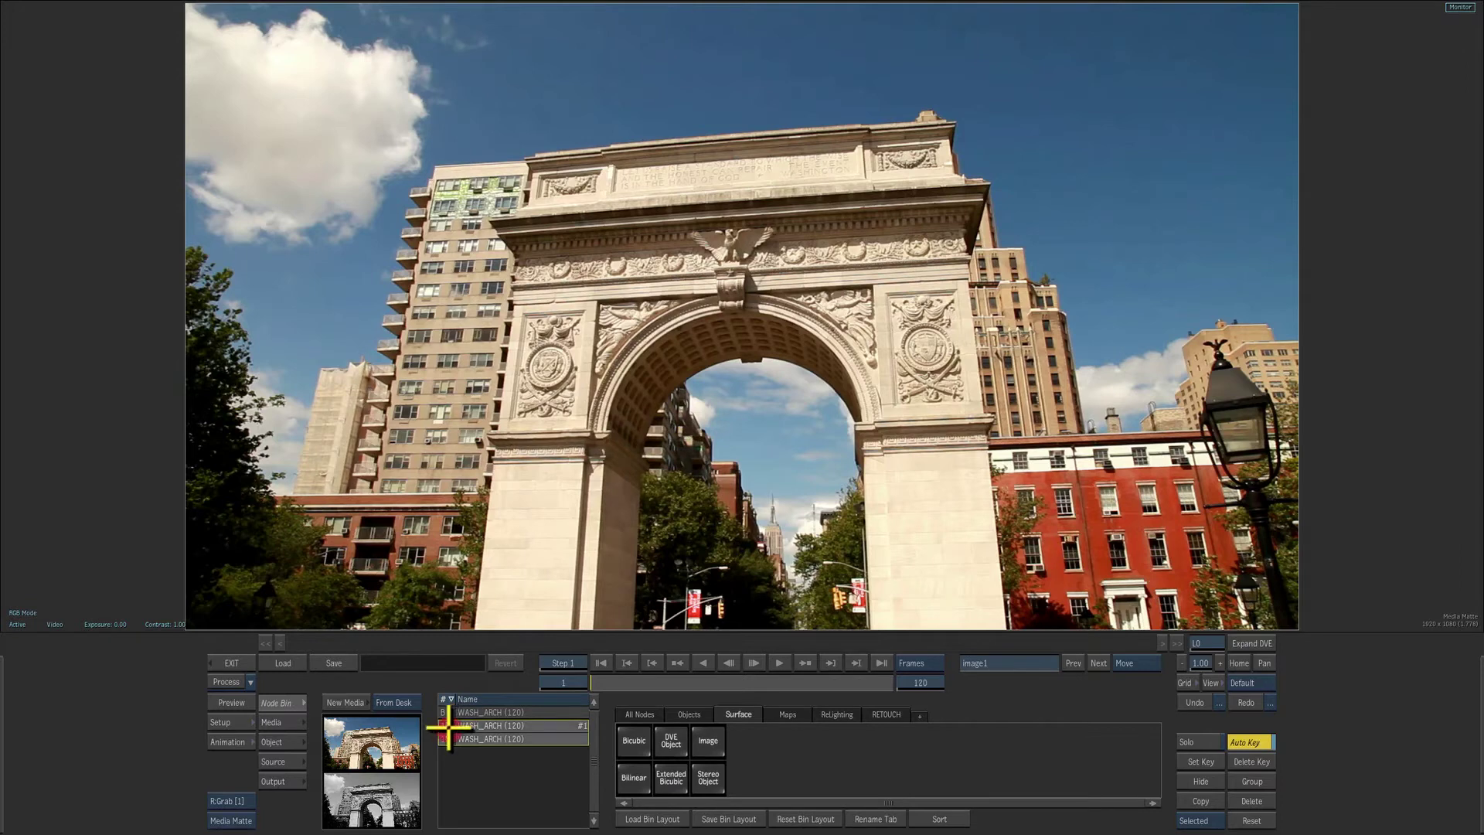
pyautogui.click(280, 721)
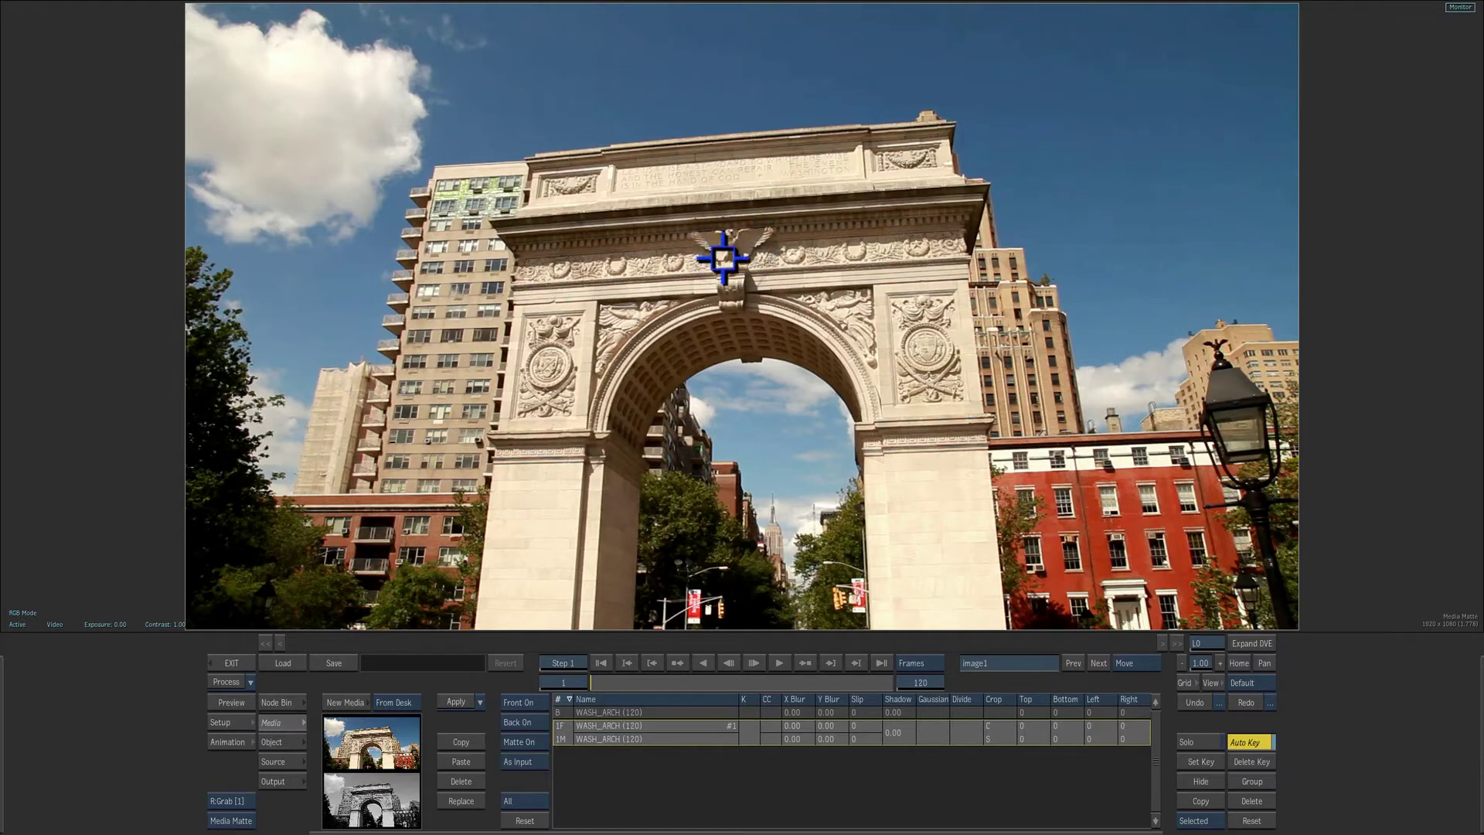
pyautogui.doubleClick(749, 730)
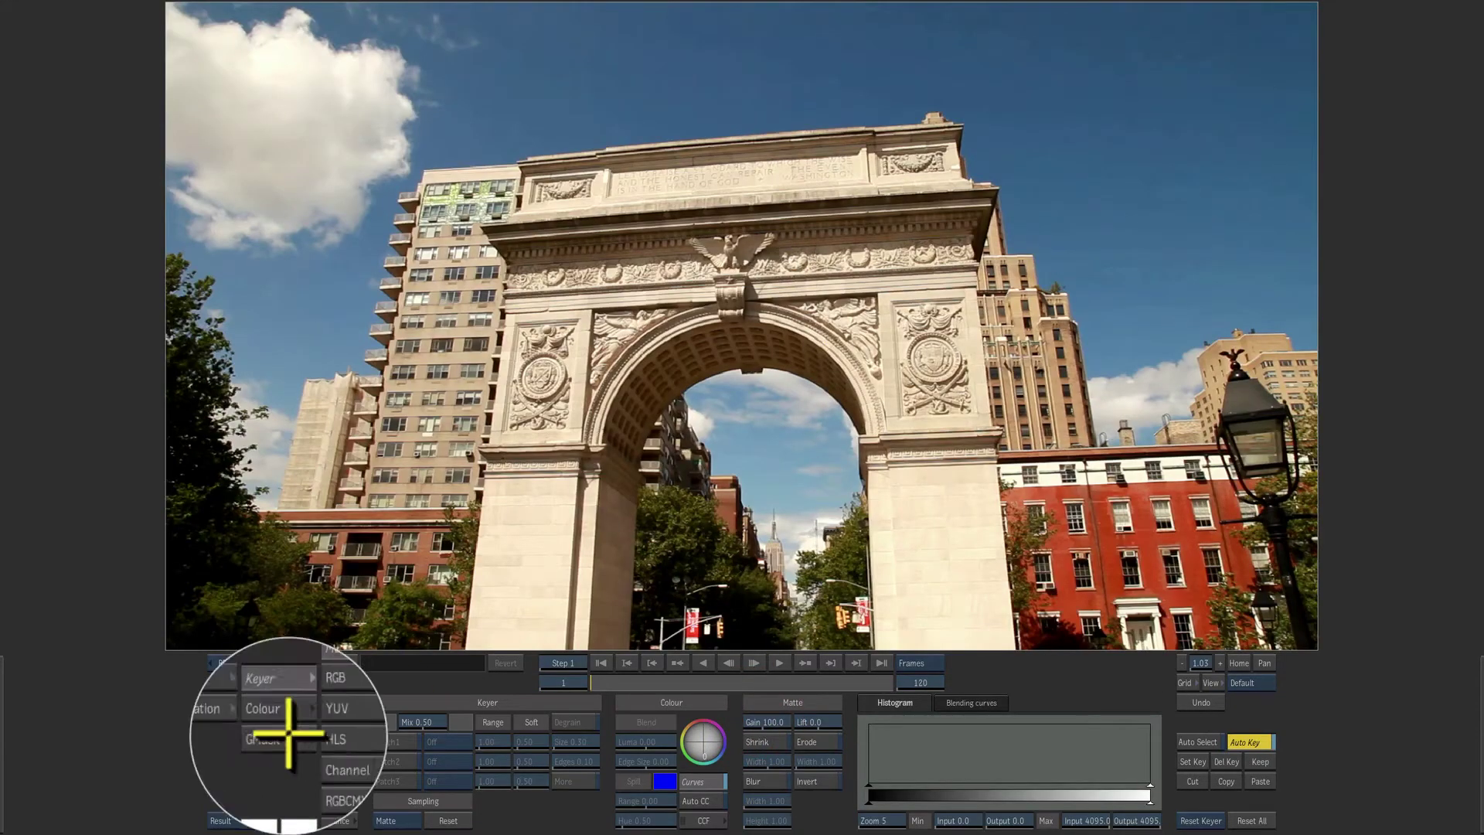
pyautogui.click(271, 761)
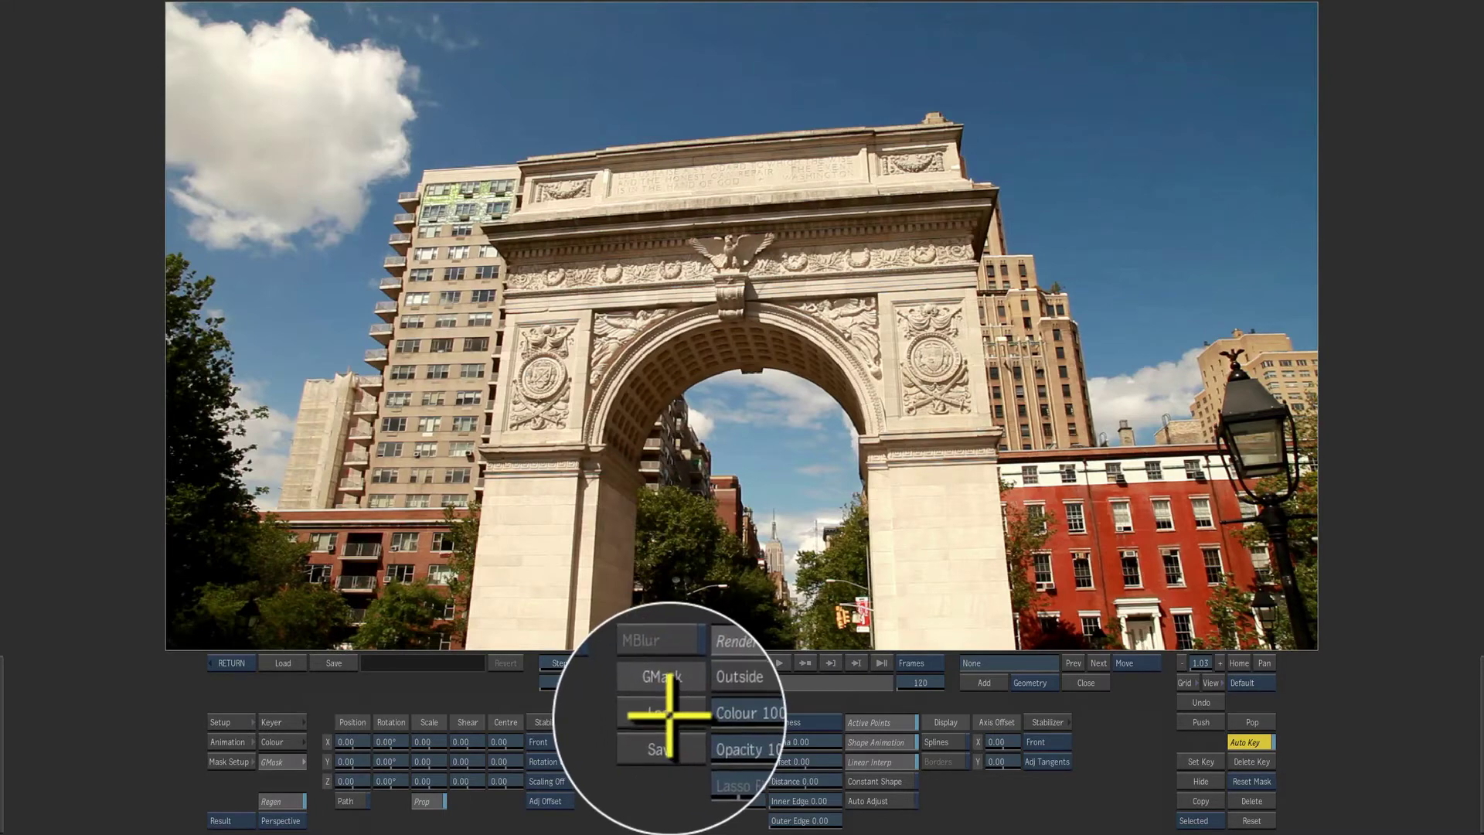
pyautogui.click(664, 708)
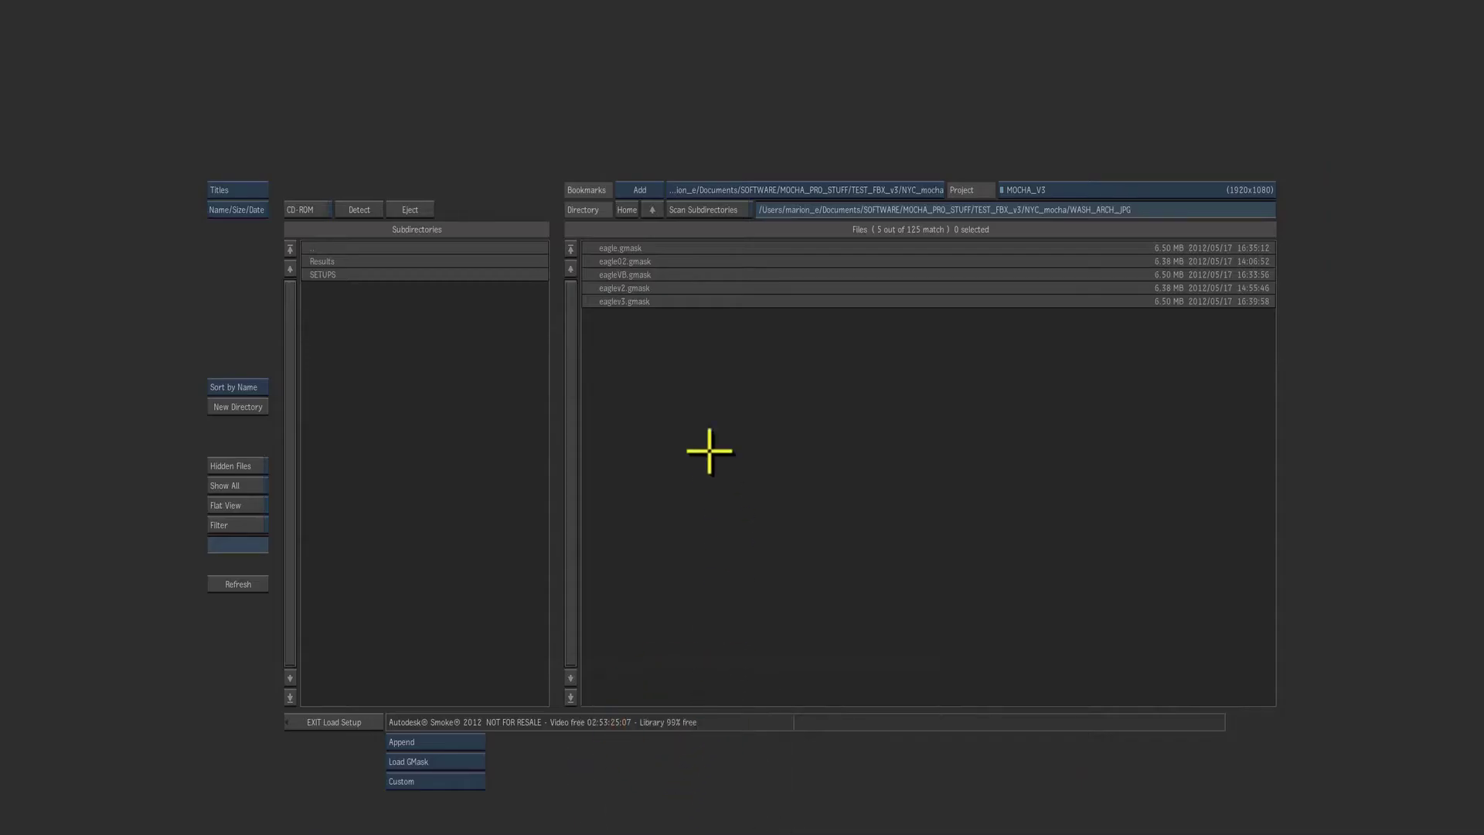
pyautogui.click(666, 301)
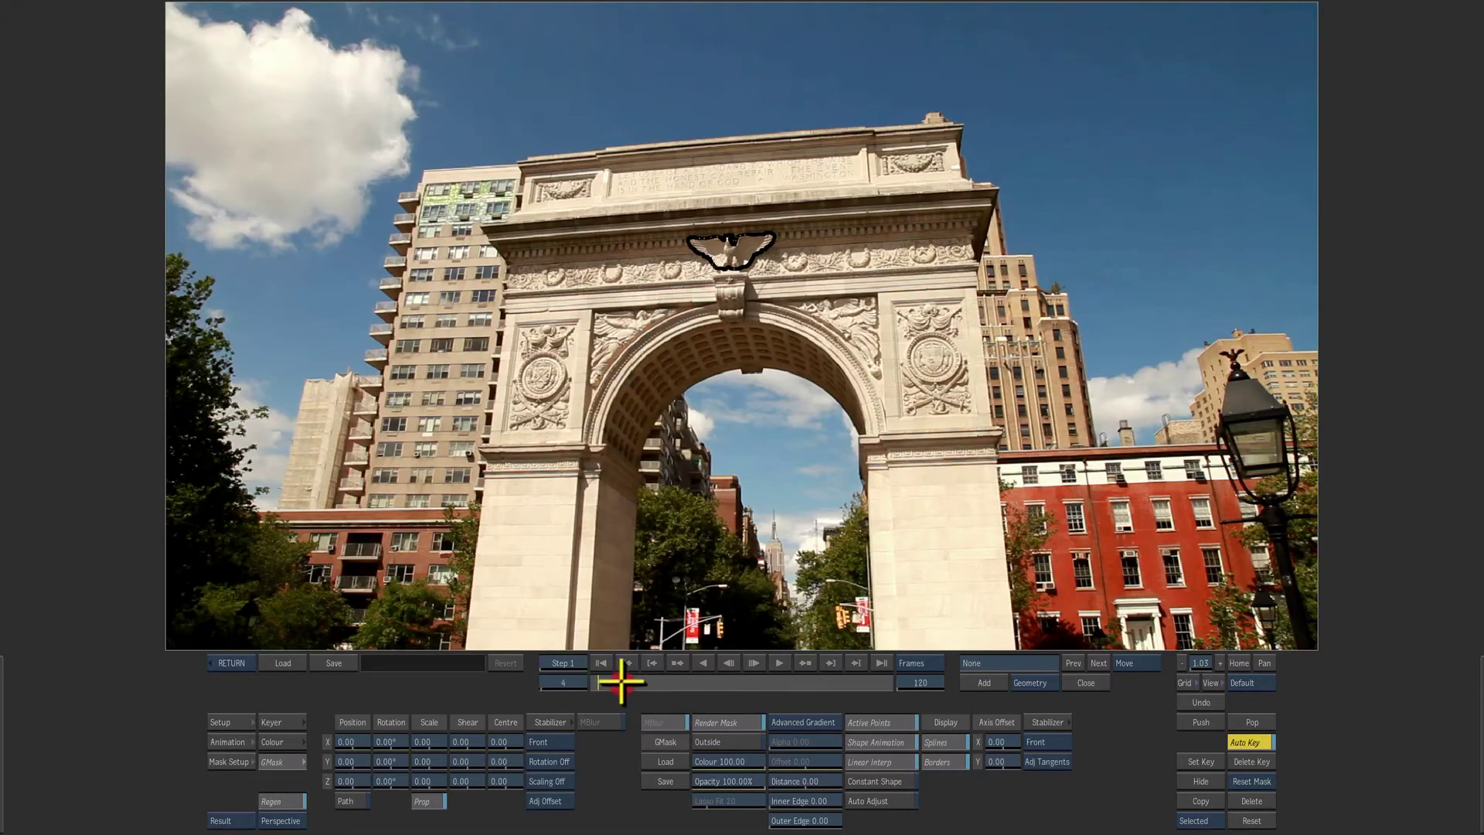
pyautogui.moveTo(621, 681); pyautogui.dragTo(475, 631)
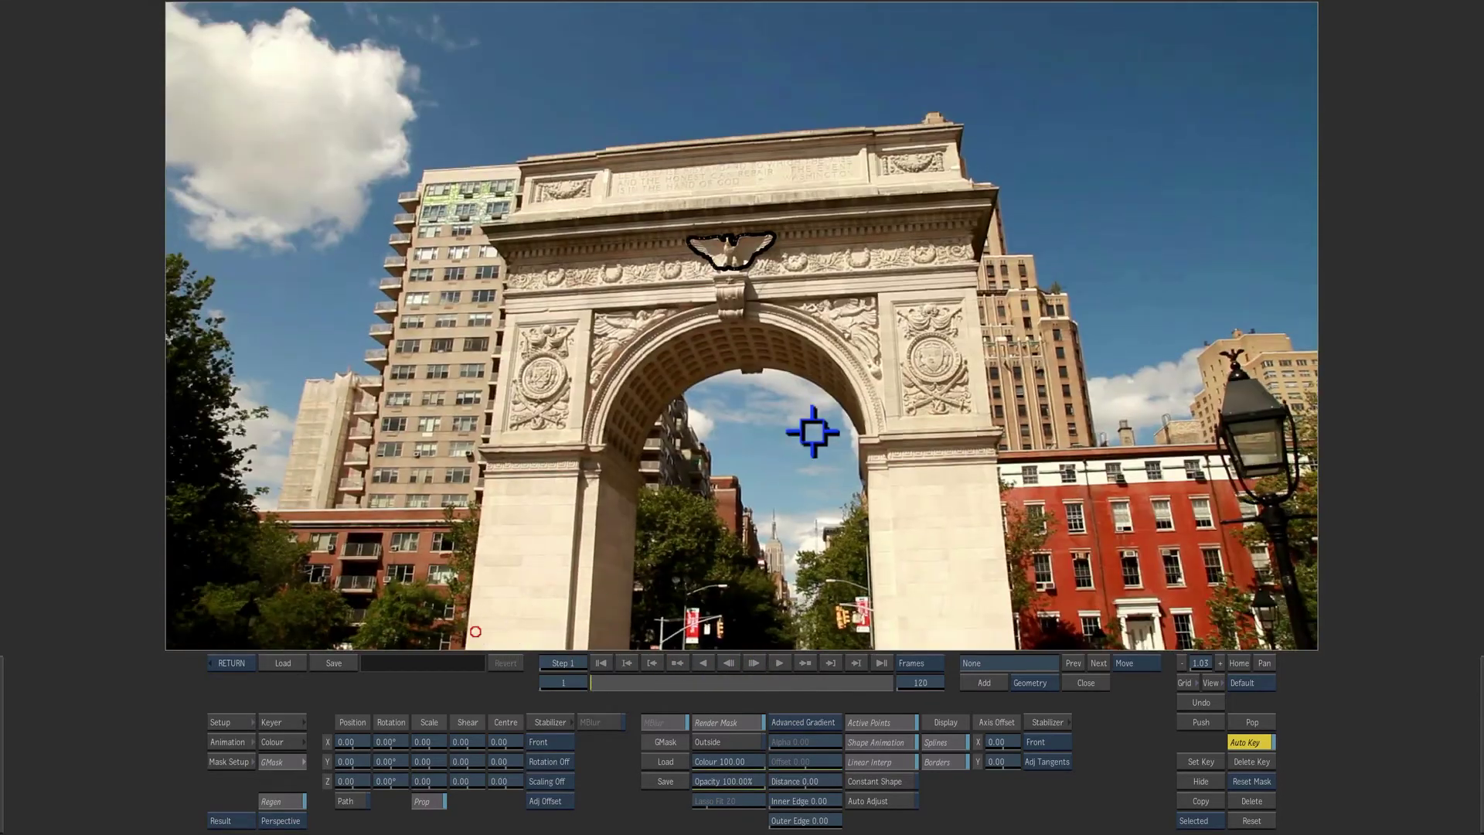
# Display the matte and set the eagle mask to render Outside with its Colour at 0.00
pyautogui.moveTo(765, 168); pyautogui.dragTo(862, 574)
pyautogui.press('F3')
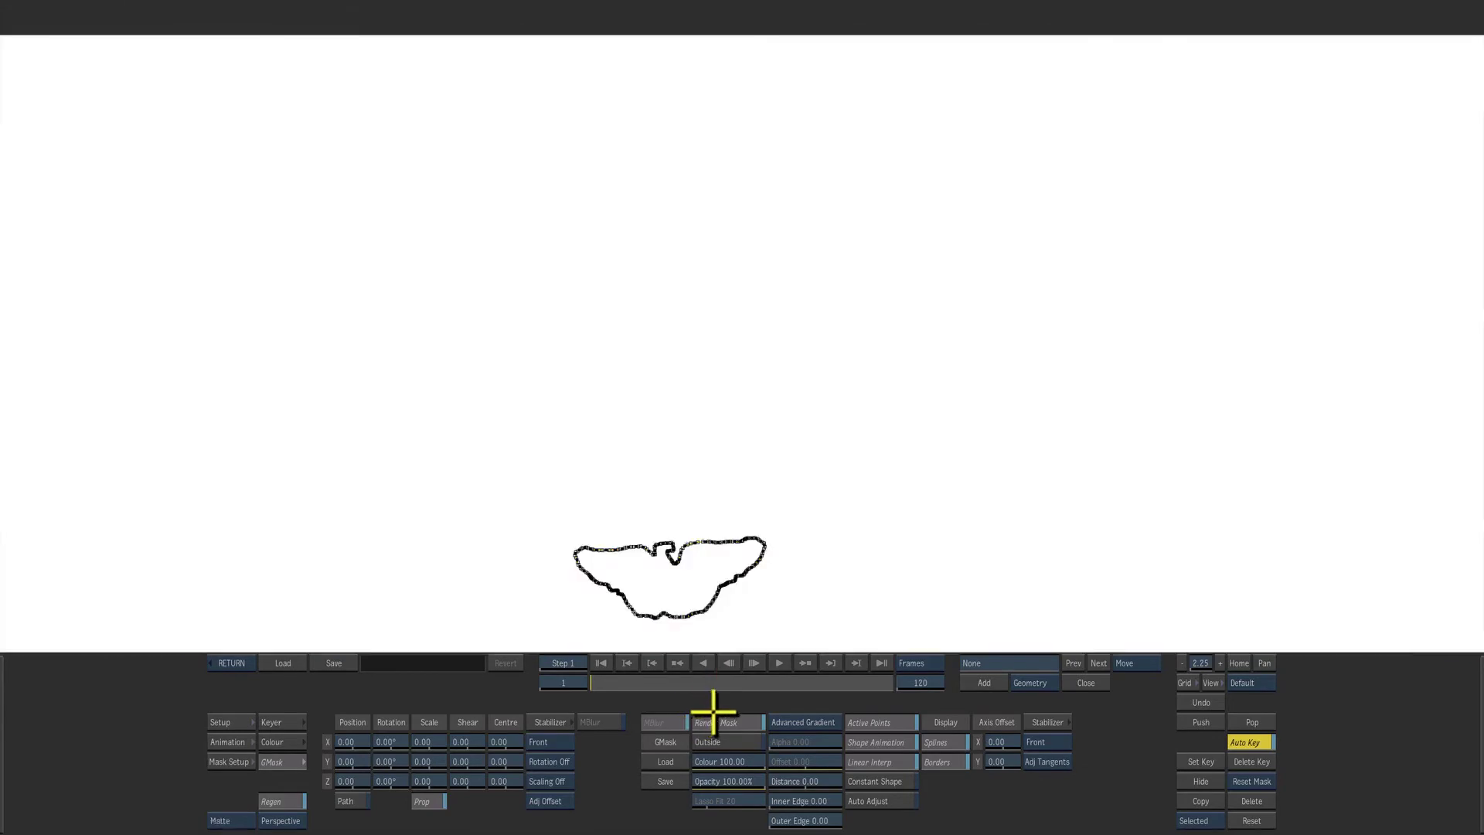
pyautogui.click(731, 736)
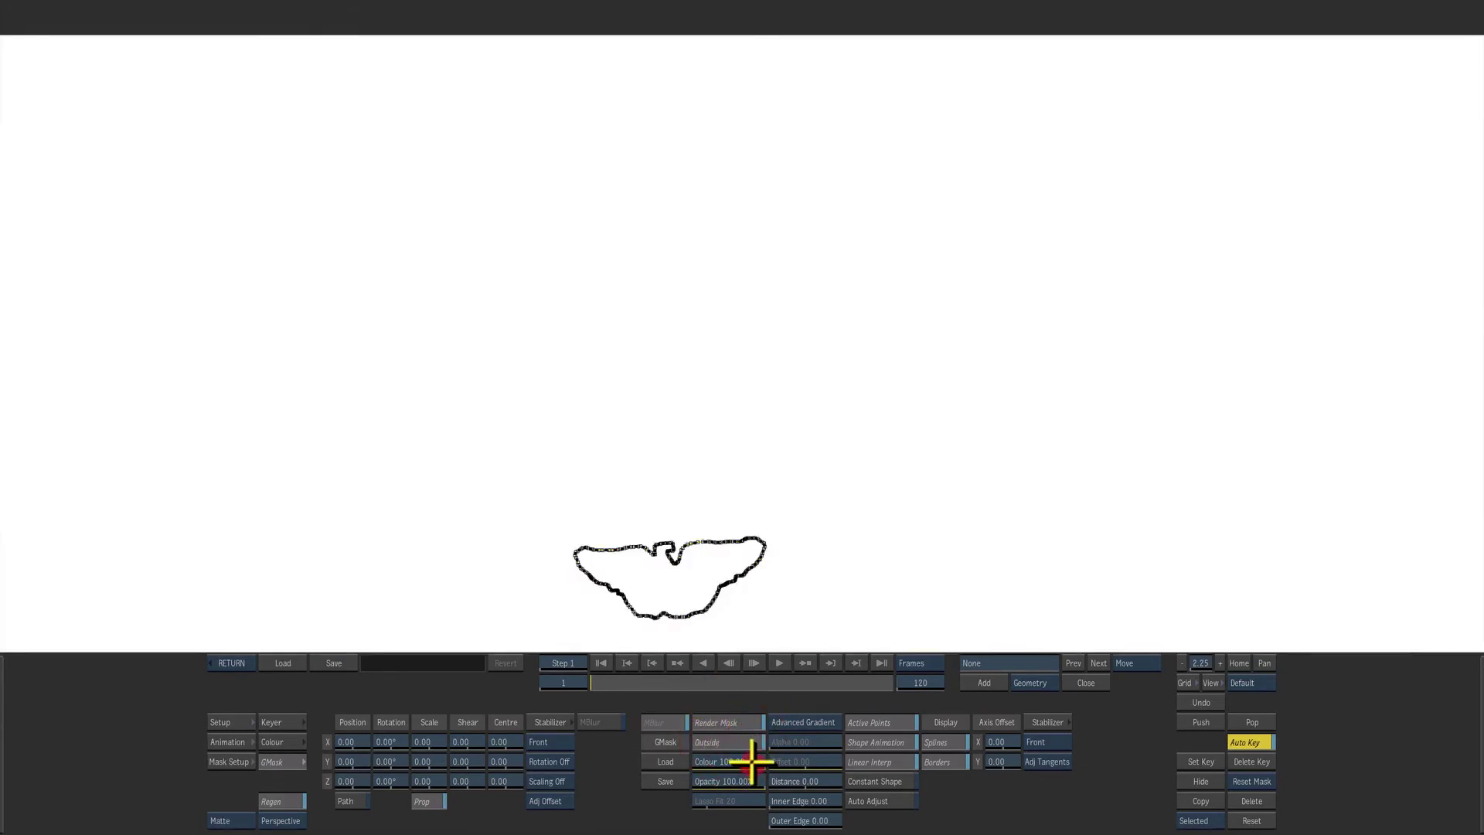
pyautogui.moveTo(755, 762); pyautogui.dragTo(683, 761)
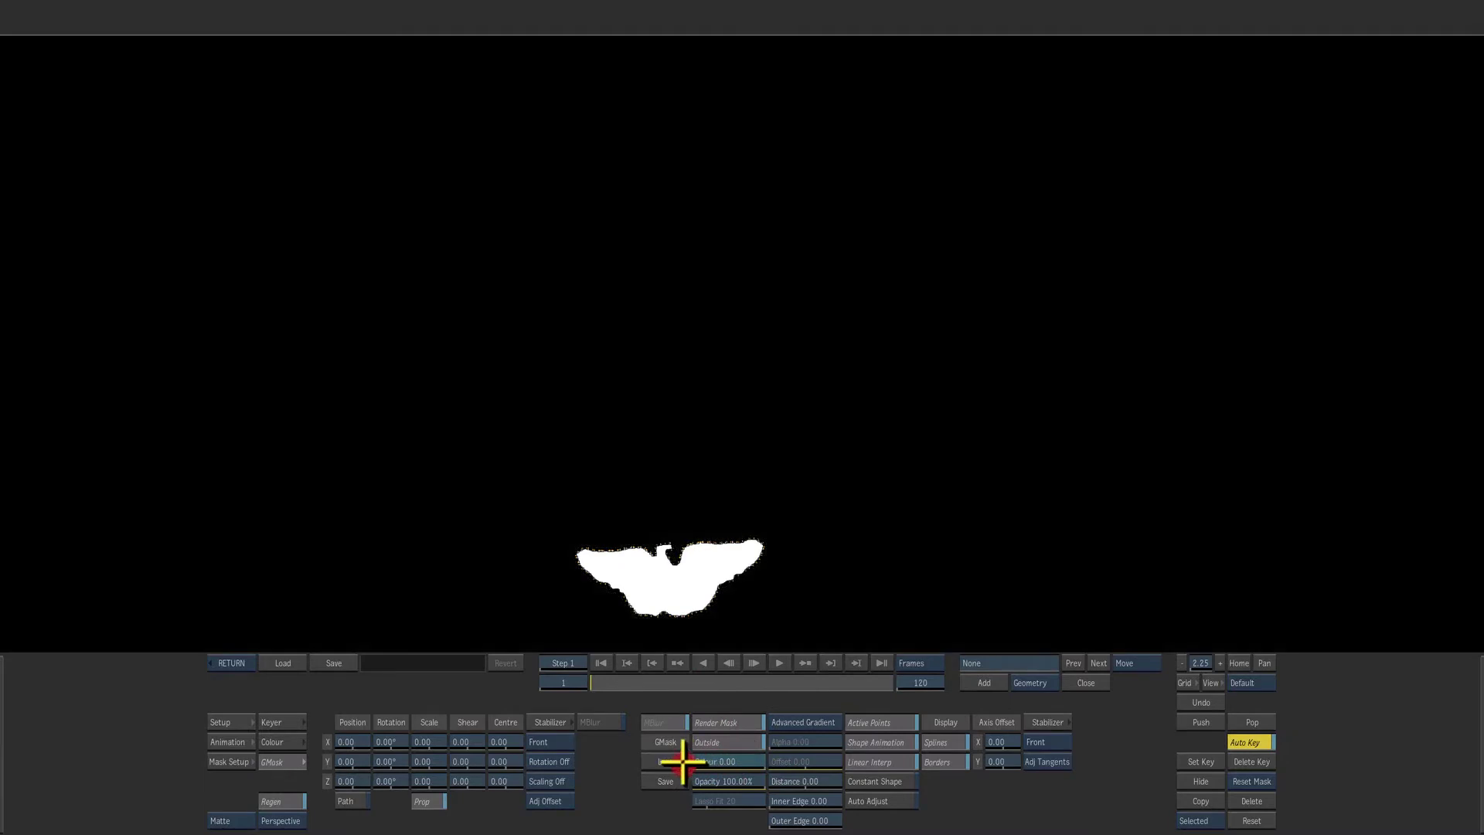
# Turn off Auto Key, apply a negative Softness offset to the eagle mask's edge, and return to Action
pyautogui.click(731, 763)
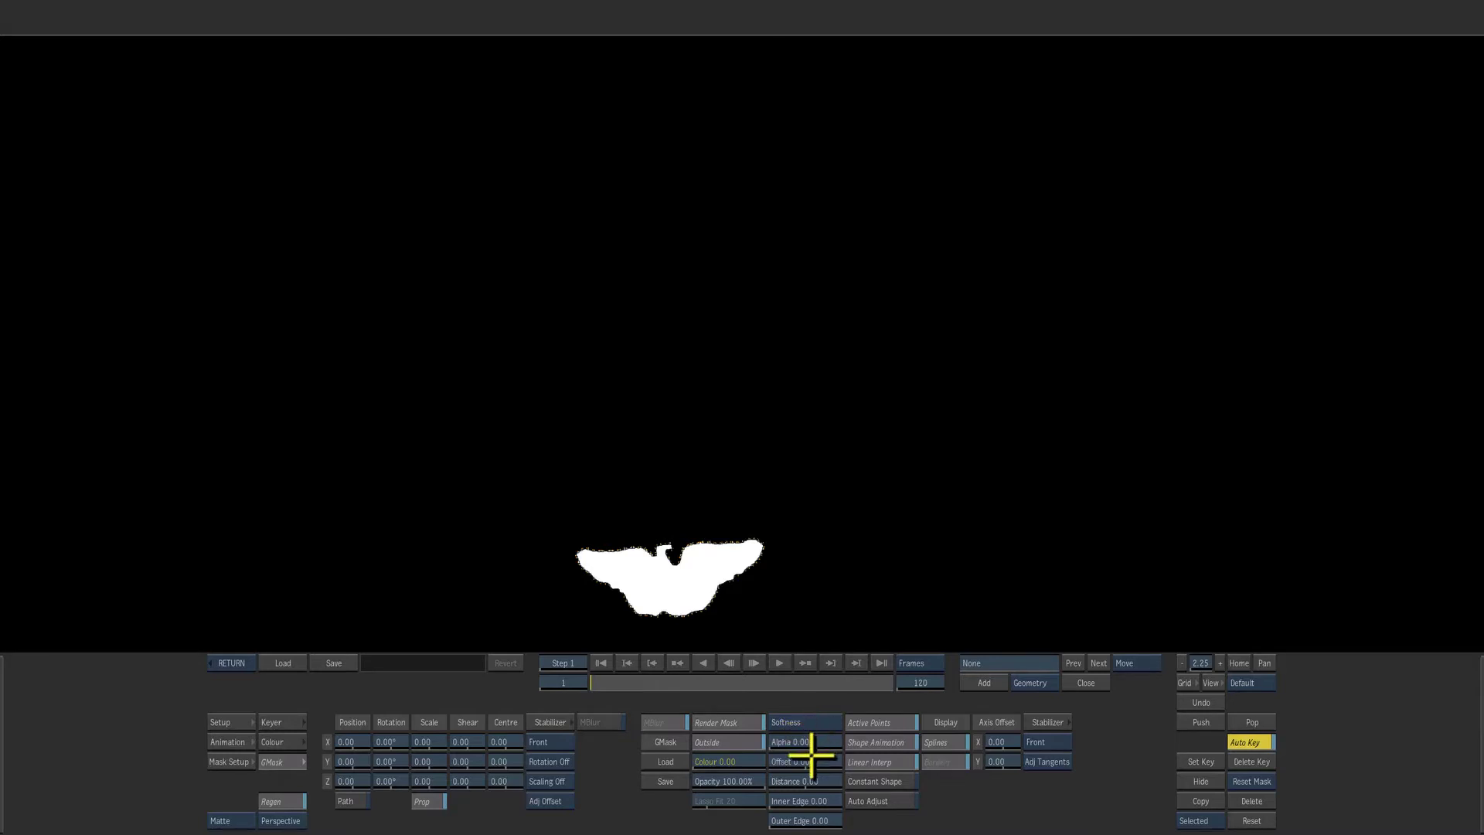
pyautogui.click(1253, 745)
pyautogui.click(798, 761)
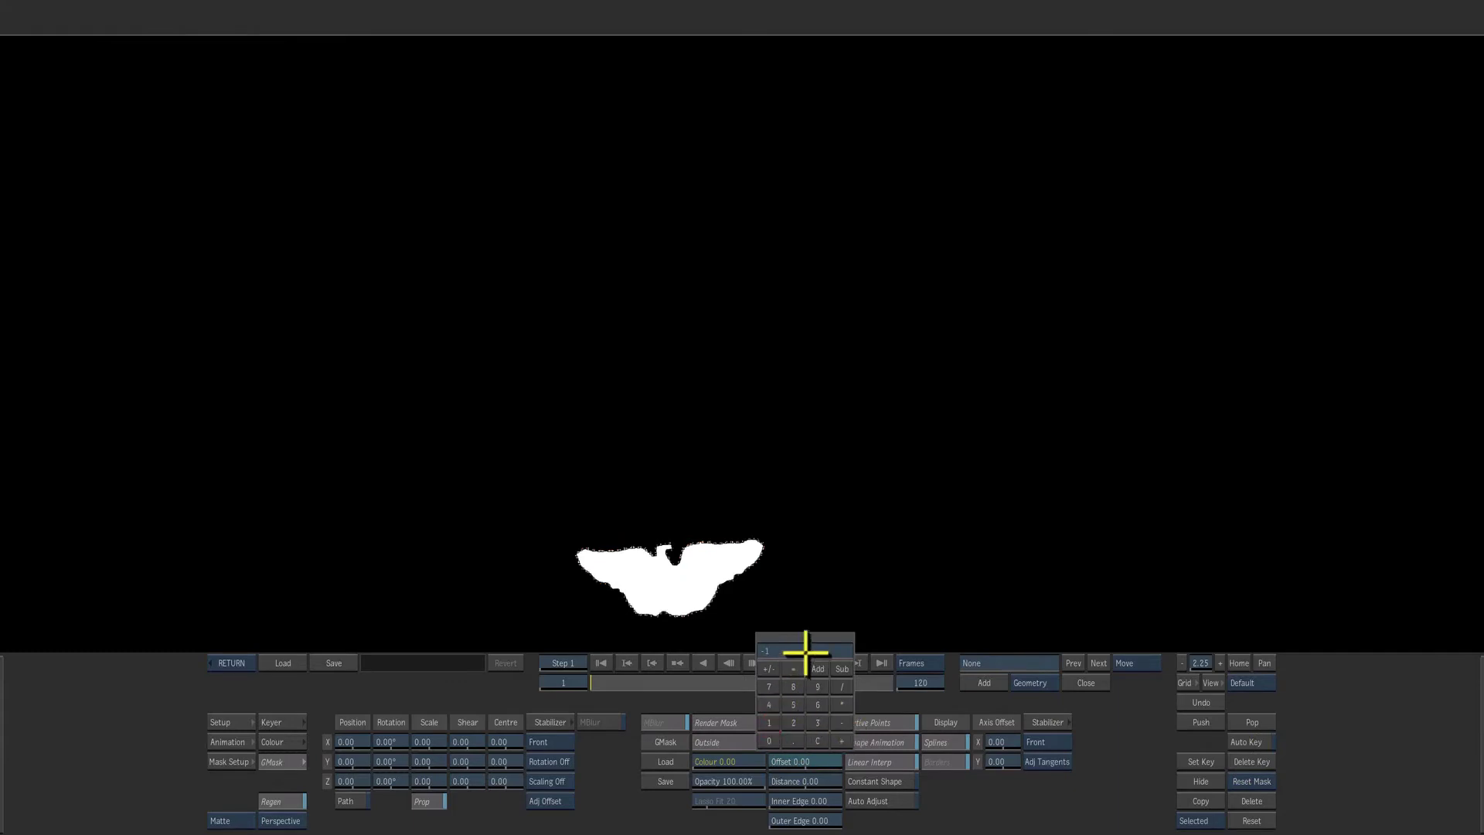
pyautogui.press('Return')
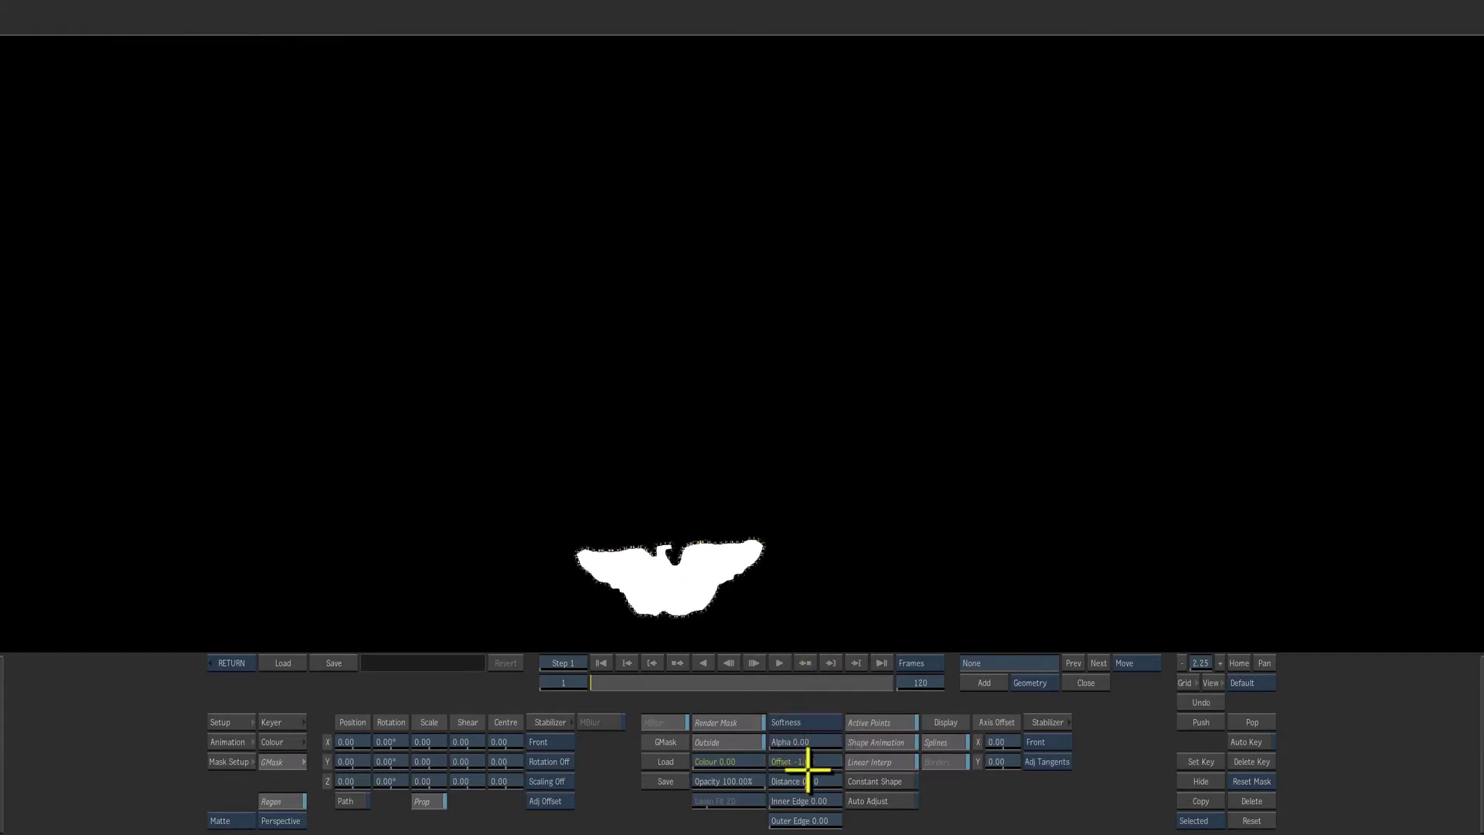
pyautogui.click(243, 662)
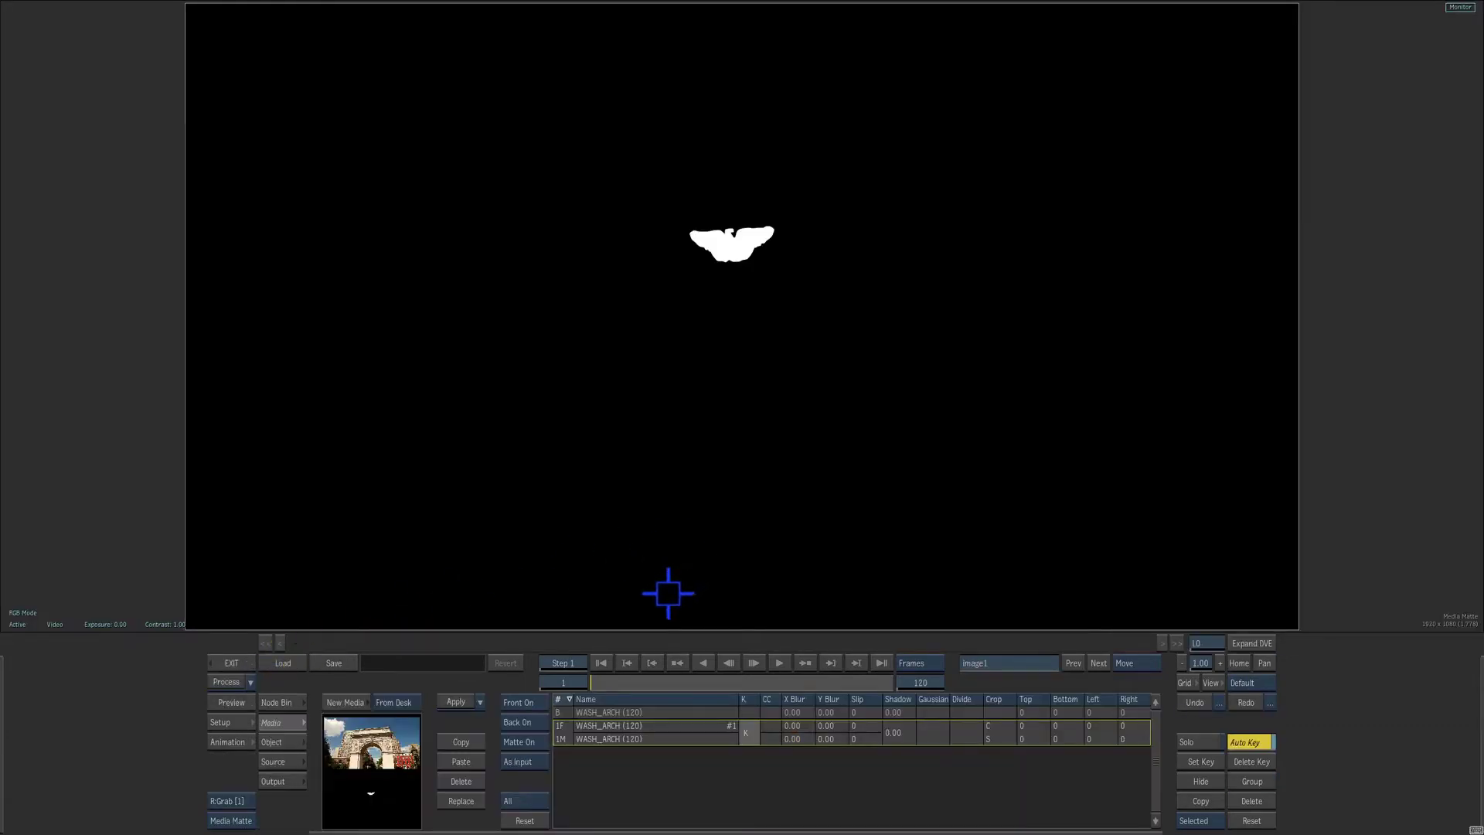
# Show the schematic beside a larger result view and move the image1 node farther below its axis
pyautogui.hotkey('alt', '2')
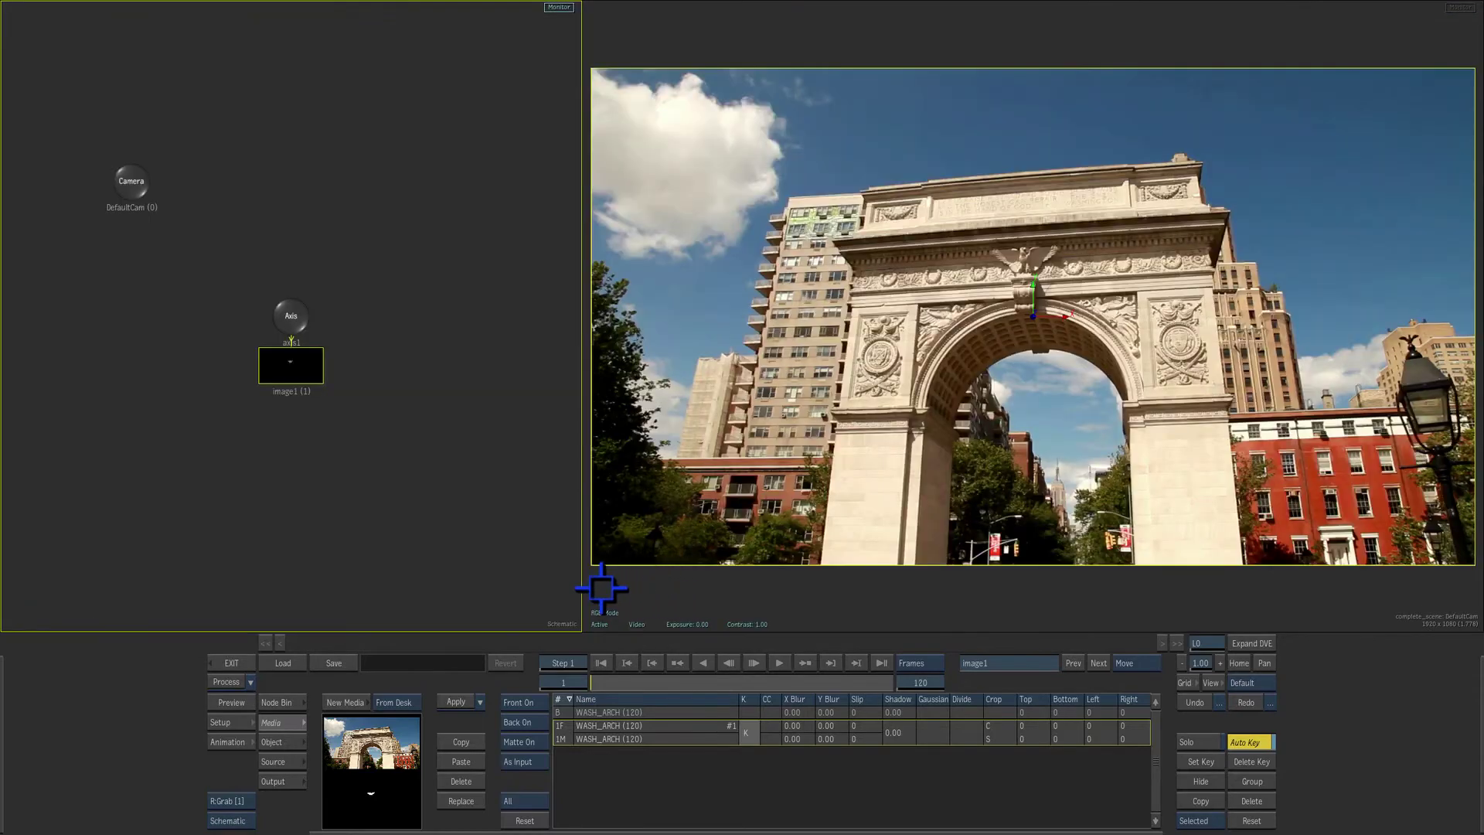
pyautogui.moveTo(586, 591); pyautogui.dragTo(496, 591)
pyautogui.moveTo(324, 390); pyautogui.dragTo(302, 454)
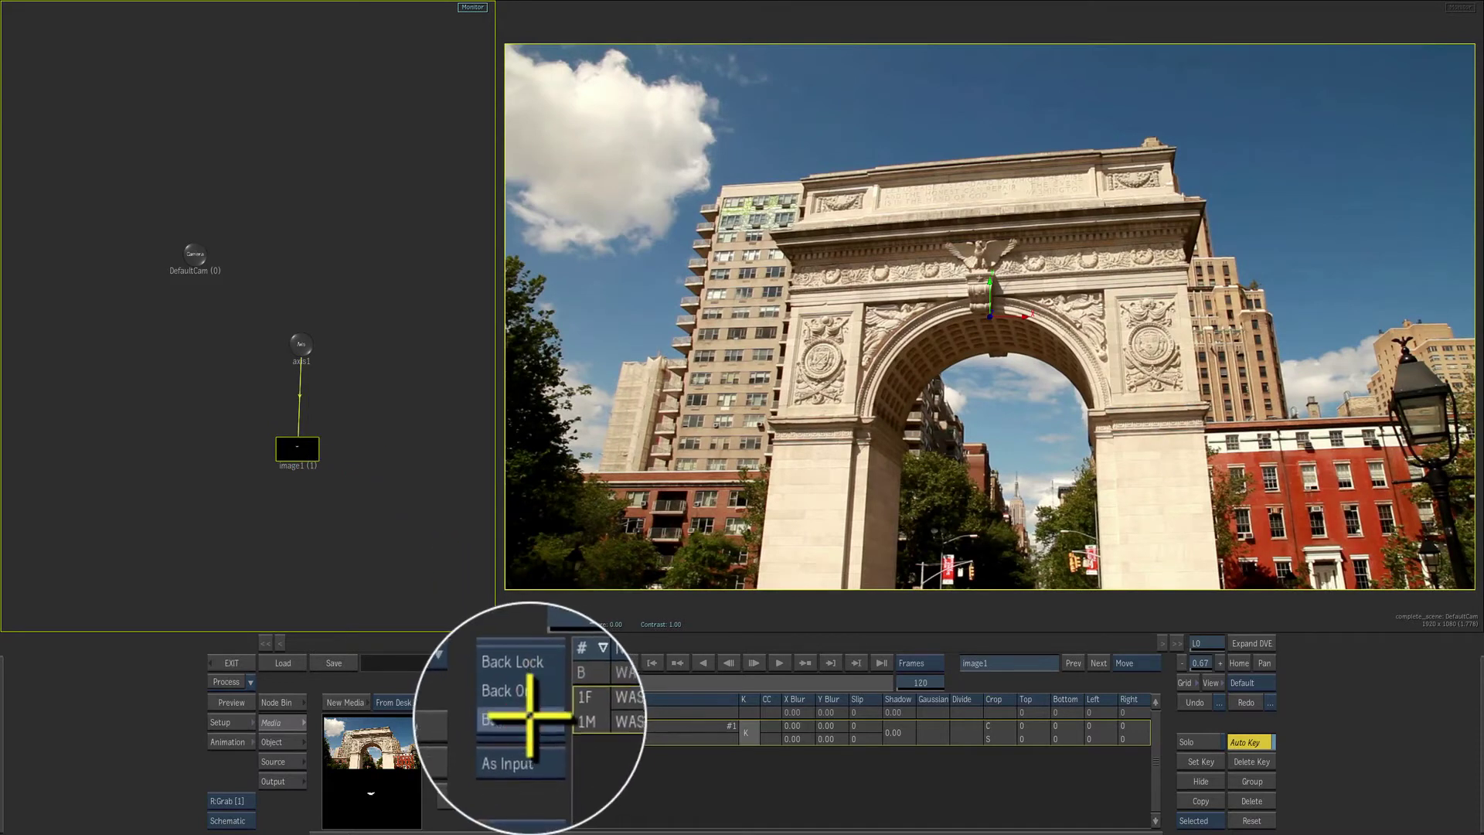
# Hide the background, scrub the clip to check the isolated eagle, and turn the background back on
pyautogui.click(518, 722)
pyautogui.moveTo(597, 681); pyautogui.dragTo(880, 665)
pyautogui.moveTo(783, 659)
pyautogui.mouseDown()
pyautogui.moveTo(557, 639)
pyautogui.moveTo(745, 643)
pyautogui.moveTo(732, 633)
pyautogui.moveTo(510, 623)
pyautogui.mouseUp()
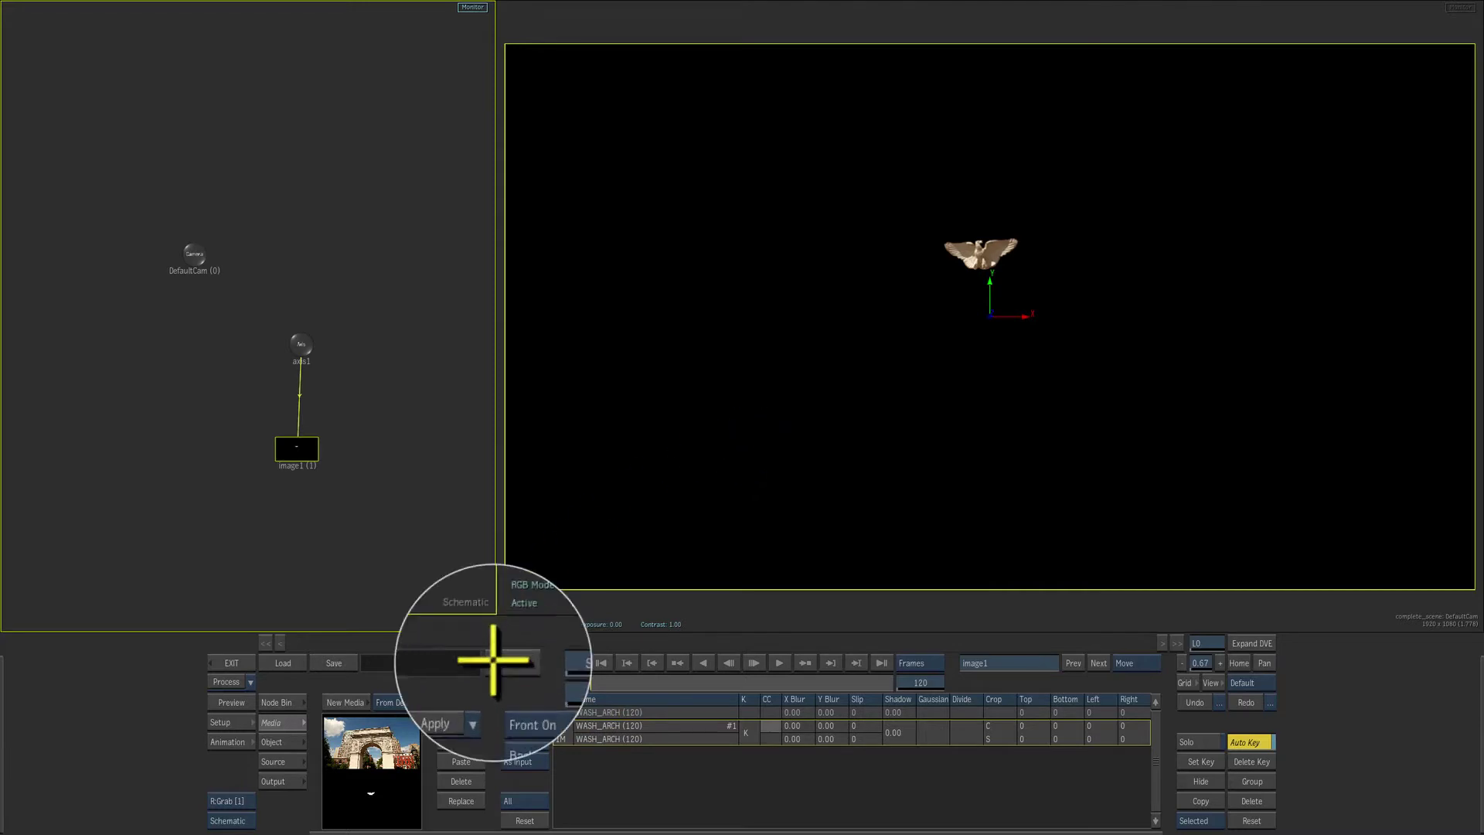
pyautogui.click(537, 703)
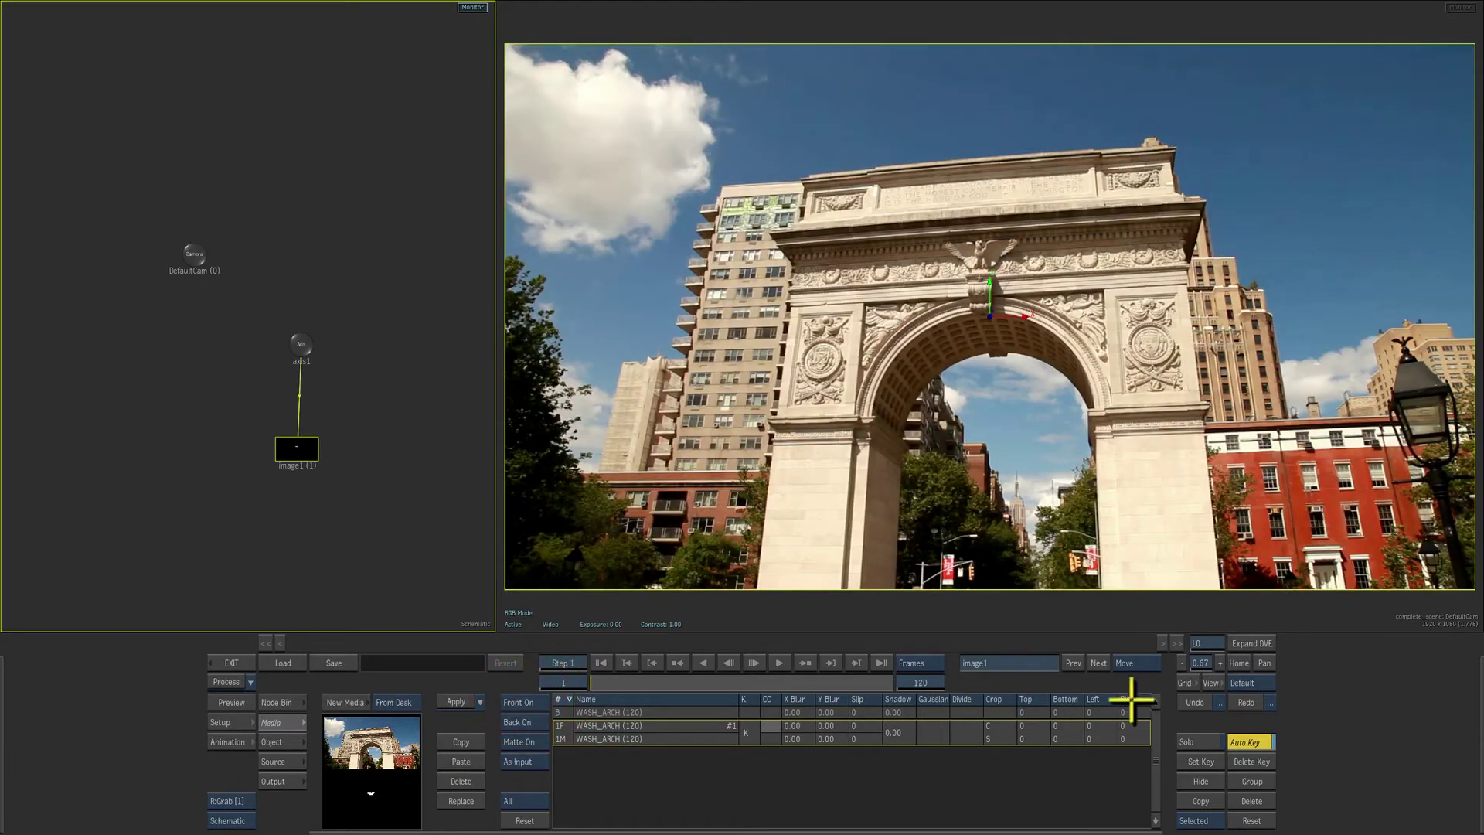
# Try tinting the eagle yellow with the colour corrector's Master balance, using Hue 46 and Gain 79.7
pyautogui.click(775, 725)
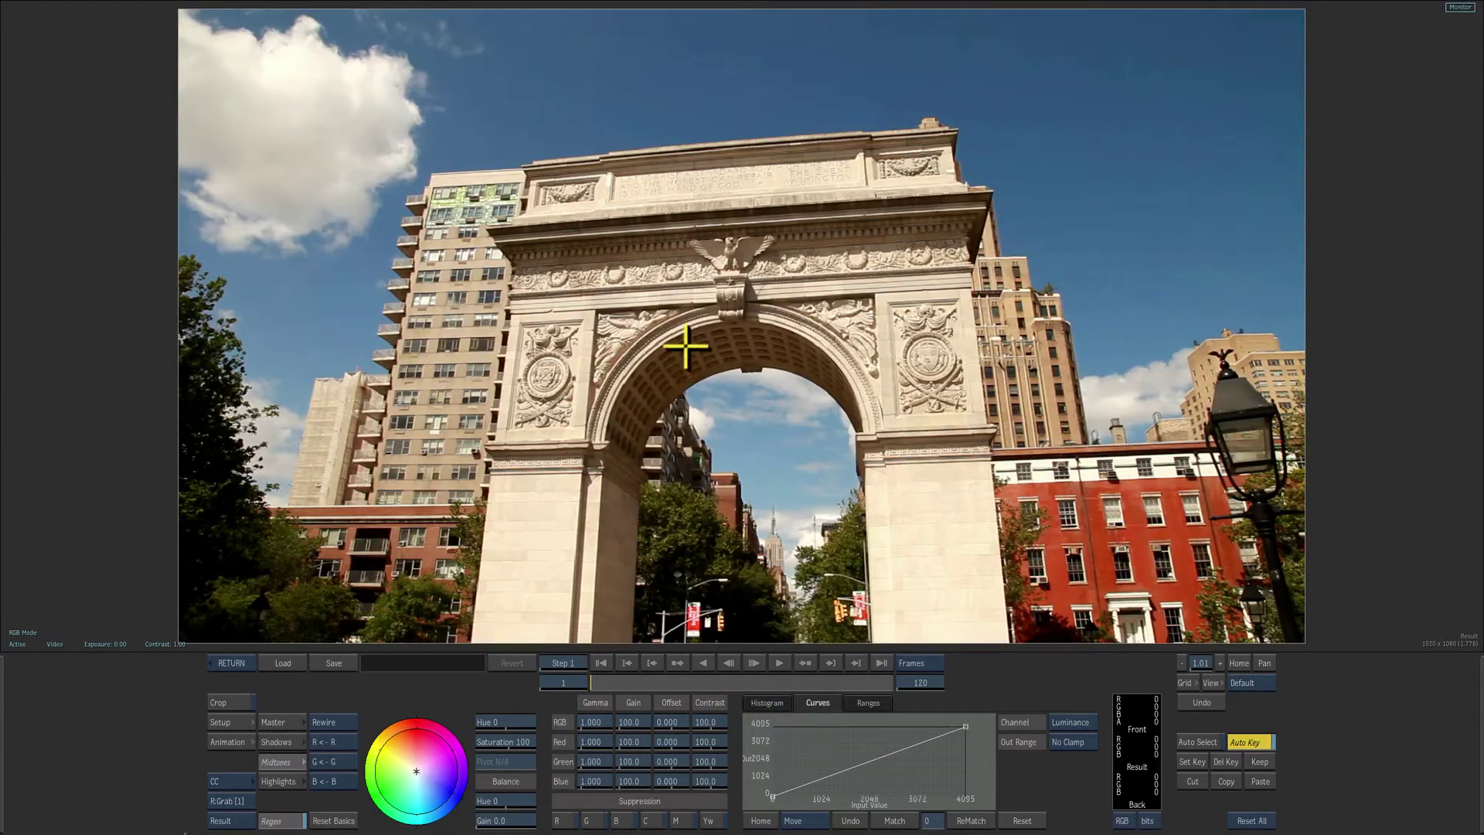
pyautogui.moveTo(808, 364); pyautogui.dragTo(792, 430)
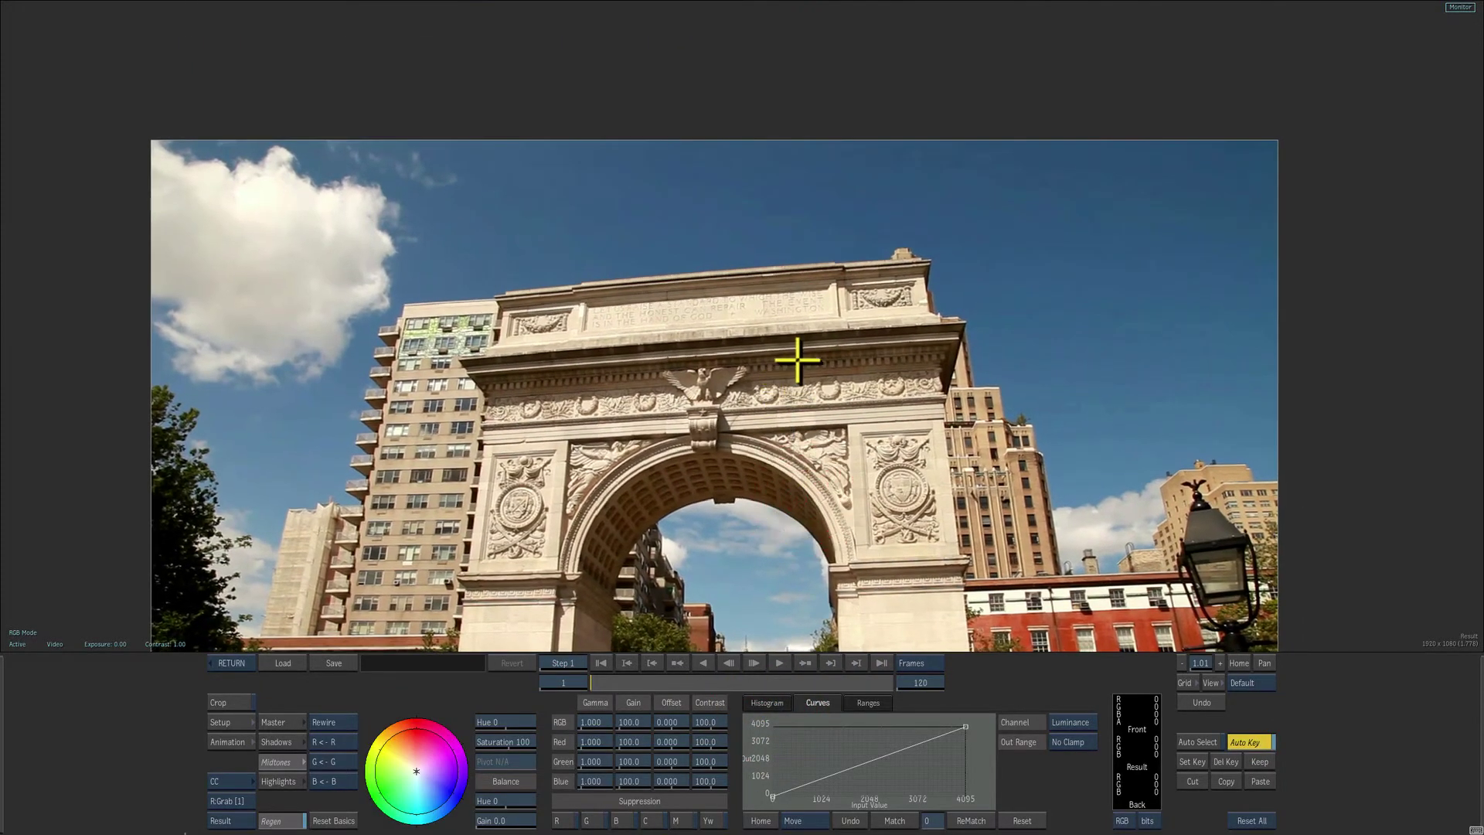
pyautogui.moveTo(797, 360); pyautogui.dragTo(851, 368)
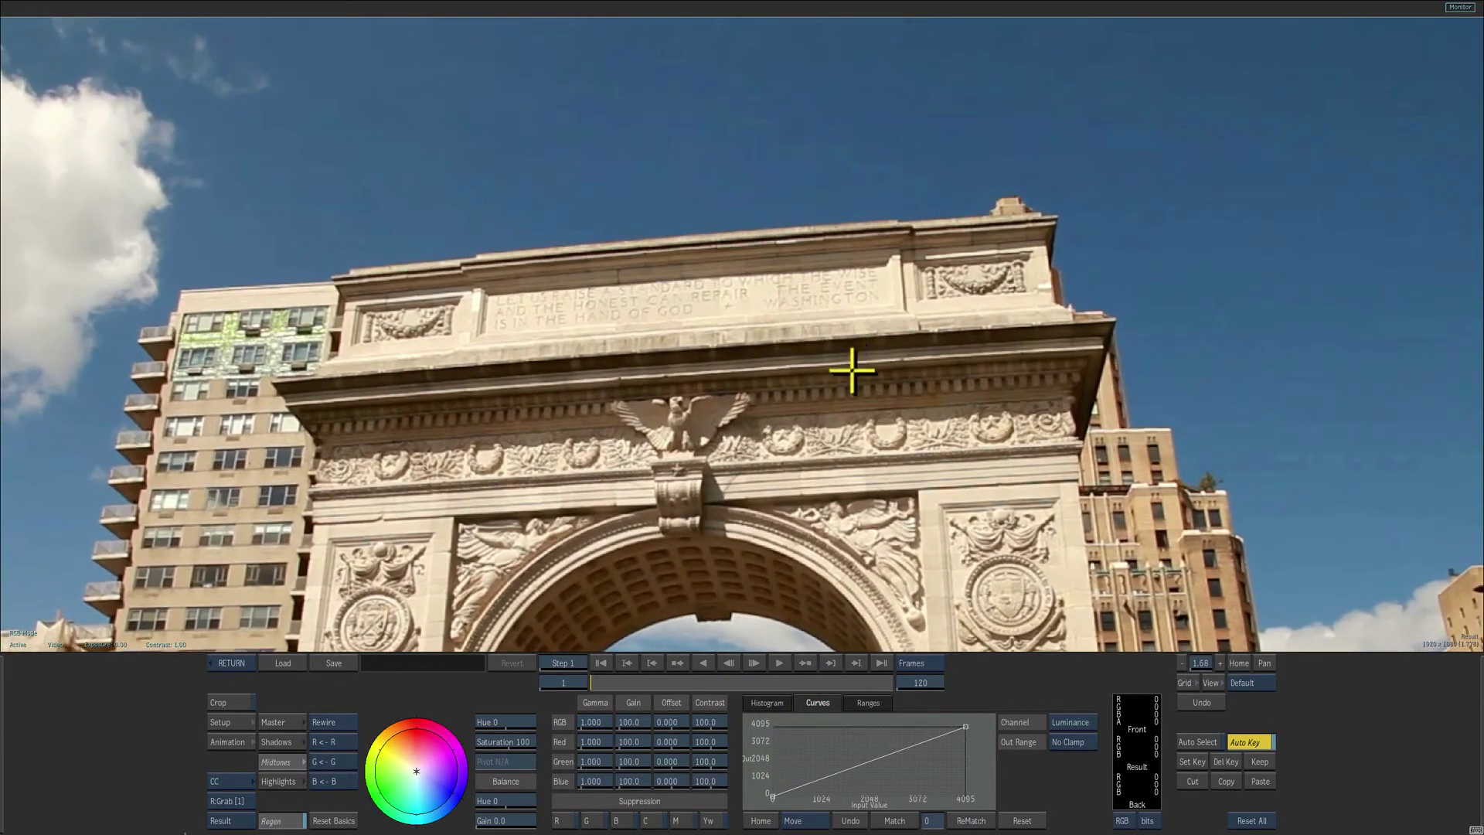
pyautogui.click(282, 722)
pyautogui.moveTo(412, 768); pyautogui.dragTo(394, 758)
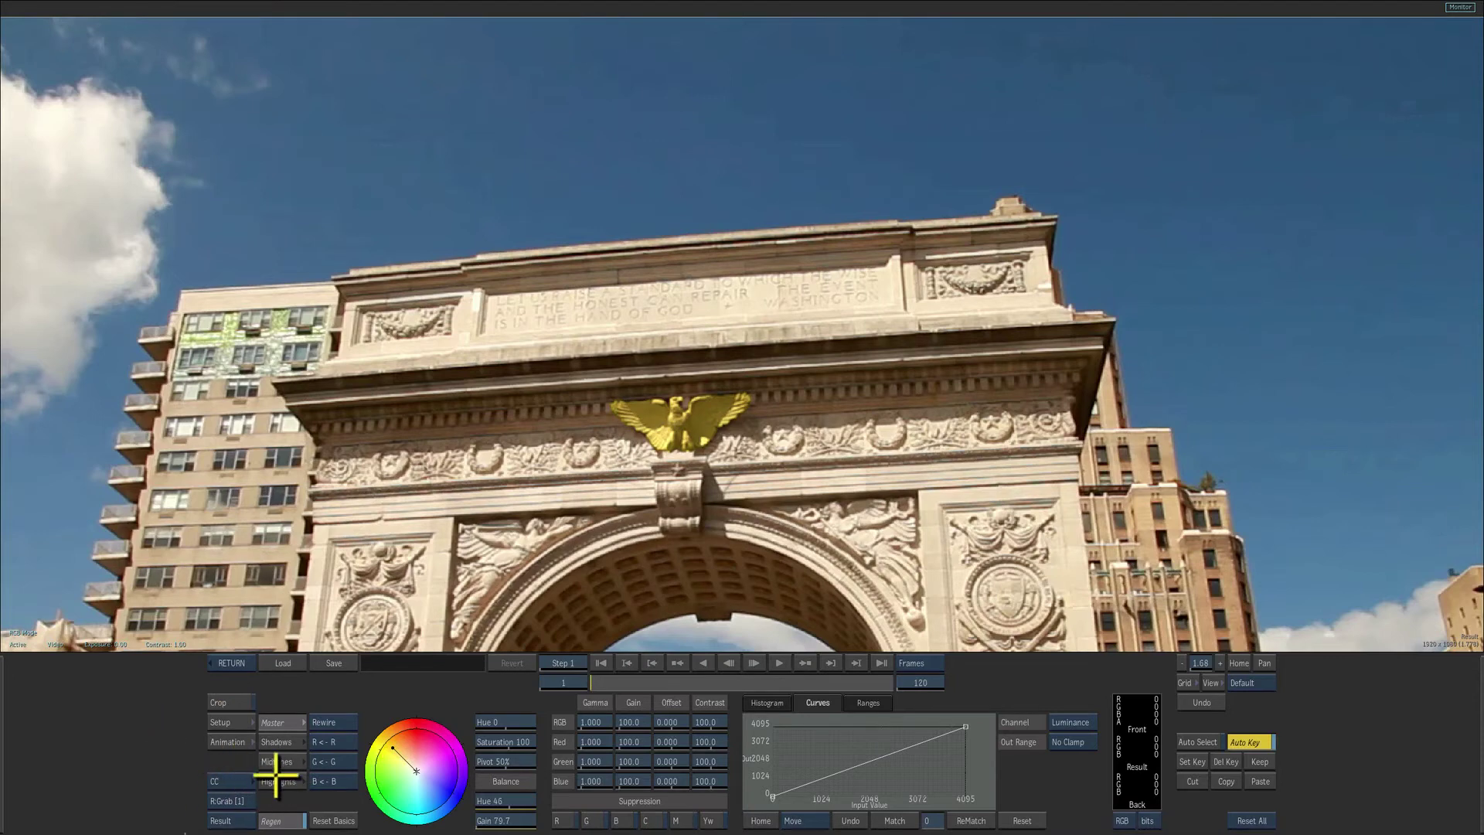
# Switch the eagle's correction to the Colour Warper, load the gold setup, and check the result through the clip in Action
pyautogui.click(230, 781)
pyautogui.click(232, 734)
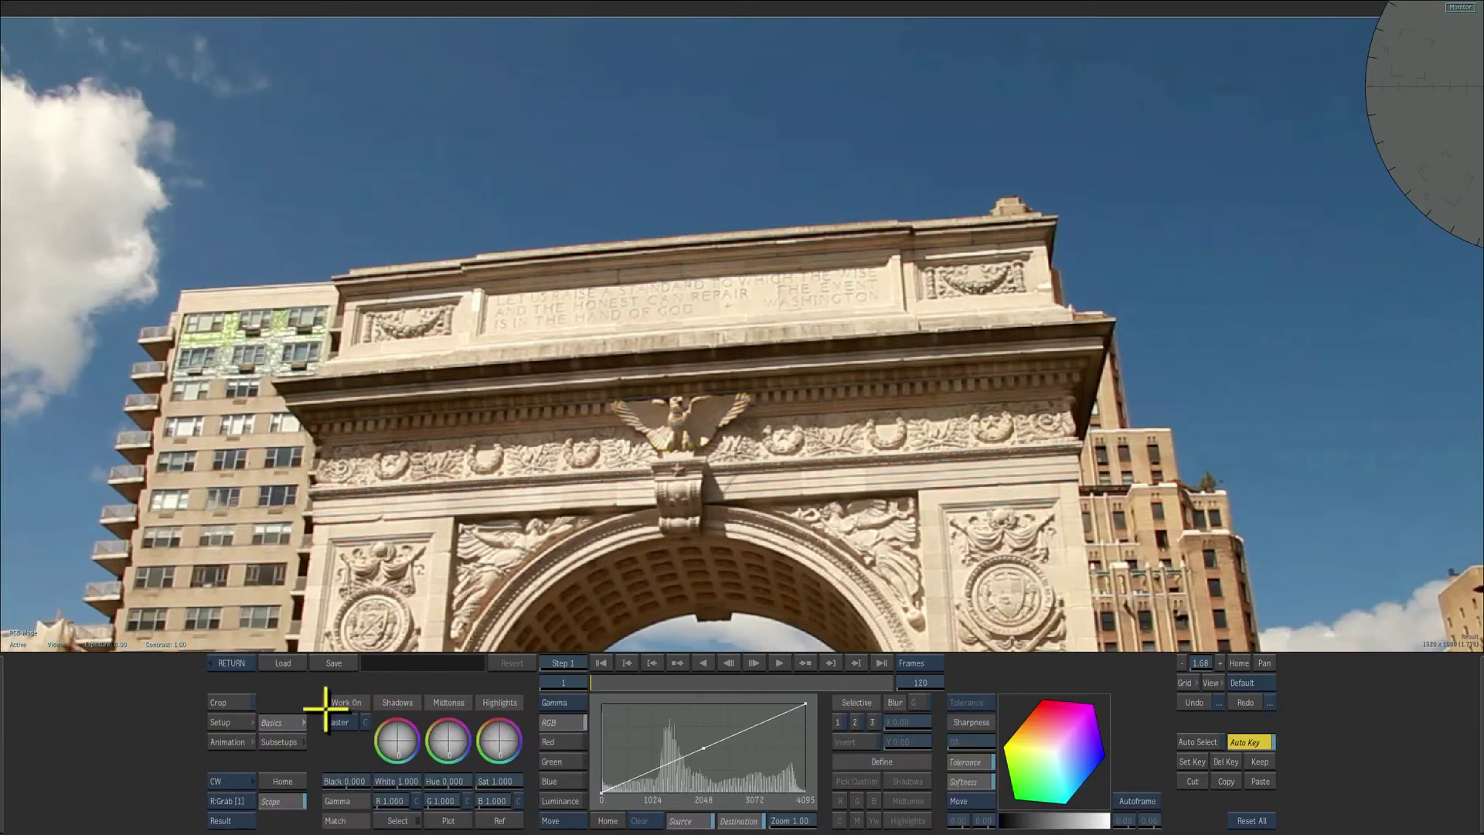
pyautogui.click(282, 663)
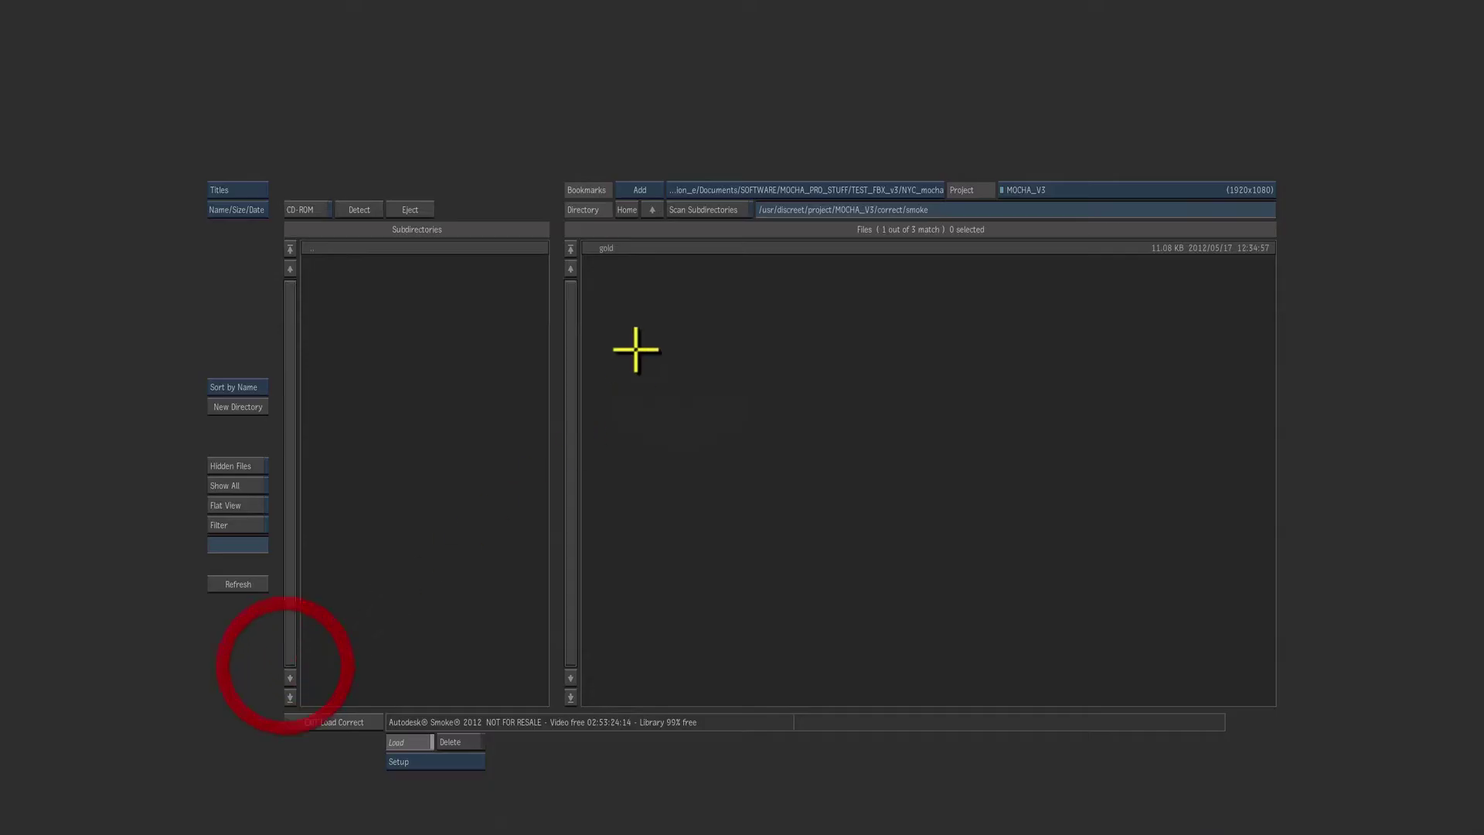
pyautogui.click(634, 247)
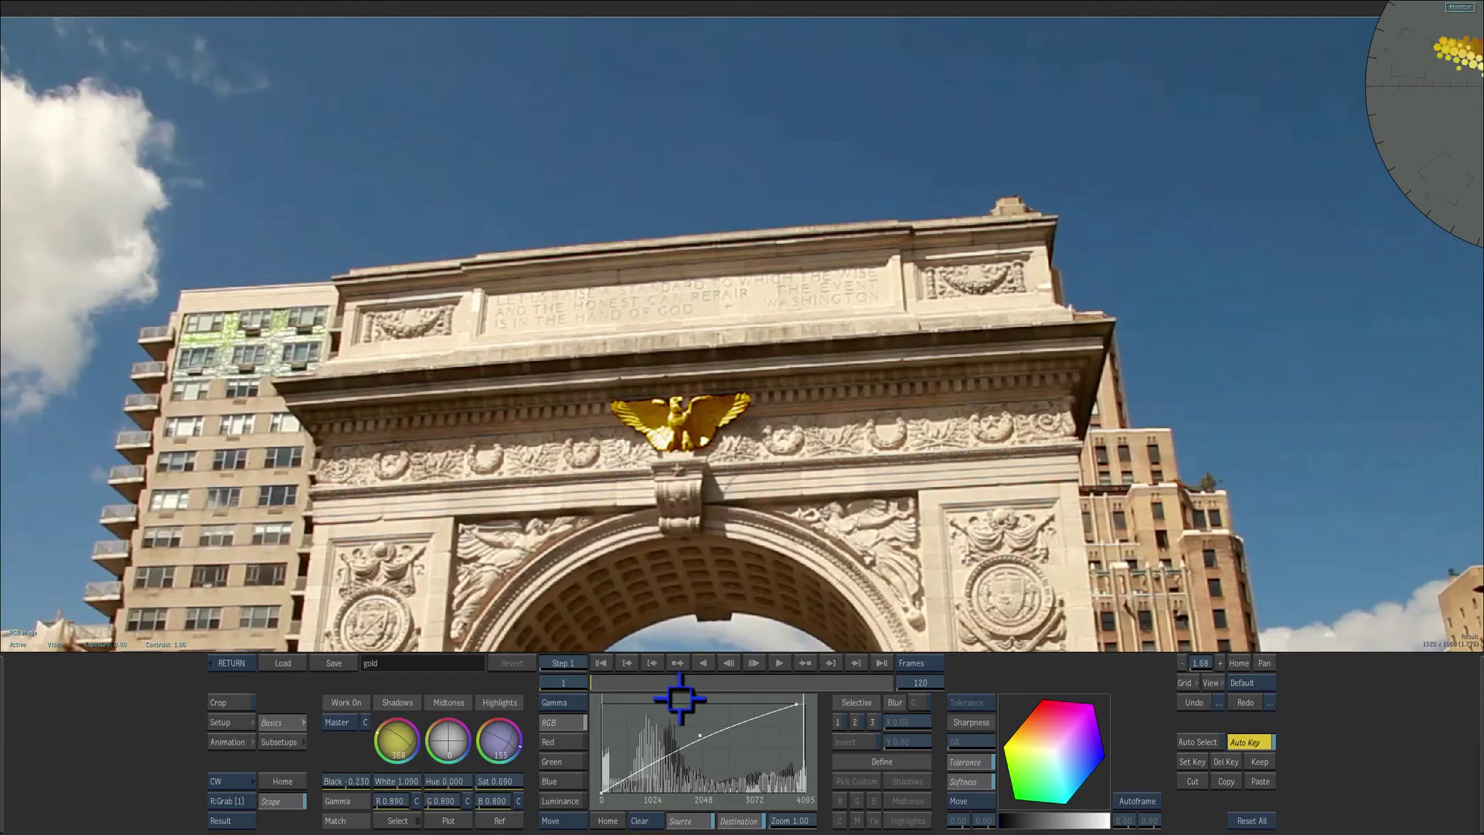
pyautogui.click(665, 752)
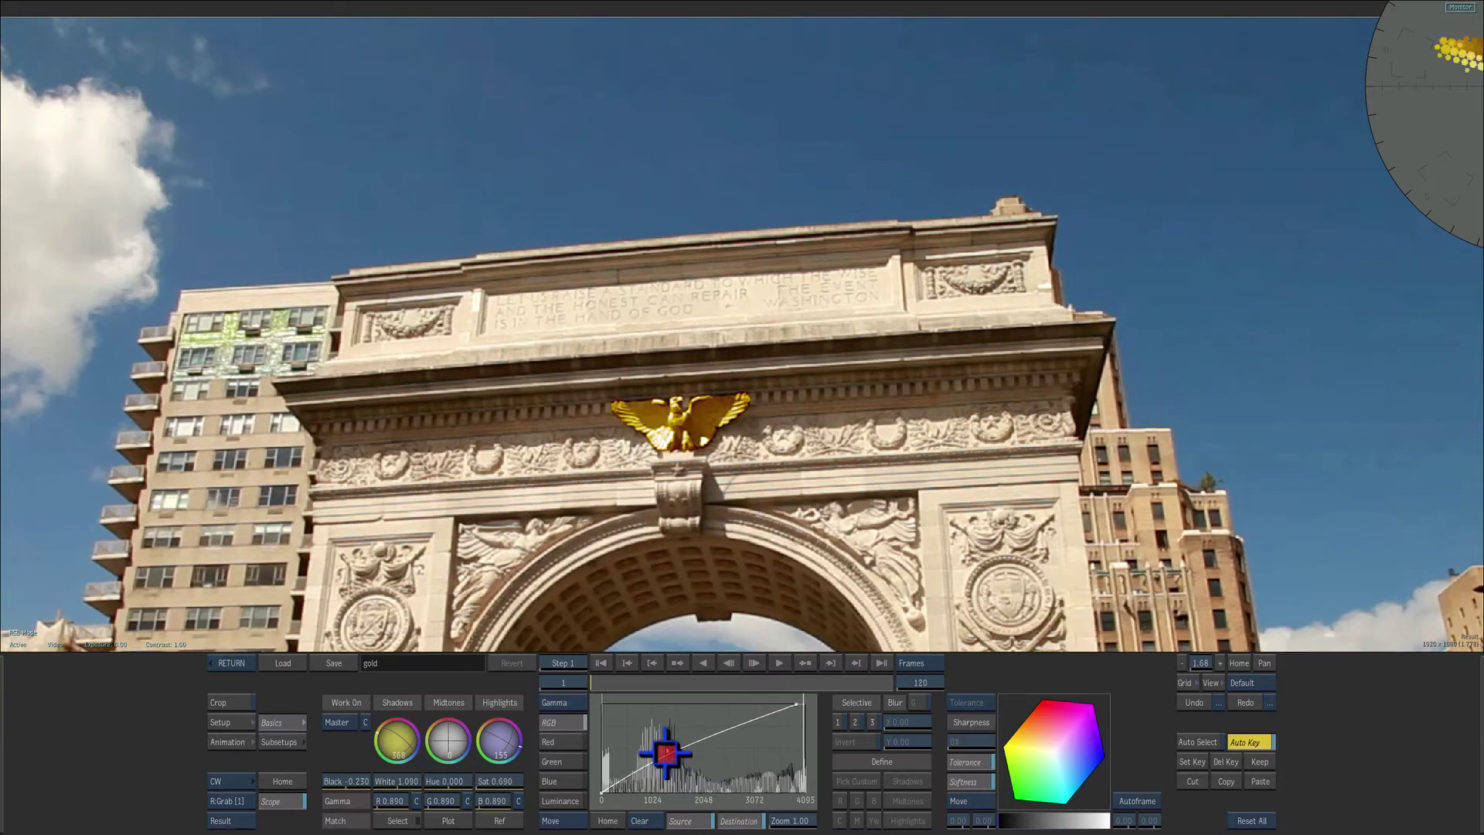
pyautogui.click(234, 662)
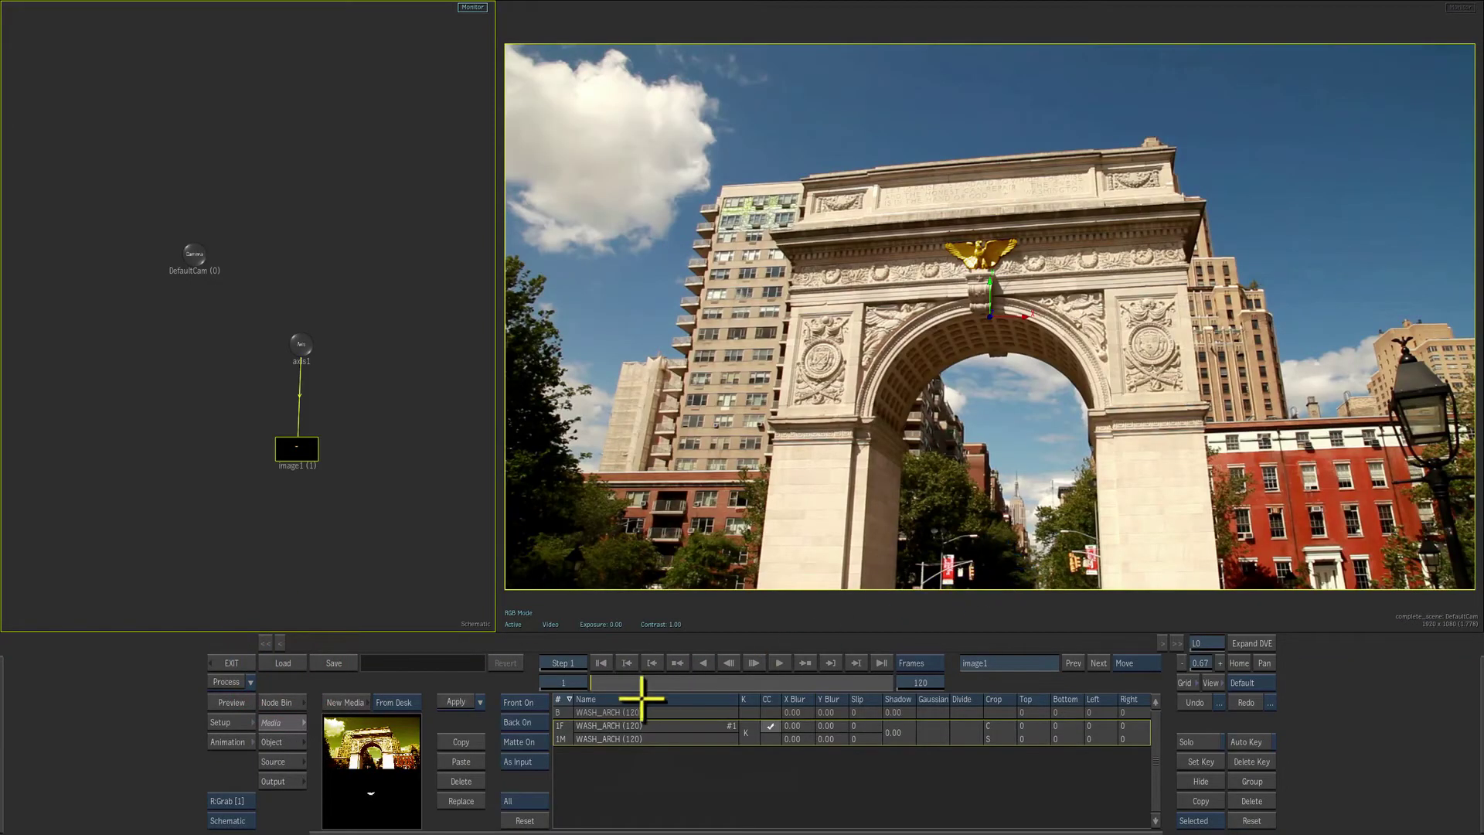
pyautogui.moveTo(616, 681); pyautogui.dragTo(484, 646)
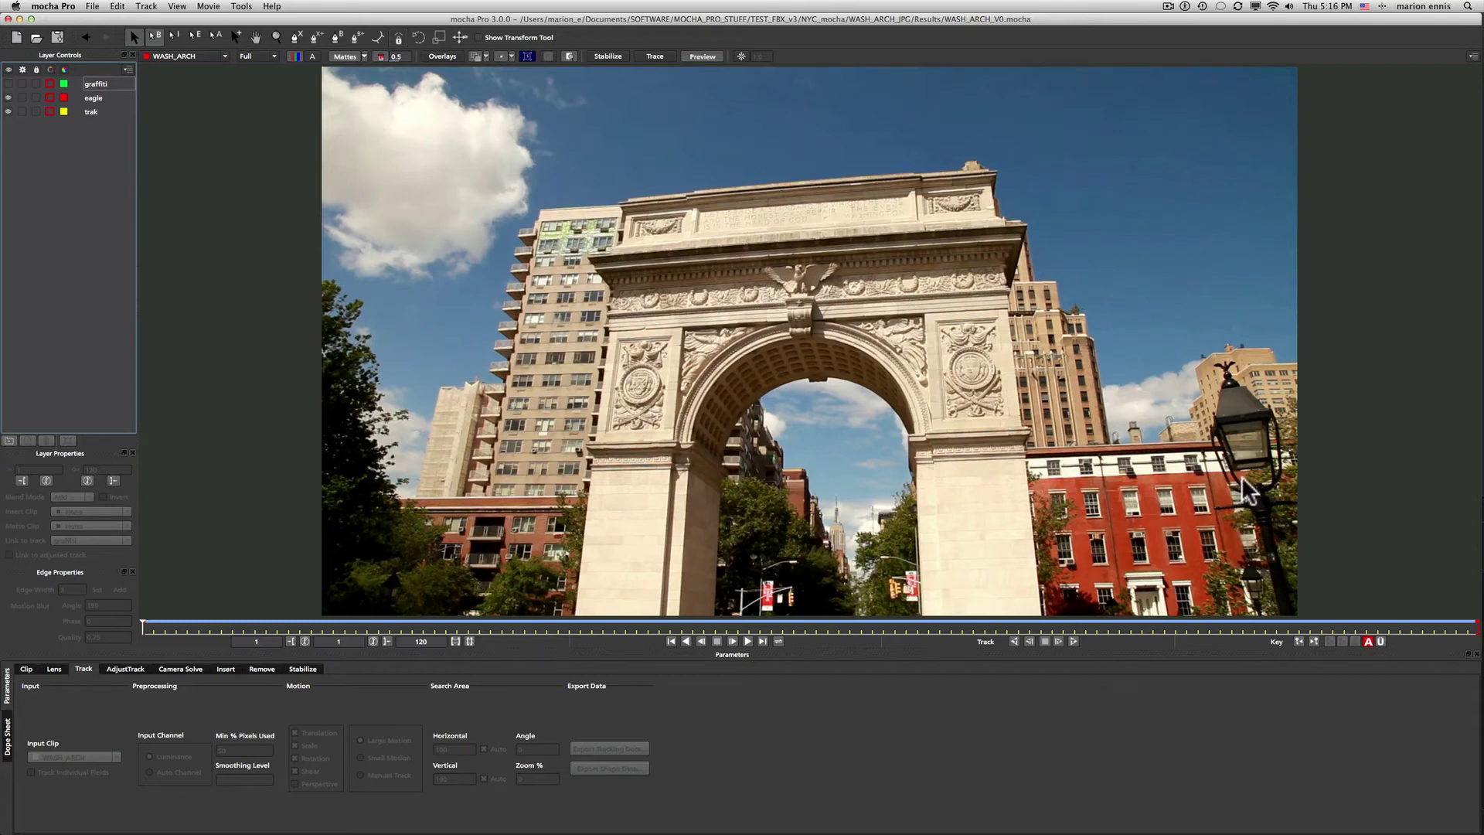
# Switch to mocha Pro, select the graffiti layer, make it visible, and scrub the clip to check its motion
pyautogui.click(1176, 485)
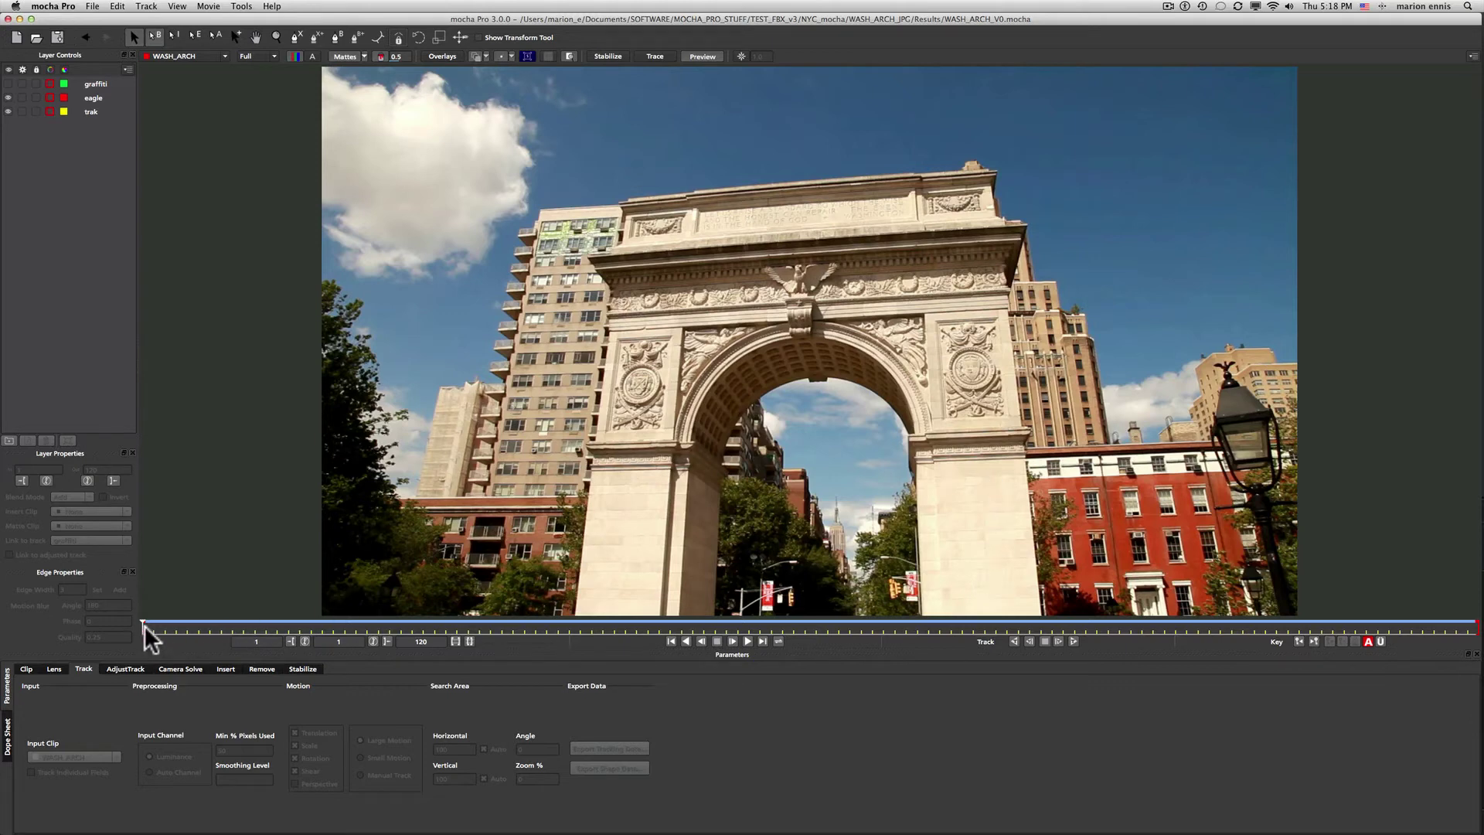
pyautogui.moveTo(143, 628); pyautogui.dragTo(83, 606)
pyautogui.click(89, 84)
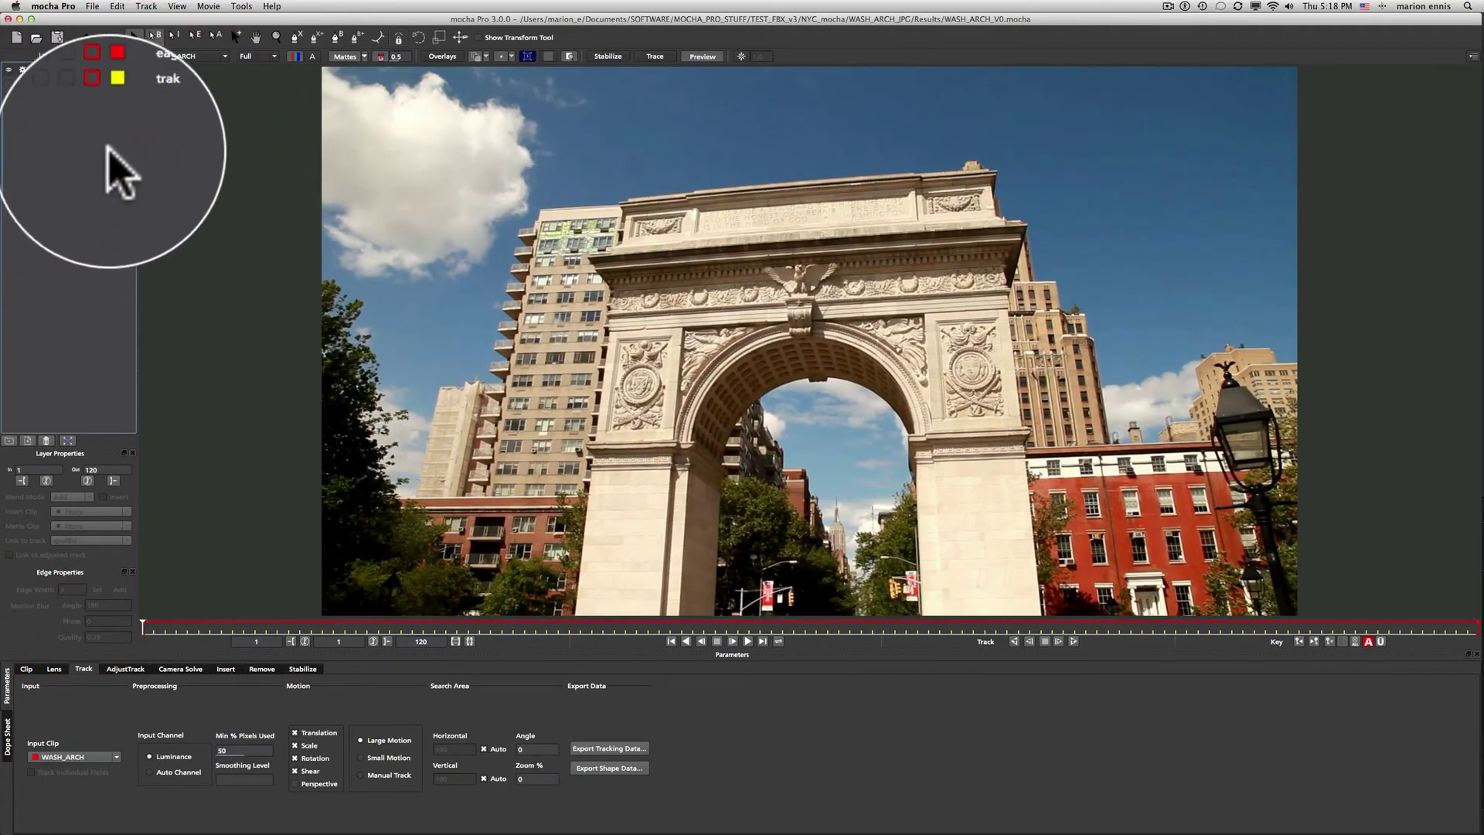
pyautogui.click(50, 83)
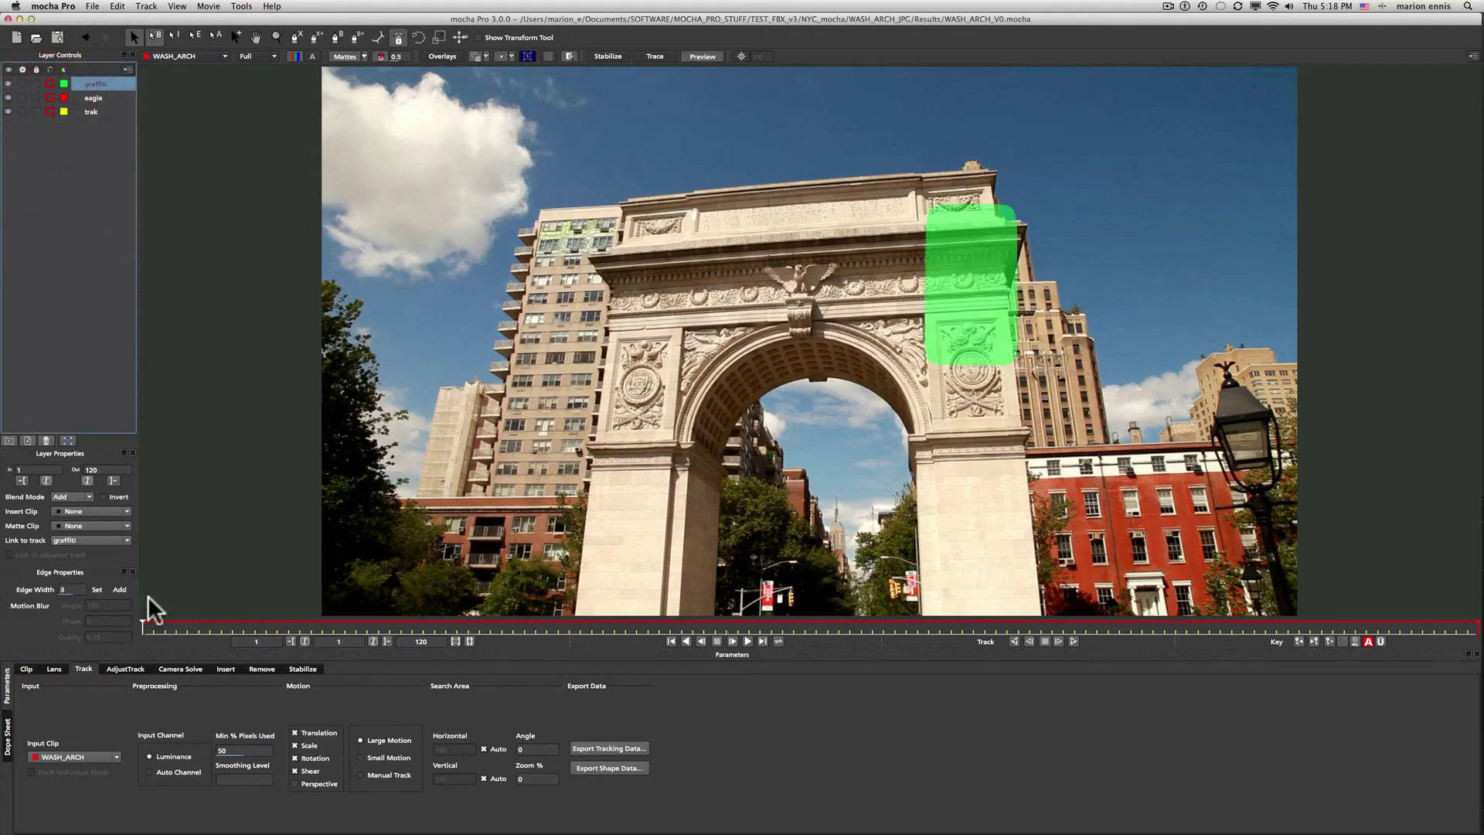
pyautogui.moveTo(141, 626); pyautogui.dragTo(23, 570)
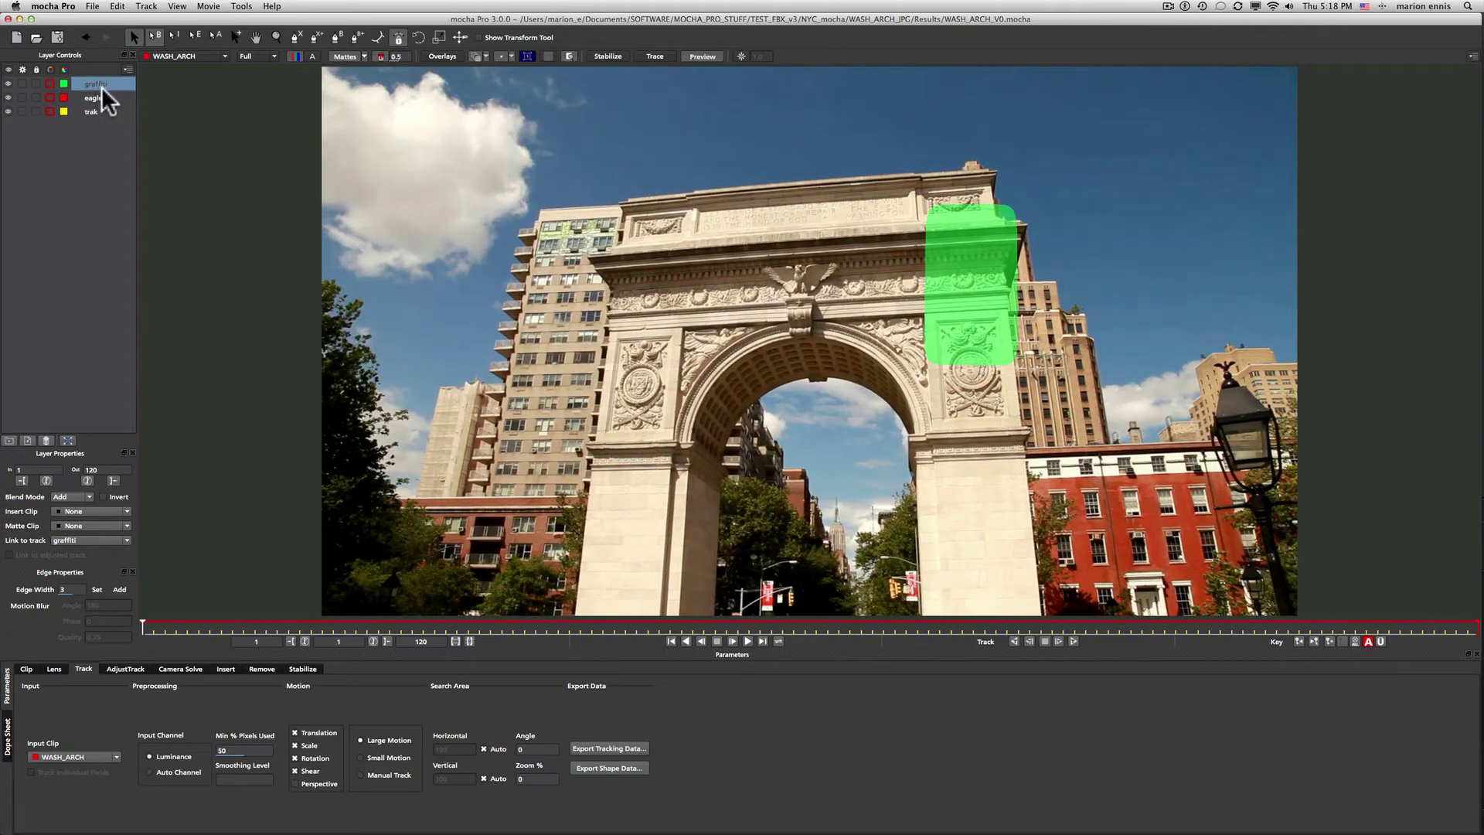
# Link the graffiti layer to the trak layer's track and scrub to frame 60 to check its placement
pyautogui.click(77, 540)
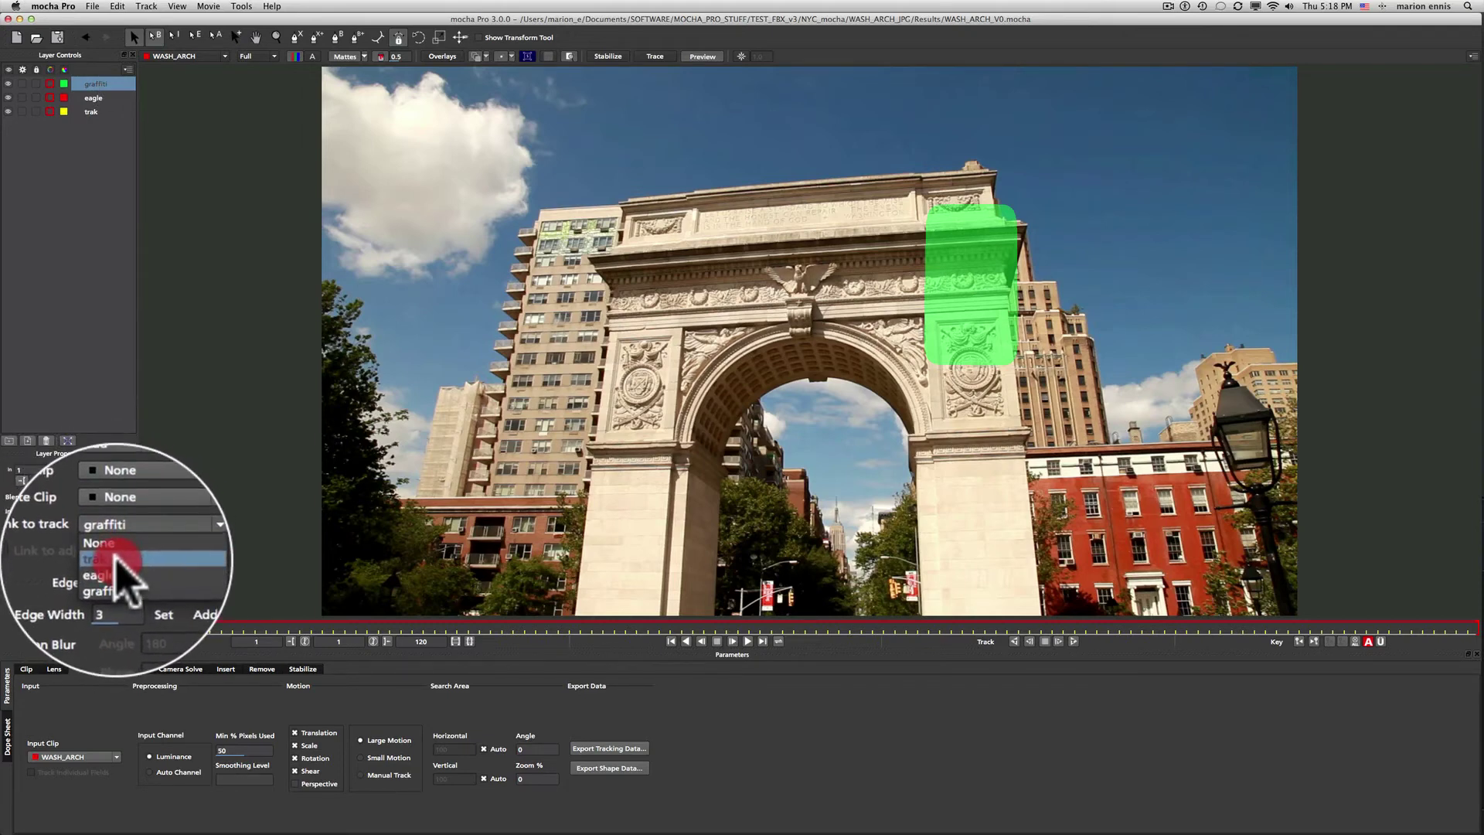
pyautogui.click(70, 557)
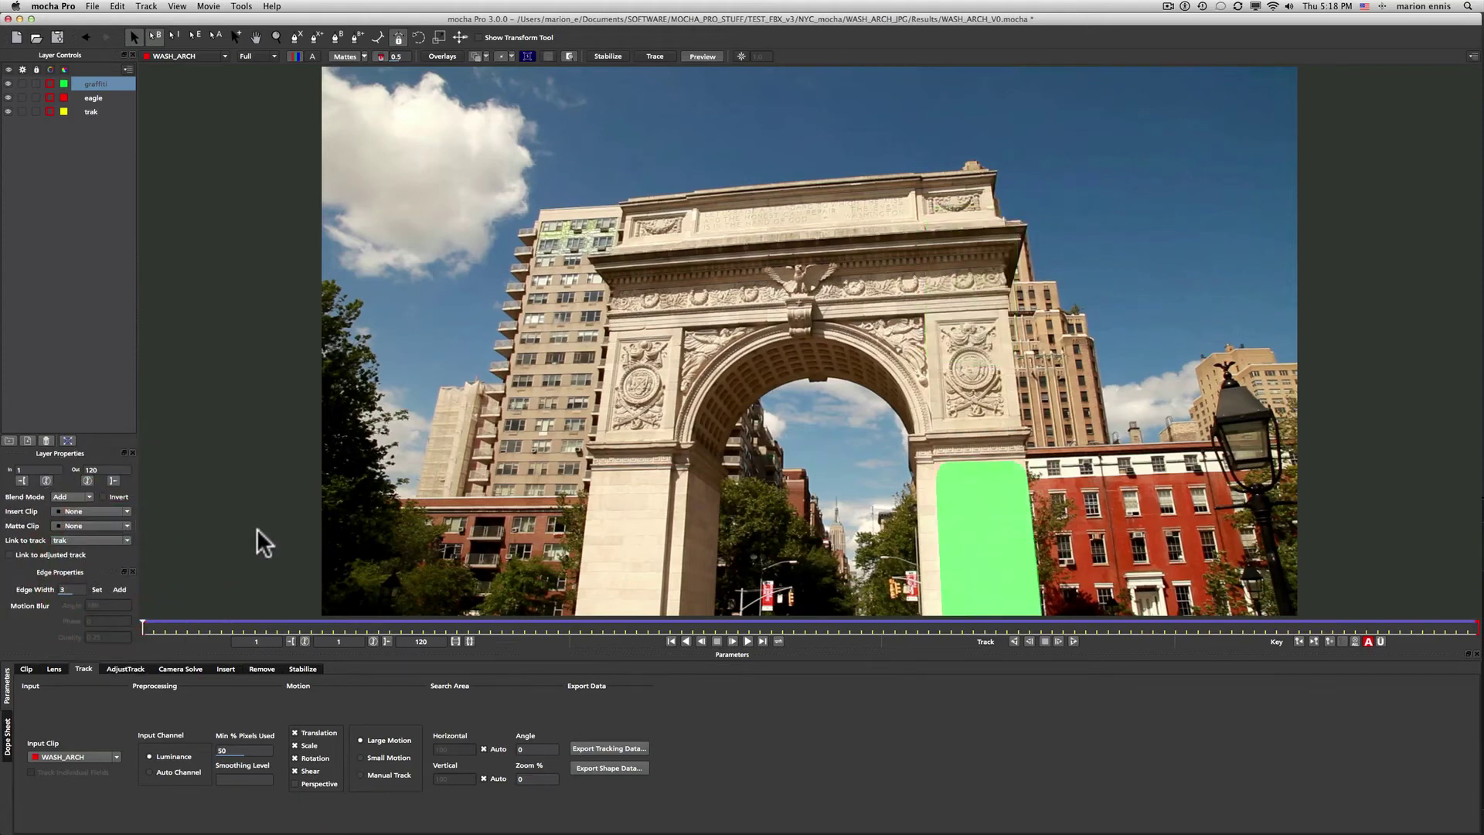
pyautogui.moveTo(141, 629); pyautogui.dragTo(788, 612)
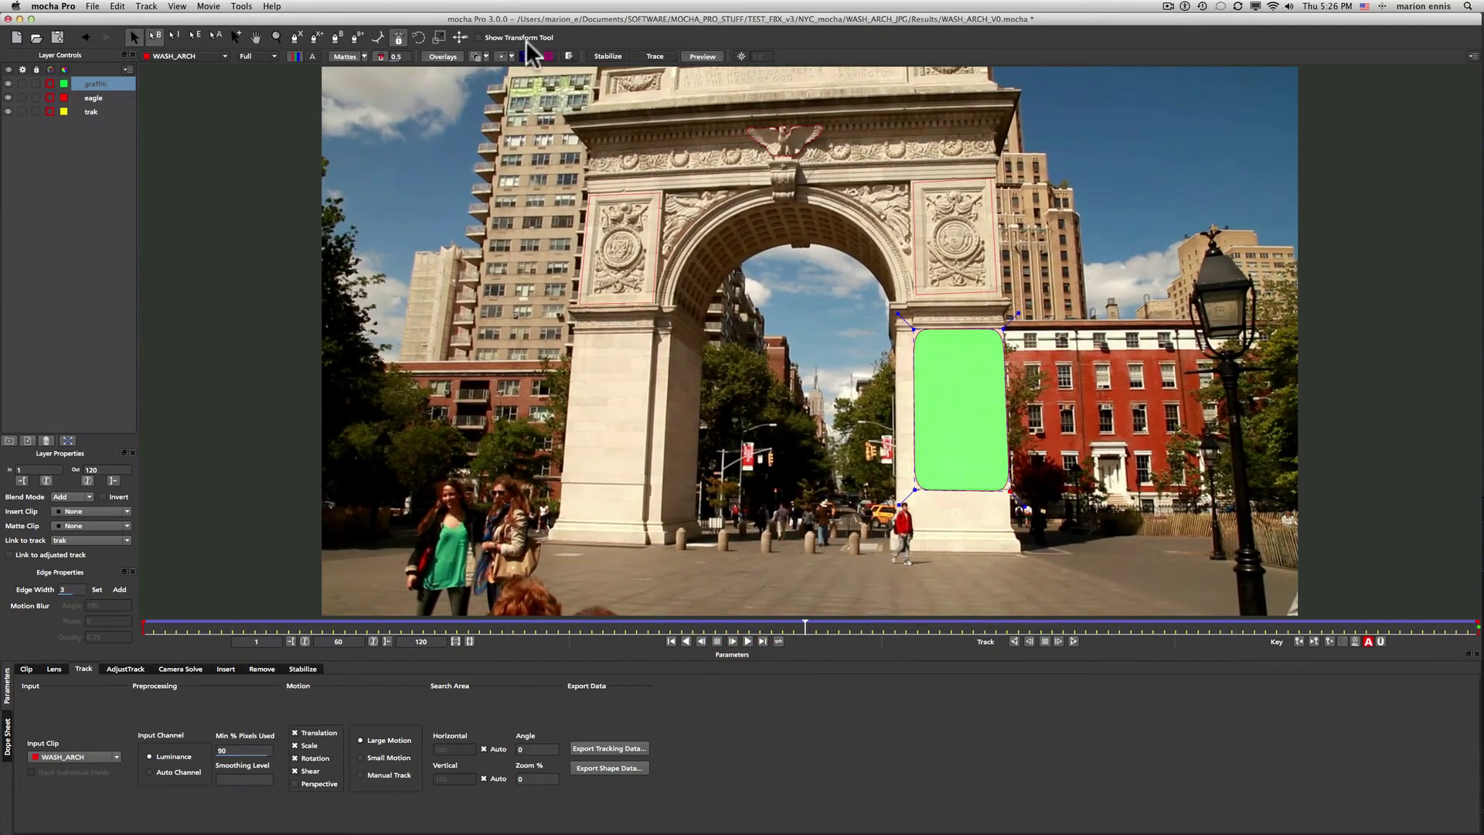
# Overlay the planar grid on the graffiti layer and scrub from frame 60 to 68 to check its perspective
pyautogui.click(548, 58)
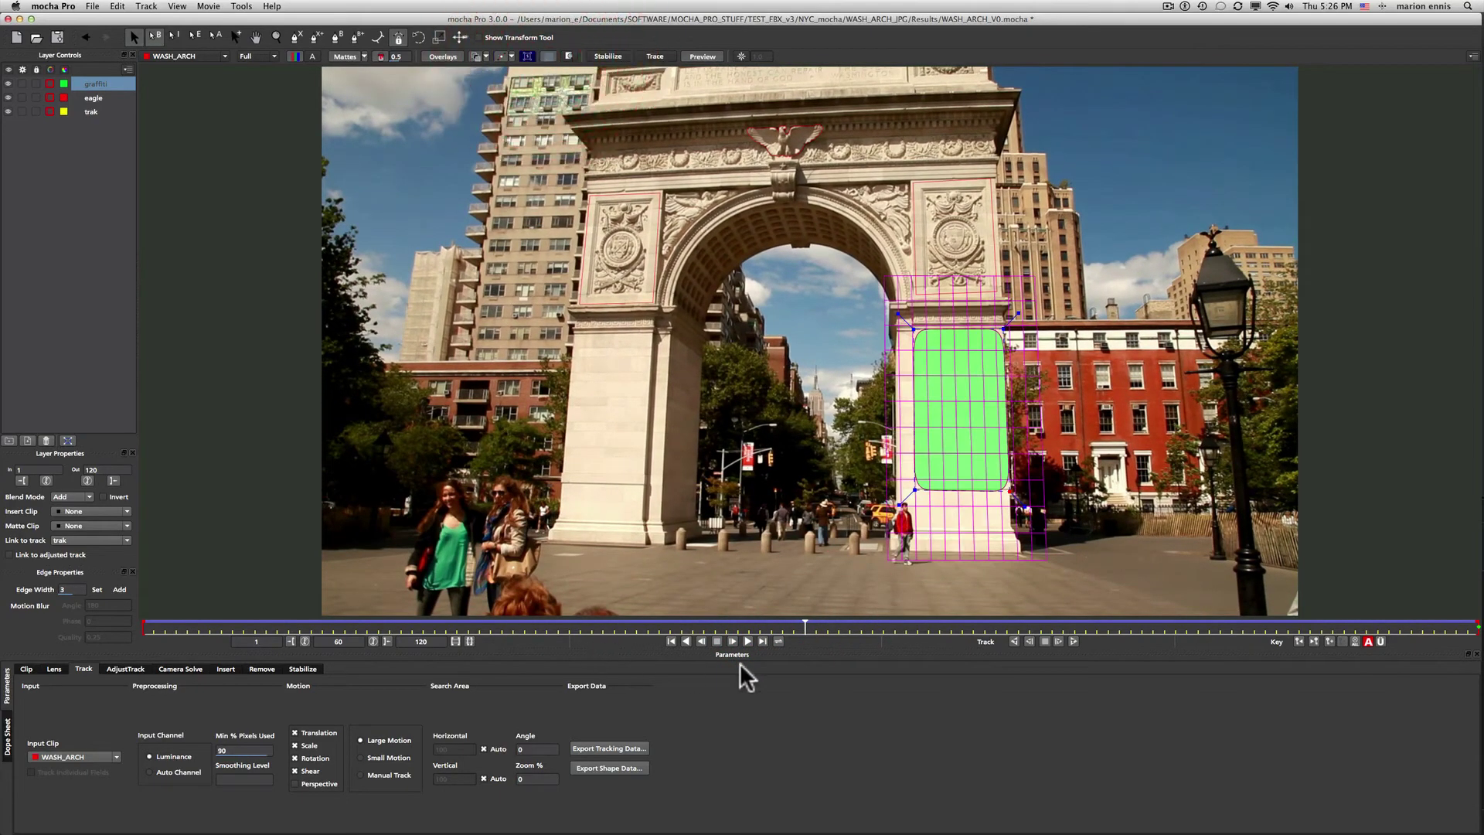
pyautogui.moveTo(804, 628); pyautogui.dragTo(893, 630)
pyautogui.click(548, 57)
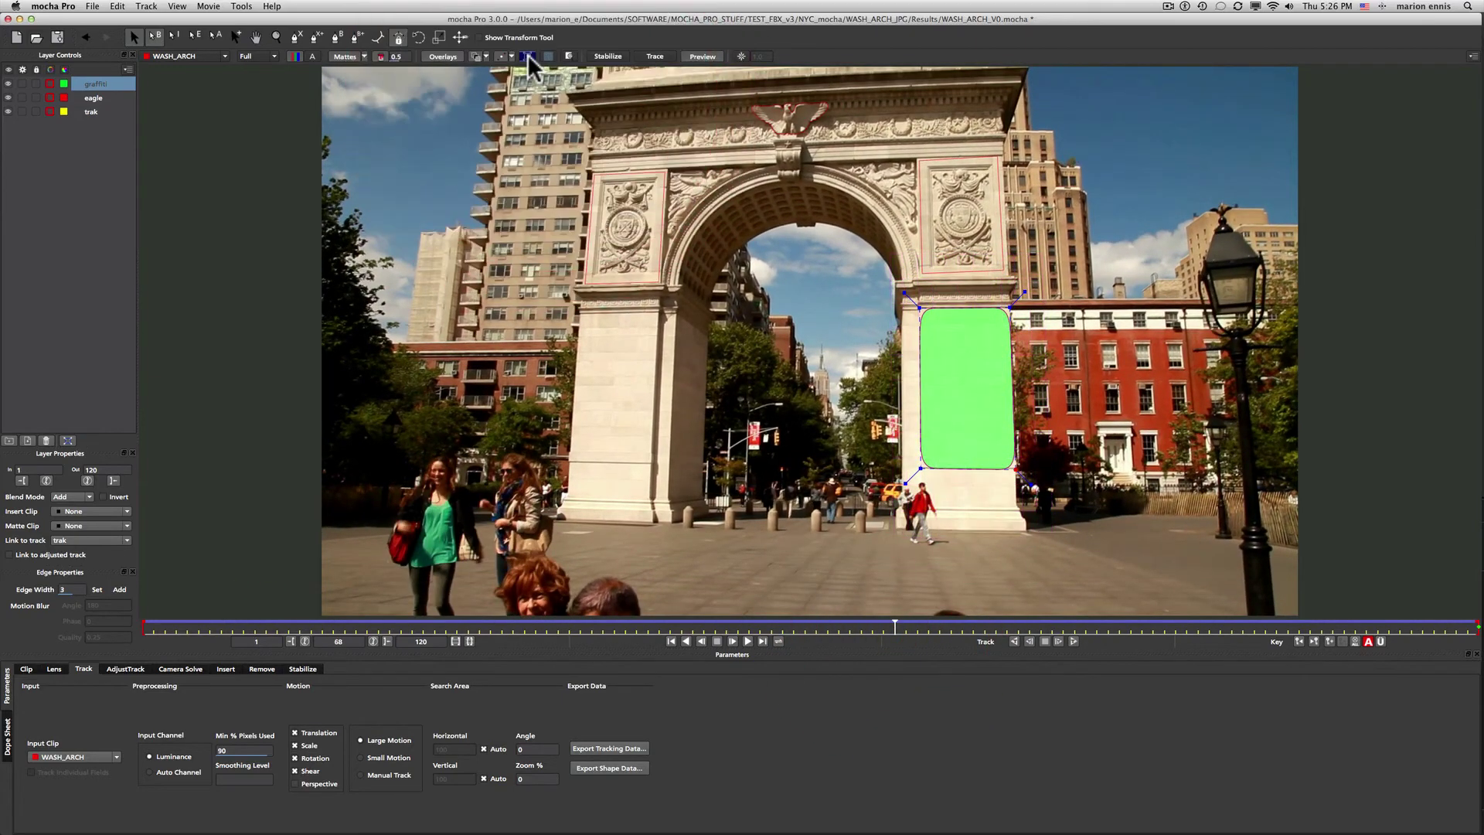
# Show the graffiti layer's planar surface at frame 60 and place its four corners on the corners of the green shape
pyautogui.click(528, 56)
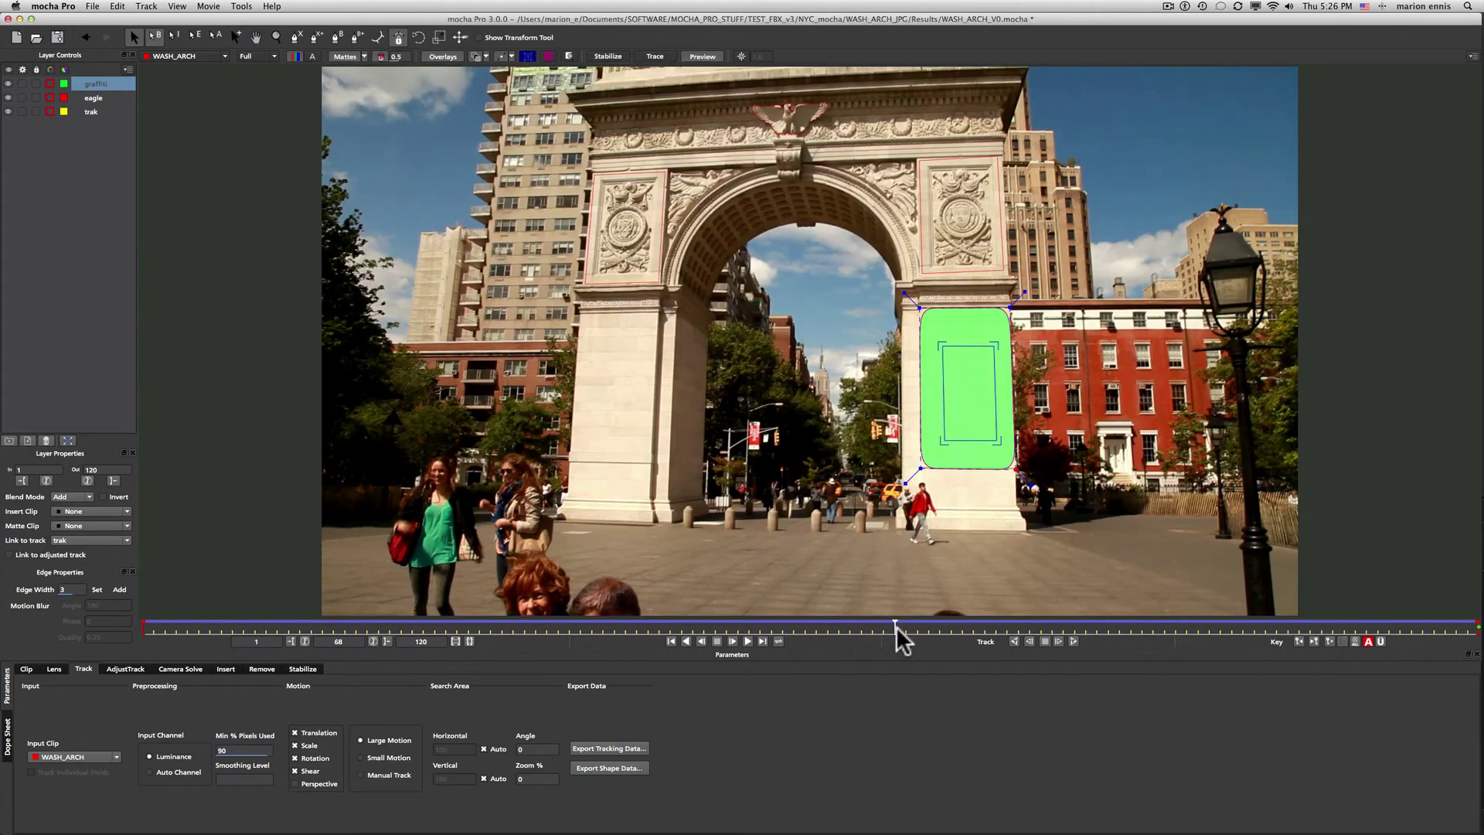
pyautogui.moveTo(895, 627); pyautogui.dragTo(804, 625)
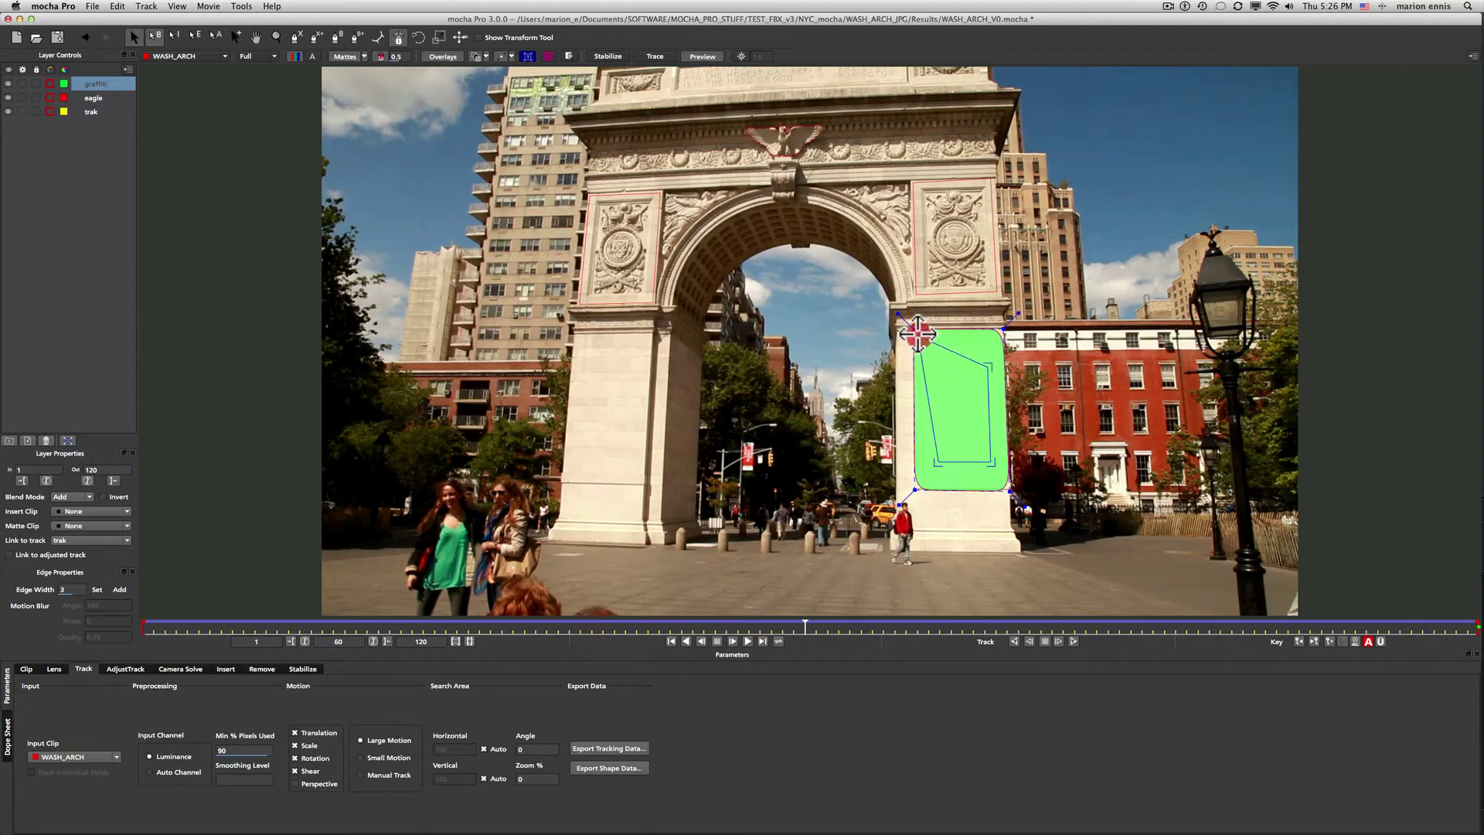
pyautogui.click(918, 334)
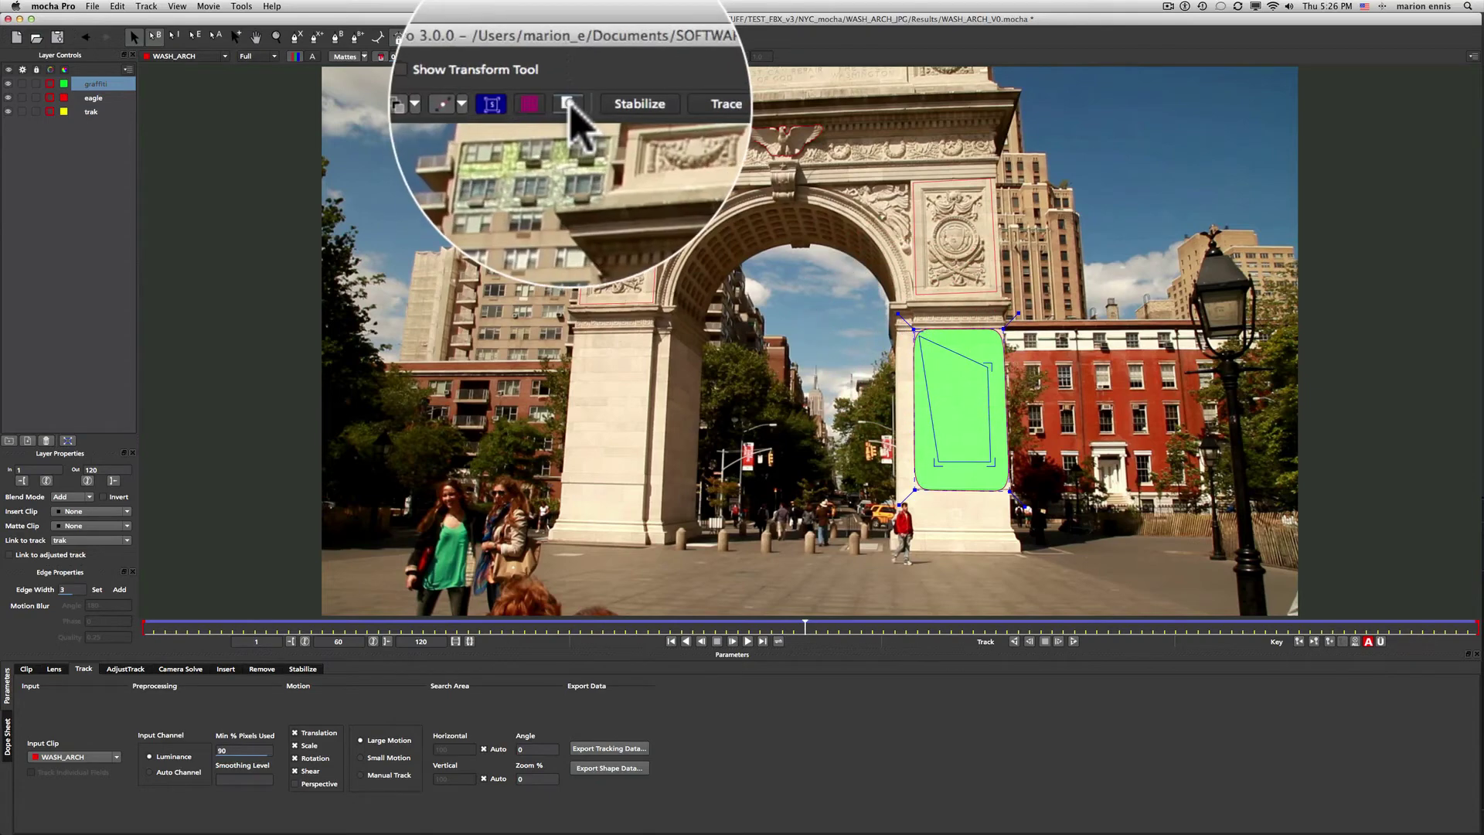
pyautogui.click(569, 56)
pyautogui.moveTo(919, 338); pyautogui.dragTo(1003, 327)
pyautogui.moveTo(935, 463); pyautogui.dragTo(1009, 490)
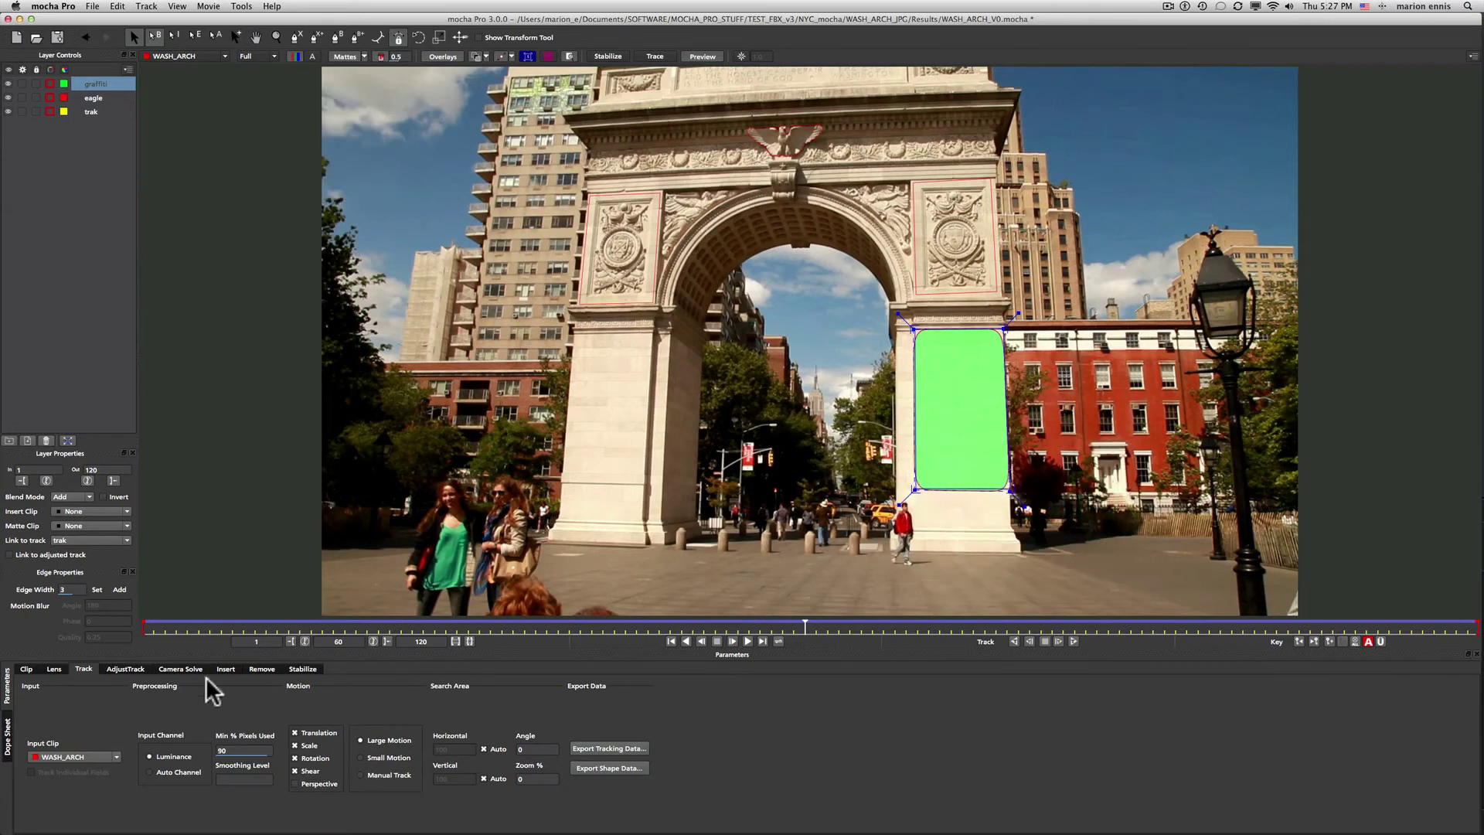
# Fine-tune the surface's upper-right reference point with AdjustTrack by nudging it up and right onto the pillar's edge
pyautogui.click(126, 669)
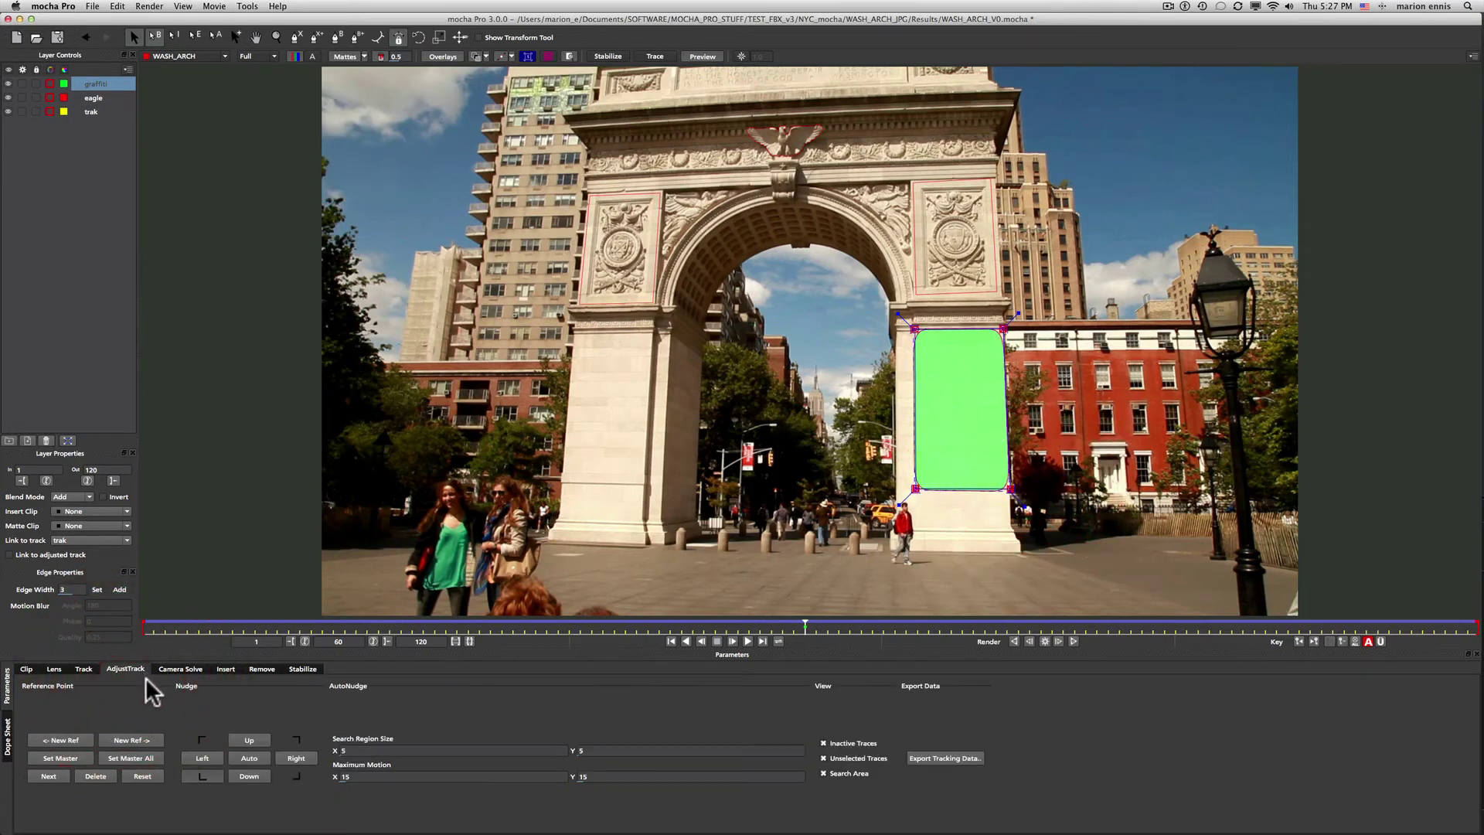
pyautogui.click(296, 756)
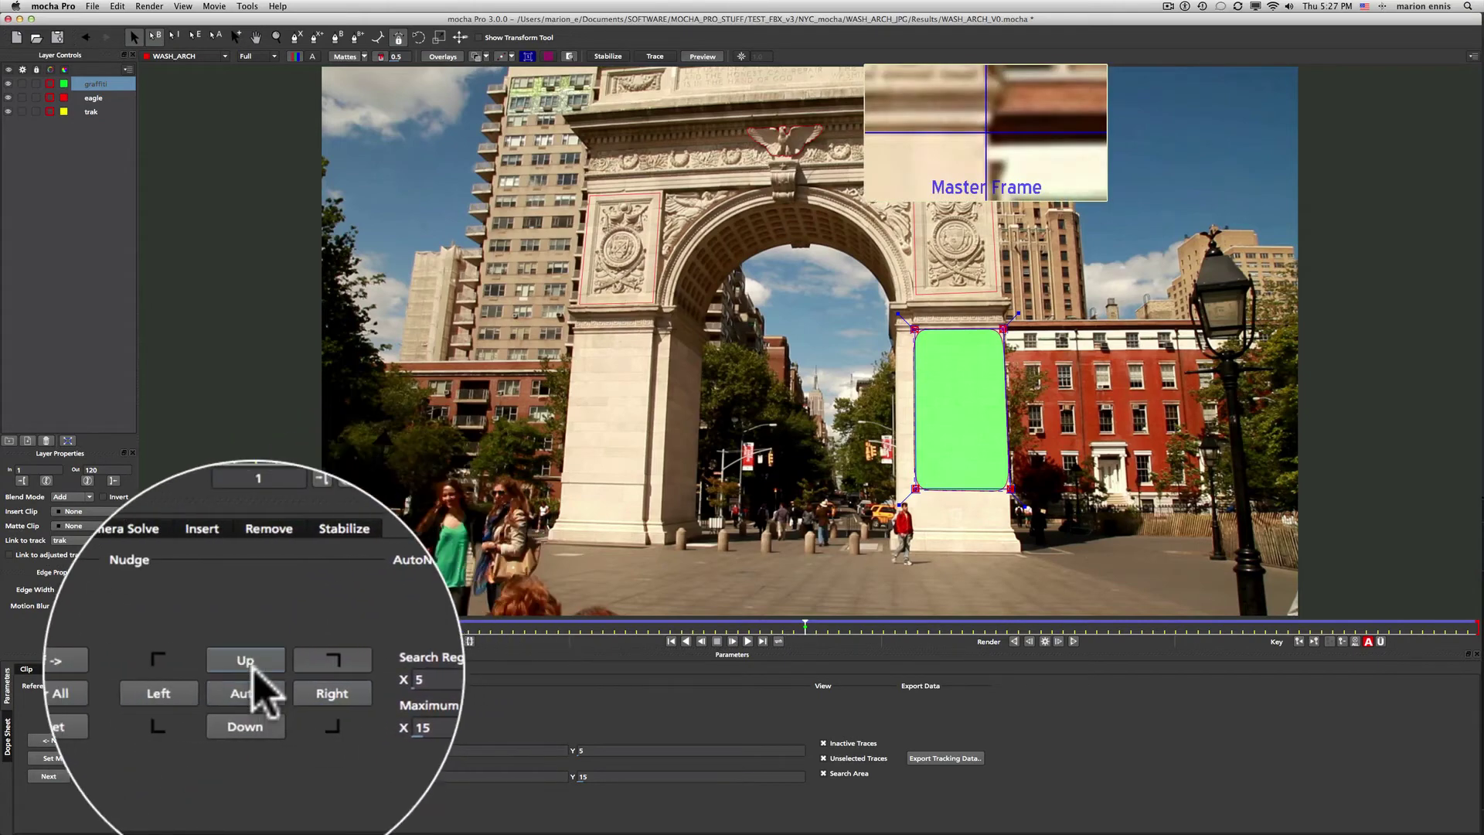
pyautogui.click(251, 739)
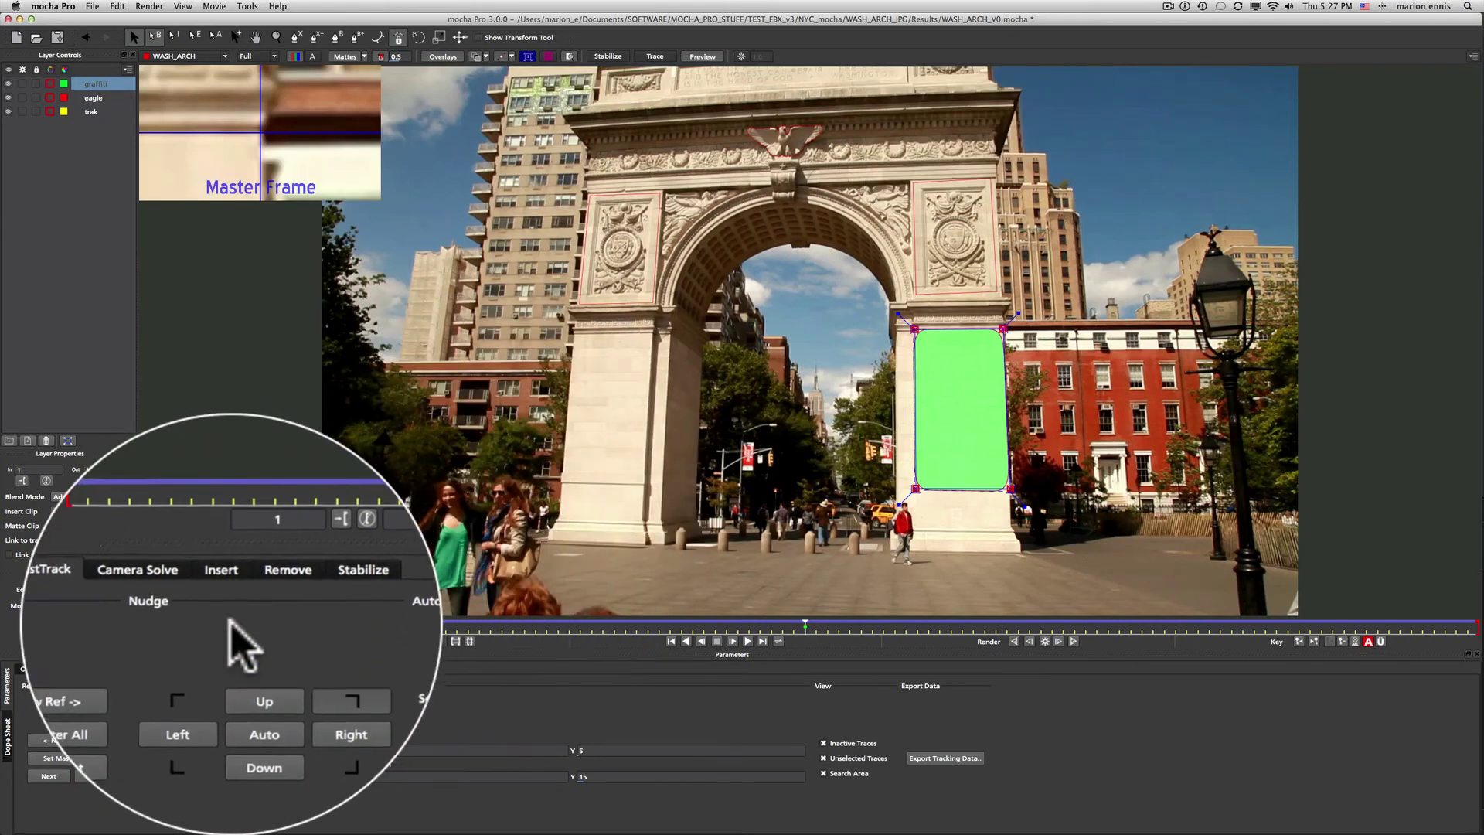
pyautogui.click(249, 661)
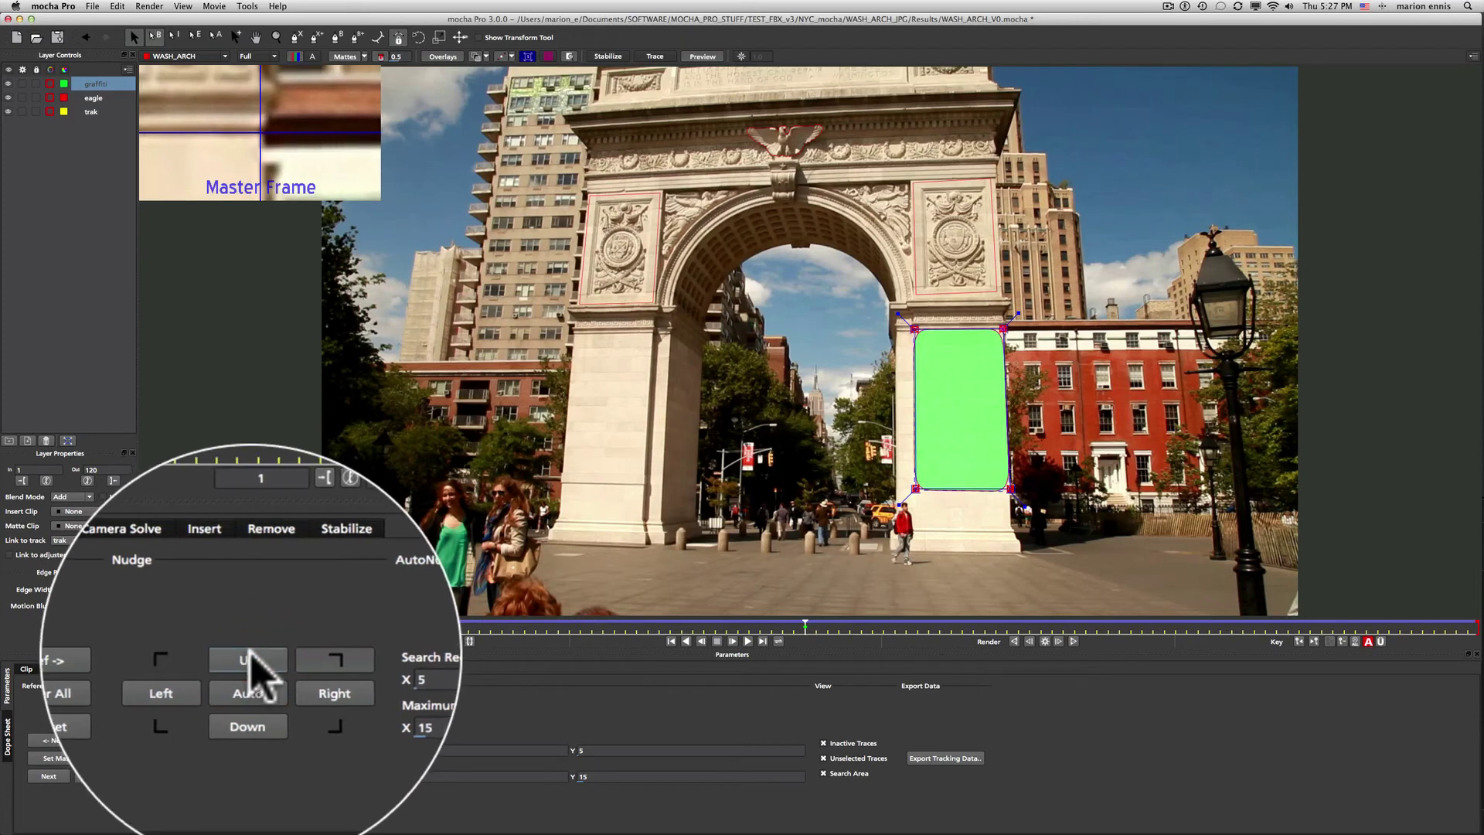
pyautogui.click(302, 693)
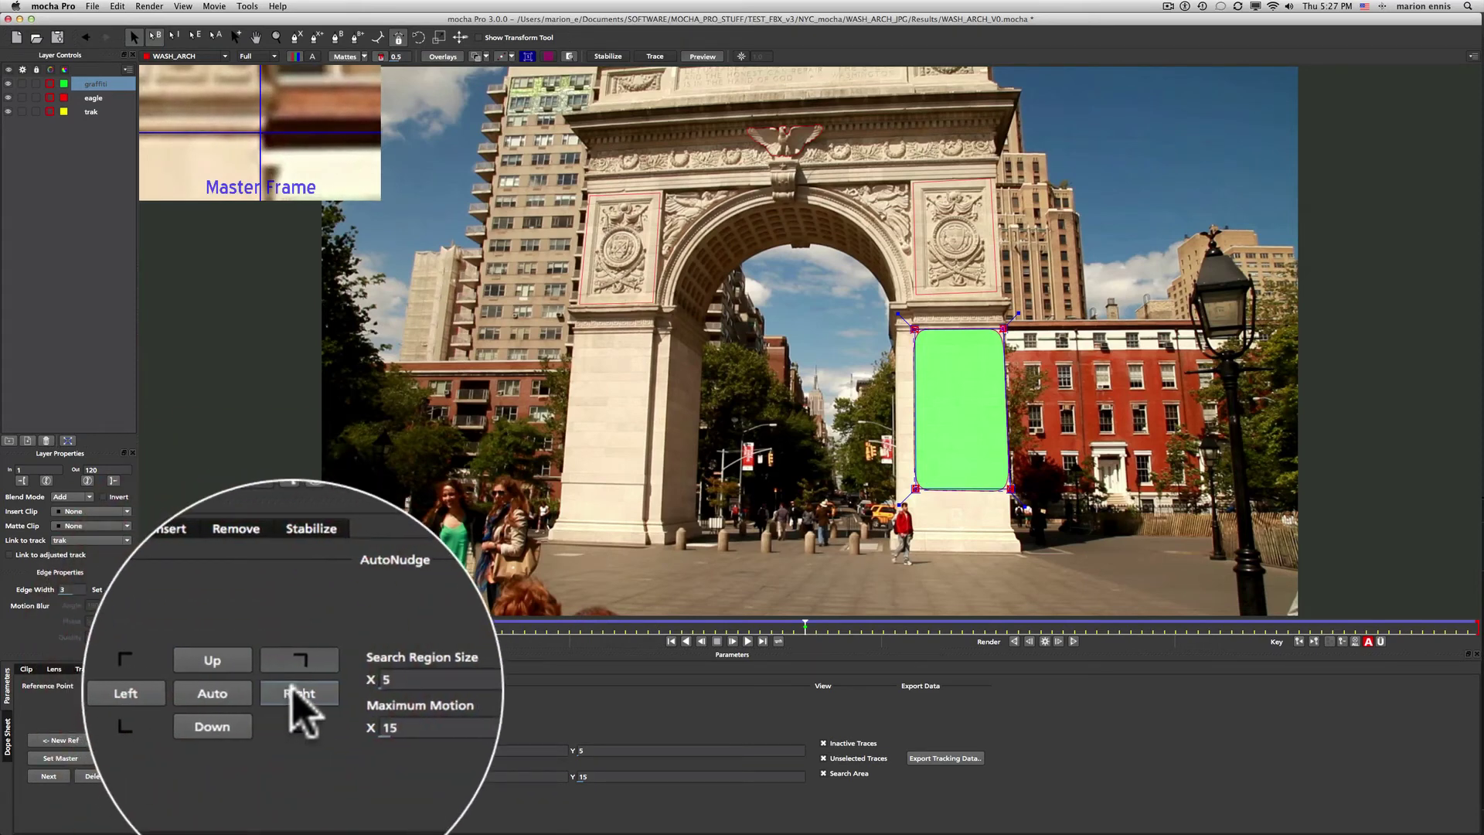
pyautogui.click(295, 694)
pyautogui.click(249, 660)
pyautogui.click(298, 693)
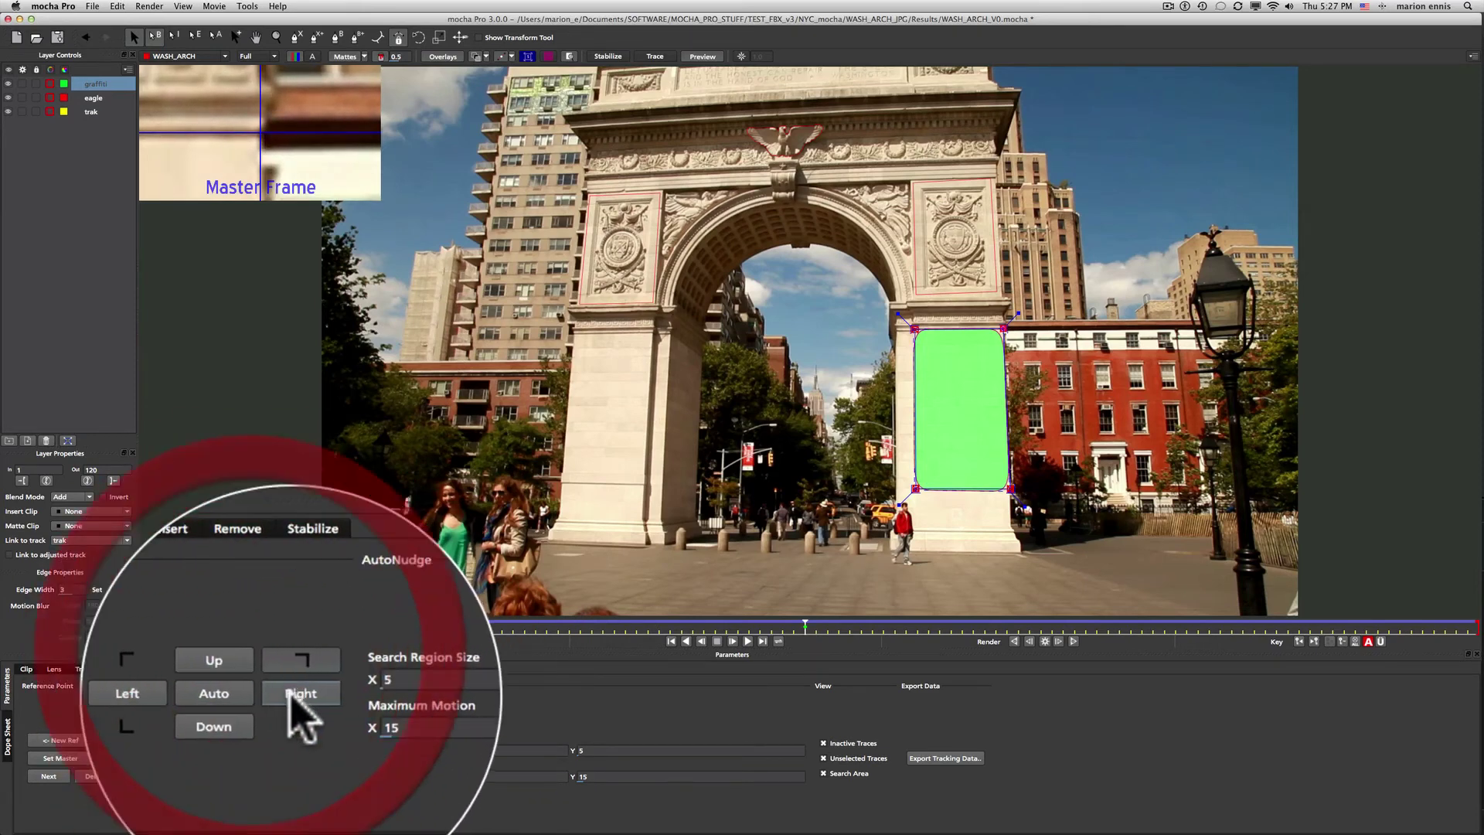
# Fine-tune the surface's upper-left, lower-left and lower-right reference points on the pillar with AdjustTrack nudges
pyautogui.click(246, 687)
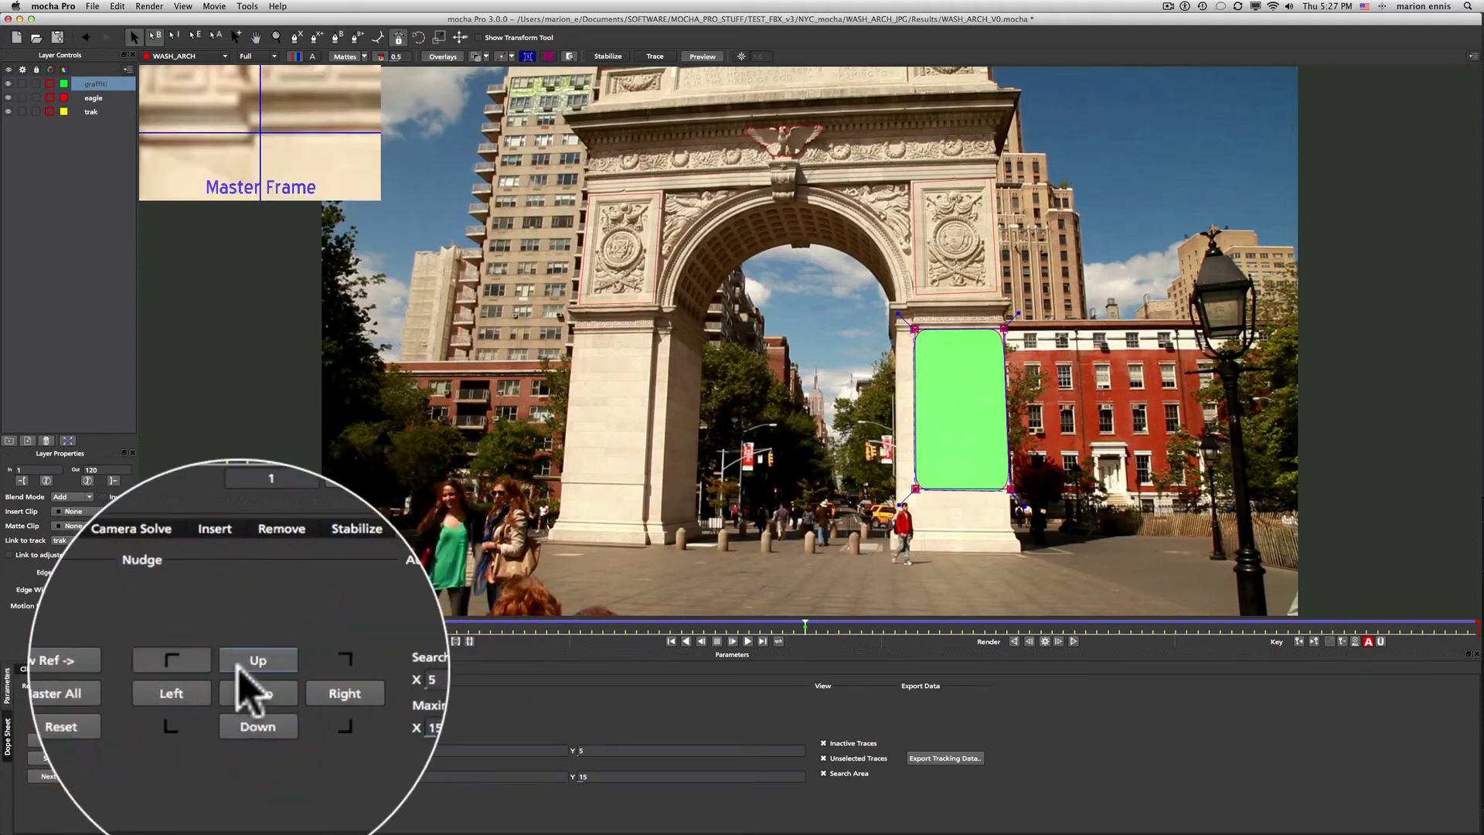
pyautogui.click(207, 693)
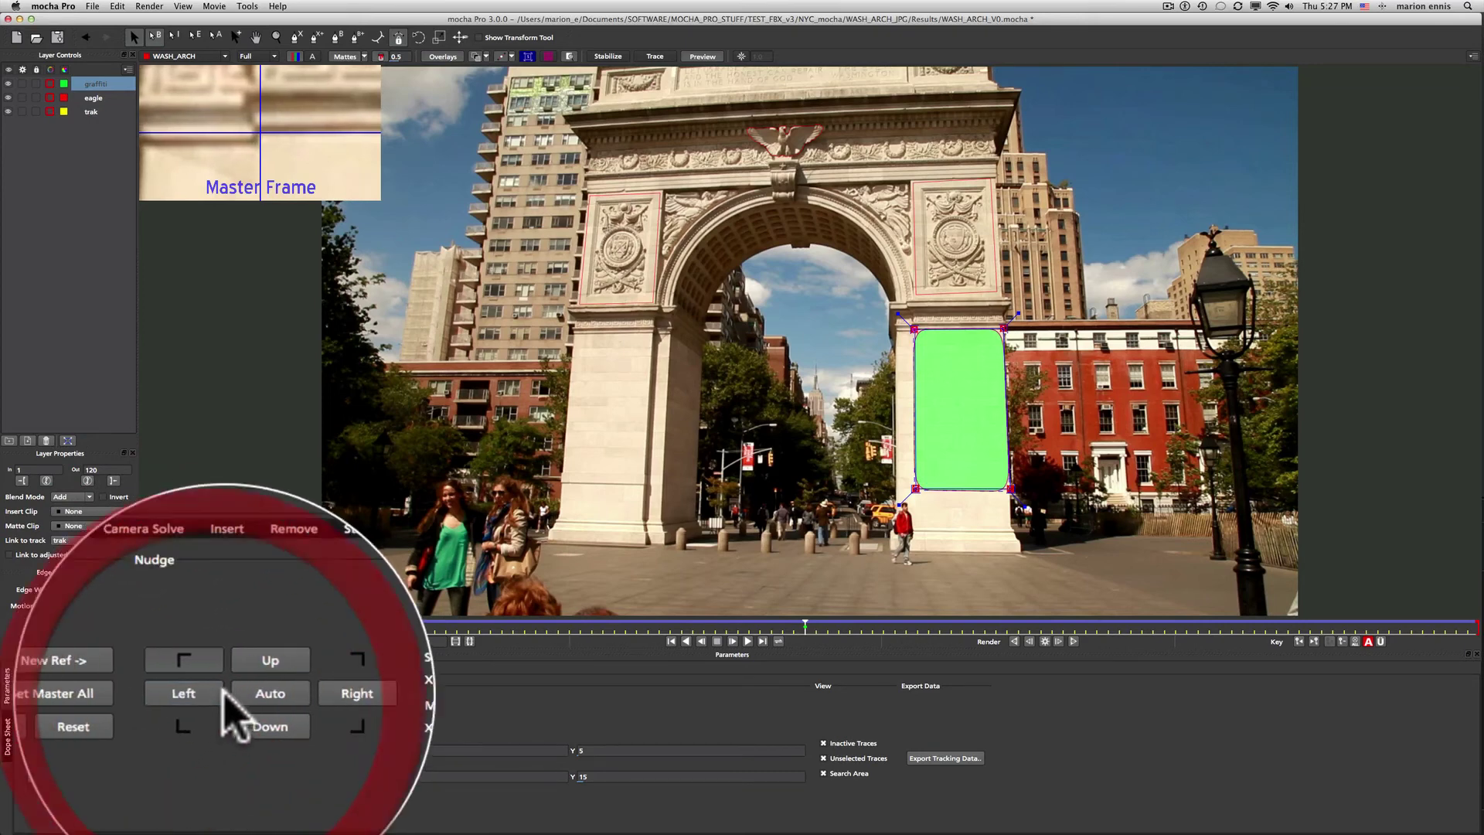
pyautogui.click(209, 725)
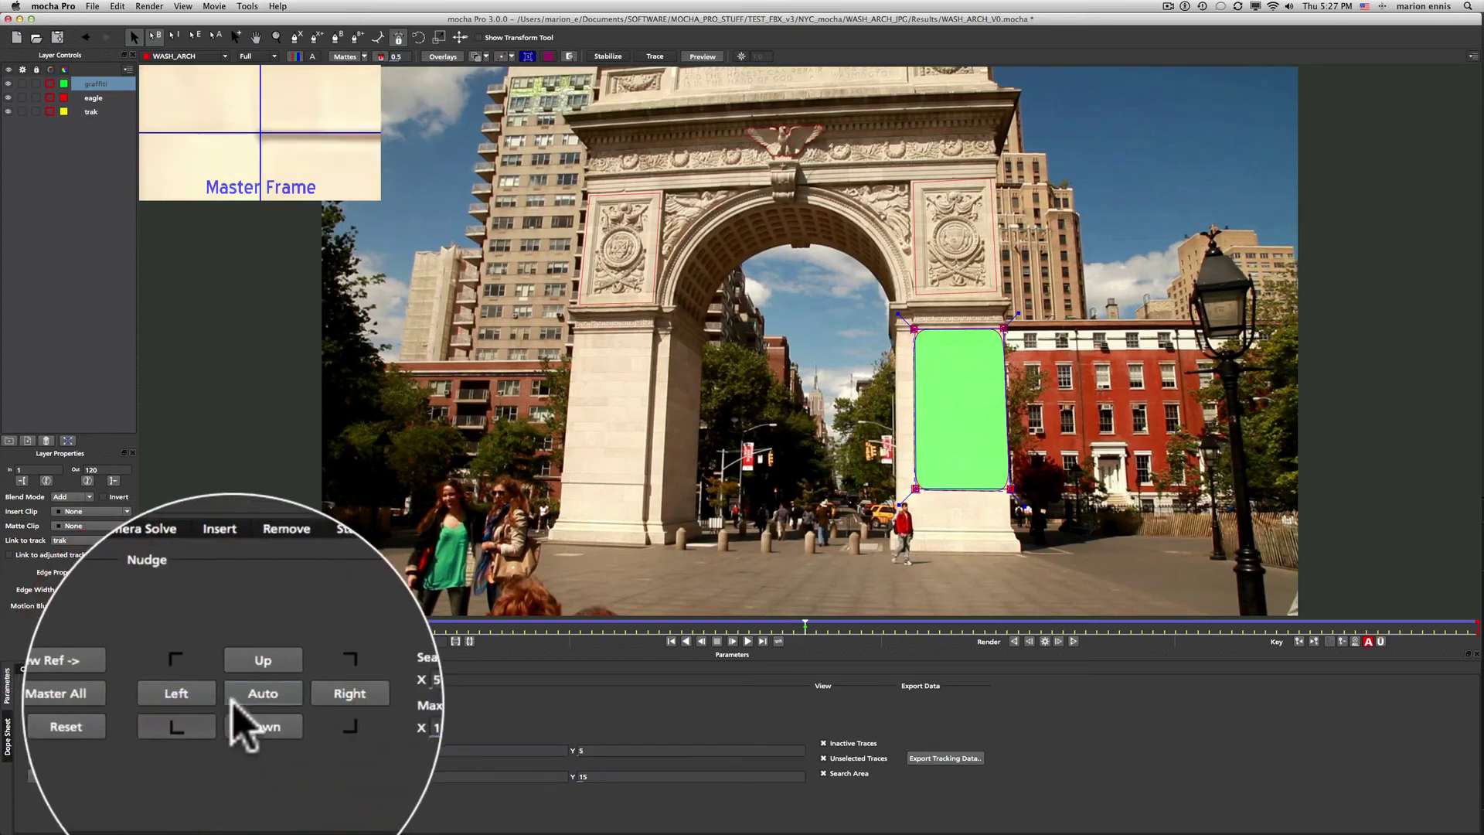
pyautogui.click(207, 693)
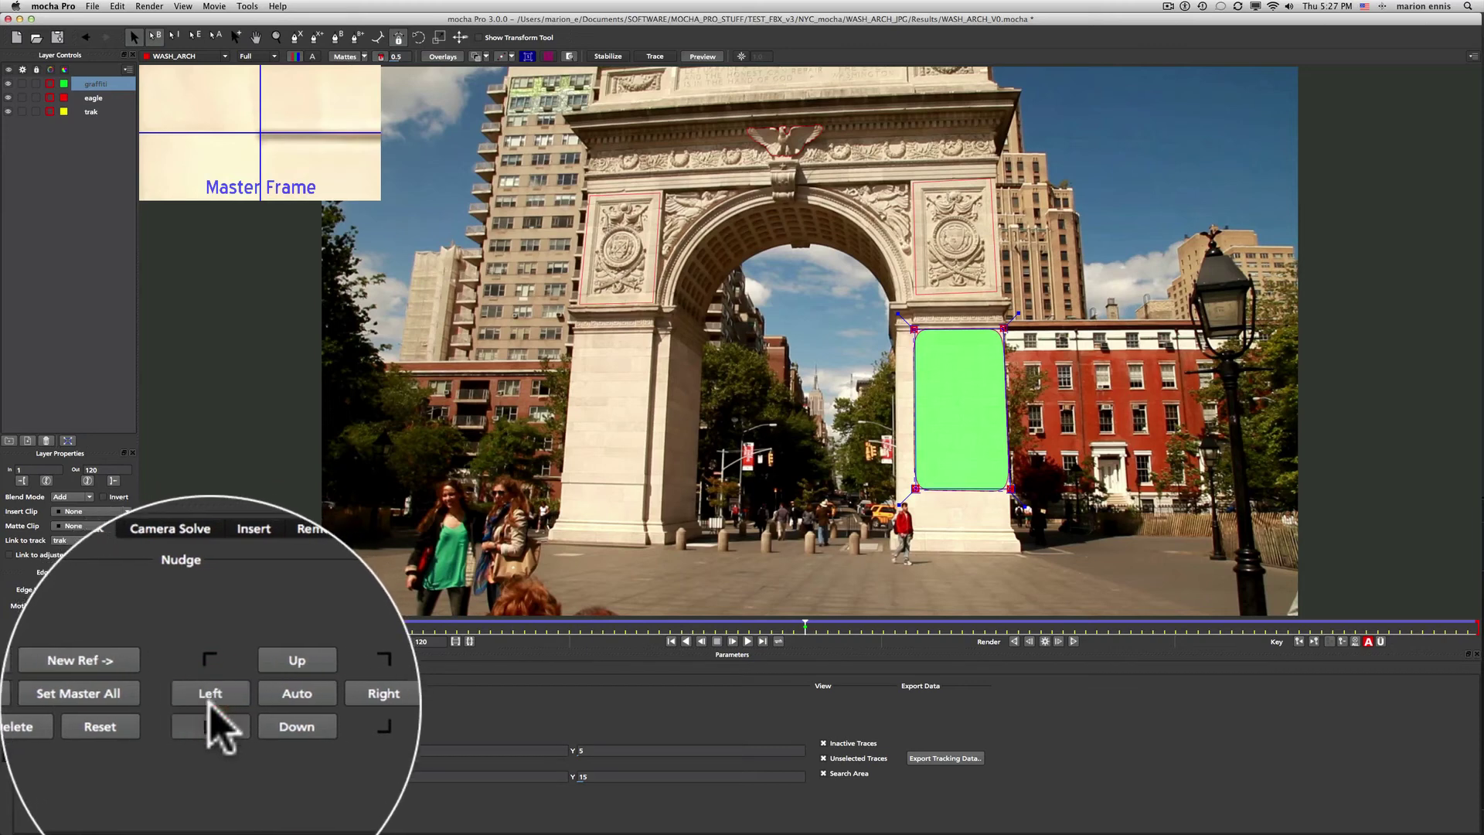
pyautogui.click(294, 723)
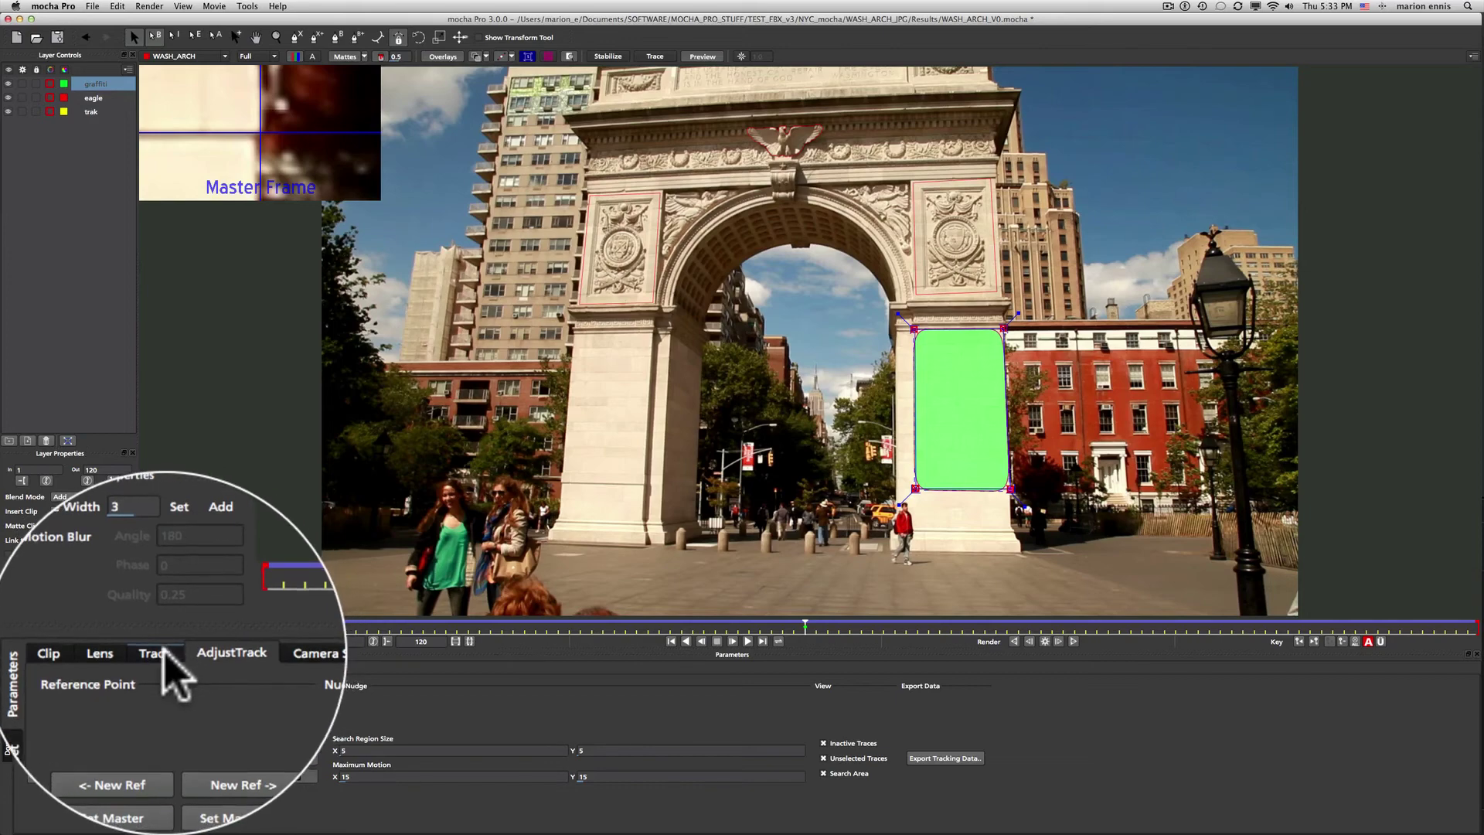
# Export the adjusted graffiti tracking data as Autodesk IFFFSE Point Tracker Data (*.ascii), saved under the name graffiti_cornerpin
pyautogui.click(84, 669)
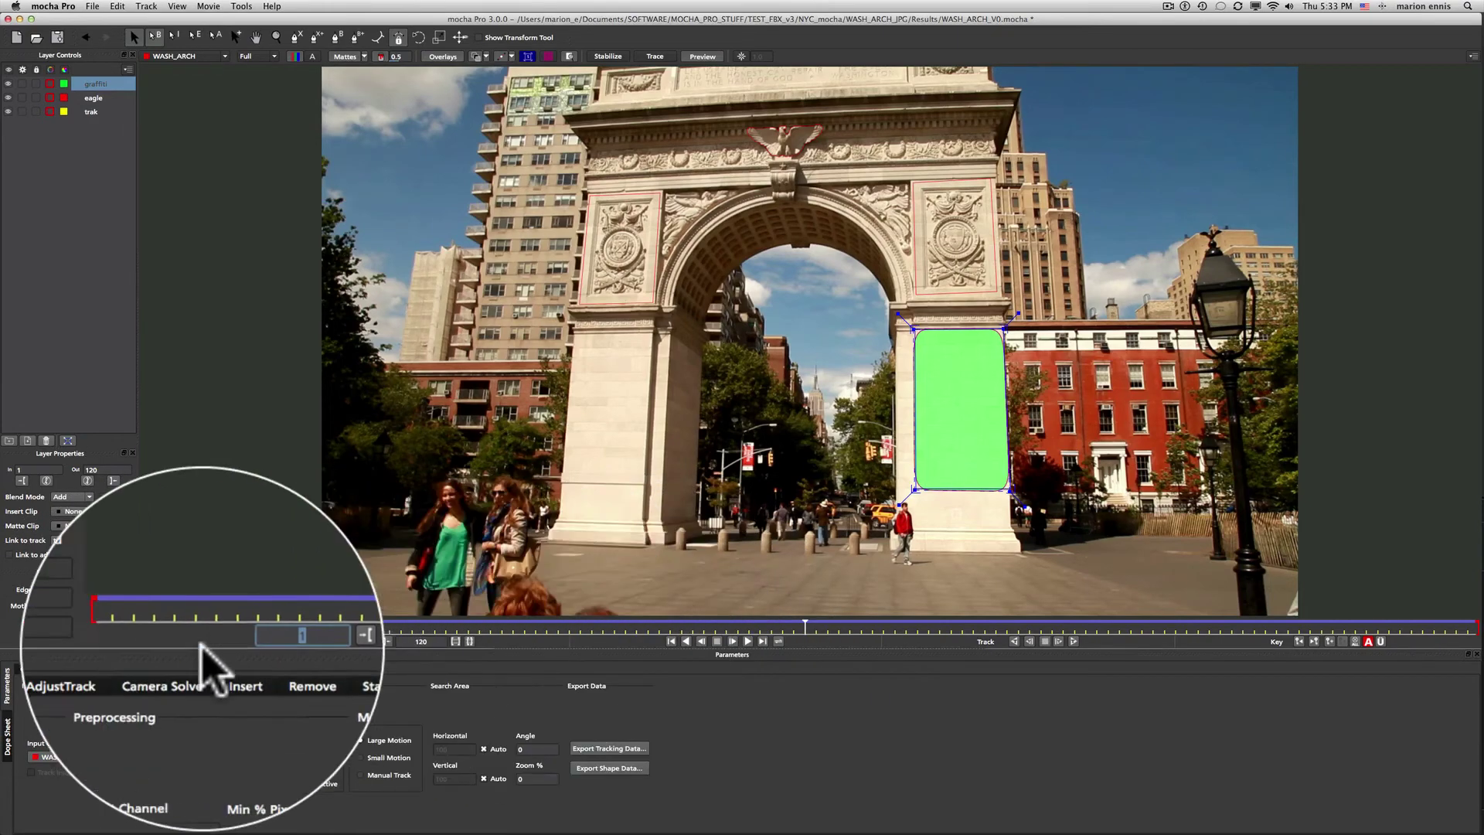
pyautogui.click(112, 671)
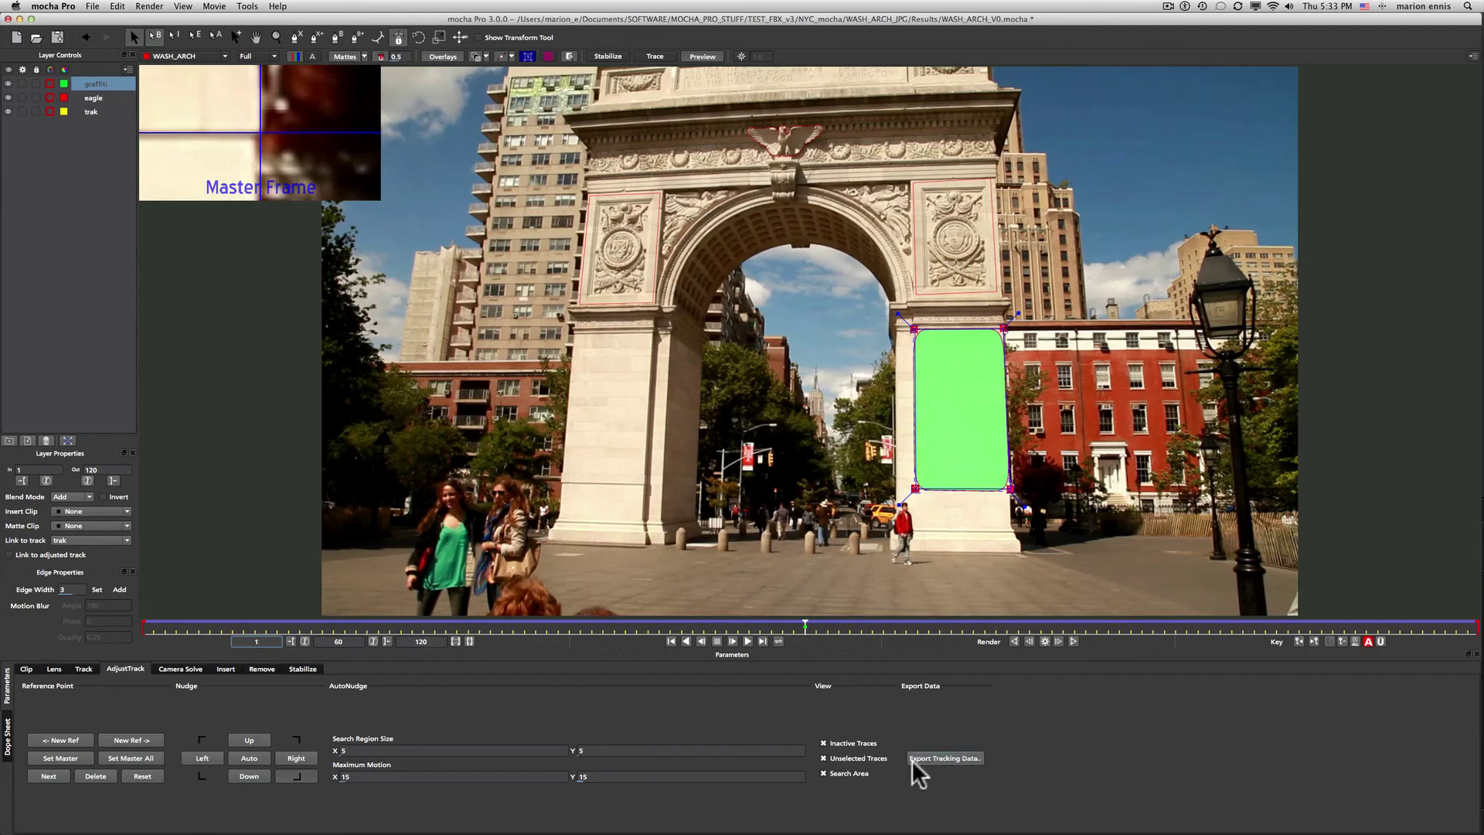
pyautogui.click(946, 757)
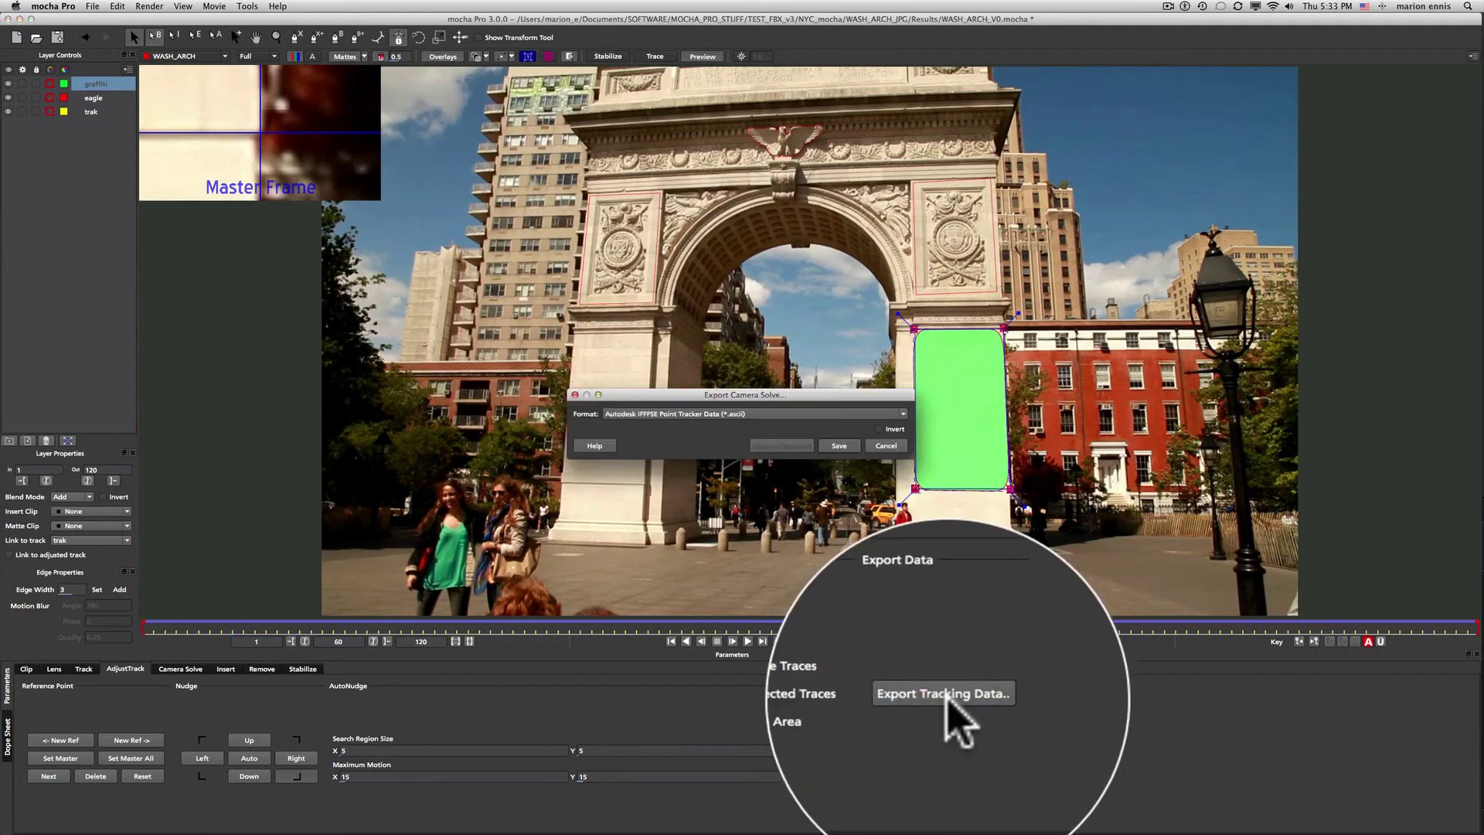
pyautogui.click(576, 407)
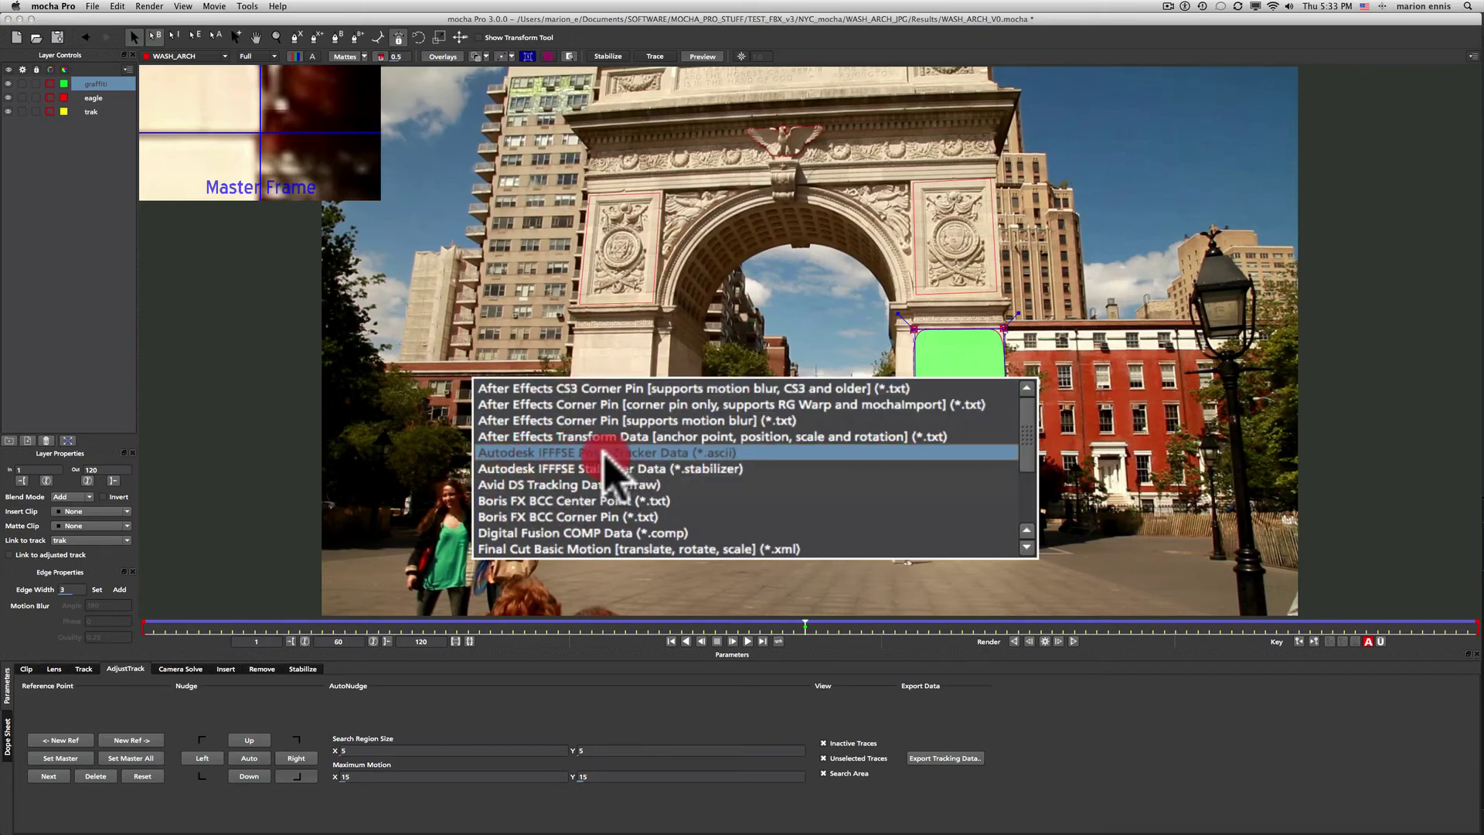
pyautogui.click(699, 458)
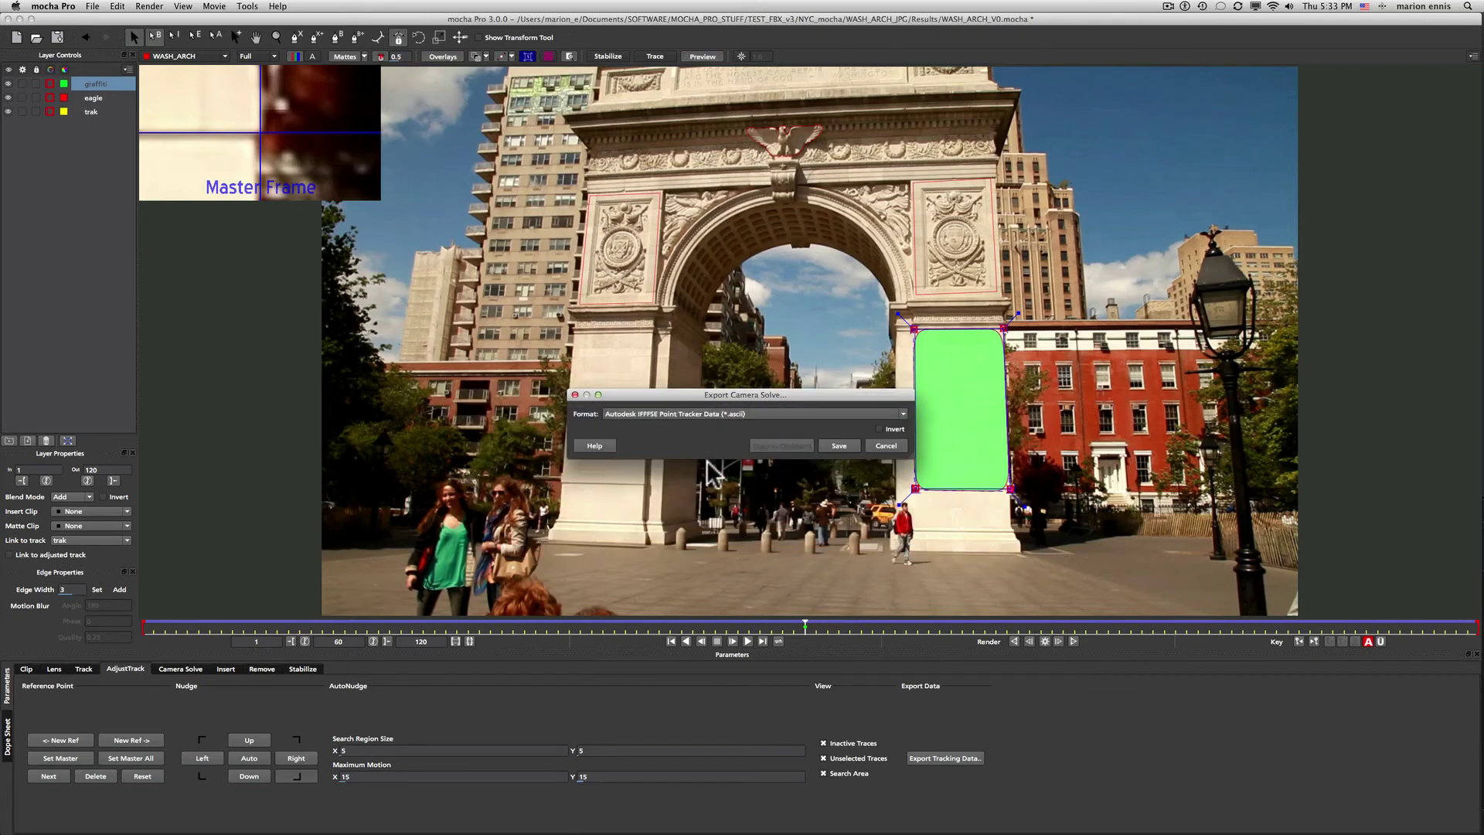
pyautogui.click(841, 446)
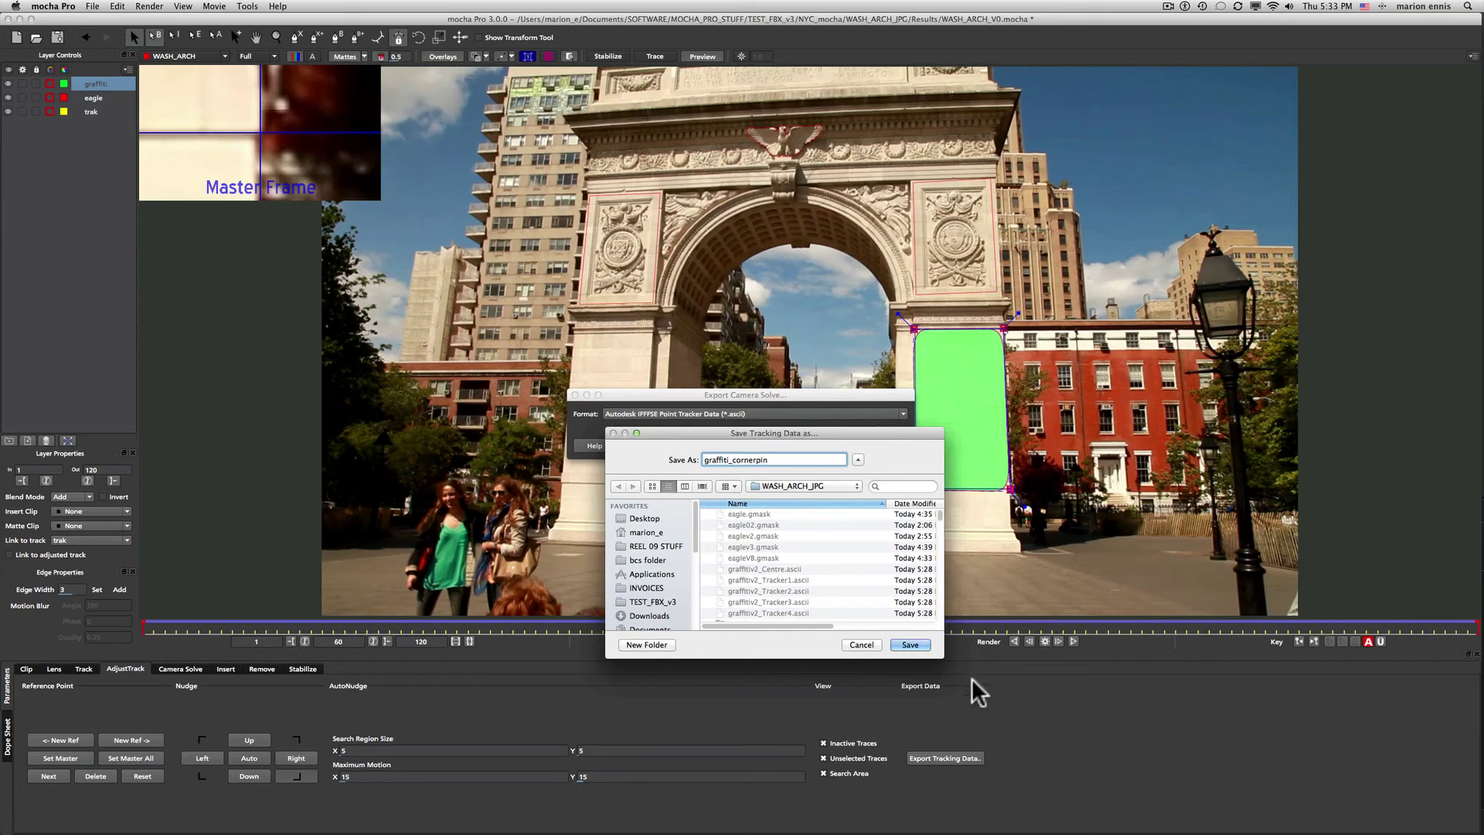
pyautogui.click(918, 643)
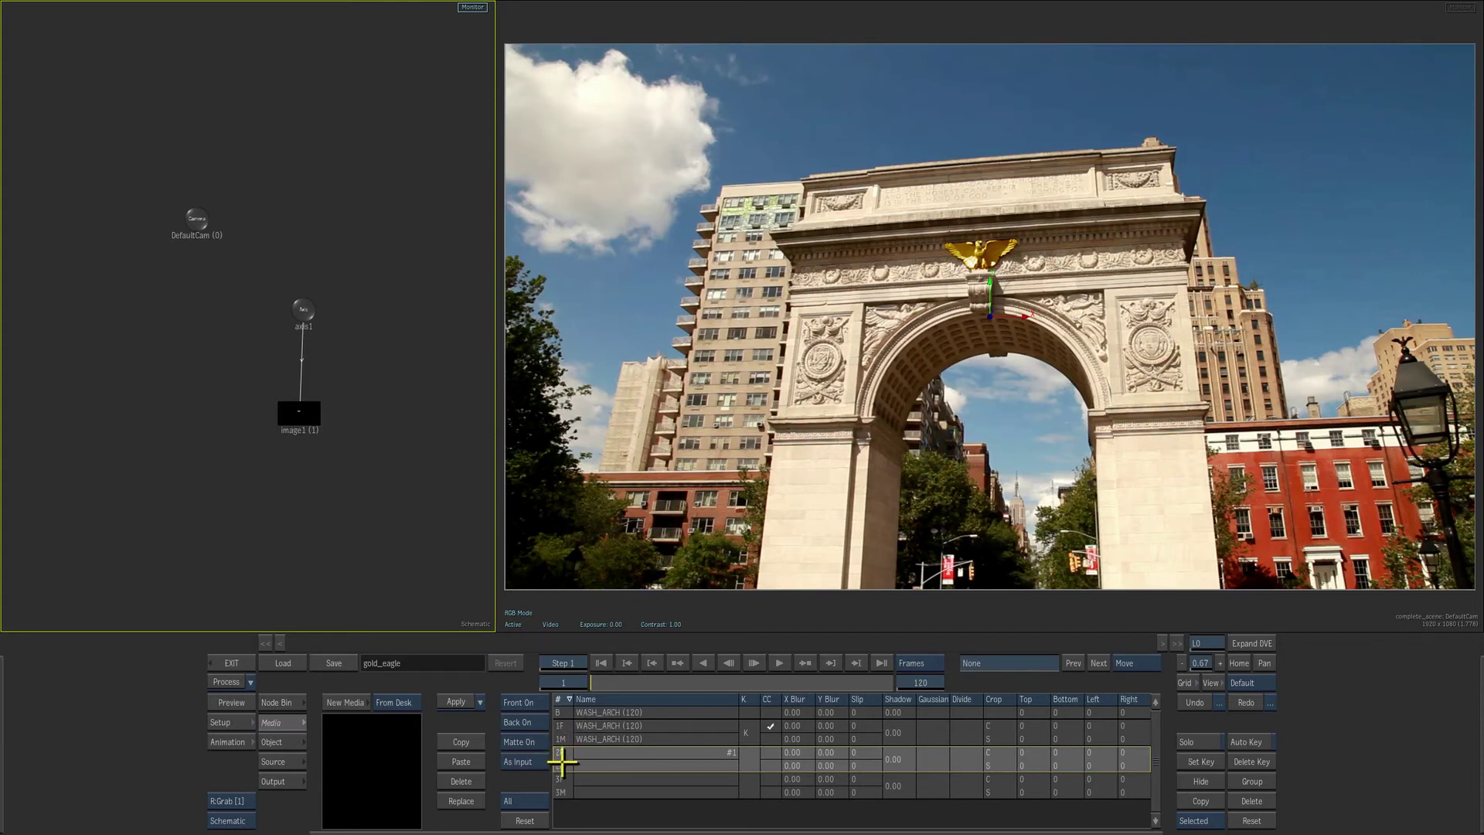
# Switch to Smoke and load the black clip as front and the New York graffiti clip as matte into media layer 2
pyautogui.click(881, 662)
pyautogui.moveTo(872, 680); pyautogui.dragTo(451, 665)
pyautogui.click(575, 753)
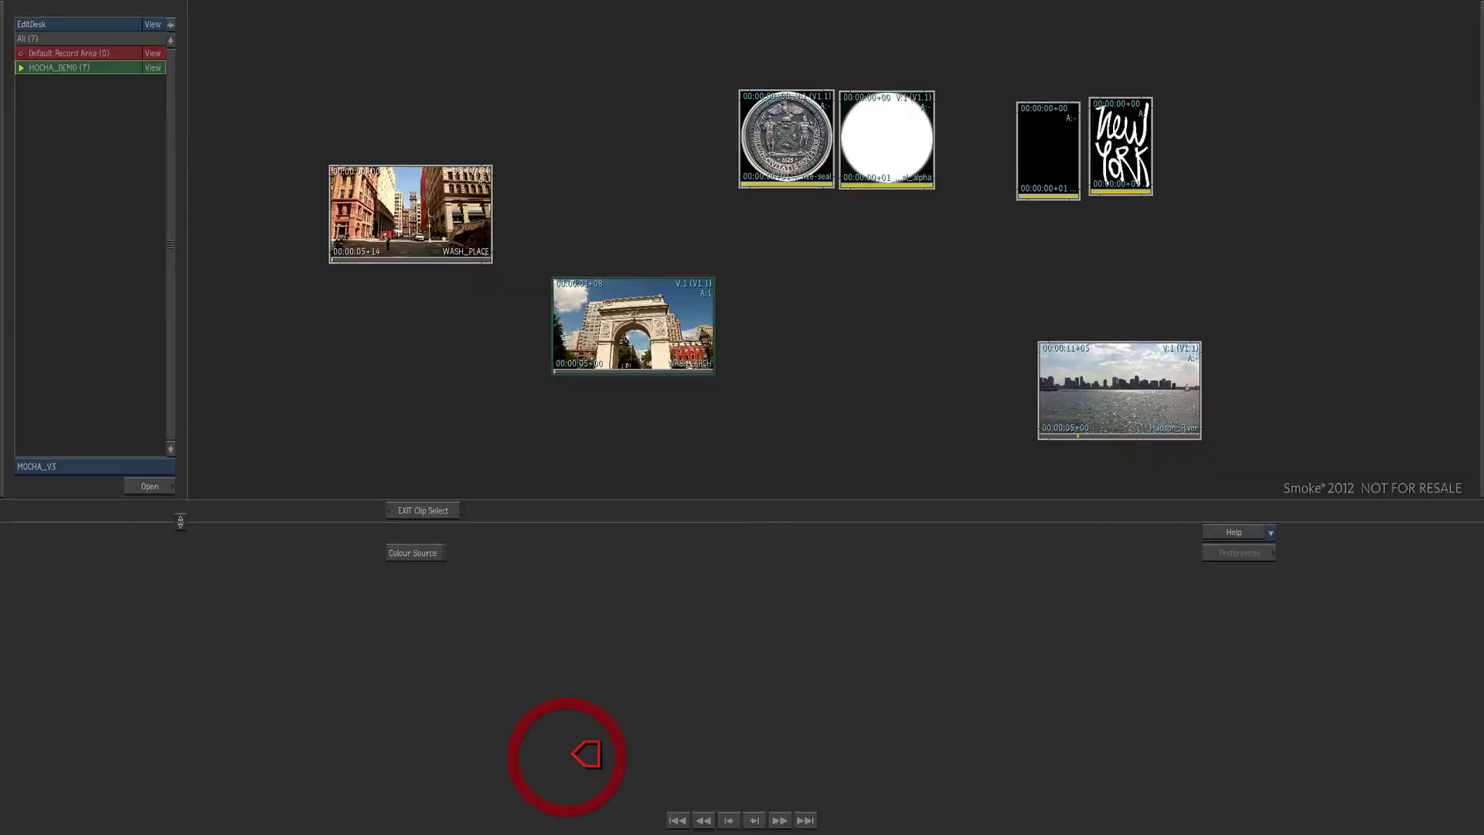
pyautogui.click(1032, 108)
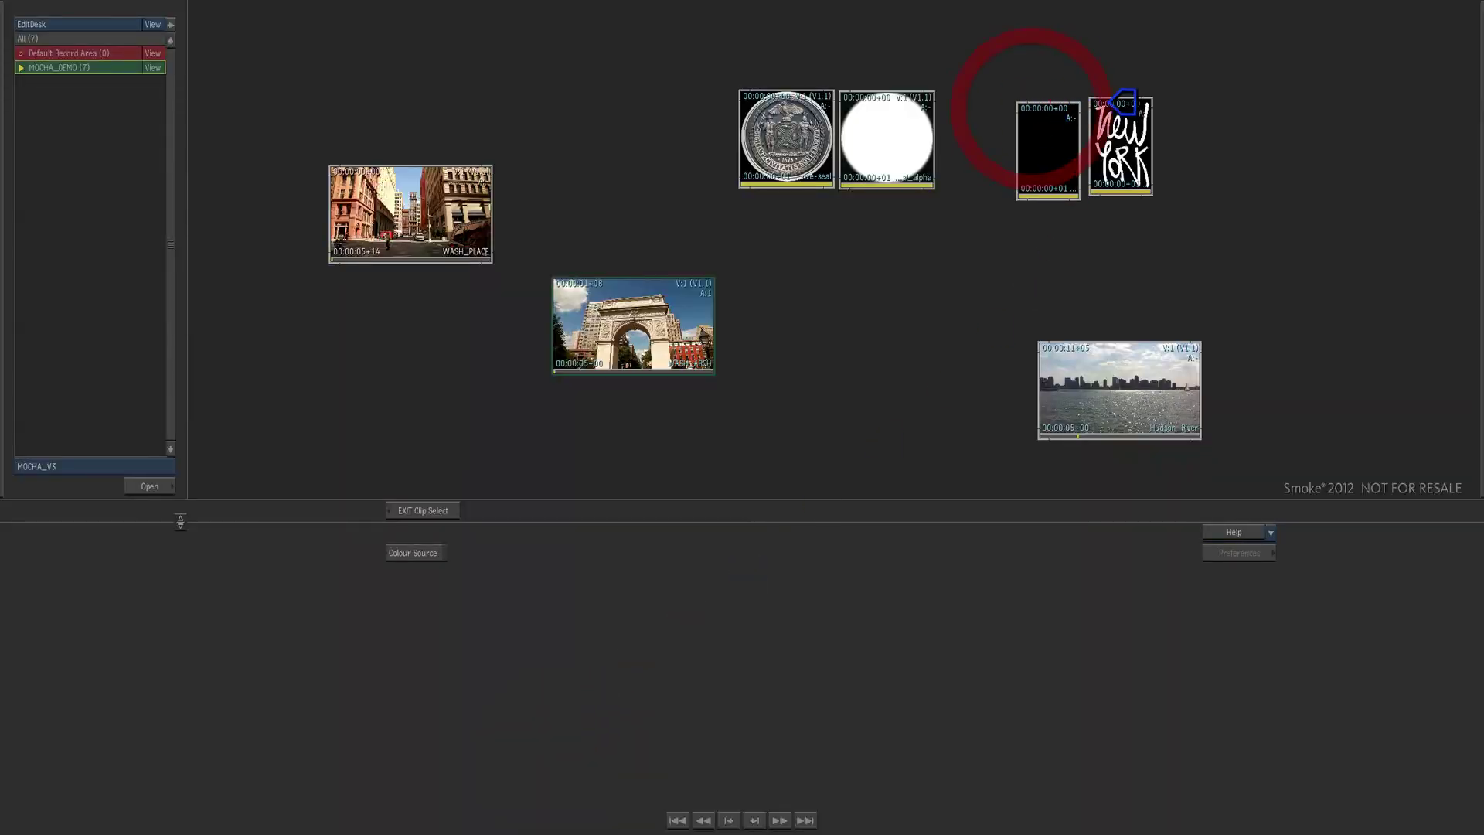
pyautogui.click(1118, 101)
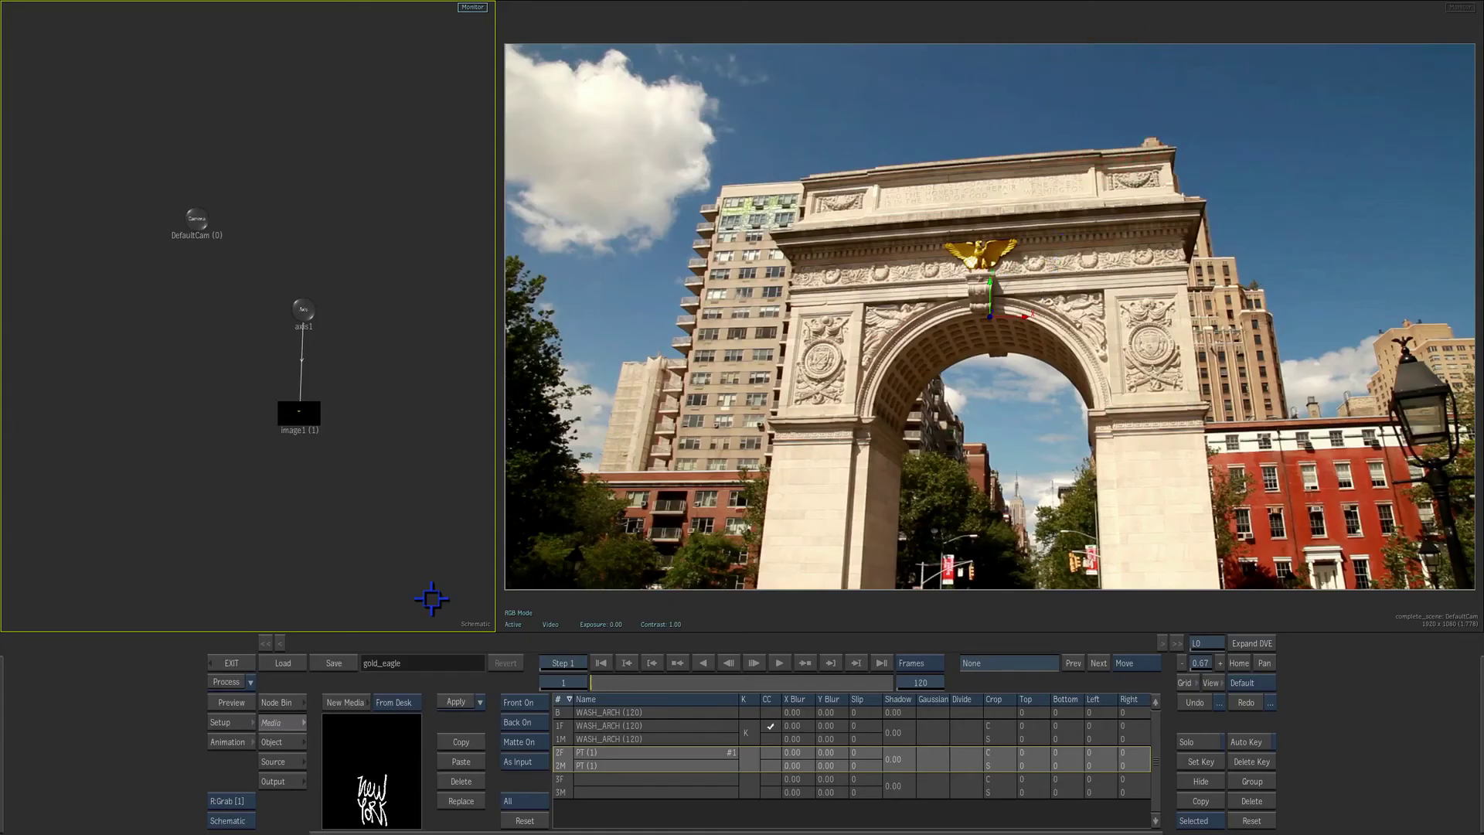
# Add a Bilinear surface carrying the New York graffiti media and move its node below its axis in the schematic
pyautogui.click(287, 702)
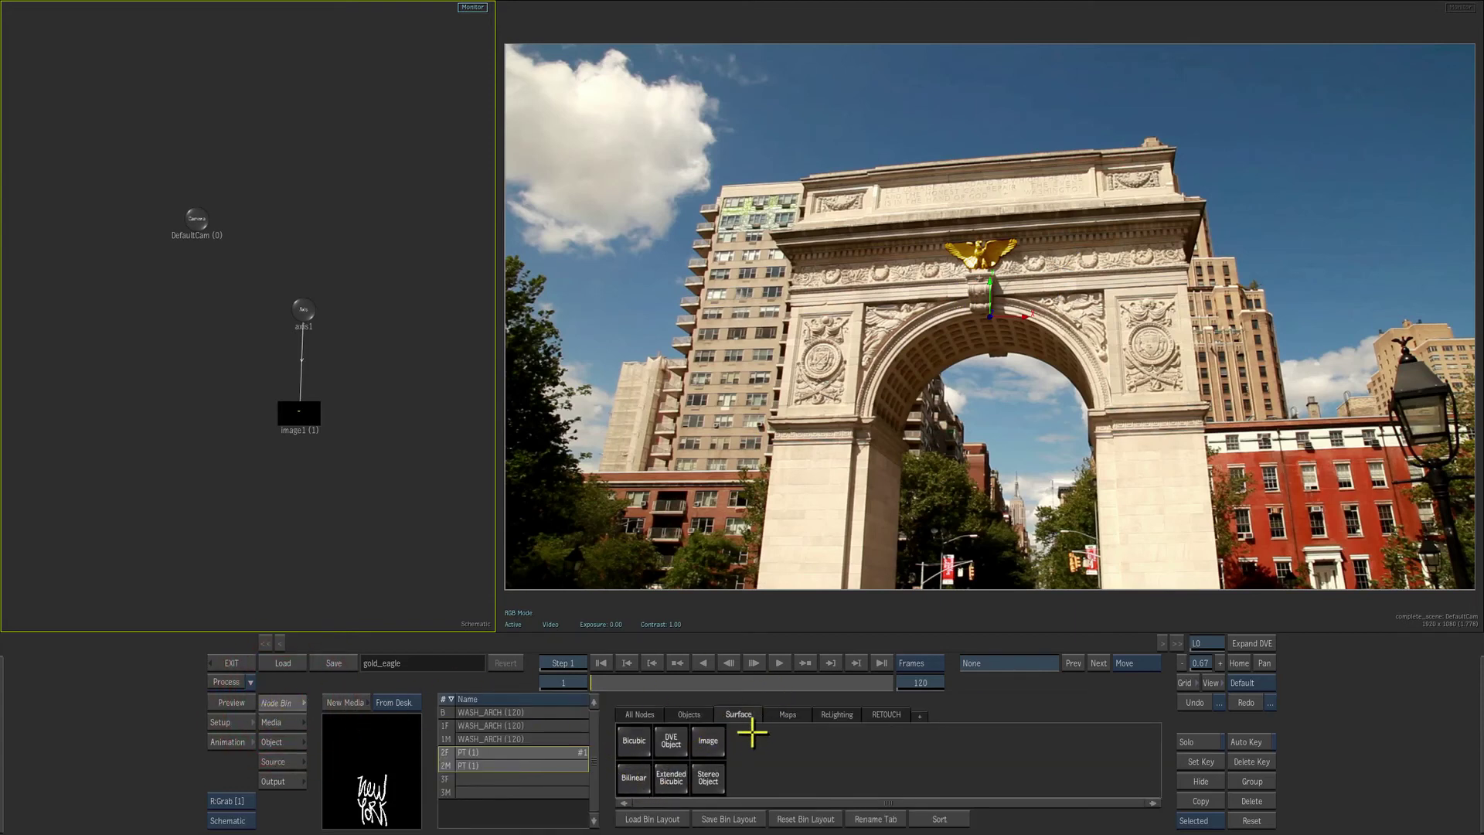
pyautogui.click(634, 779)
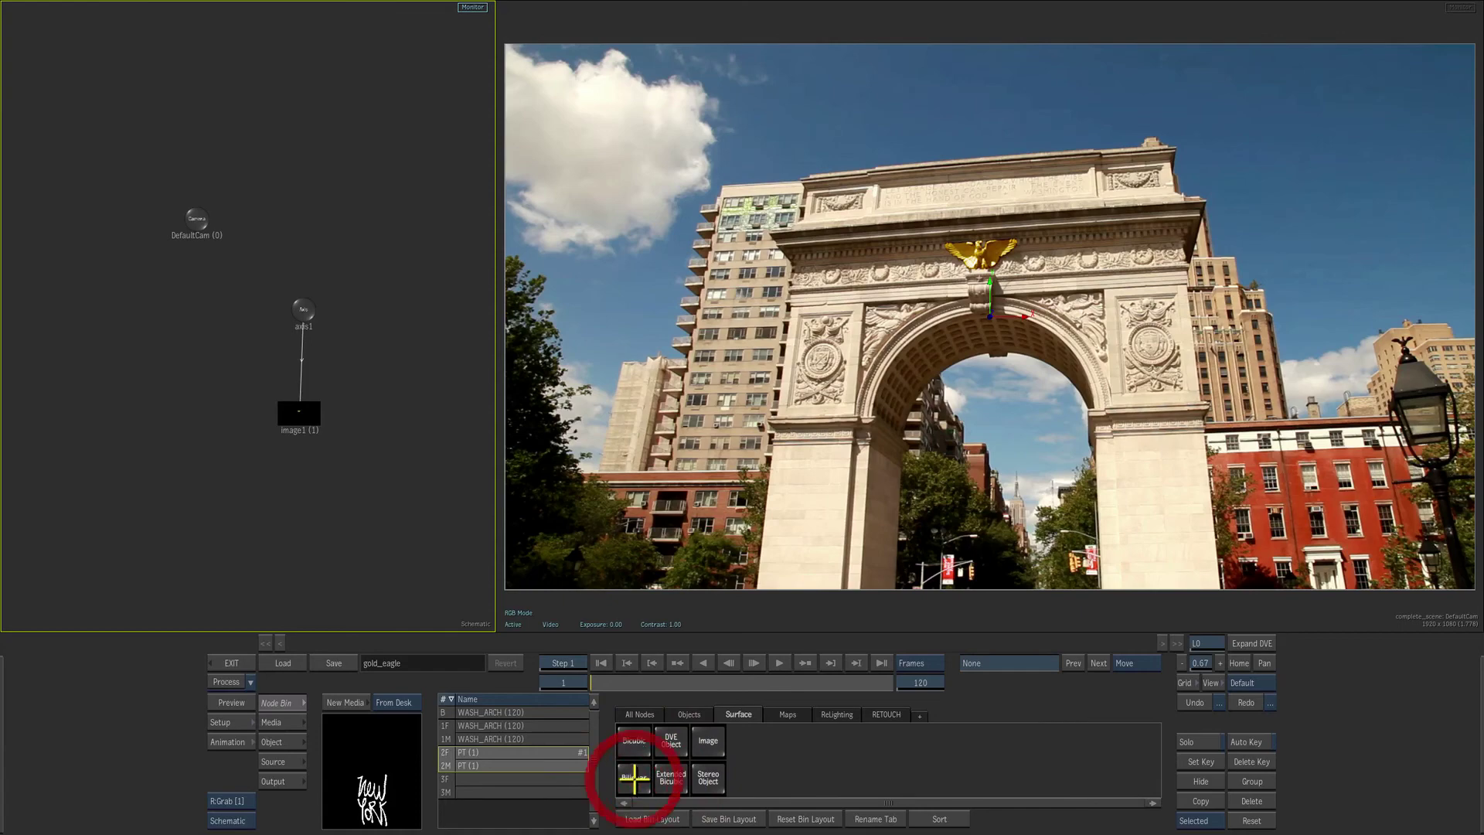
pyautogui.click(634, 780)
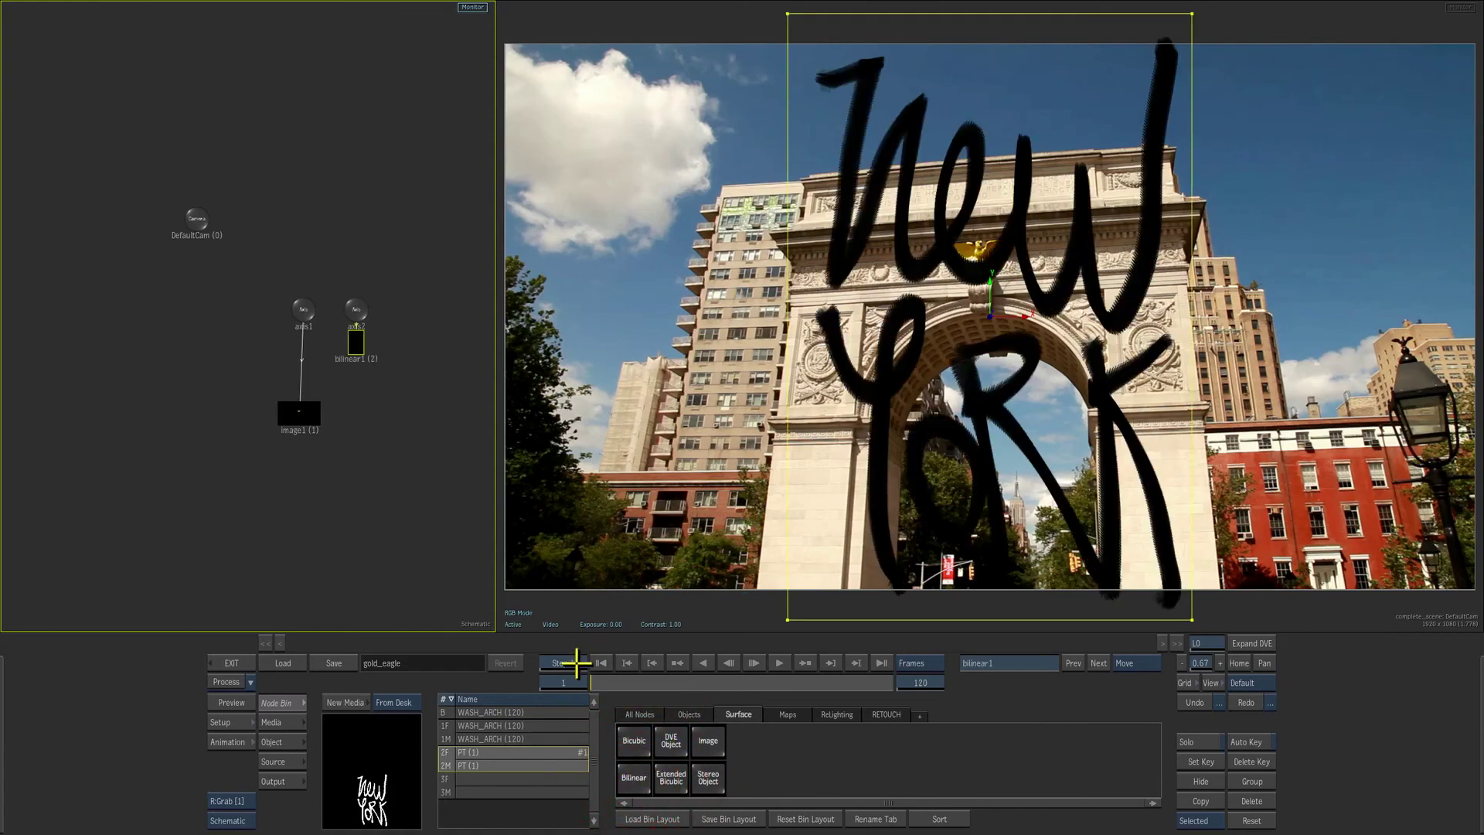
pyautogui.moveTo(623, 681)
pyautogui.mouseDown()
pyautogui.moveTo(980, 653)
pyautogui.moveTo(616, 646)
pyautogui.moveTo(493, 662)
pyautogui.mouseUp()
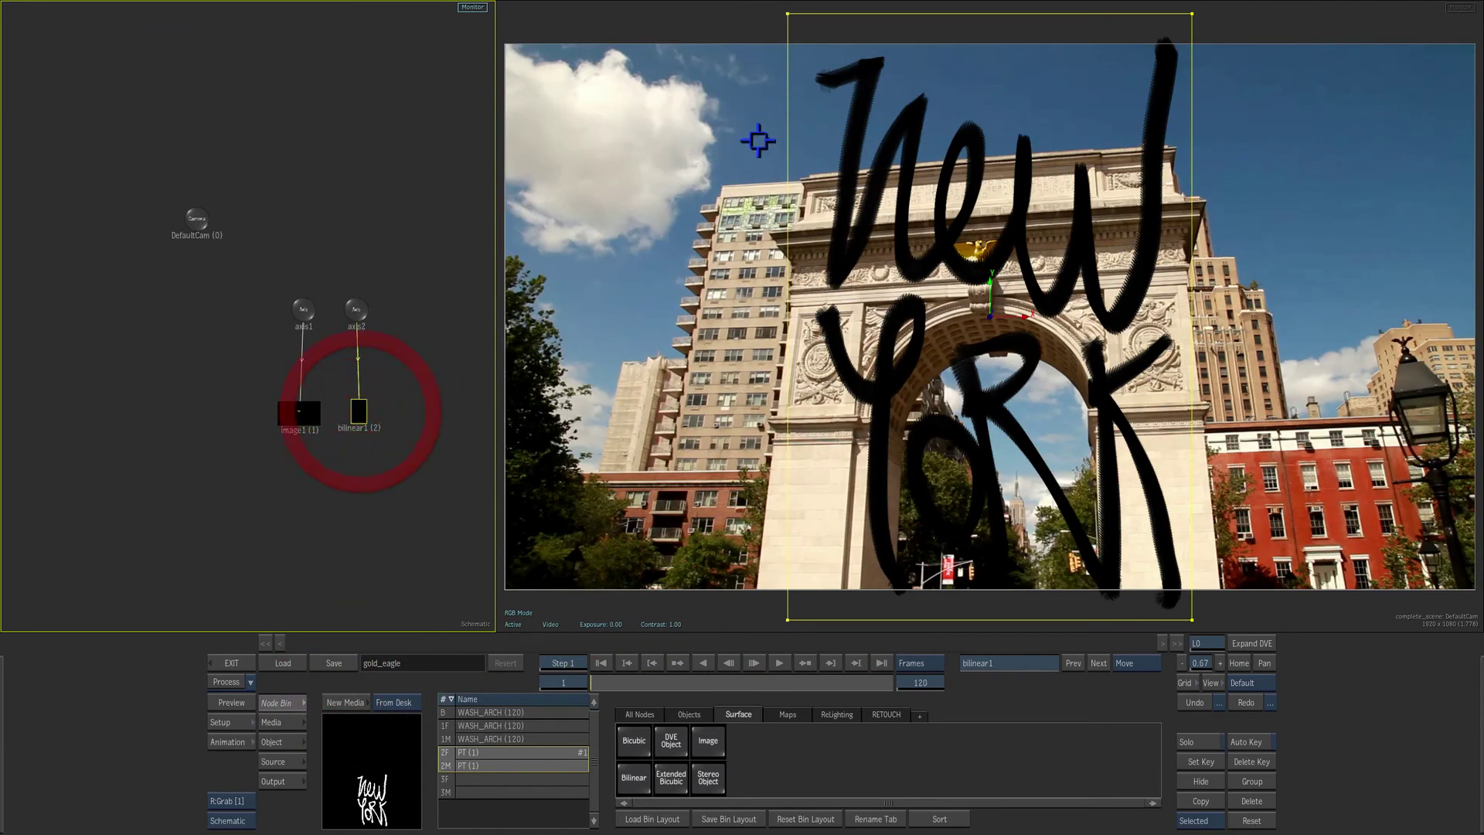
# Corner-pin the graffiti surface roughly onto the arch's right pillar by repositioning its vertices
pyautogui.moveTo(787, 22); pyautogui.dragTo(1206, 391)
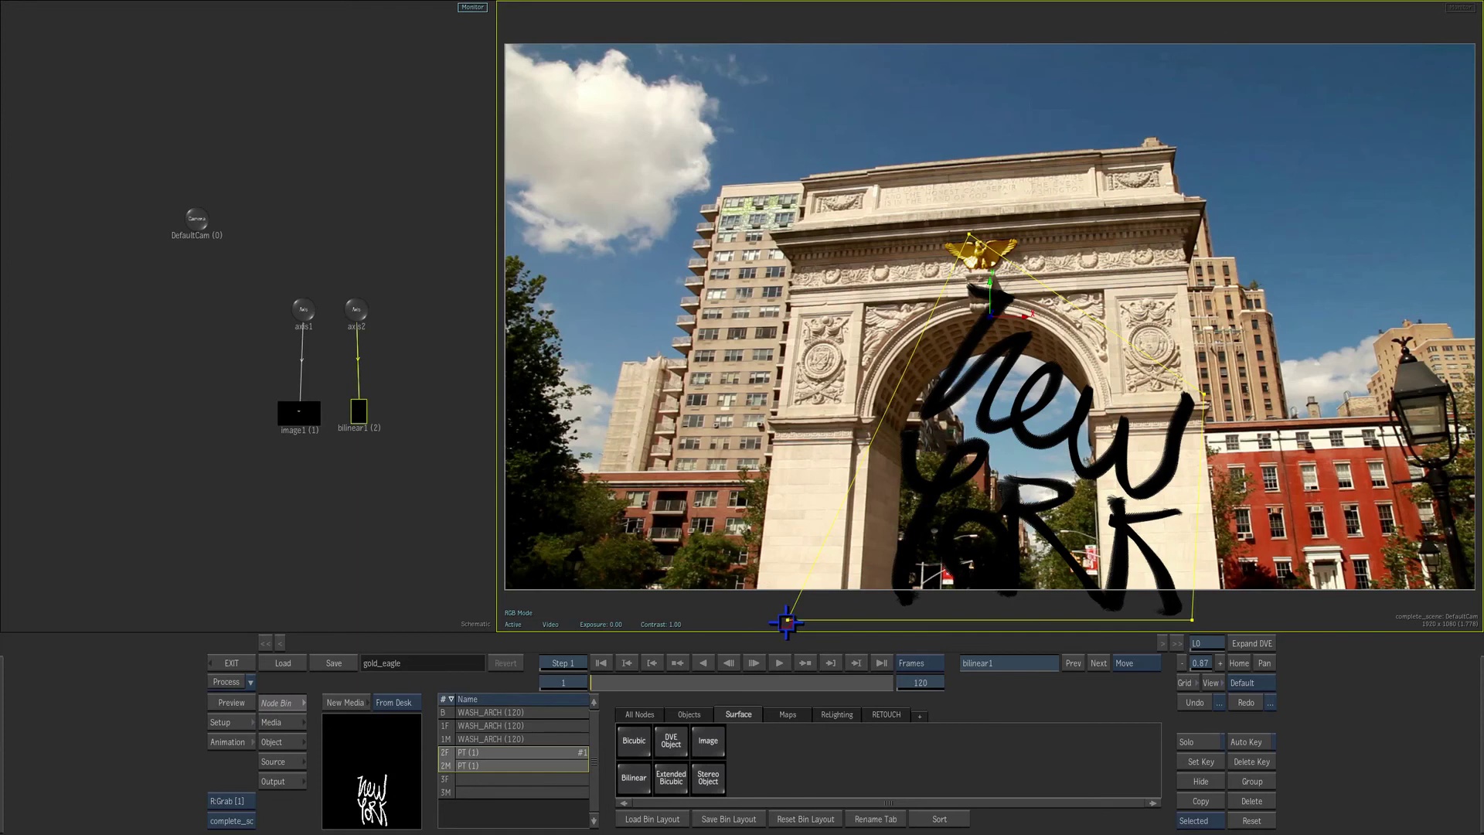
pyautogui.click(787, 621)
pyautogui.moveTo(788, 625); pyautogui.dragTo(1219, 574)
pyautogui.moveTo(970, 235); pyautogui.dragTo(1082, 412)
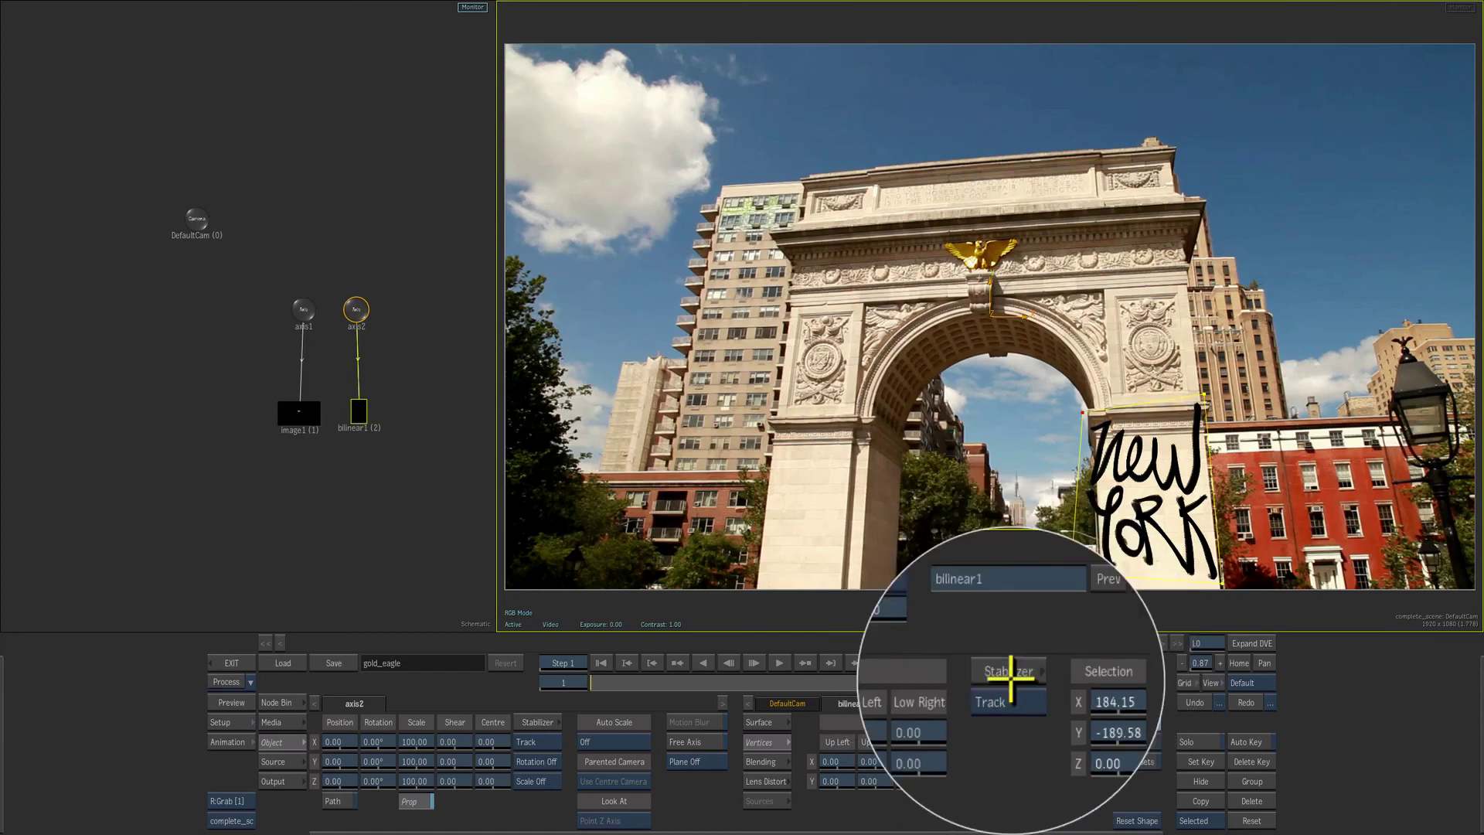
# Open the stabilizer for the graffiti surface's vertices and load graffiti_cornerpin_Tracker1 into Tracker 1
pyautogui.click(1009, 722)
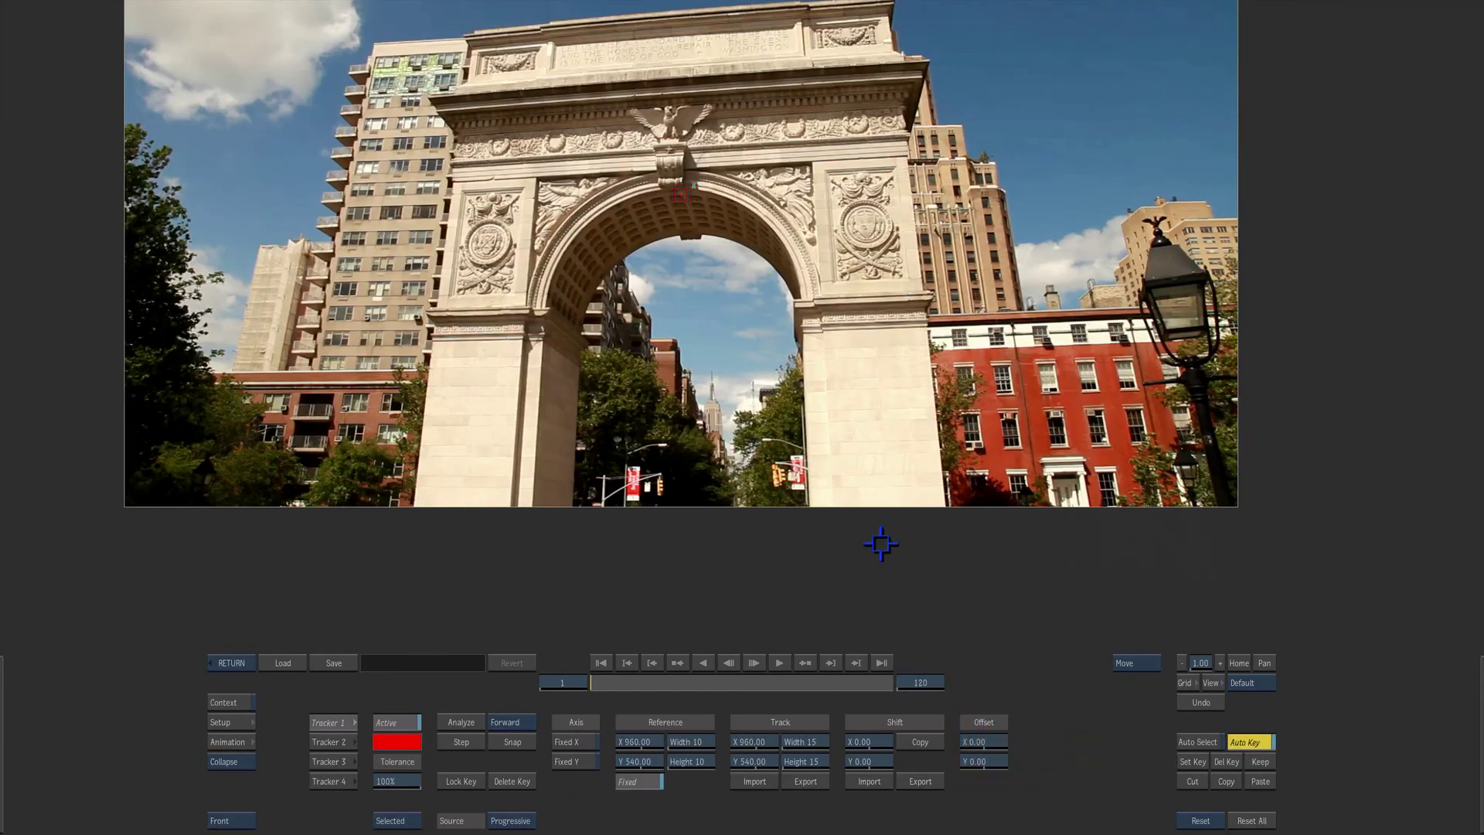
pyautogui.click(341, 780)
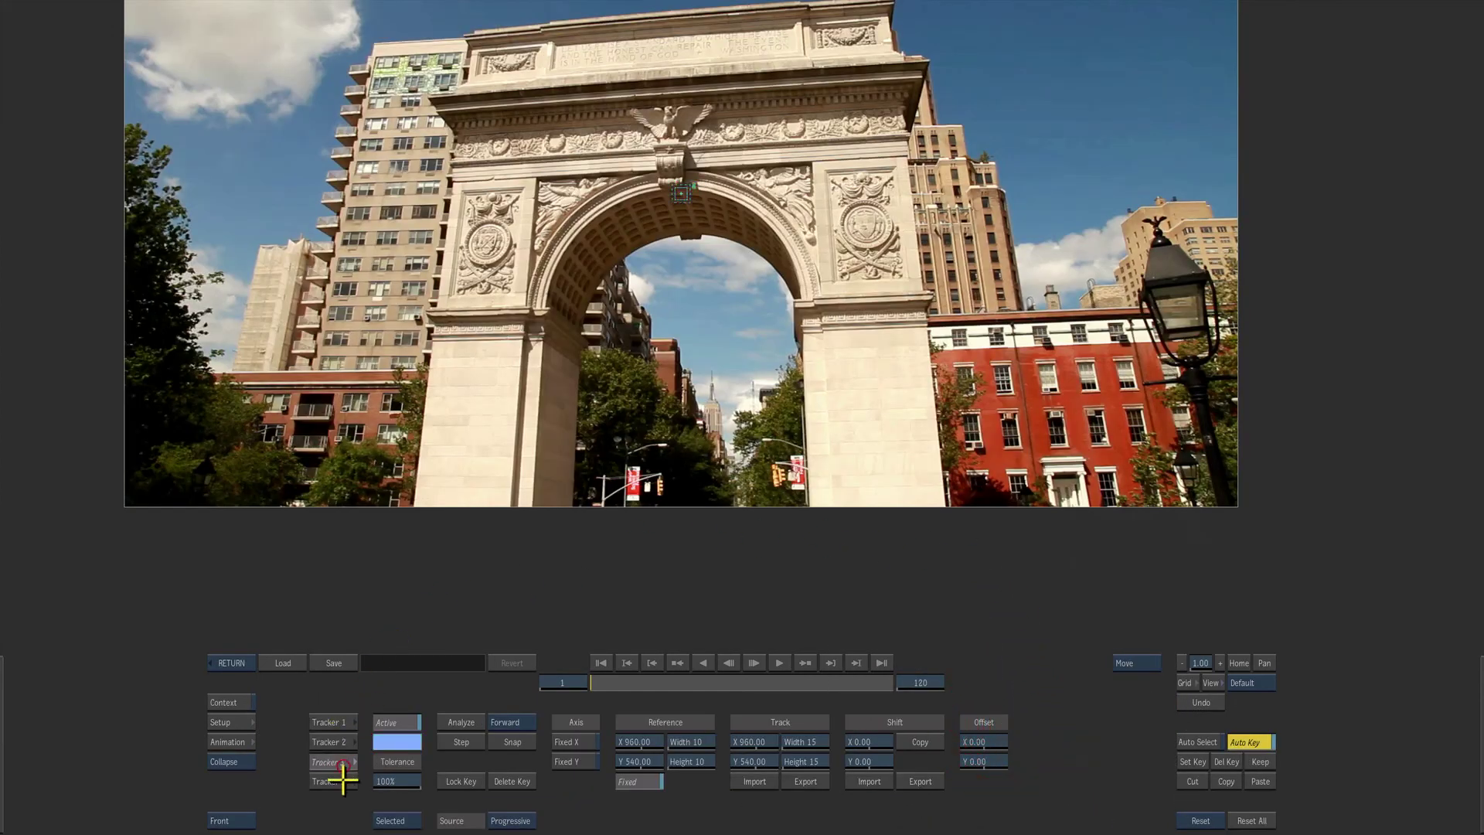
pyautogui.click(345, 742)
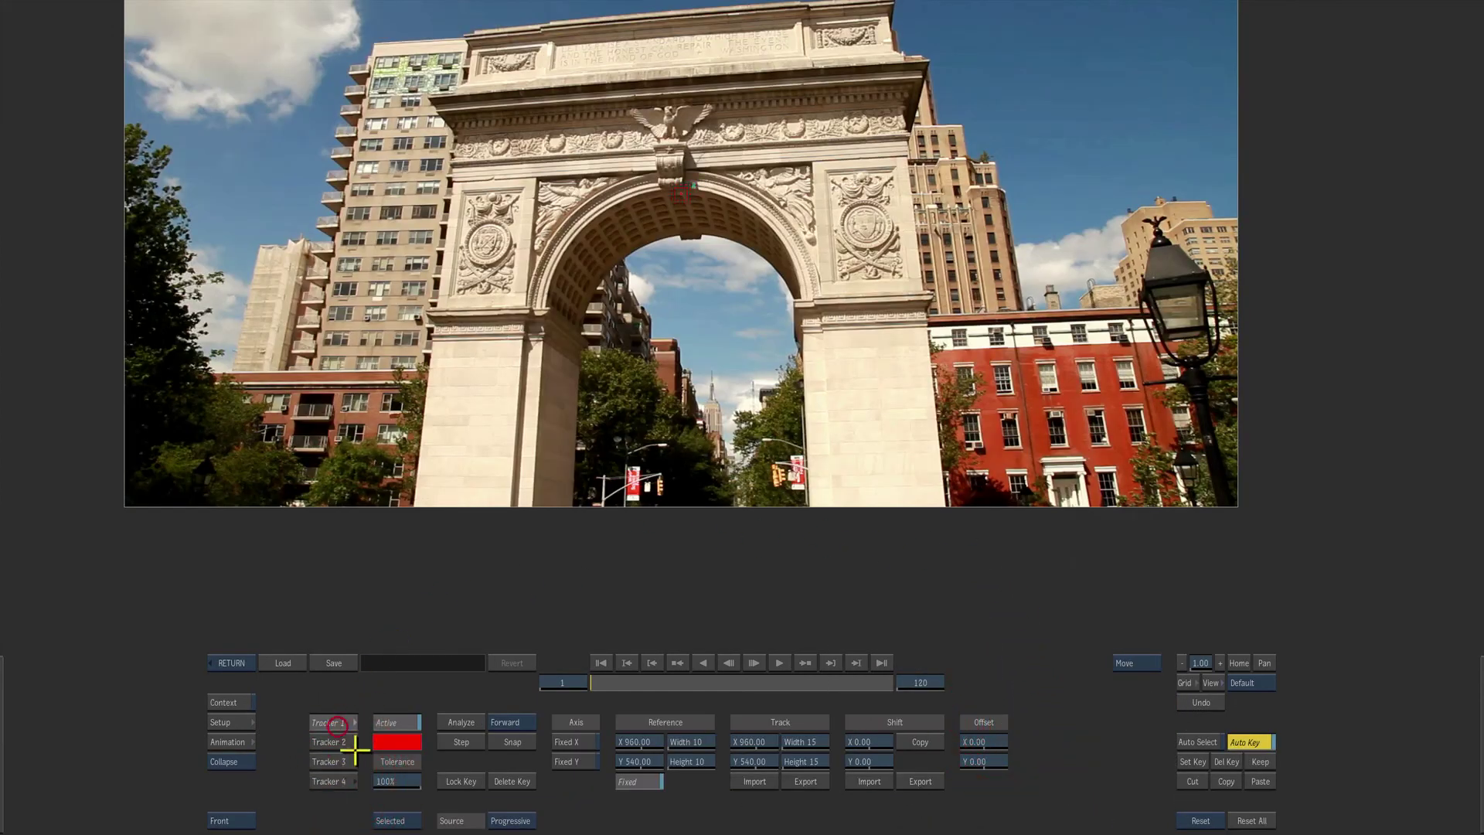
pyautogui.click(281, 651)
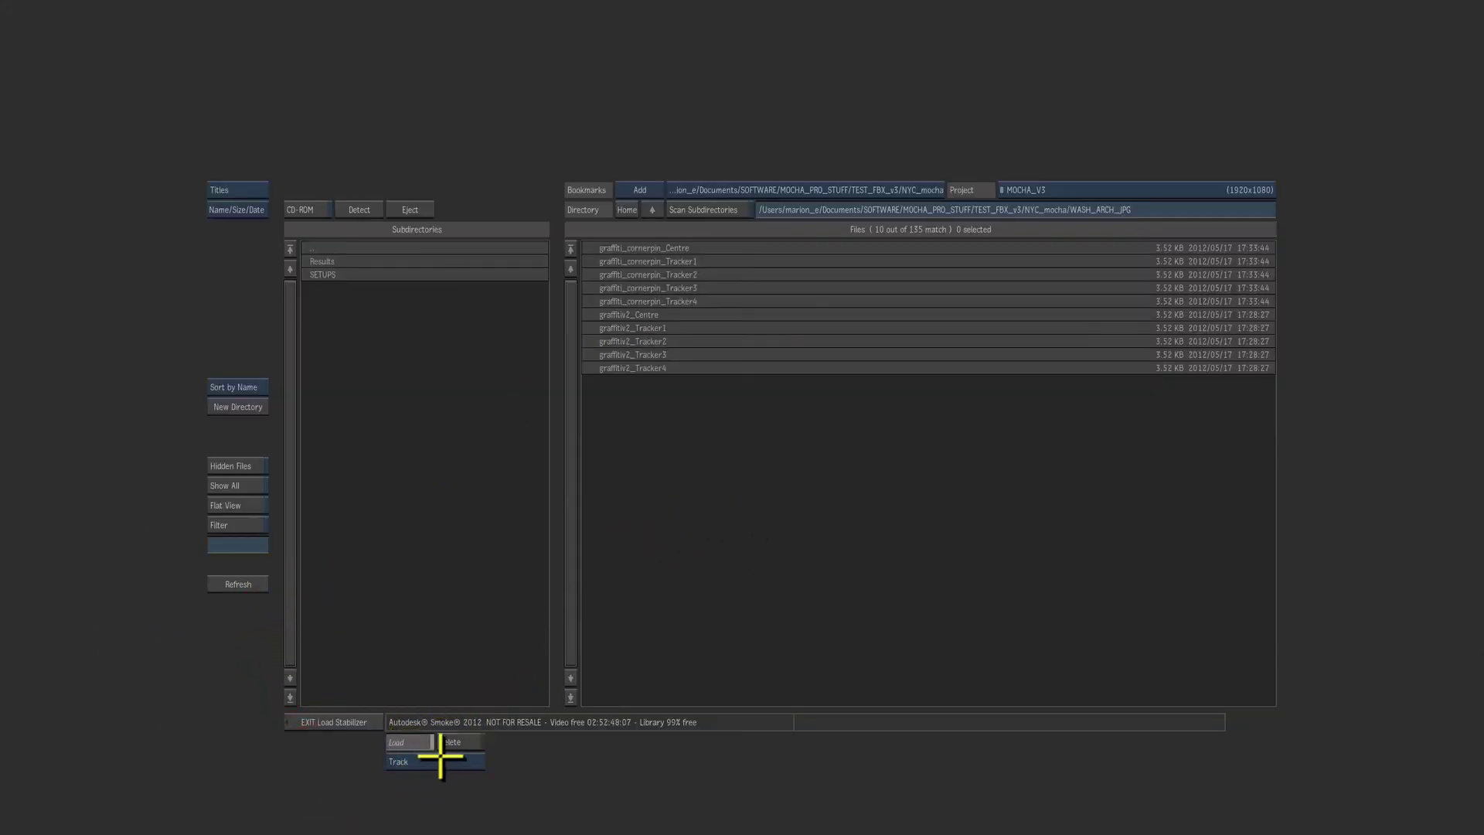
pyautogui.moveTo(426, 762)
pyautogui.mouseDown()
pyautogui.moveTo(426, 776)
pyautogui.moveTo(422, 698)
pyautogui.moveTo(446, 760)
pyautogui.mouseUp()
pyautogui.click(708, 261)
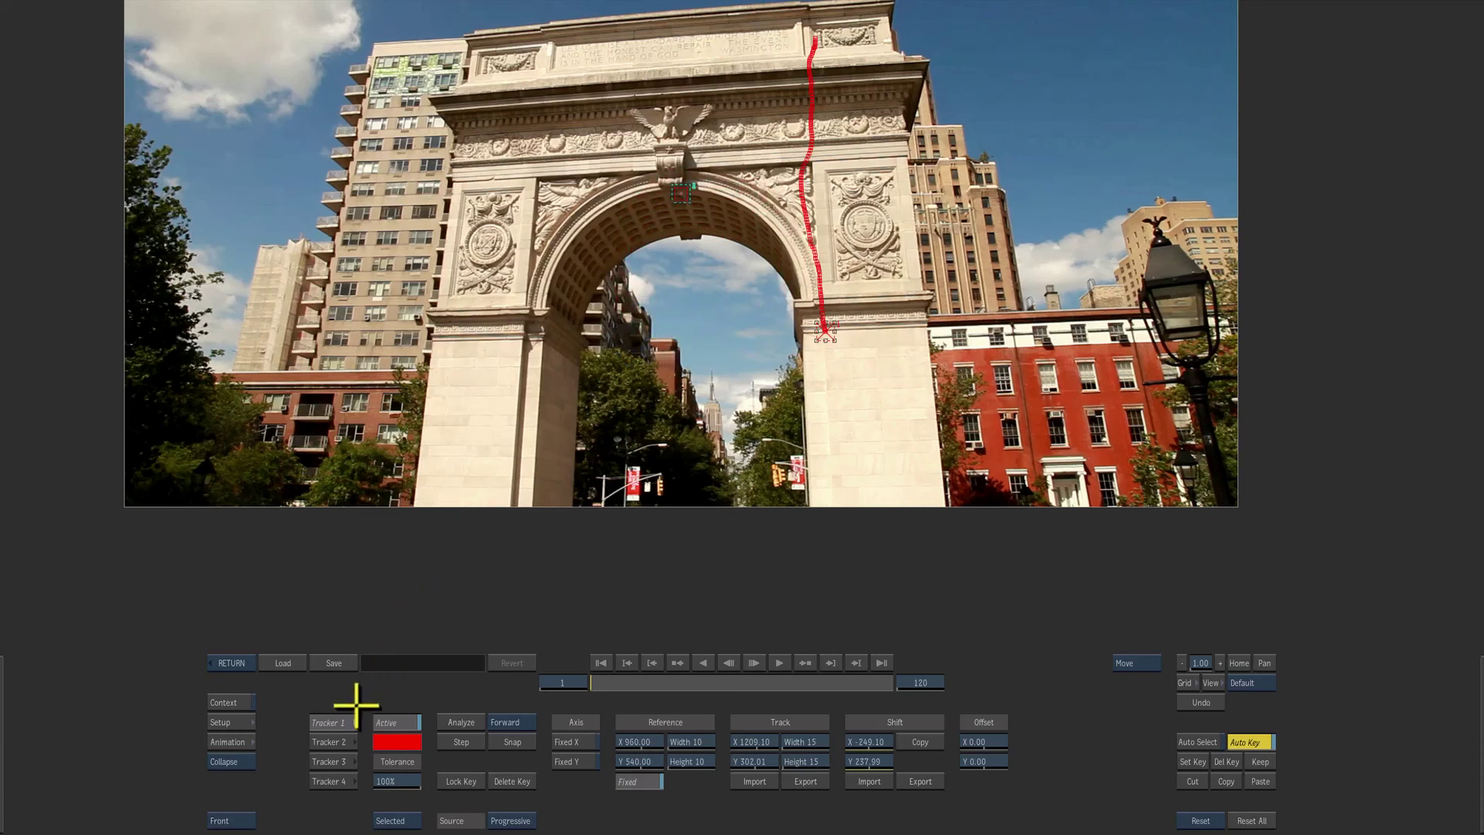
# Load graffiti_cornerpin_Tracker2, graffiti_cornerpin_Tracker3 and graffiti_cornerpin_Tracker4 into Trackers 2, 3 and 4 respectively
pyautogui.click(292, 663)
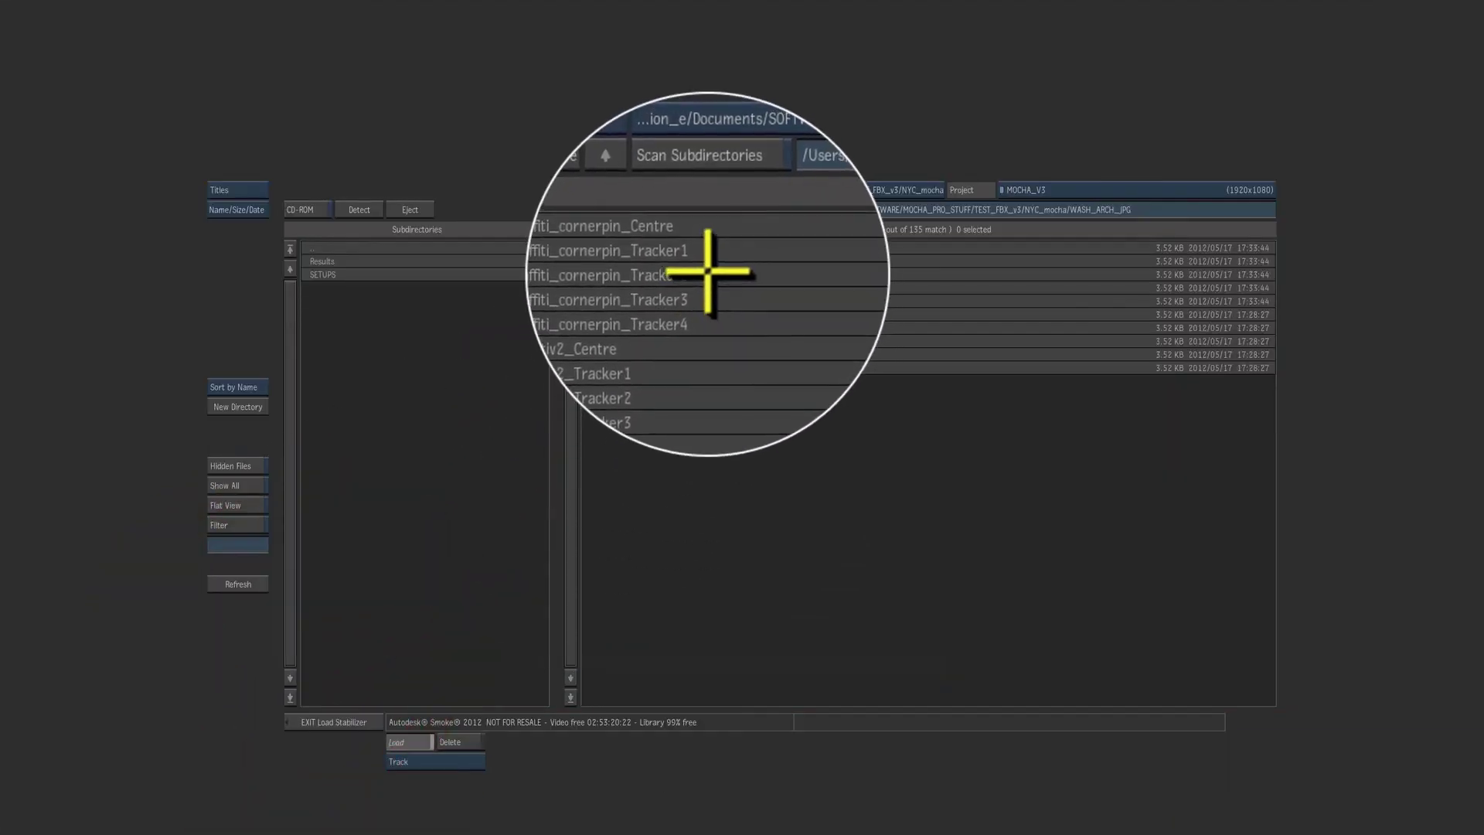
pyautogui.click(708, 272)
pyautogui.click(330, 761)
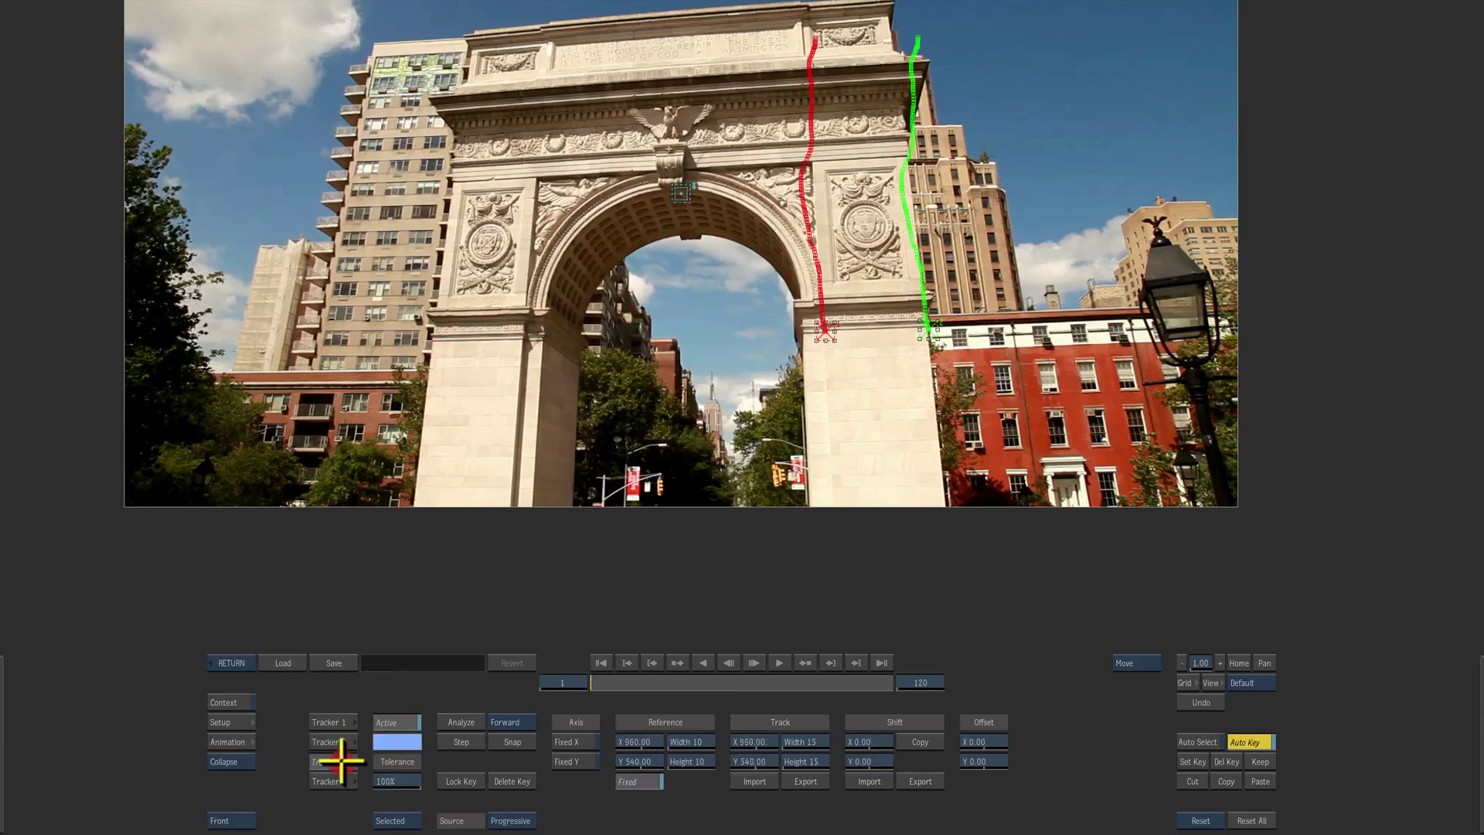
pyautogui.click(280, 662)
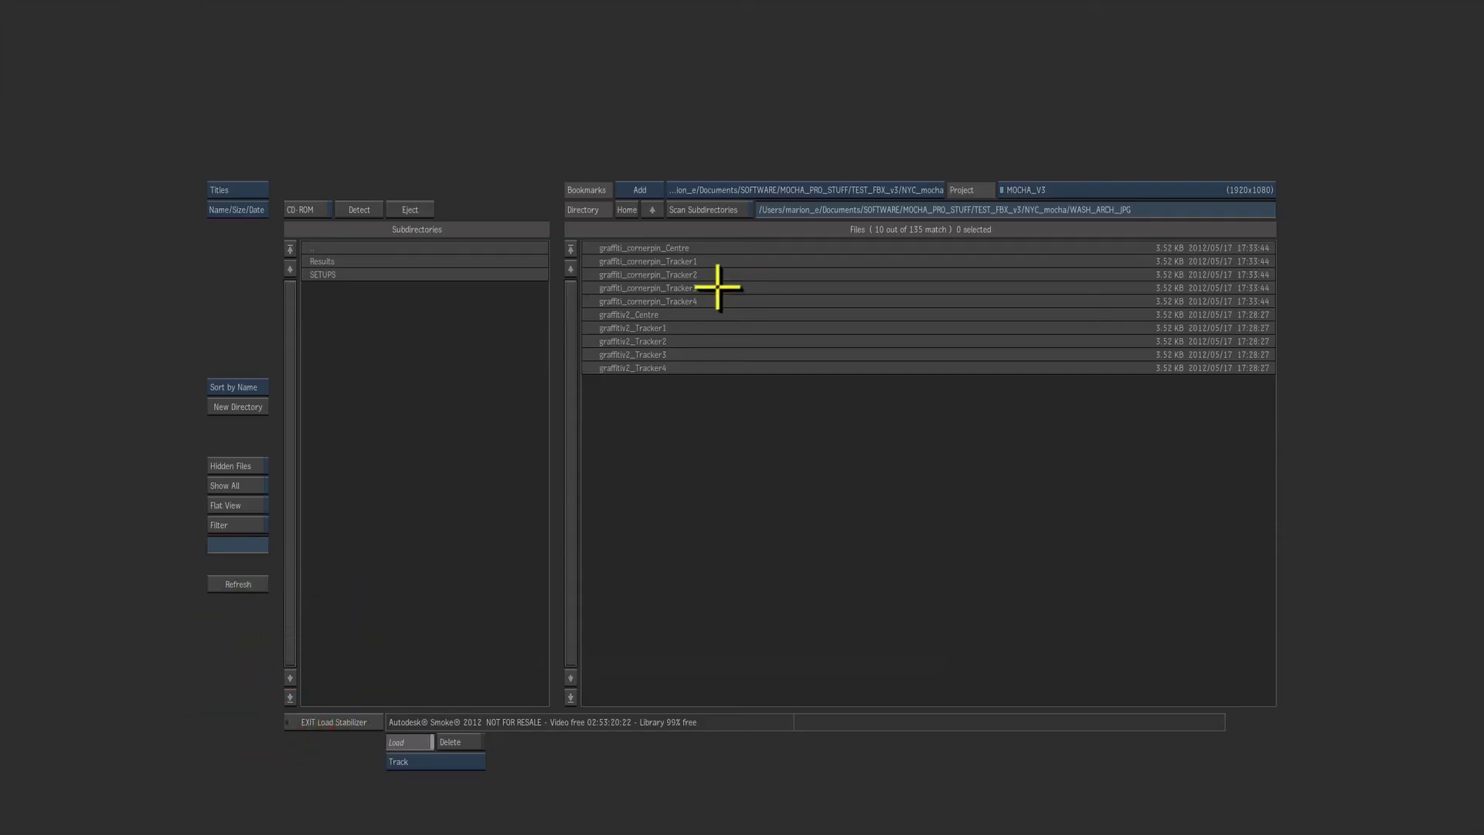
pyautogui.click(715, 285)
pyautogui.click(333, 781)
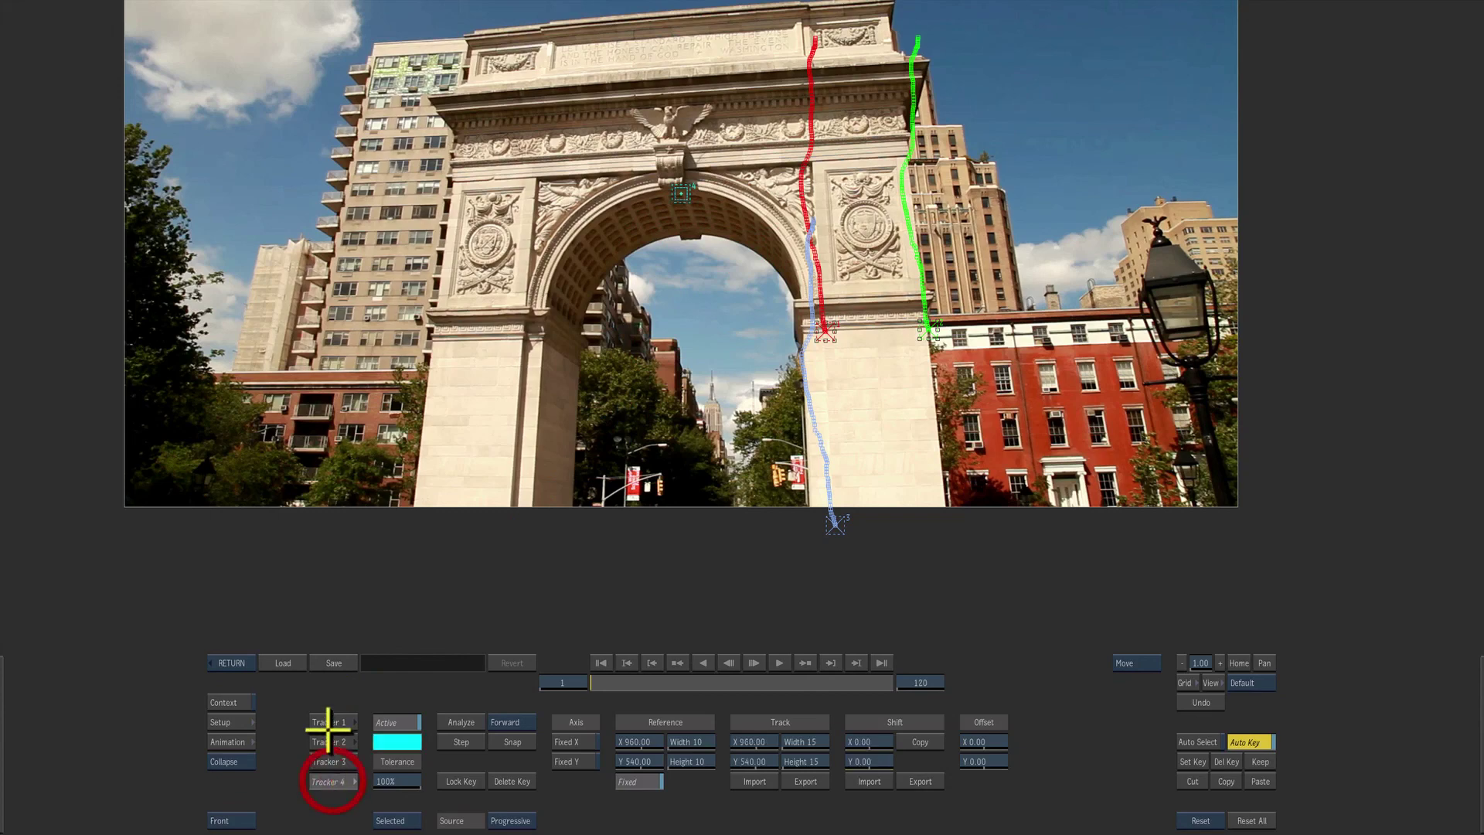
pyautogui.click(283, 663)
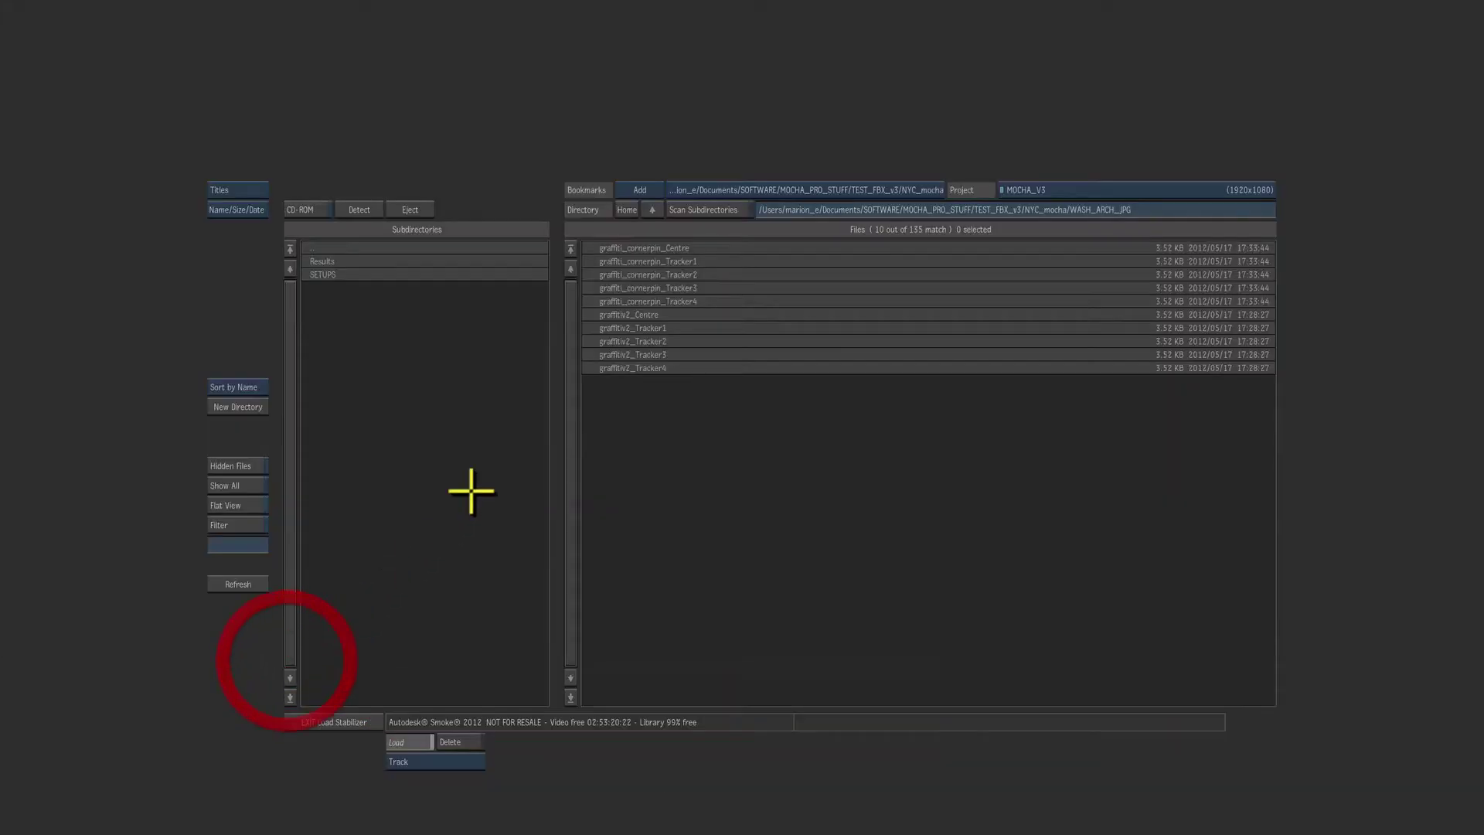
pyautogui.click(675, 301)
# Review the four loaded tracks across the clip and return to Action to examine the graffiti's motion on the arch pillar
pyautogui.moveTo(601, 680); pyautogui.dragTo(608, 638)
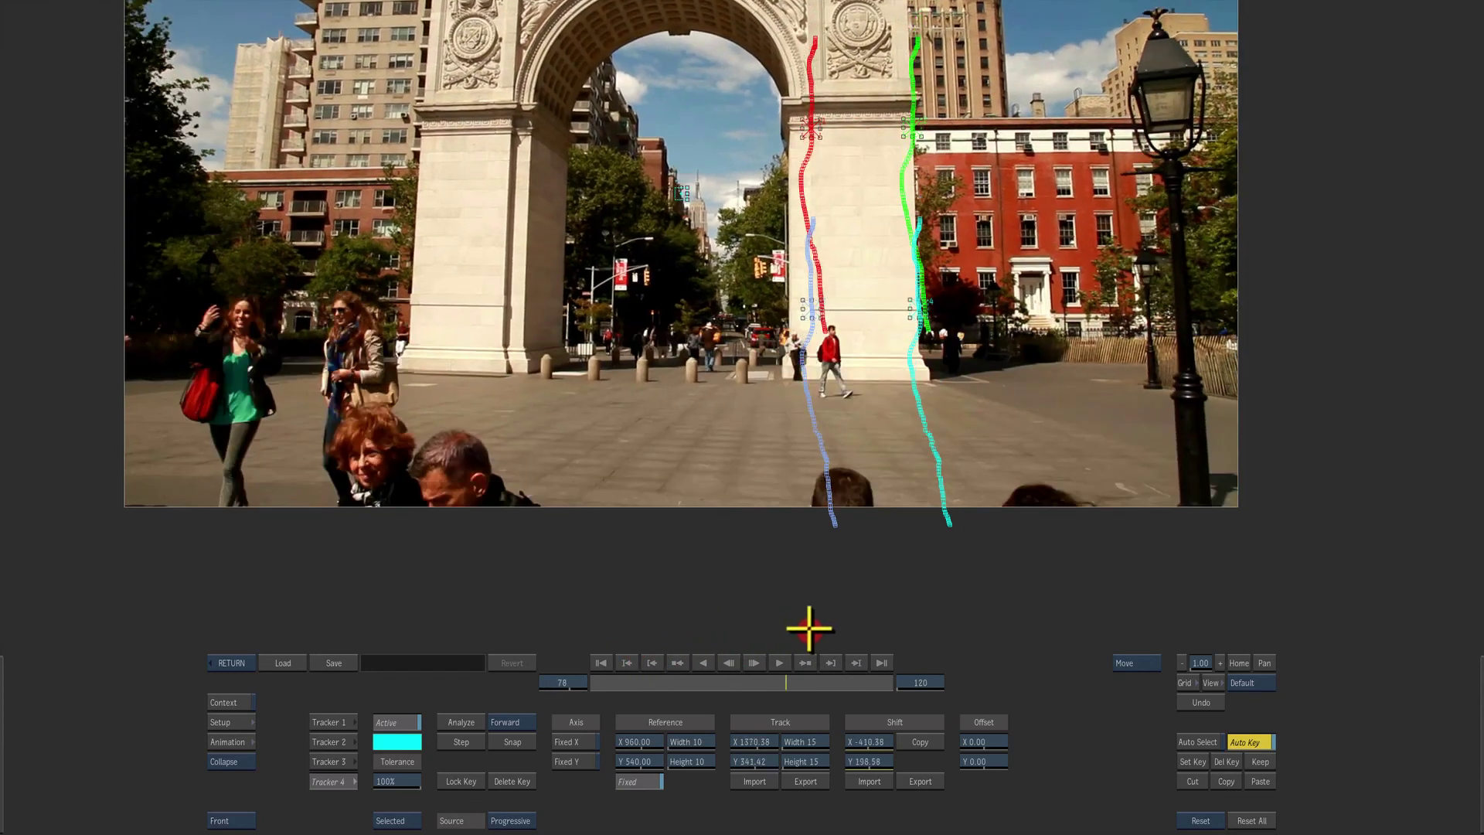
pyautogui.click(808, 628)
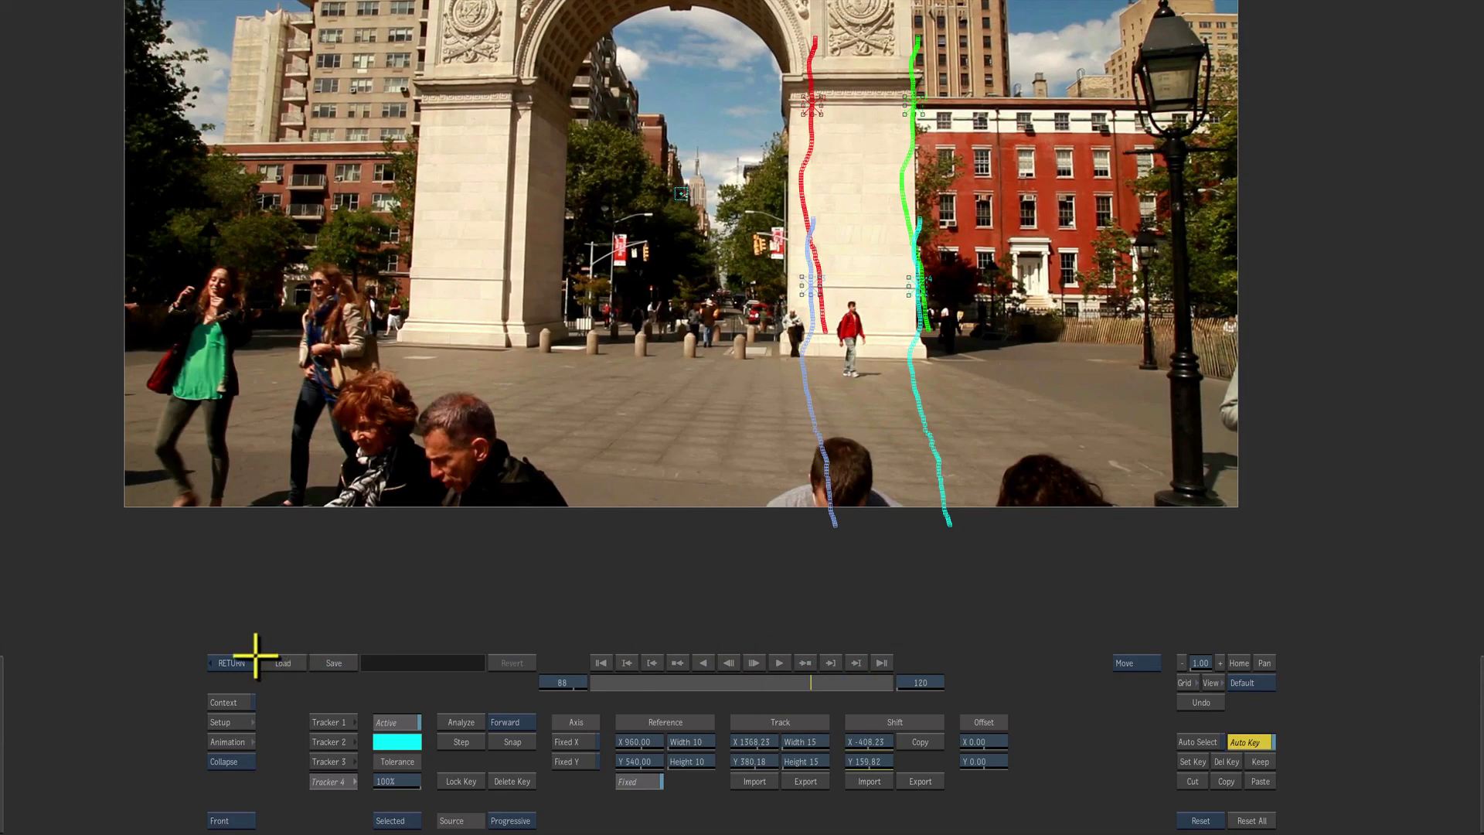
pyautogui.click(232, 662)
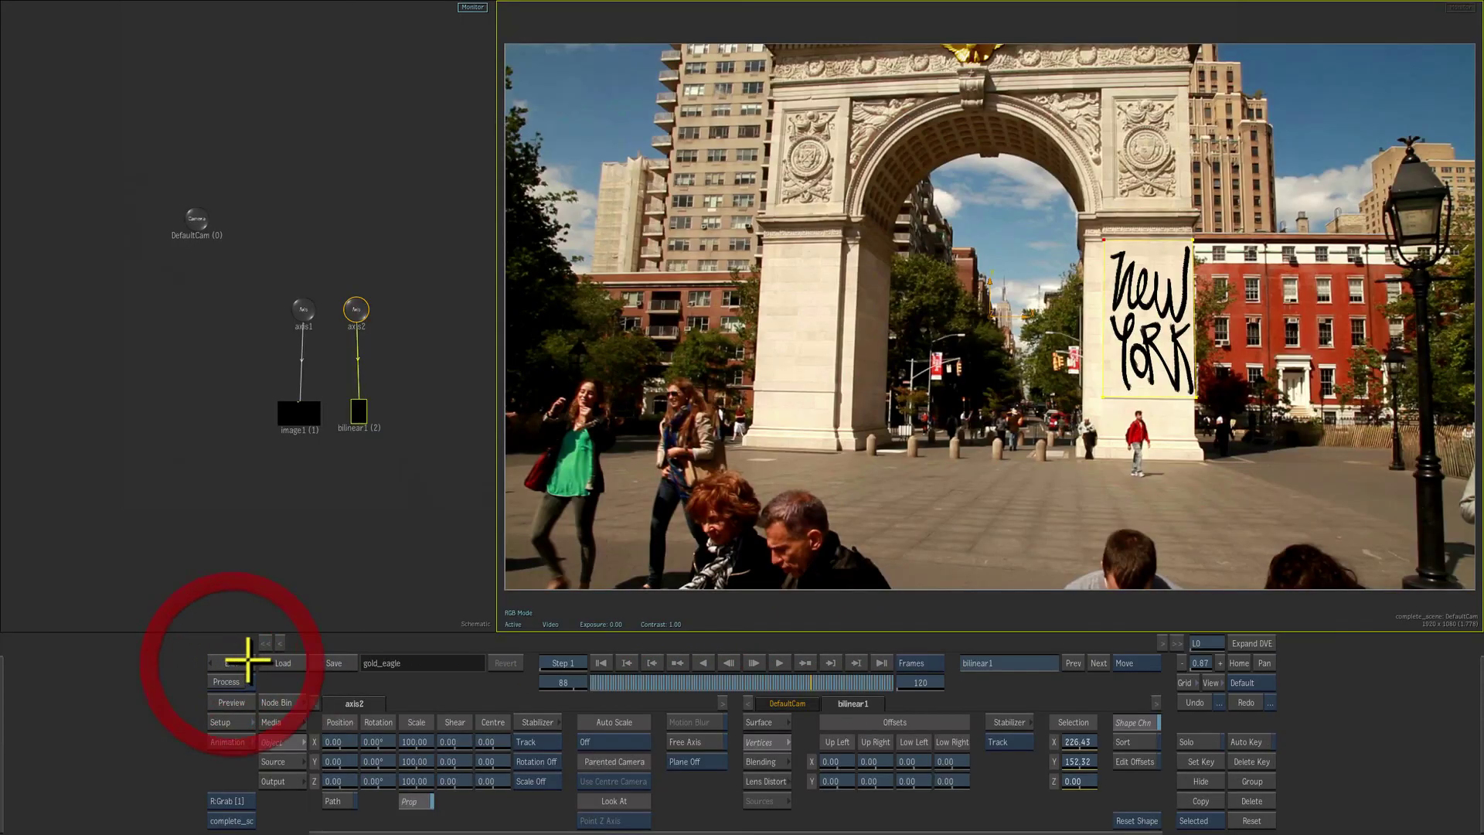
pyautogui.click(599, 662)
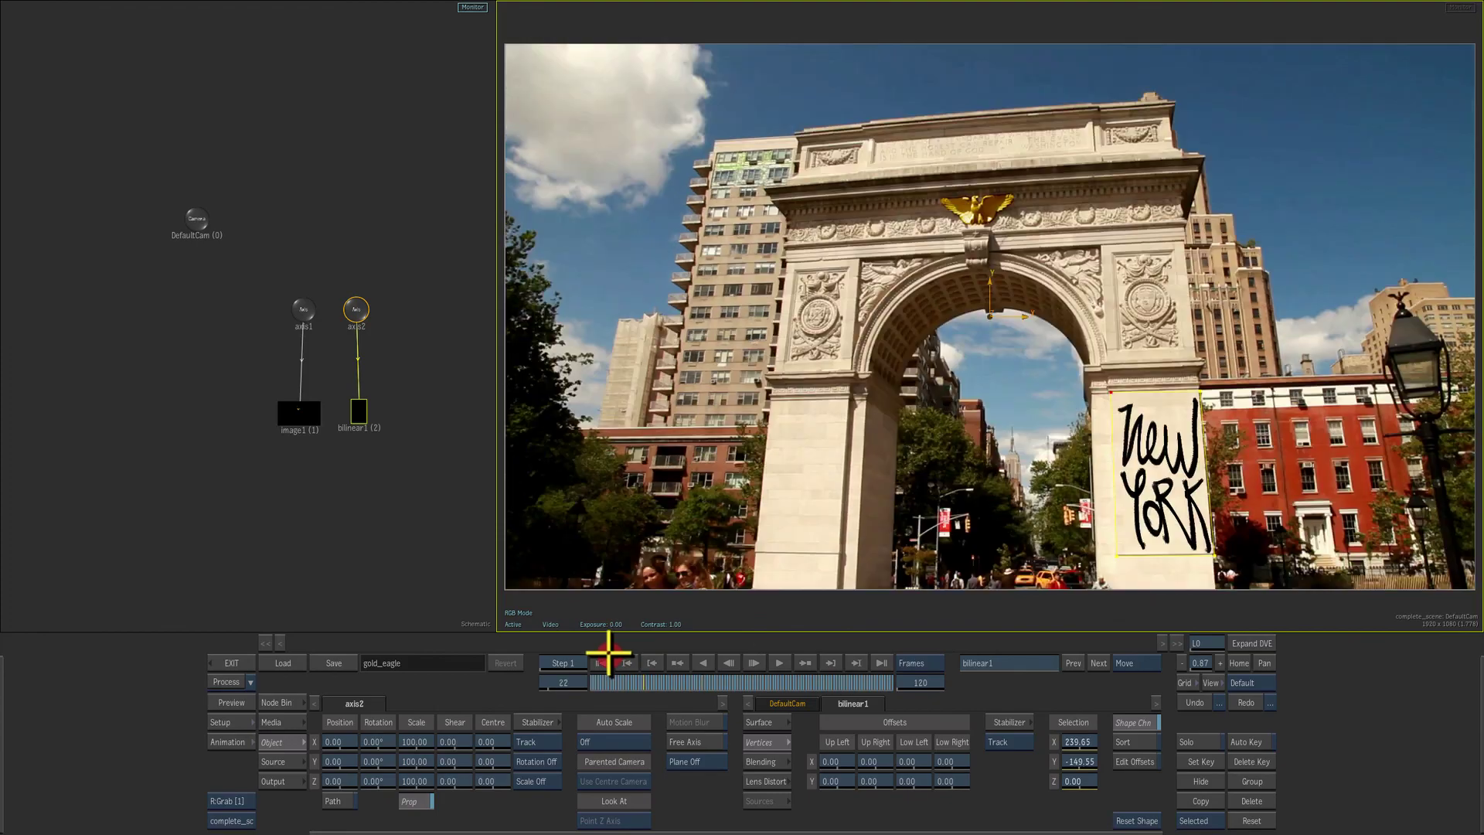
pyautogui.click(599, 651)
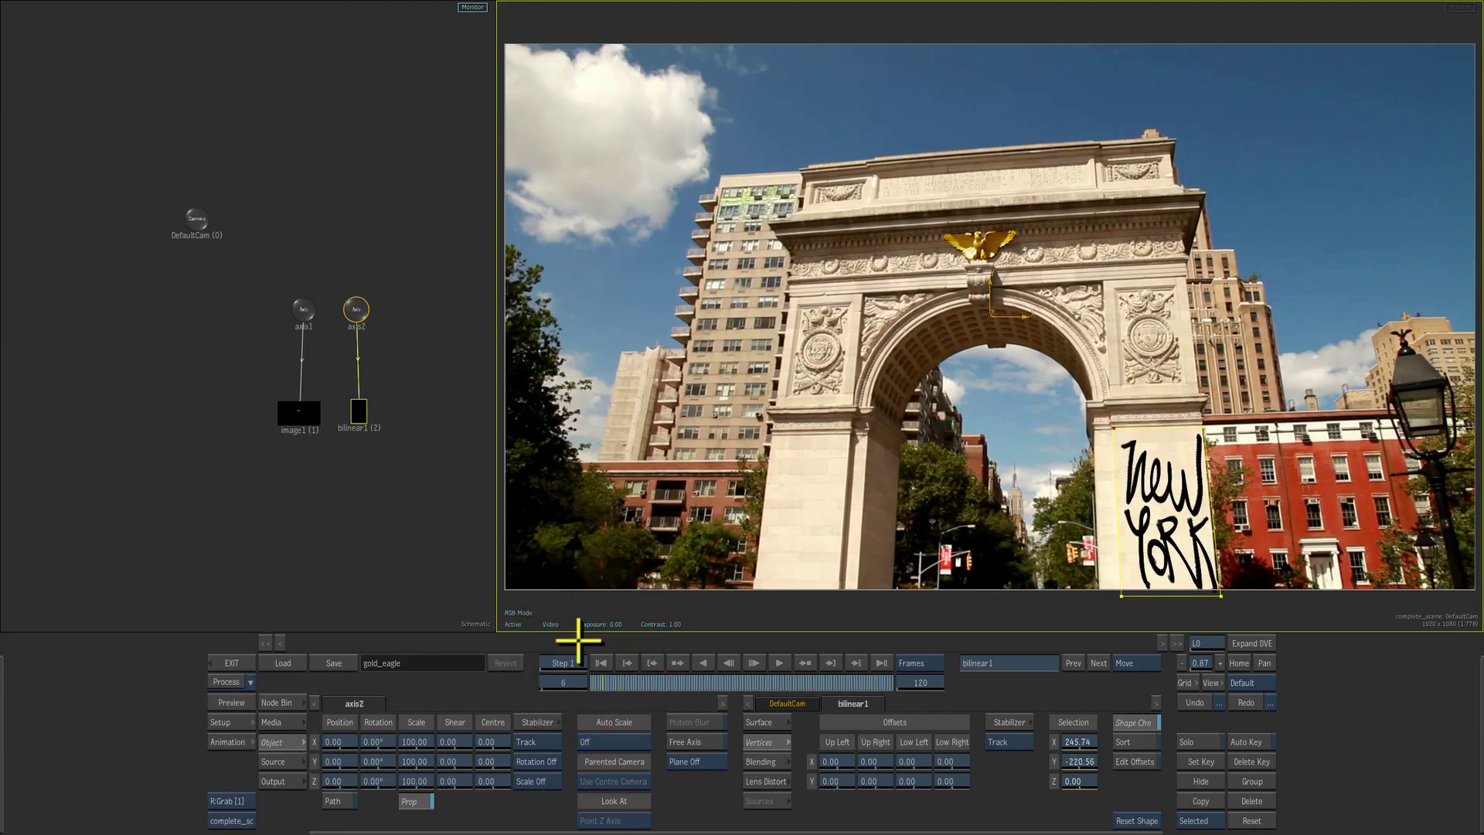